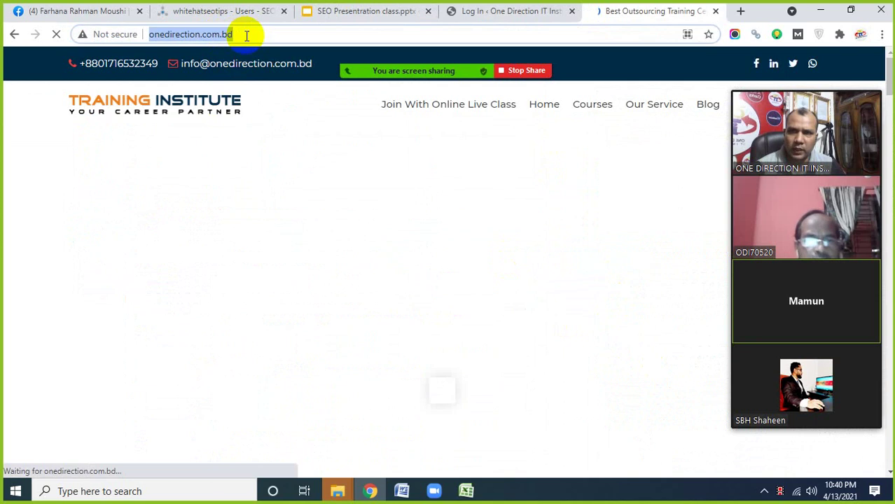
# - Go to onedirection.com.bd in Chrome to load the One Direction IT Institute homepage
pyautogui.click(247, 34)
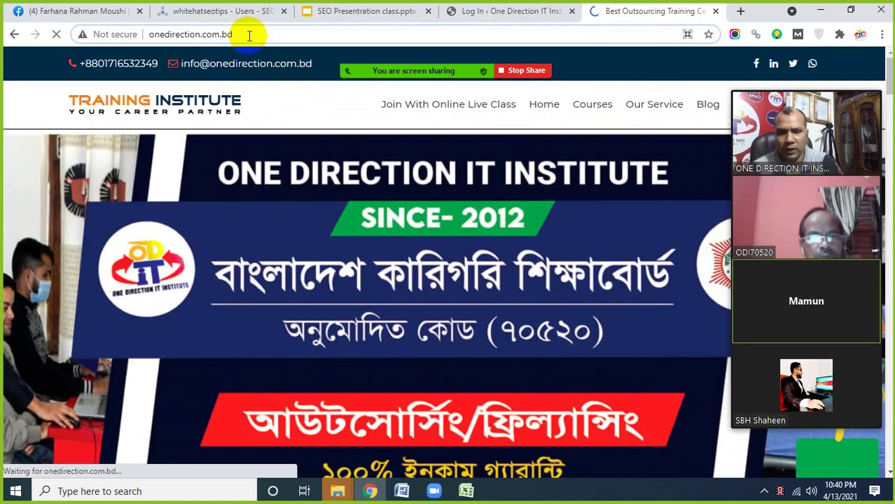
# - Load onedirection.com.bd/wp-admin and close the older duplicate Log In tab
pyautogui.write('/wp')
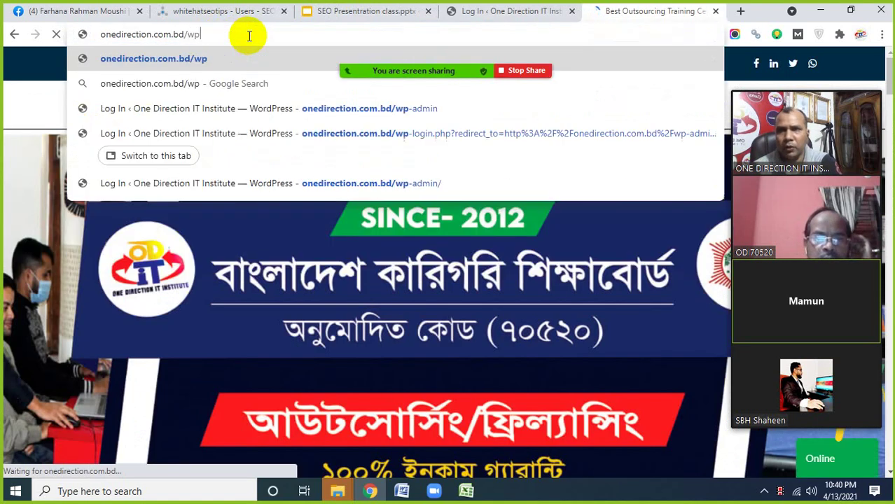
pyautogui.write('-ad')
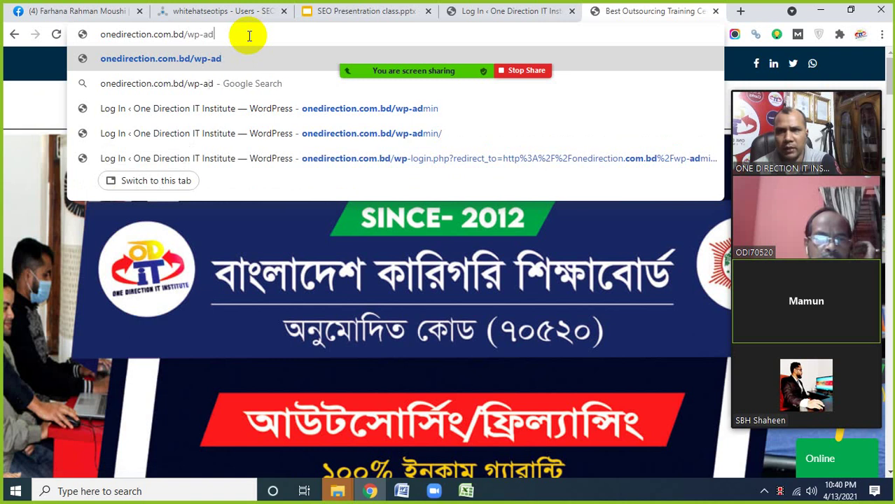
pyautogui.write('min')
pyautogui.press('Return')
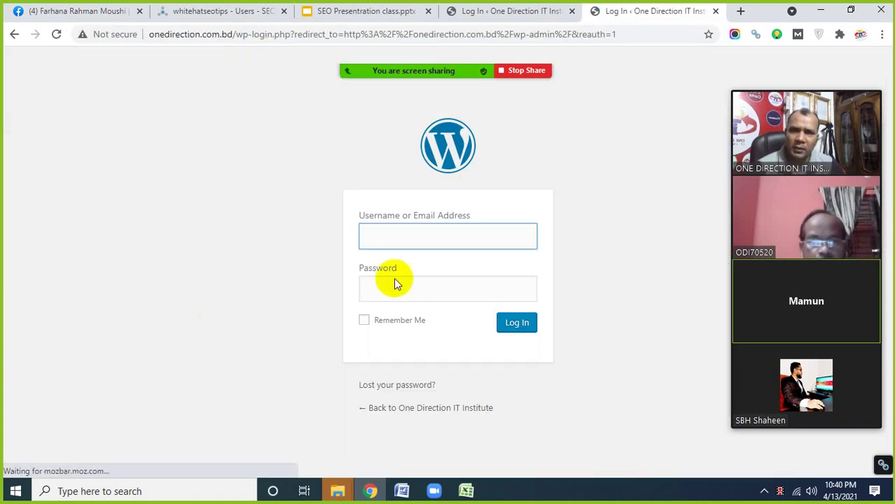
pyautogui.click(573, 15)
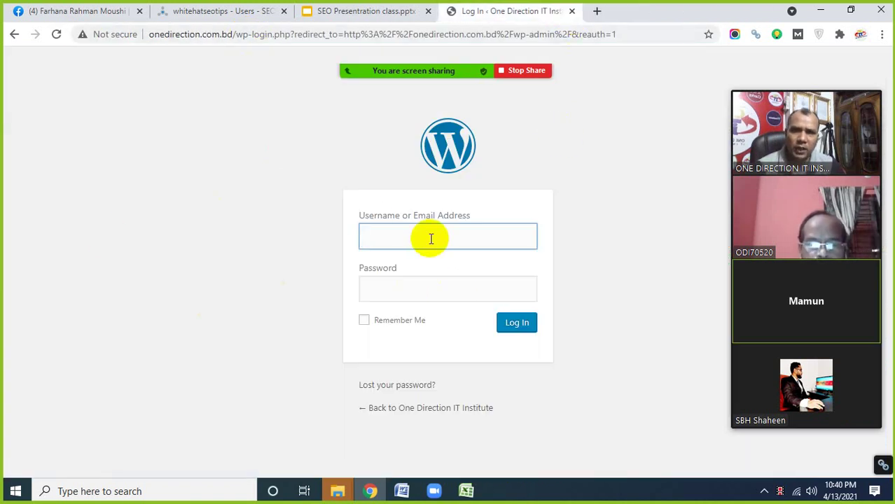
# - Fill in the username on the login form, then stop sharing the screen with the meeting
pyautogui.click(405, 292)
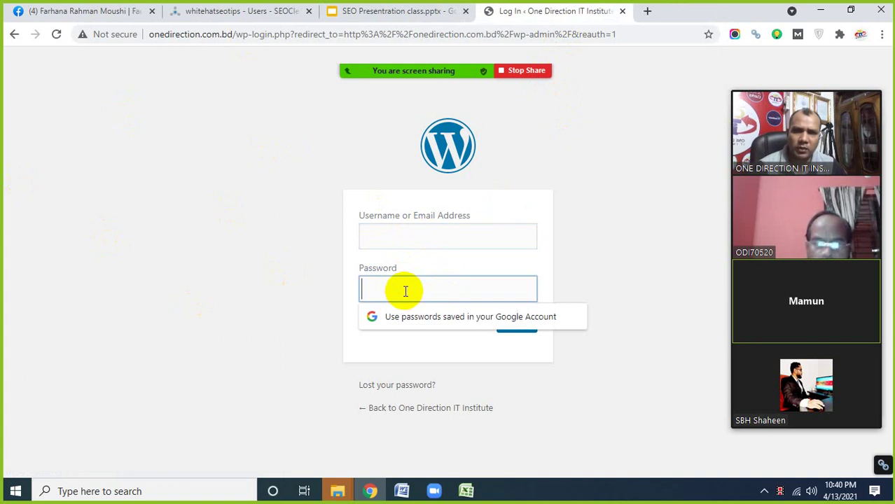
pyautogui.click(408, 230)
pyautogui.click(411, 295)
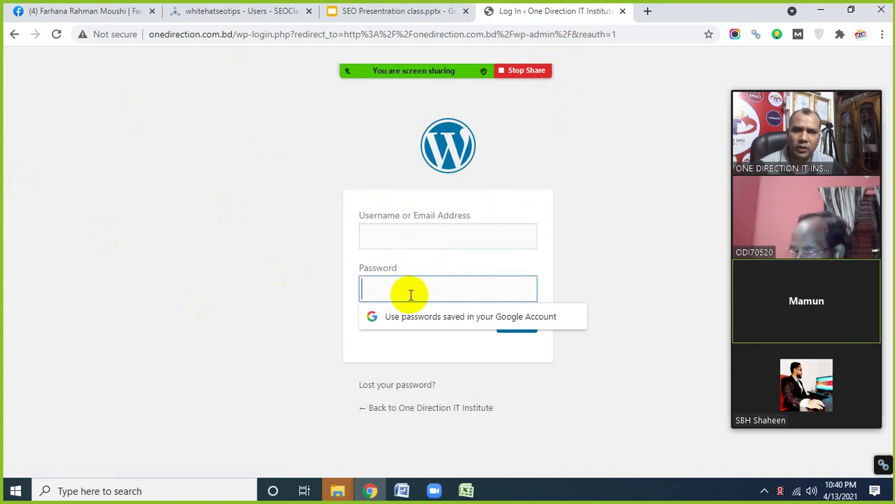
pyautogui.click(632, 210)
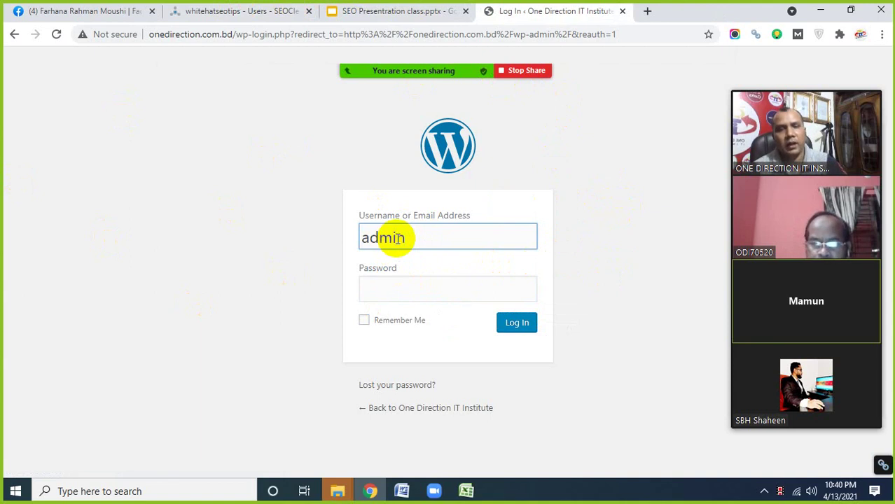
pyautogui.click(606, 256)
pyautogui.click(271, 263)
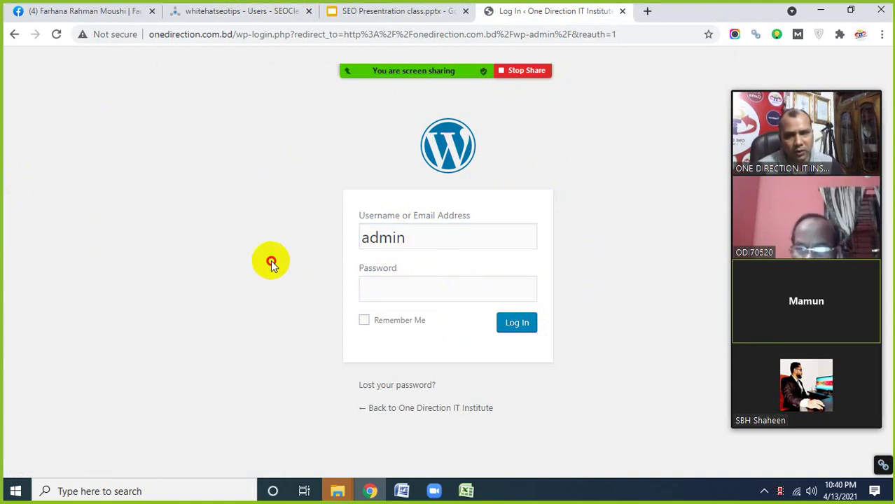
pyautogui.click(376, 290)
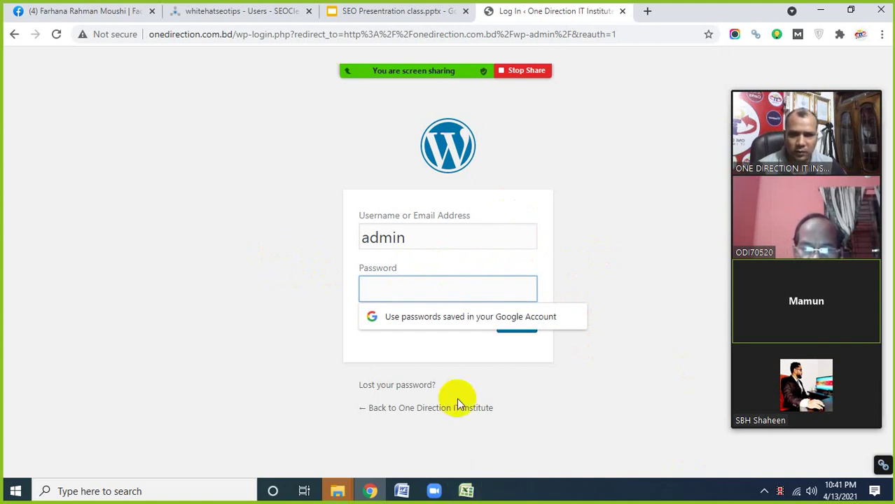
pyautogui.moveTo(480, 68)
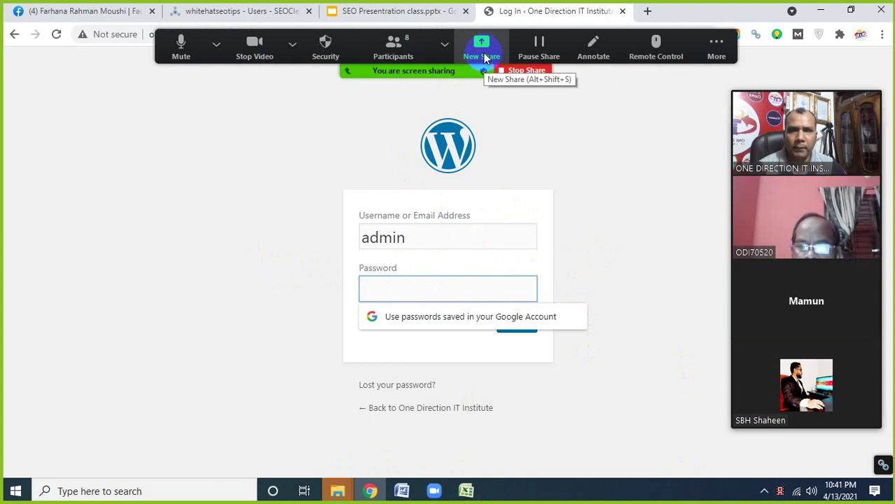
pyautogui.click(523, 71)
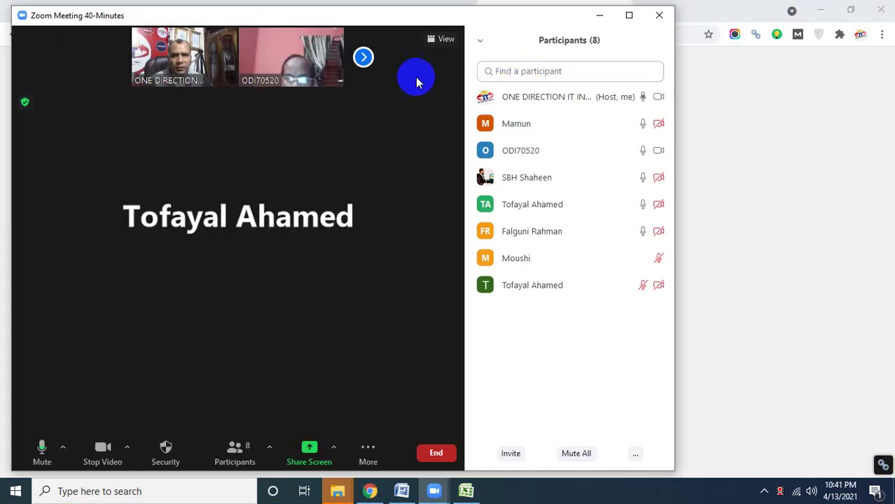
# - Switch to the Facebook tab and browse the Messenger conversation list
pyautogui.click(593, 19)
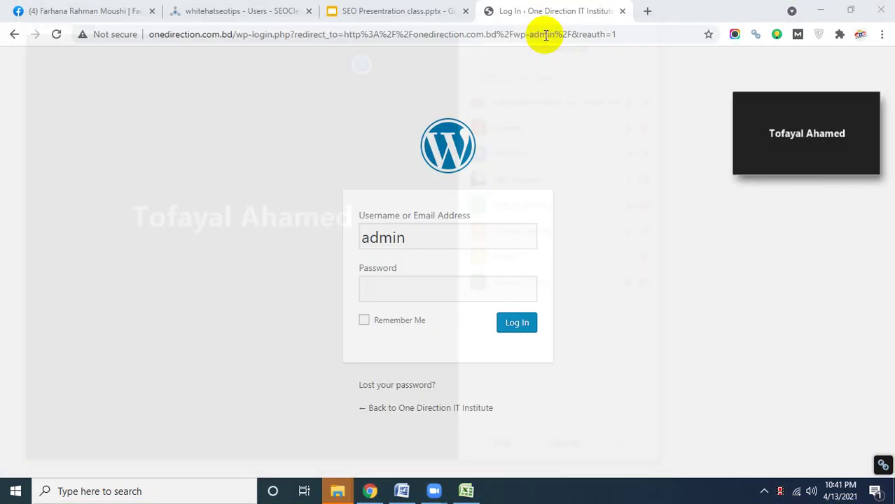
pyautogui.click(79, 11)
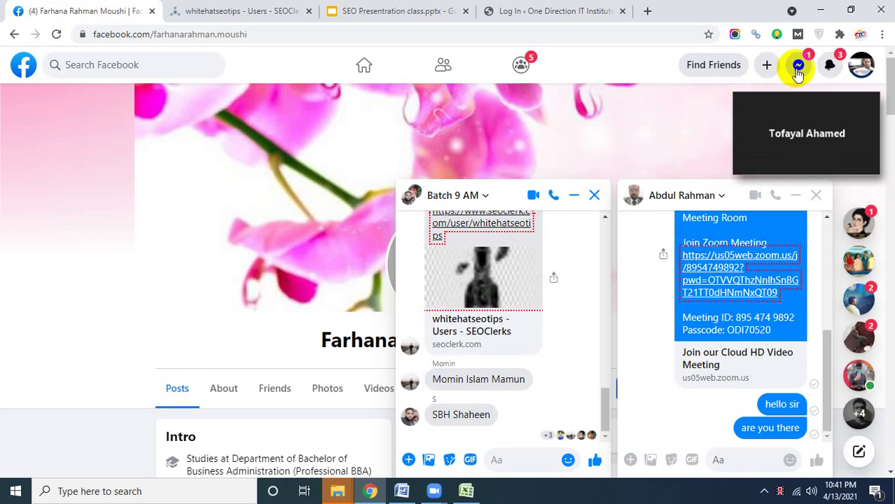
pyautogui.click(799, 67)
pyautogui.scroll(-4, 745, 295)
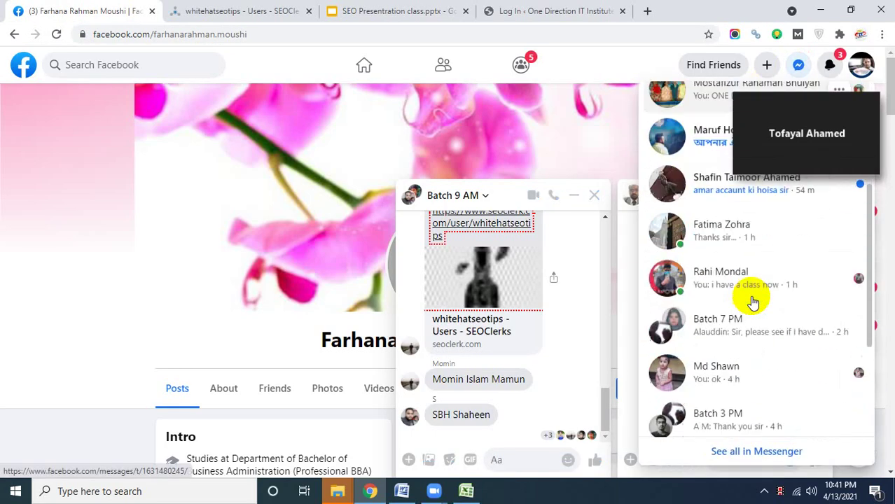
pyautogui.scroll(-6, 753, 301)
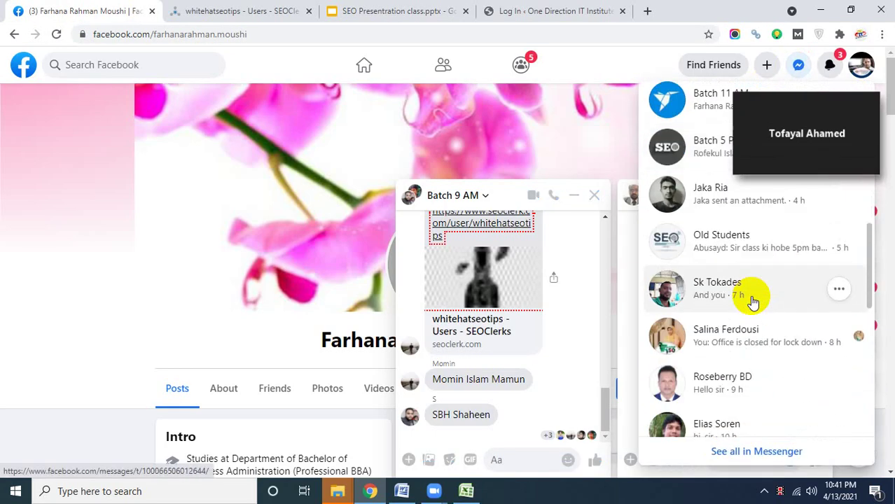
pyautogui.scroll(-5, 753, 301)
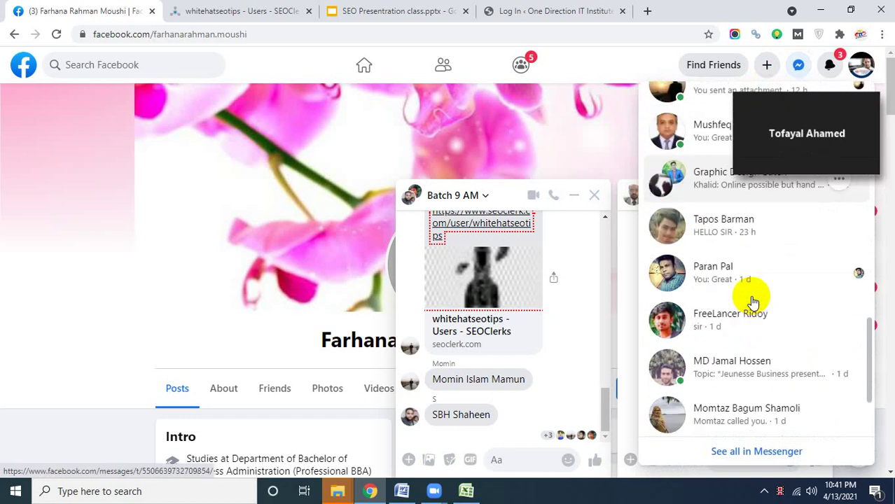
pyautogui.scroll(-7, 753, 302)
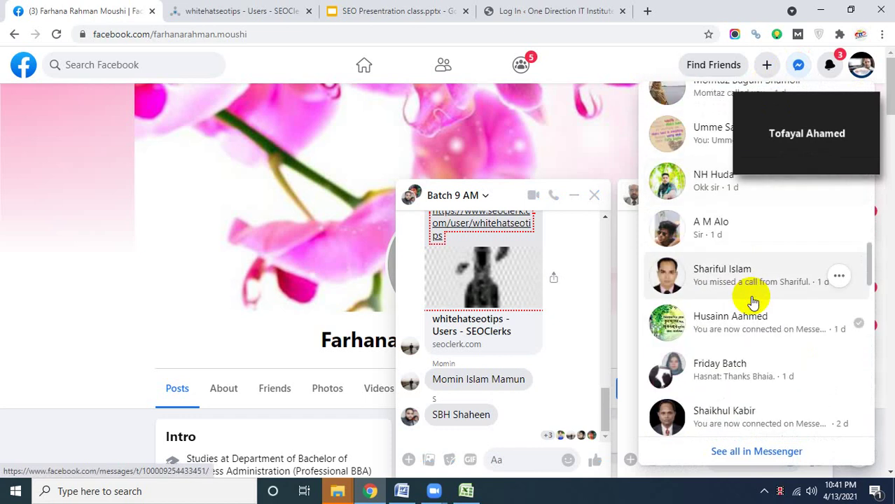
pyautogui.scroll(-5, 753, 302)
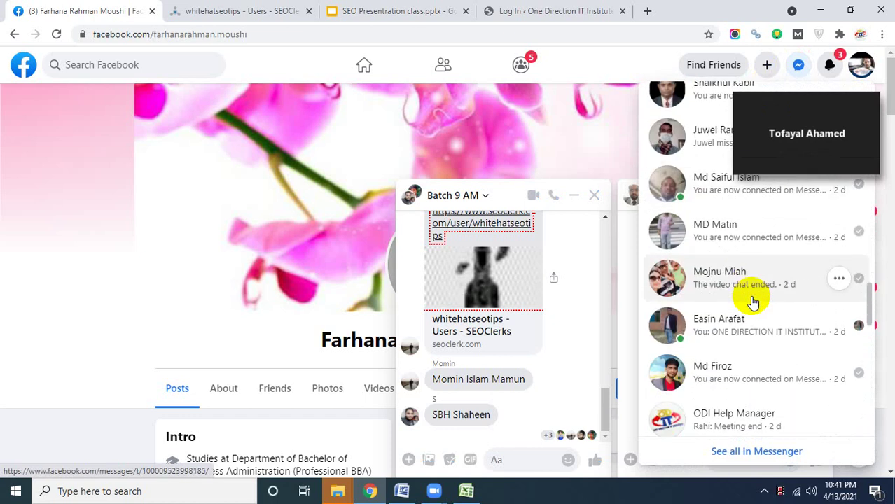
# - Open a contact's chat to find the site password, then return to the WordPress login tab
pyautogui.click(739, 330)
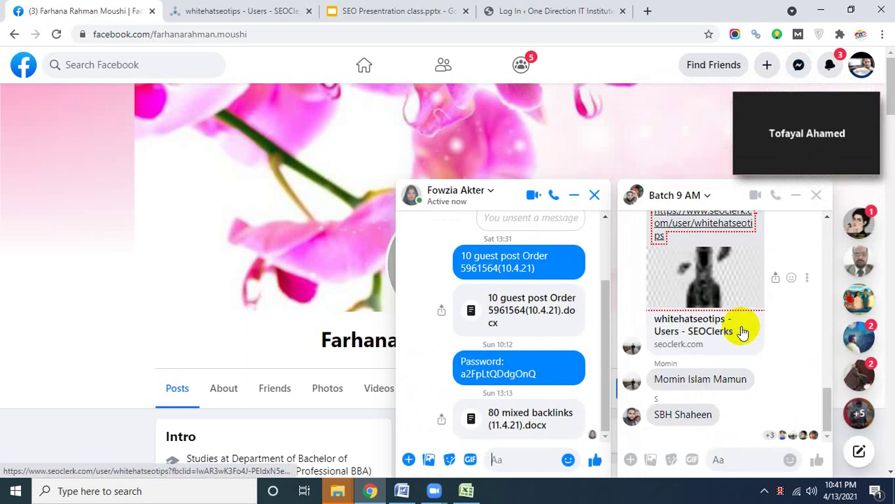
pyautogui.scroll(3, 526, 329)
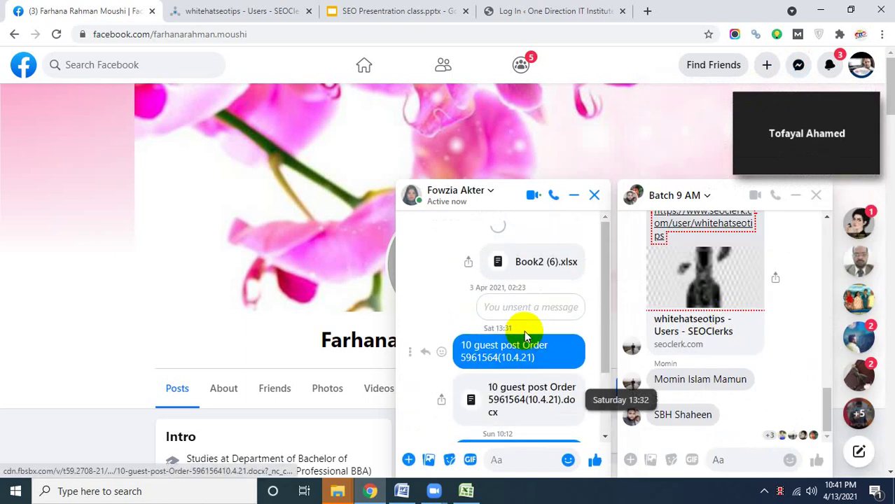
pyautogui.scroll(10, 525, 335)
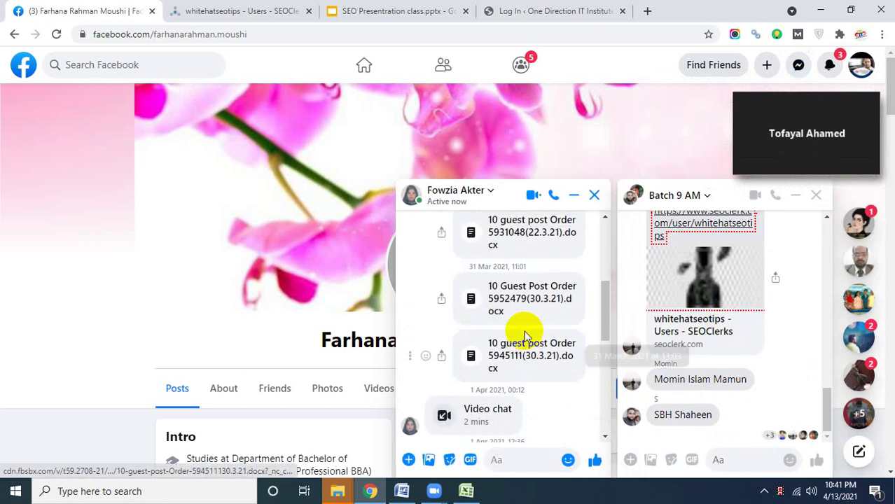
pyautogui.scroll(-10, 524, 336)
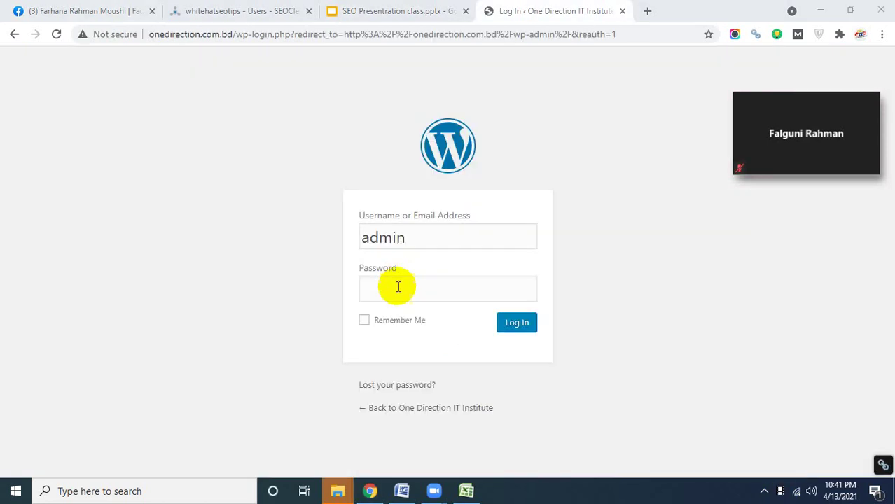
pyautogui.click(397, 292)
# - Restore the meeting window and share the entire screen again
pyautogui.moveTo(781, 158)
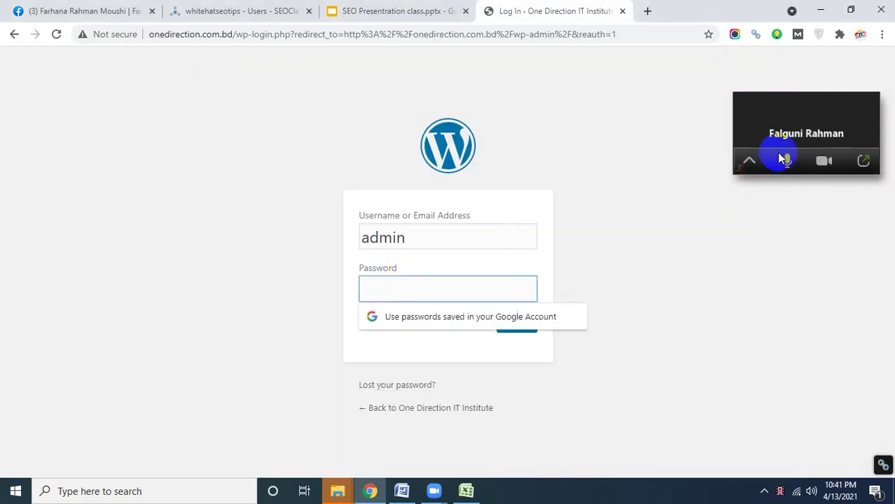
pyautogui.click(864, 163)
pyautogui.click(309, 448)
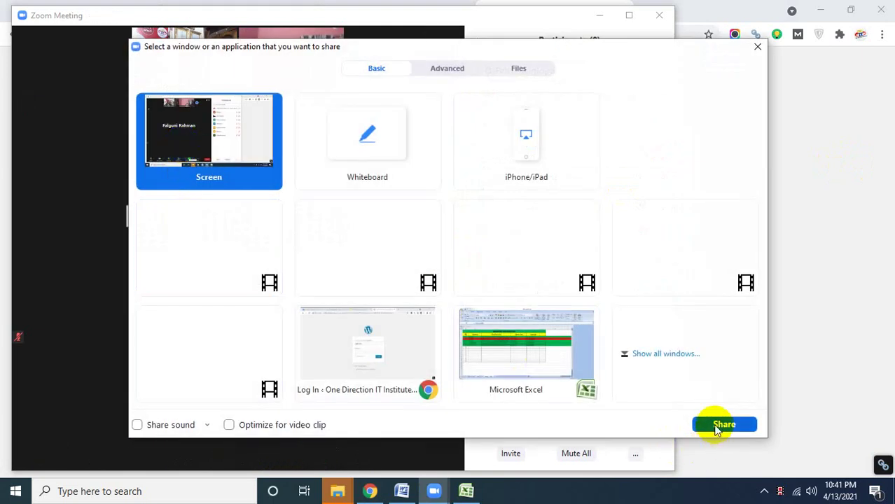
pyautogui.click(714, 423)
# - Paste the account password, log in to WordPress and look over the Dashboard
pyautogui.click(402, 295)
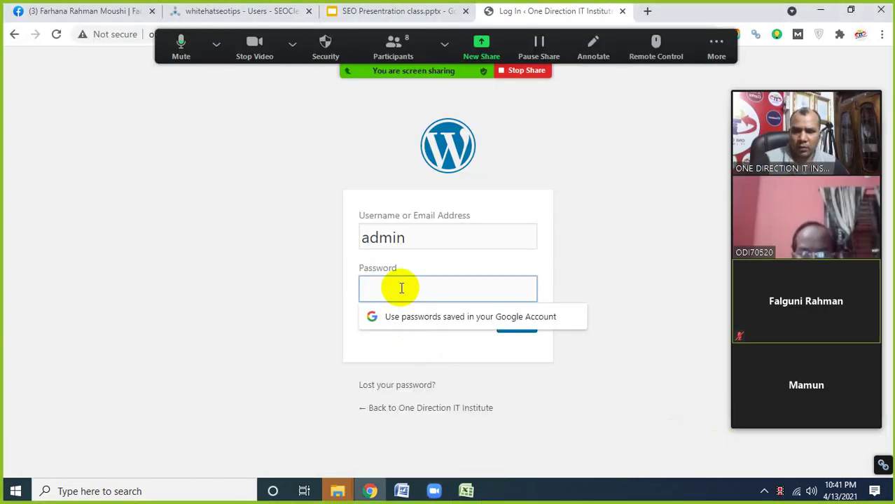
pyautogui.hotkey('ctrl', 'v')
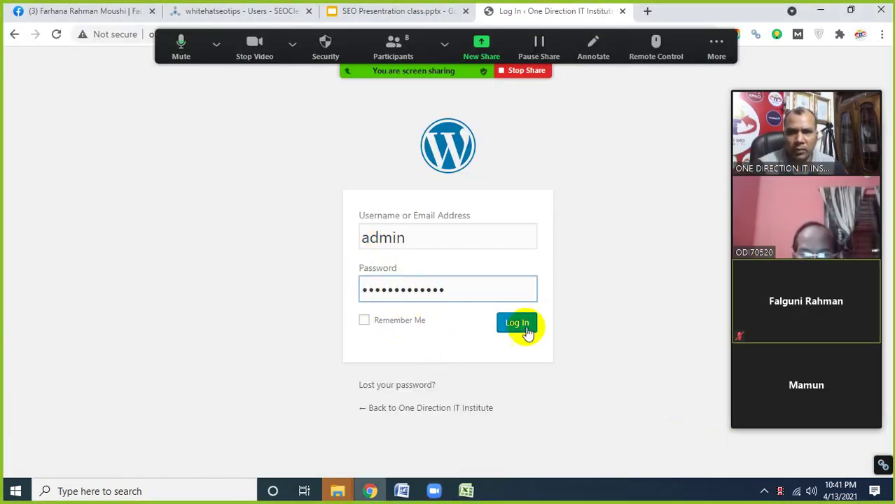
pyautogui.click(524, 329)
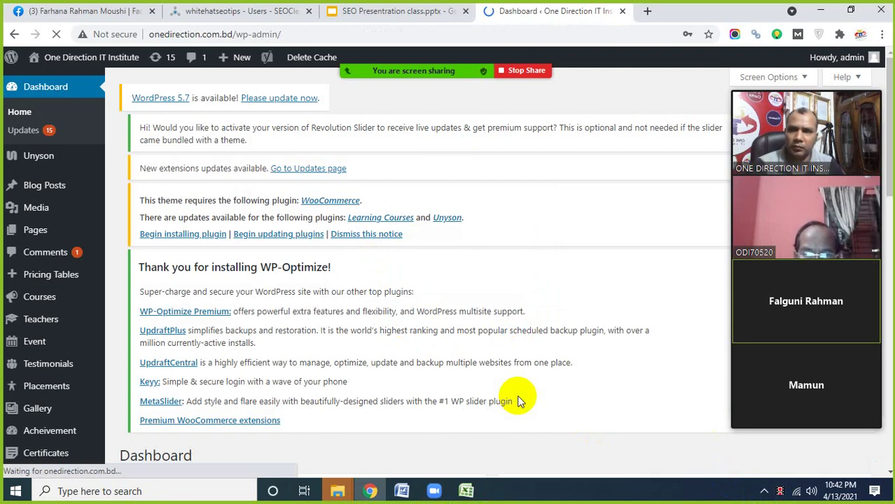
pyautogui.scroll(-3, 309, 369)
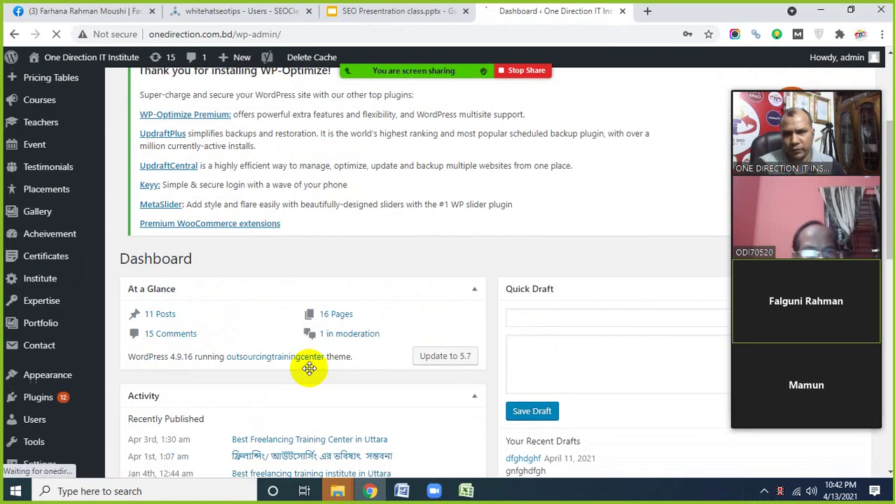
pyautogui.scroll(-4, 309, 369)
pyautogui.scroll(7, 229, 349)
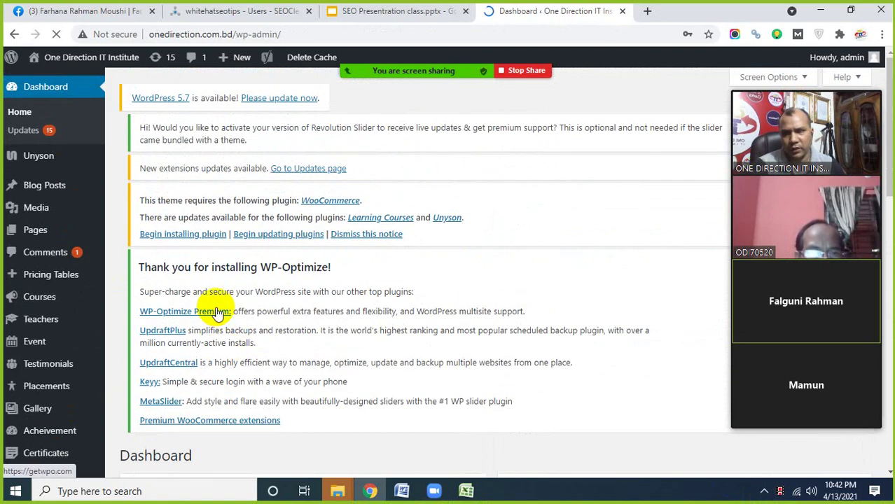
pyautogui.scroll(-5, 217, 322)
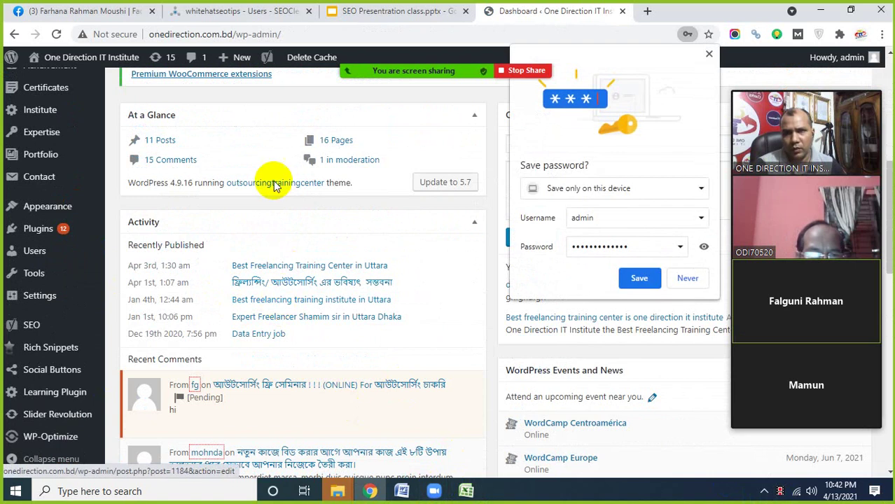
# - Highlight 'Create a sitemap' on the Basic SEO checklist slide, then return to the Dashboard
pyautogui.click(354, 12)
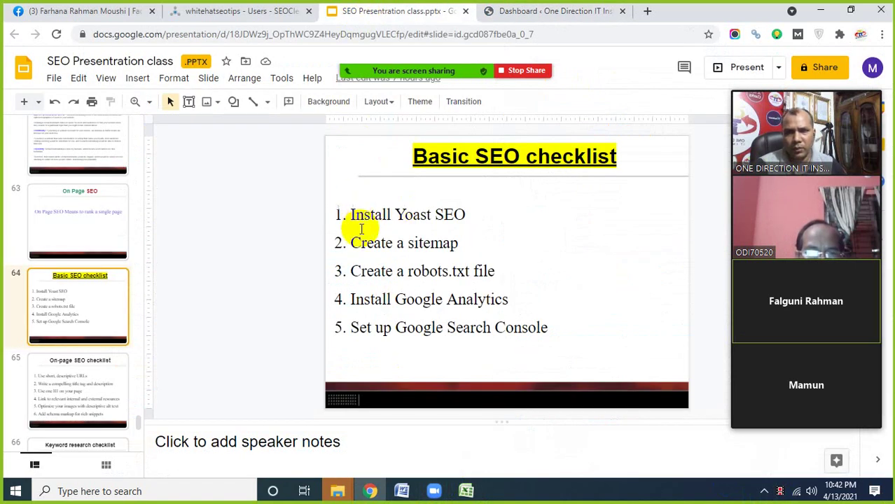
pyautogui.moveTo(352, 243); pyautogui.dragTo(441, 243)
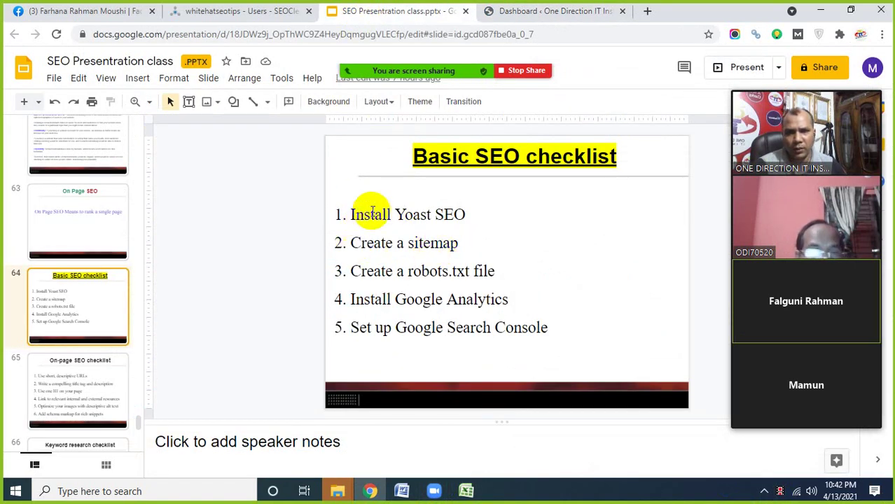
pyautogui.click(518, 11)
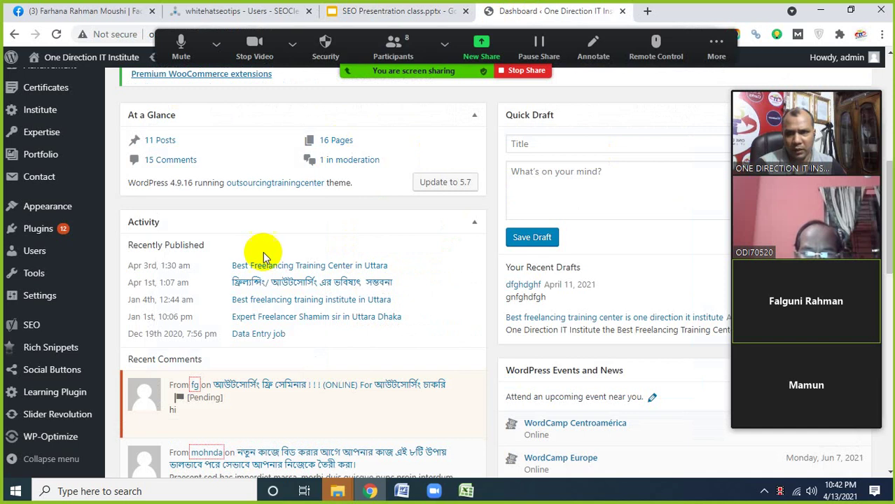
# - From the installed Plugins list, open the Yoast SEO Settings to reach its General dashboard
pyautogui.moveTo(47, 240)
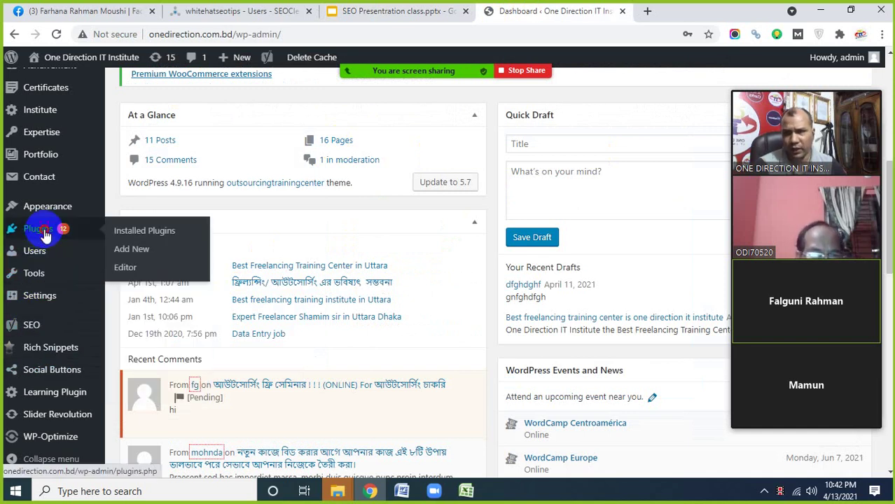
pyautogui.click(45, 237)
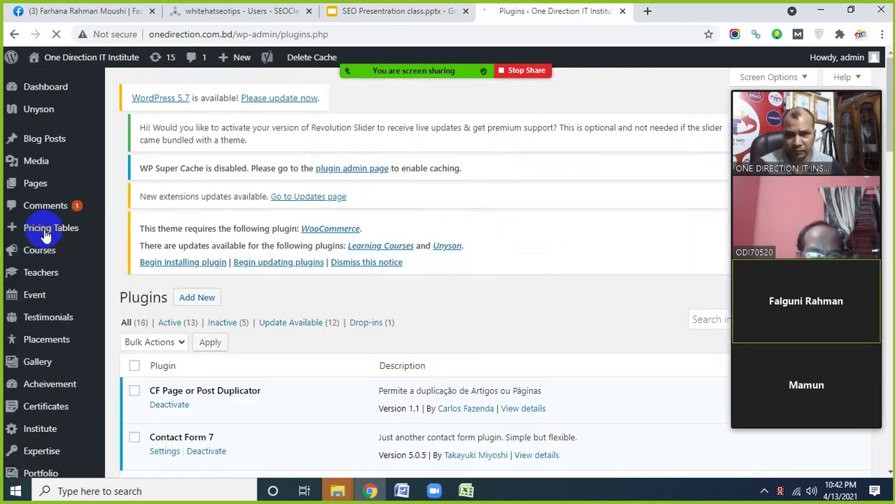
pyautogui.scroll(-3, 276, 367)
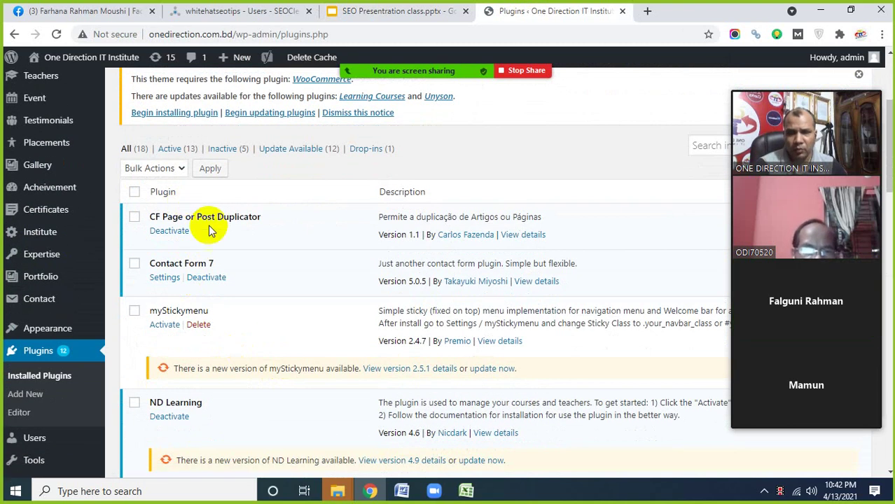
pyautogui.scroll(-1, 247, 289)
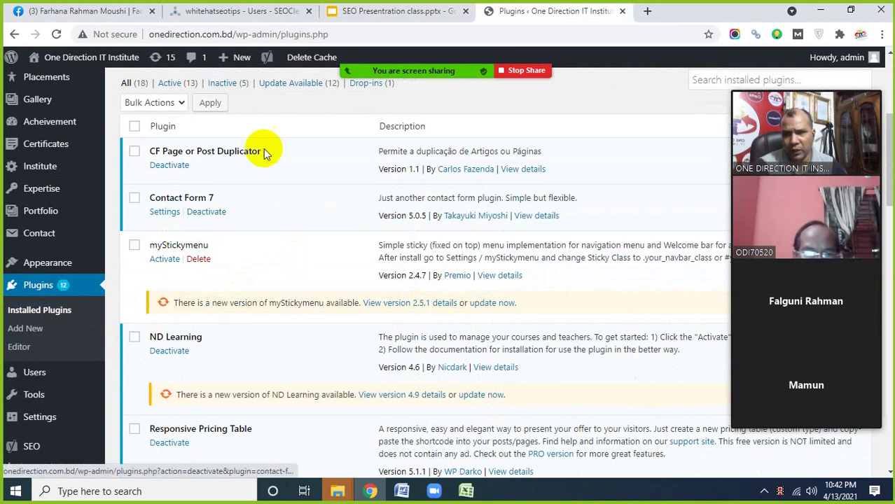
pyautogui.scroll(-3, 247, 225)
pyautogui.scroll(-15, 242, 301)
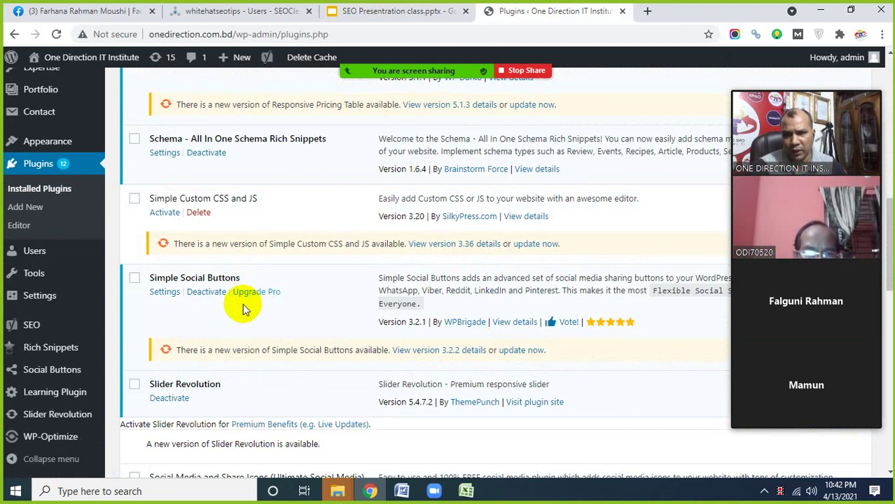
pyautogui.scroll(-3, 241, 300)
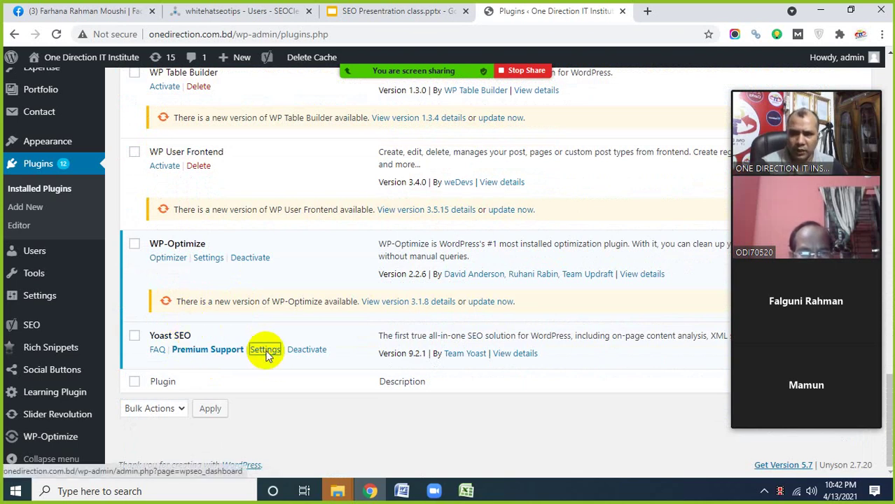
pyautogui.click(265, 352)
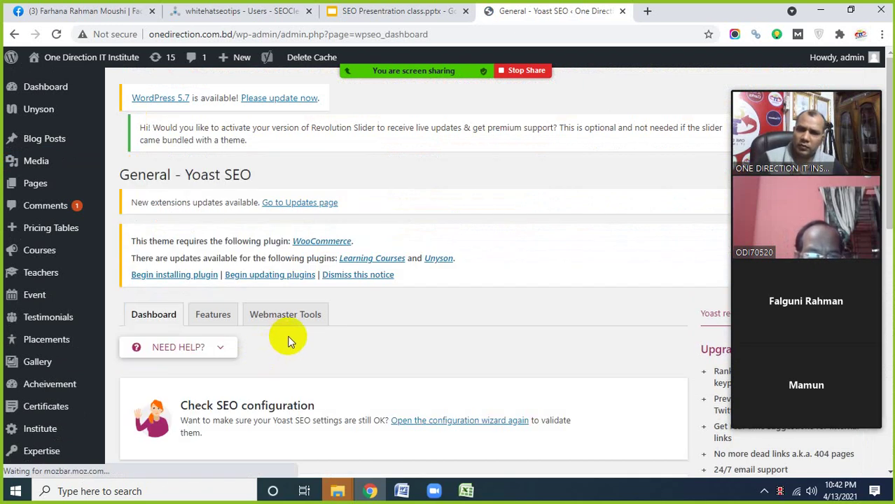
pyautogui.scroll(-1, 292, 334)
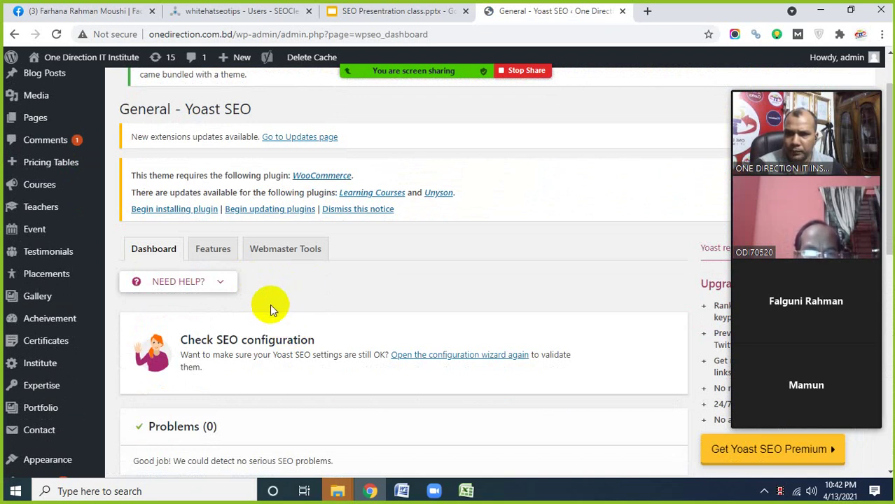
pyautogui.scroll(-3, 96, 354)
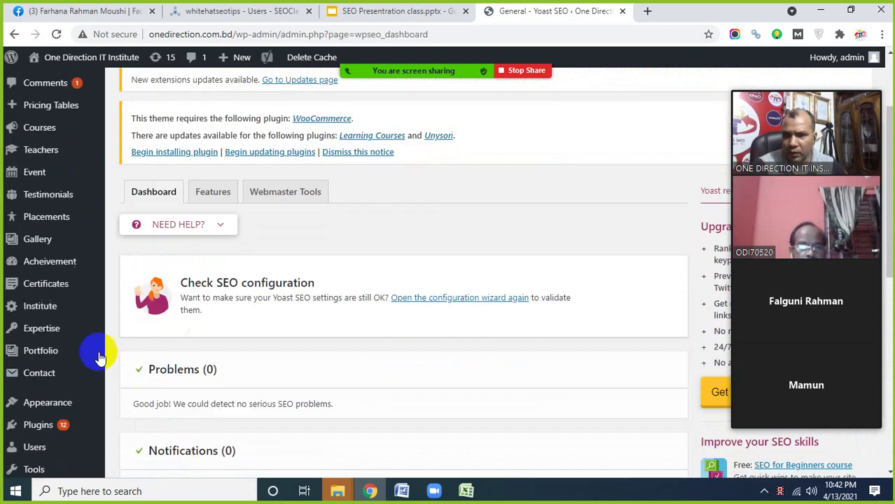
pyautogui.scroll(-2, 89, 358)
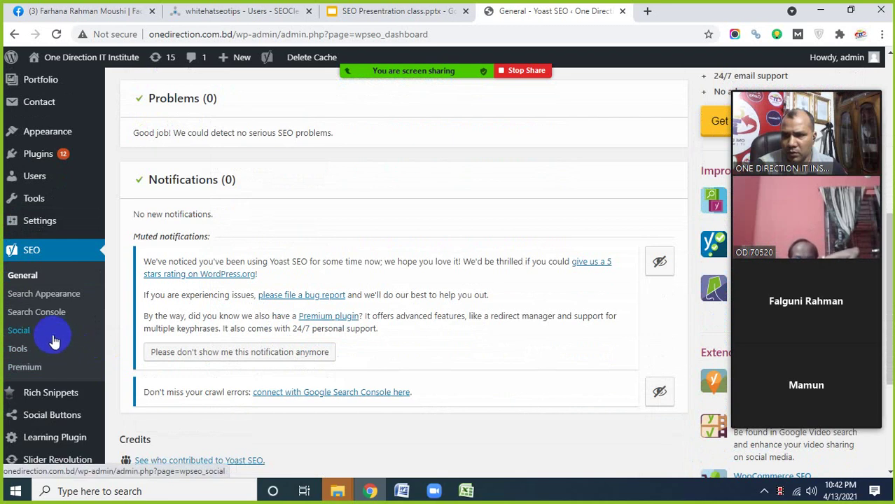
pyautogui.click(48, 317)
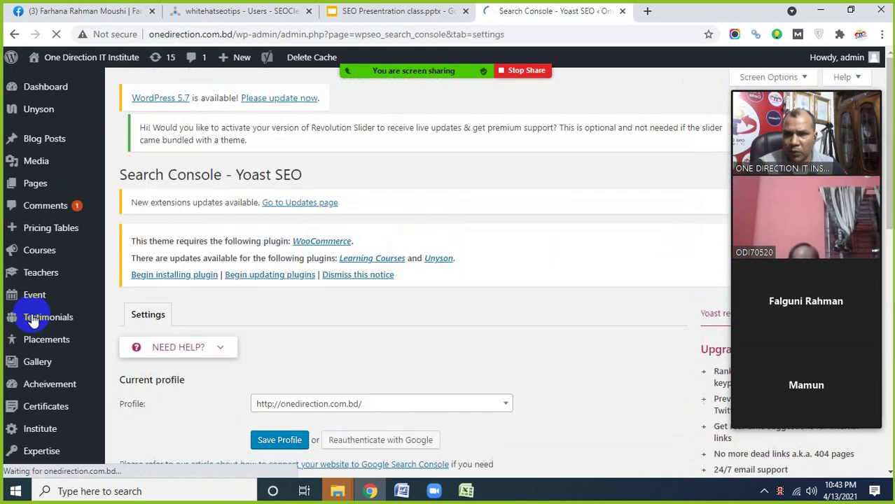
pyautogui.scroll(-3, 230, 346)
# - Browse the Yoast SEO pages through to Tools, then go back to the Basic SEO checklist slide
pyautogui.scroll(-2, 226, 346)
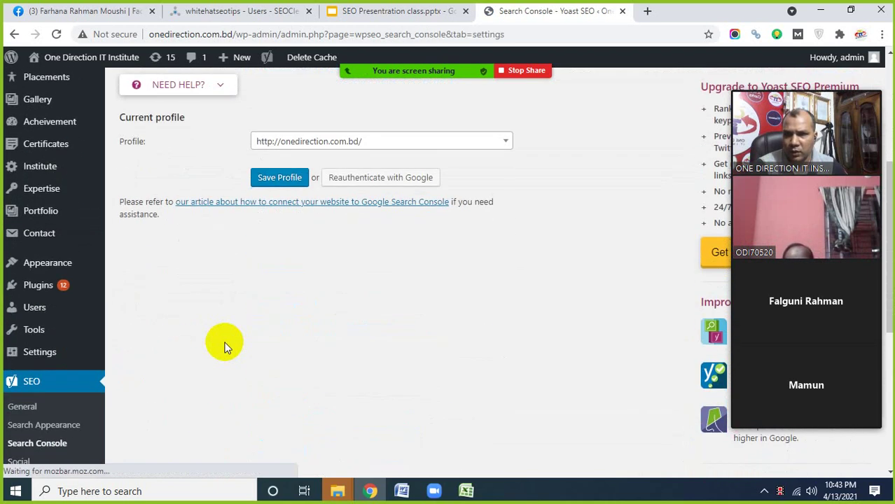
pyautogui.scroll(-1, 225, 347)
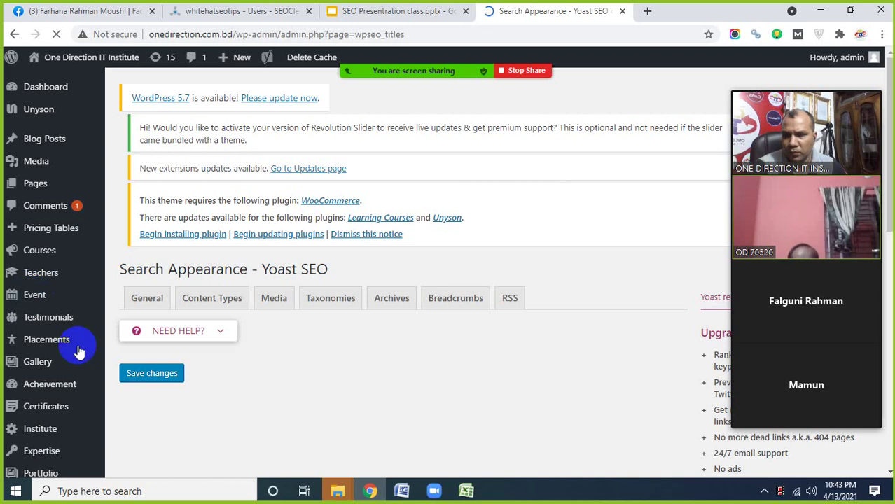
pyautogui.scroll(-2, 68, 345)
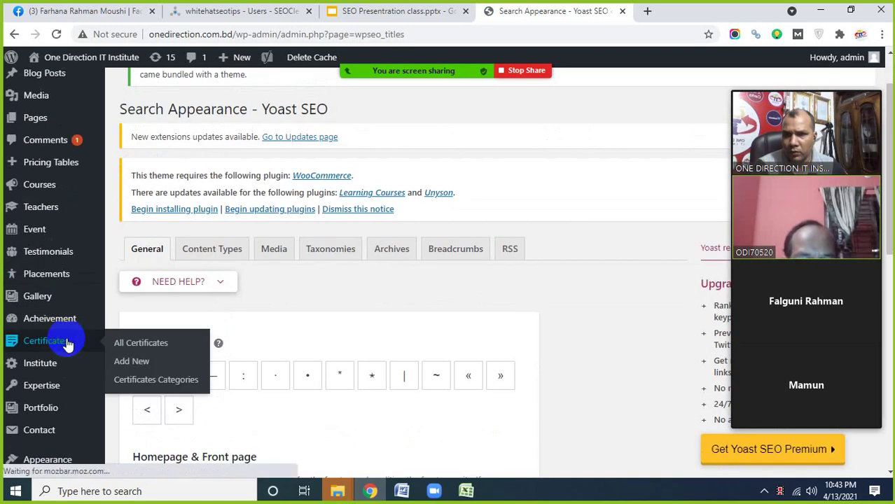
pyautogui.scroll(-2, 67, 346)
pyautogui.scroll(-2, 66, 336)
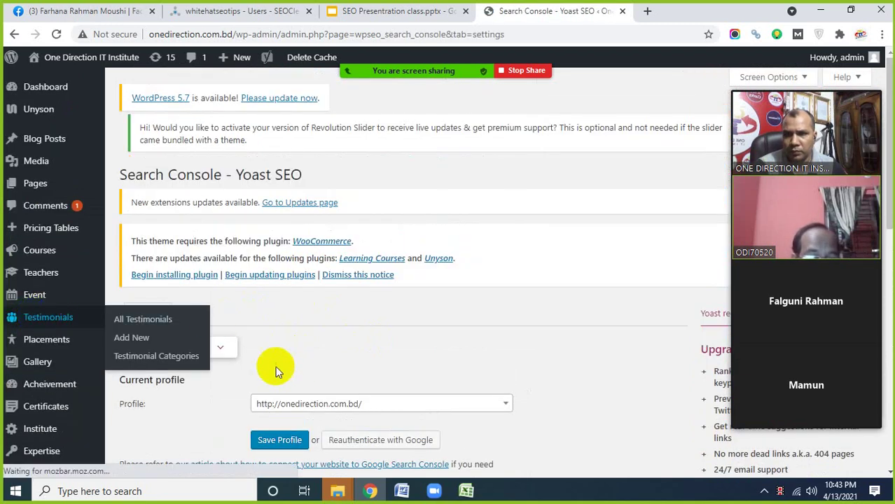
pyautogui.scroll(-3, 218, 373)
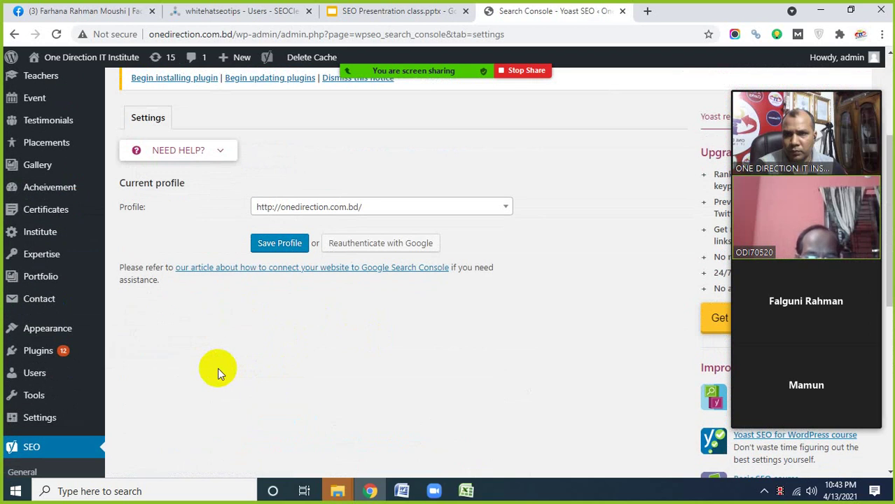
pyautogui.scroll(3, 218, 368)
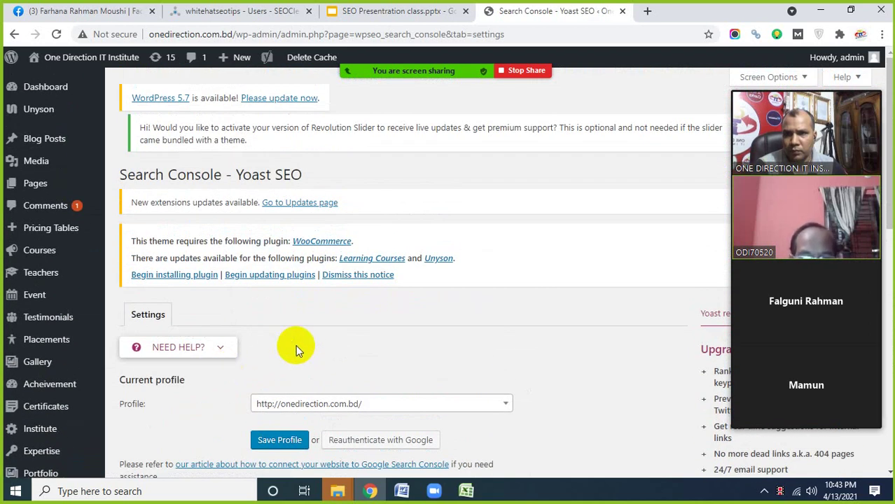
pyautogui.scroll(-1, 315, 346)
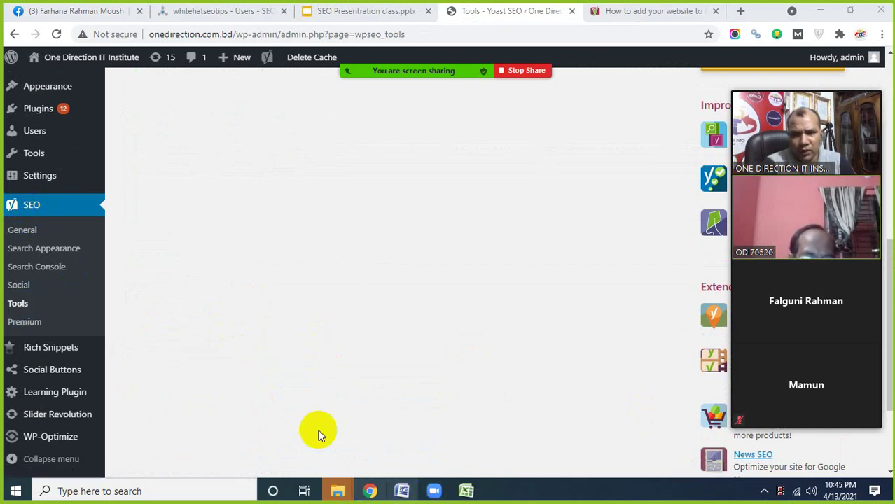
pyautogui.click(361, 13)
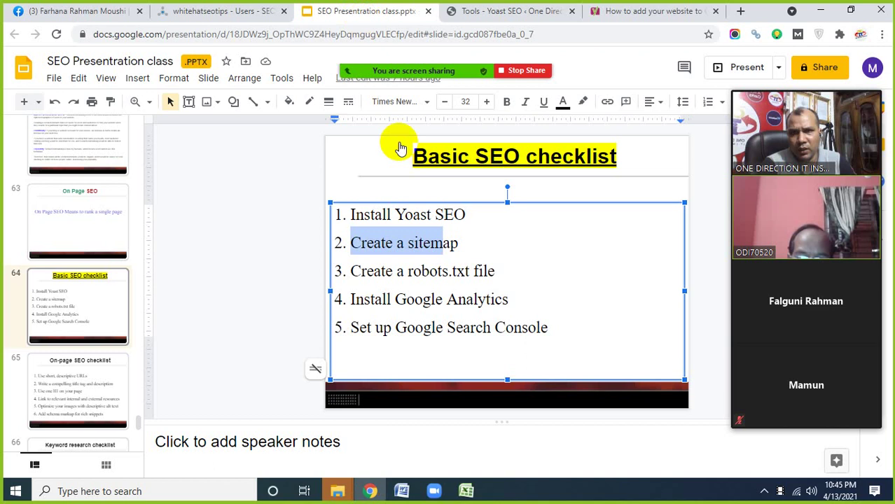
# - Highlight the full 'Create a sitemap' item, then reopen the Yoast SEO Tools list
pyautogui.click(379, 250)
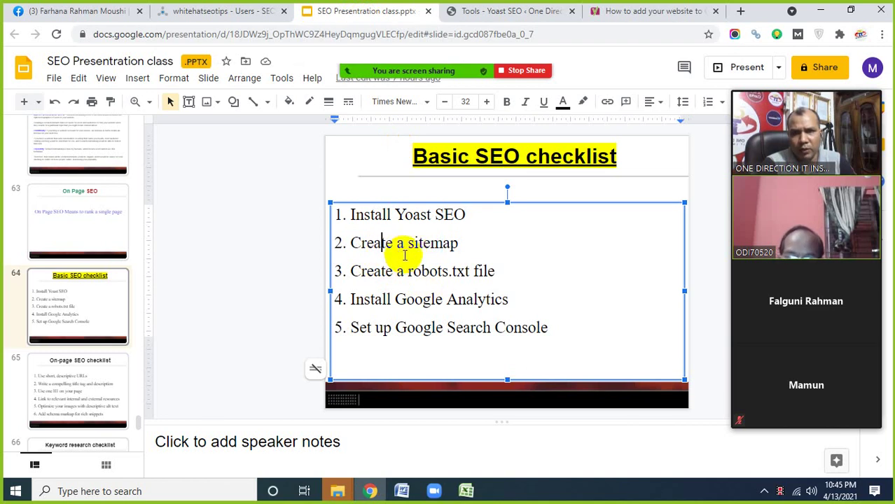
pyautogui.moveTo(352, 242); pyautogui.dragTo(454, 246)
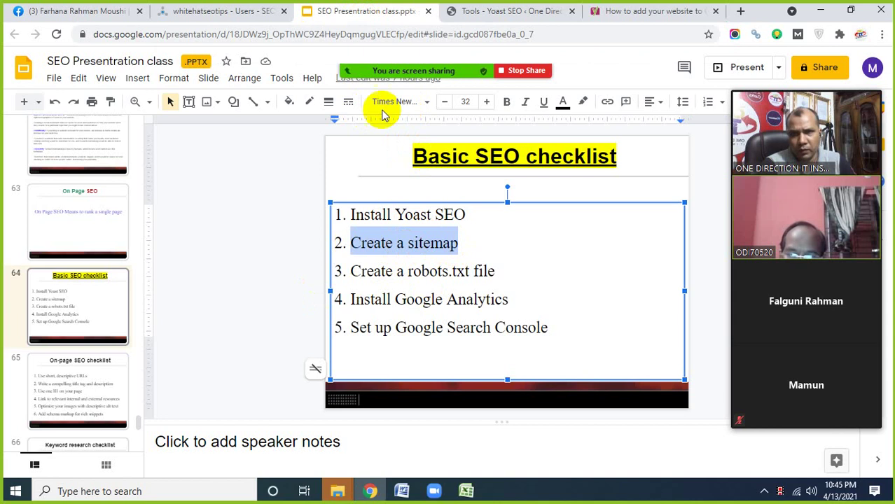
pyautogui.click(466, 10)
pyautogui.click(18, 305)
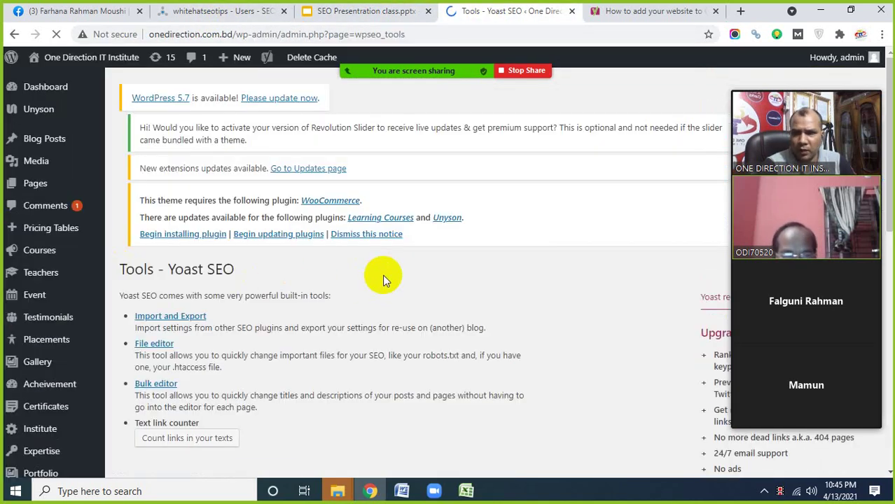
# - In the Yoast File editor, select the robots.txt rules to go over them
pyautogui.scroll(-1, 383, 276)
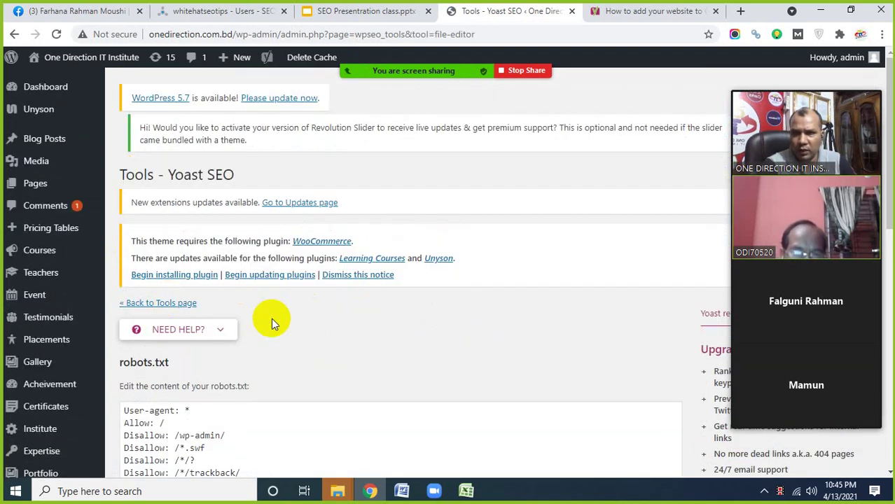
pyautogui.scroll(-2, 309, 317)
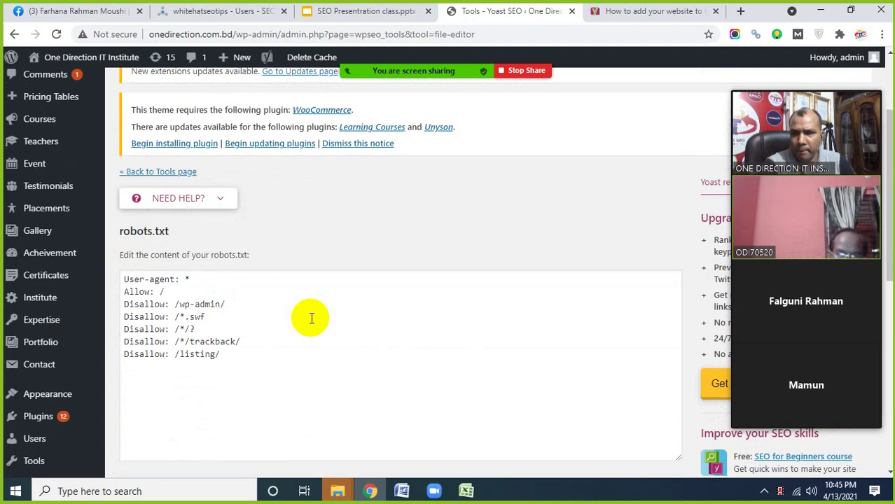
pyautogui.scroll(-2, 312, 319)
pyautogui.scroll(-1, 312, 319)
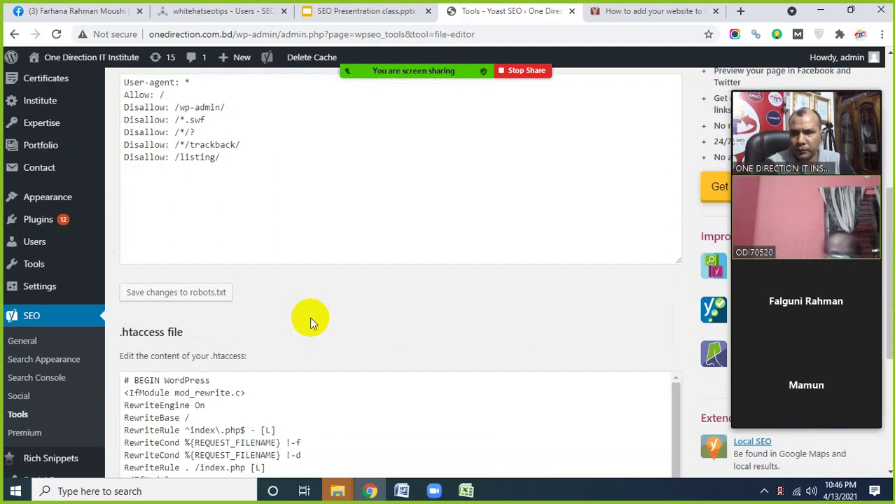
pyautogui.scroll(2, 310, 317)
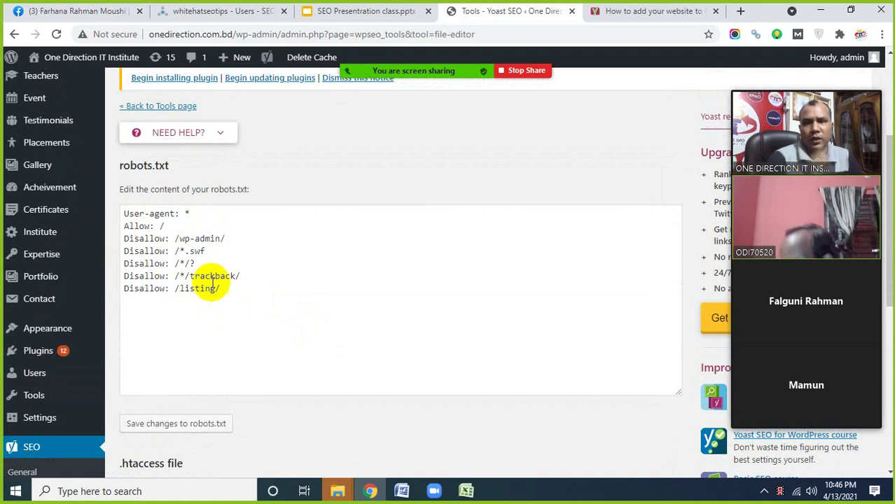
pyautogui.moveTo(240, 304); pyautogui.dragTo(130, 215)
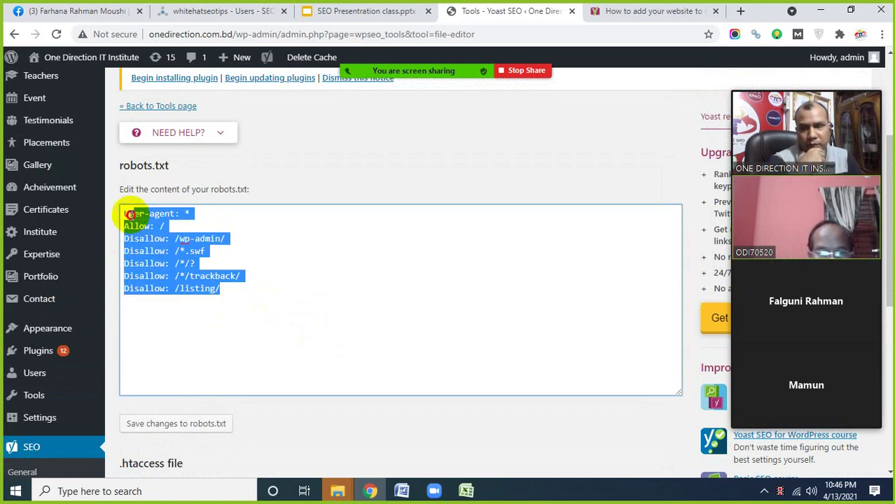
pyautogui.scroll(2, 314, 320)
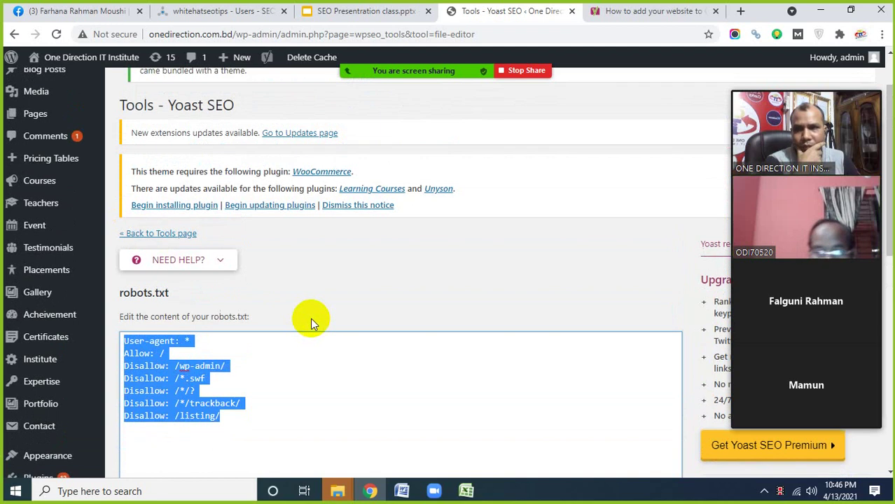
pyautogui.scroll(-1, 310, 318)
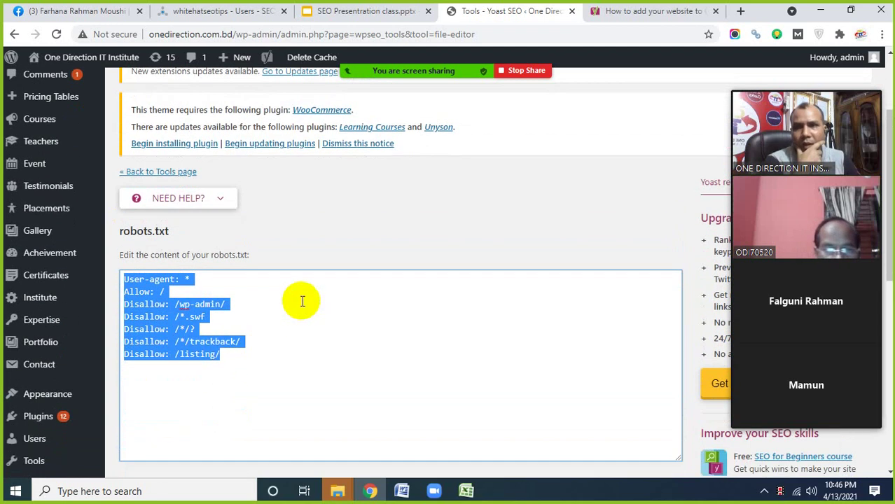
pyautogui.click(258, 329)
pyautogui.moveTo(232, 360); pyautogui.dragTo(124, 280)
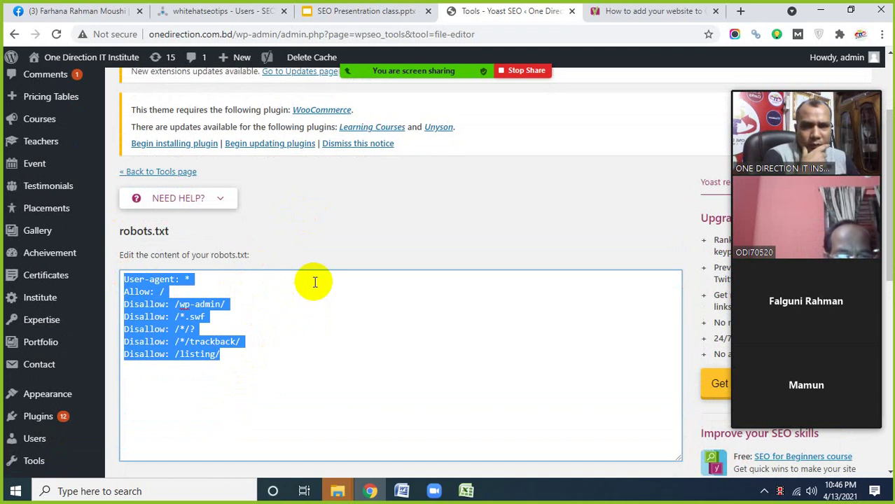
pyautogui.scroll(-1, 291, 320)
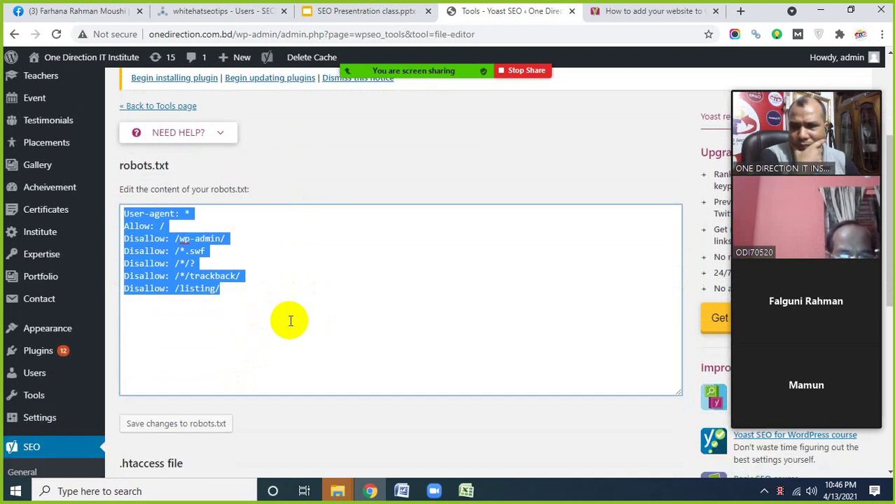
pyautogui.scroll(2, 291, 321)
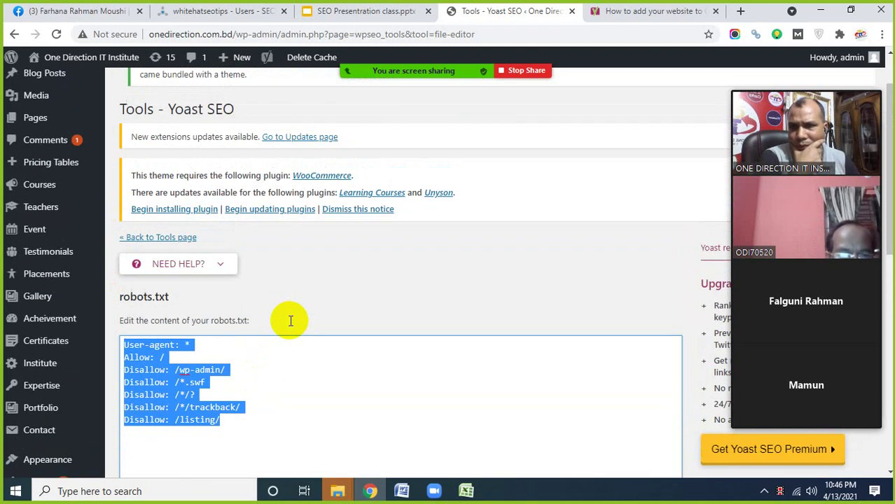
# - Scroll through the robots.txt and .htaccess contents, then switch to the seoclerks profile tab
pyautogui.moveTo(56, 360)
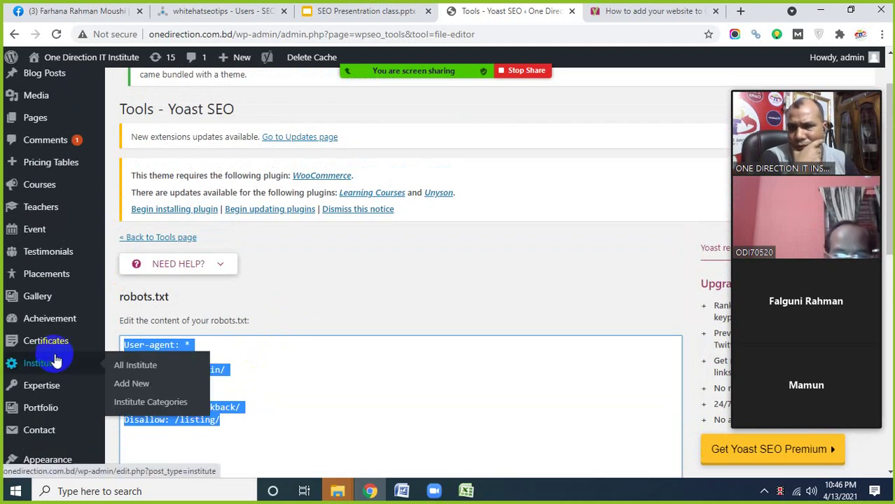
pyautogui.scroll(-2, 280, 319)
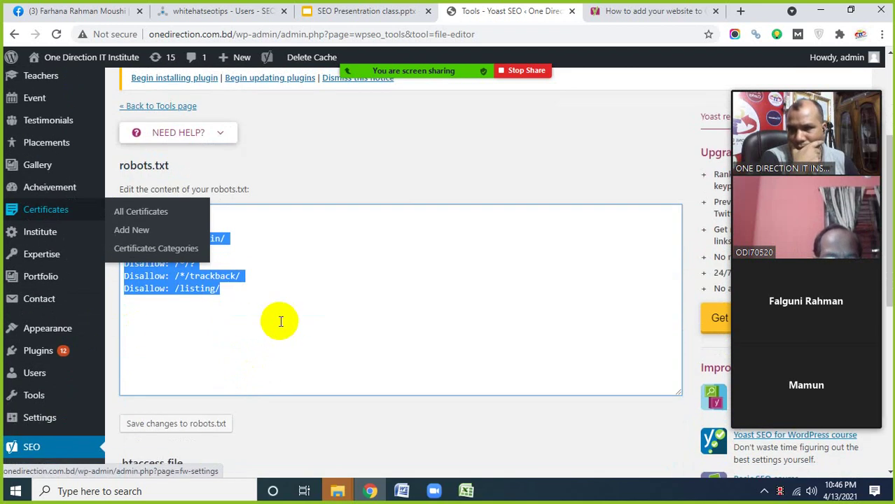
pyautogui.scroll(2, 279, 319)
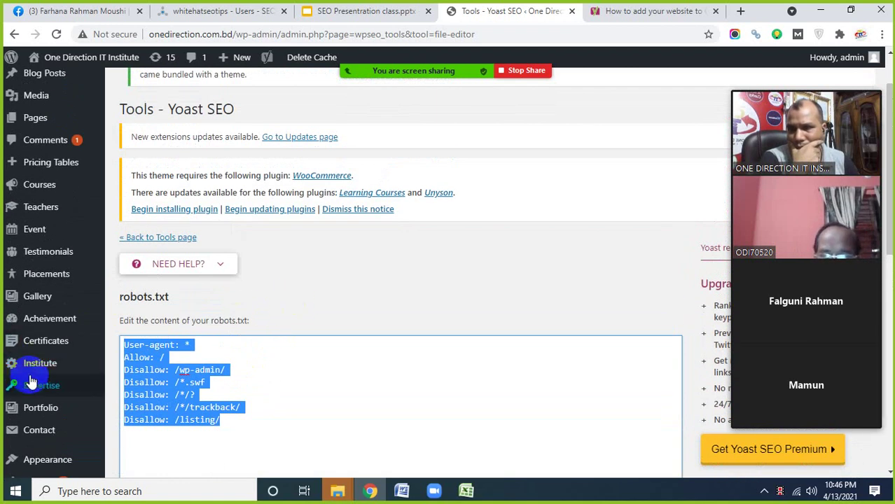
pyautogui.scroll(-1, 35, 357)
pyautogui.scroll(-1, 265, 344)
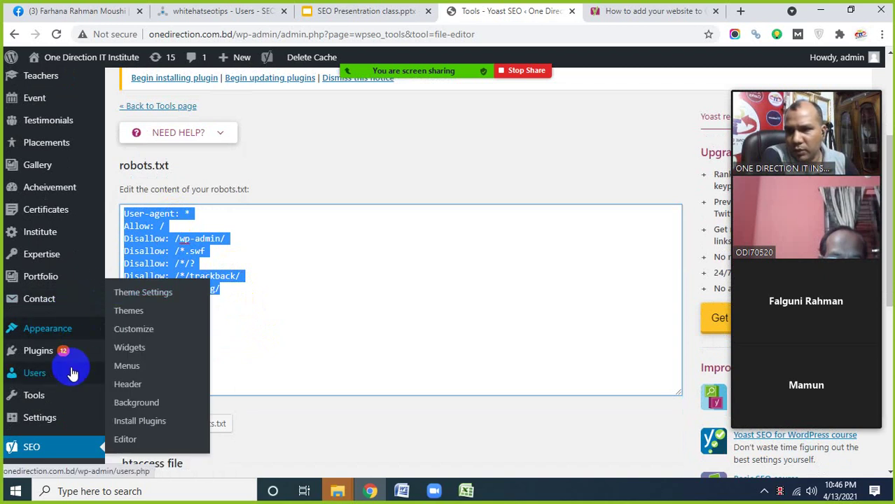
pyautogui.scroll(-2, 84, 344)
pyautogui.scroll(-2, 84, 344)
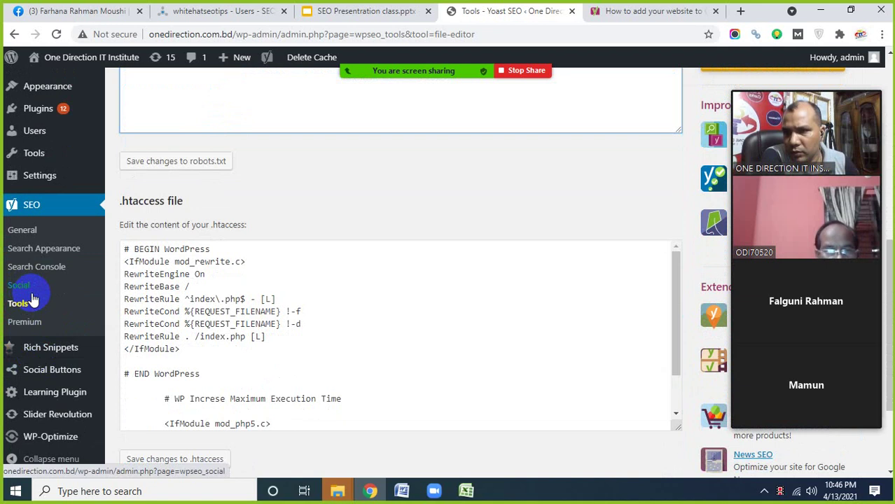
pyautogui.scroll(3, 31, 300)
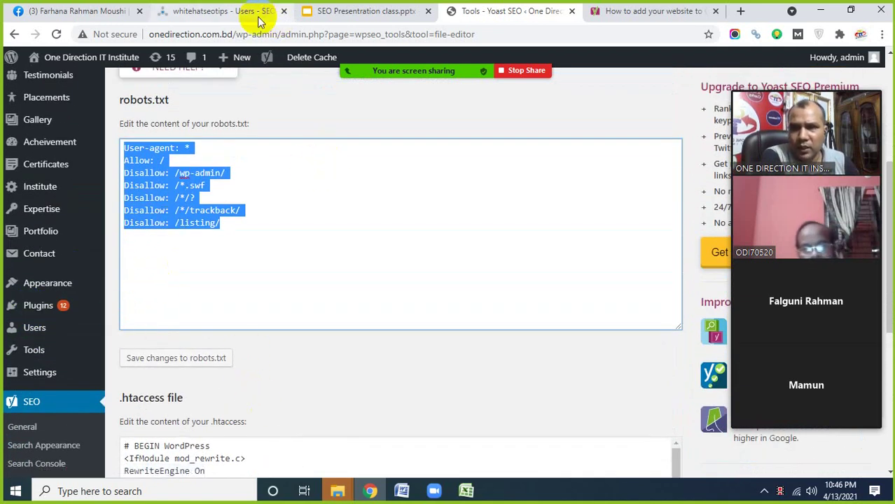
pyautogui.click(226, 11)
# - Highlight 'Create a robots.txt file' on slide 64, then return to the Yoast robots.txt editor
pyautogui.click(344, 11)
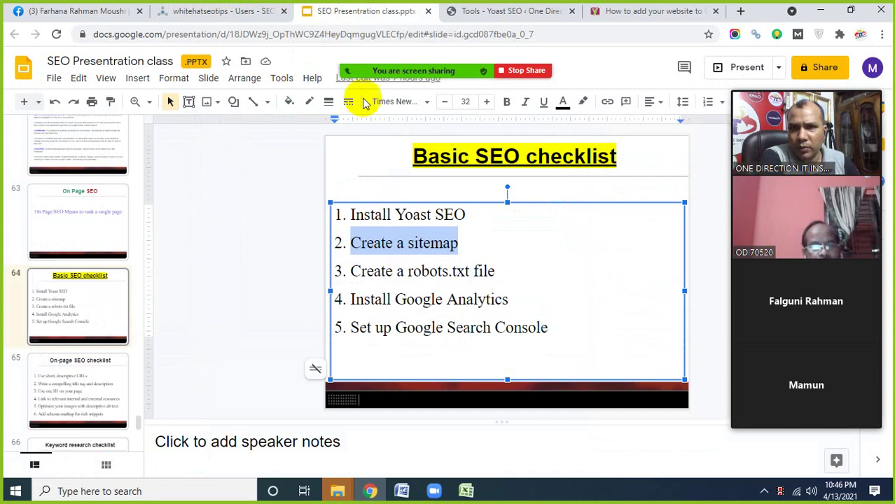
pyautogui.moveTo(348, 271); pyautogui.dragTo(496, 273)
pyautogui.click(361, 243)
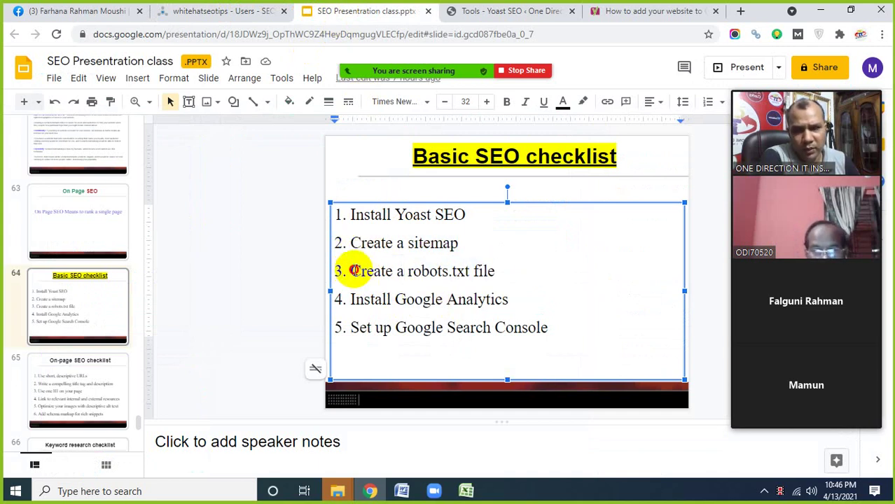
pyautogui.moveTo(353, 271); pyautogui.dragTo(499, 275)
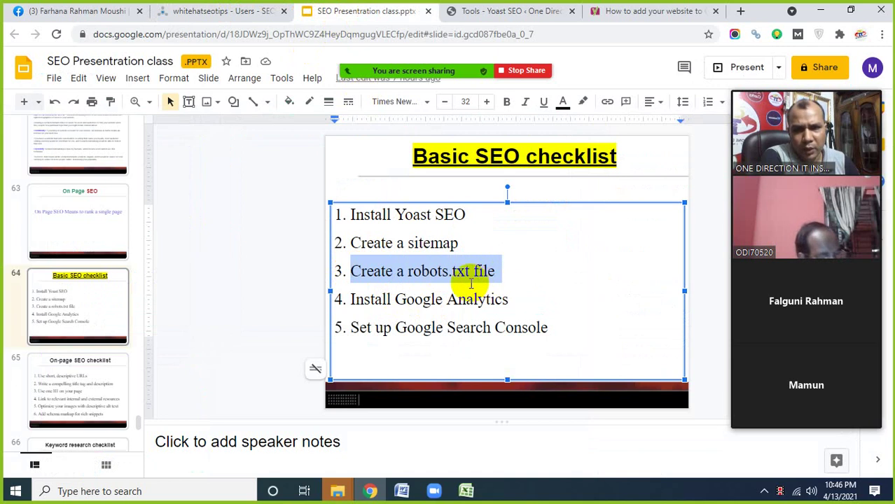
pyautogui.click(505, 14)
pyautogui.click(210, 238)
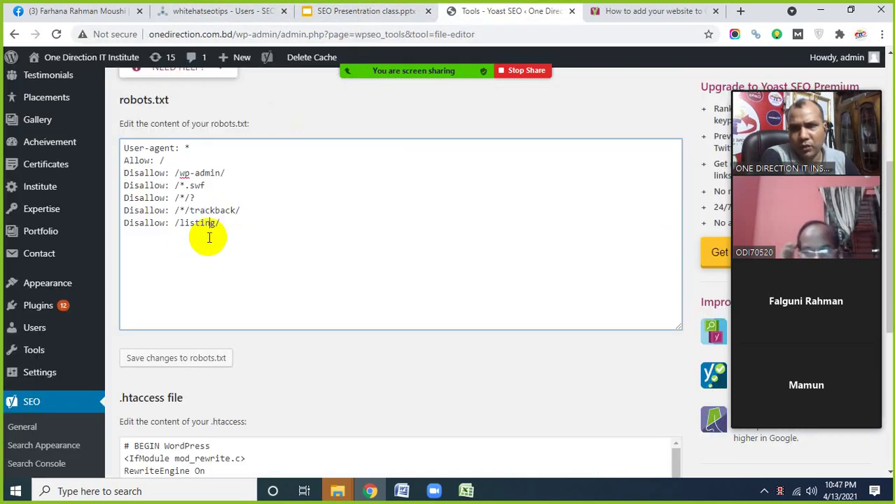
pyautogui.moveTo(234, 234); pyautogui.dragTo(124, 146)
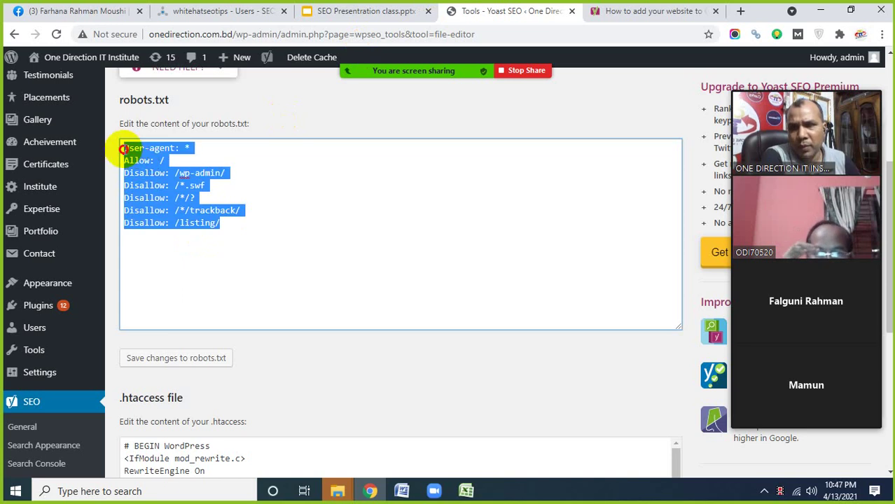
pyautogui.scroll(1, 231, 211)
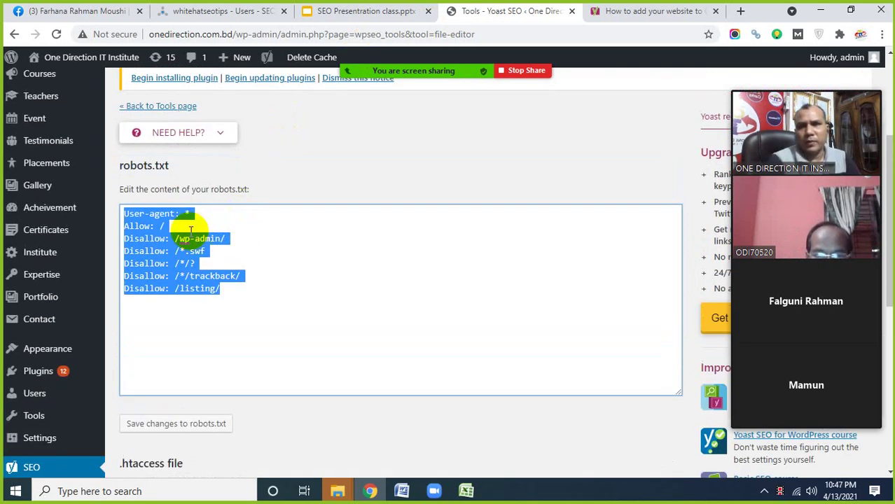
pyautogui.click(161, 225)
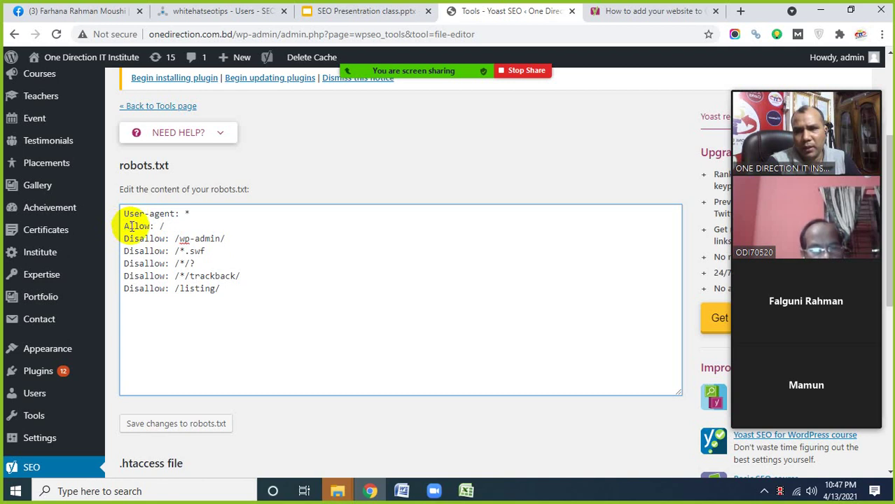
pyautogui.moveTo(126, 224); pyautogui.dragTo(153, 223)
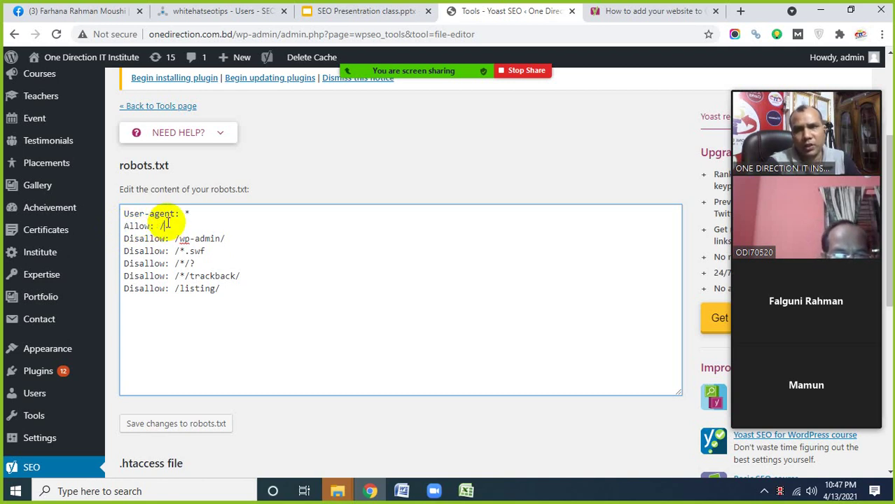
pyautogui.moveTo(167, 224); pyautogui.dragTo(121, 226)
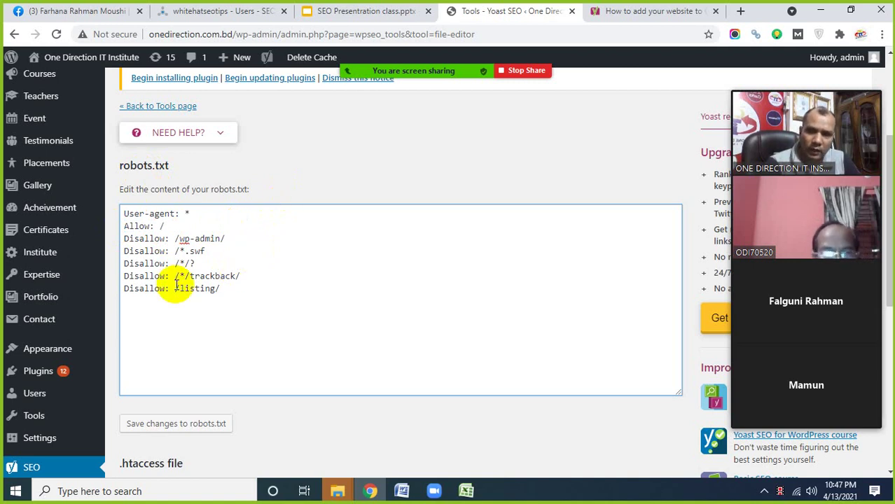
pyautogui.moveTo(226, 293); pyautogui.dragTo(123, 215)
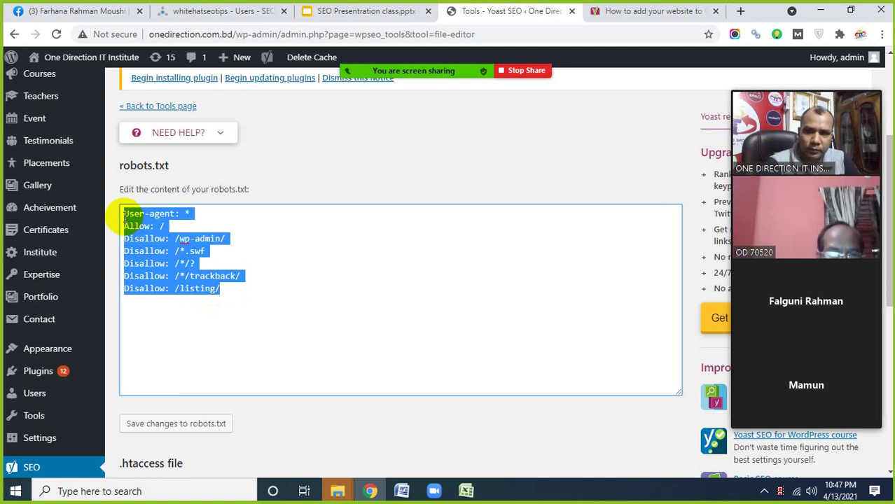
pyautogui.click(162, 252)
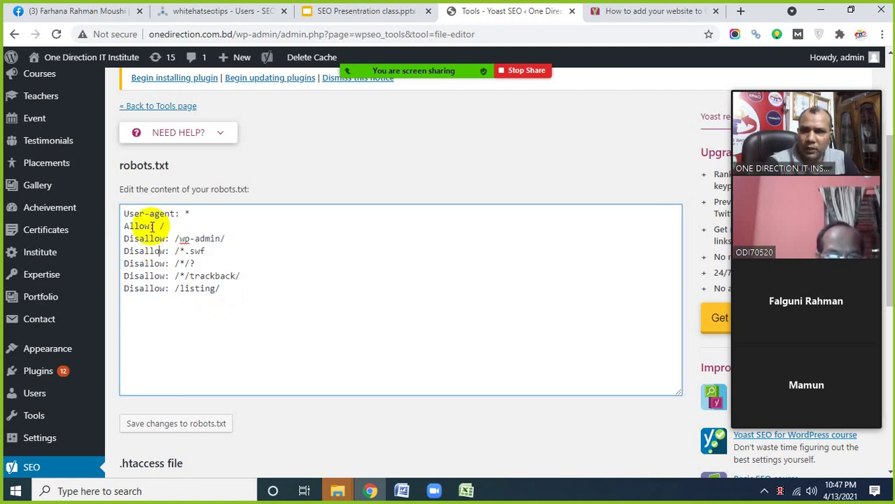
pyautogui.moveTo(123, 226); pyautogui.dragTo(143, 226)
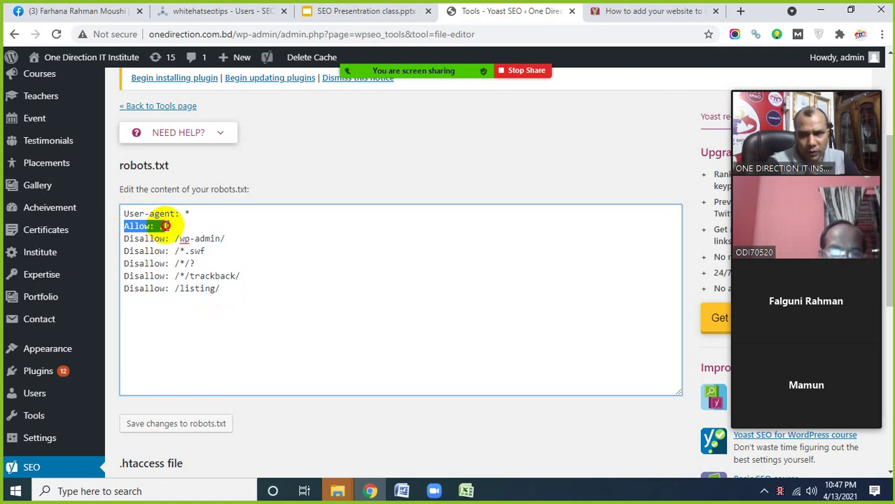
pyautogui.click(155, 250)
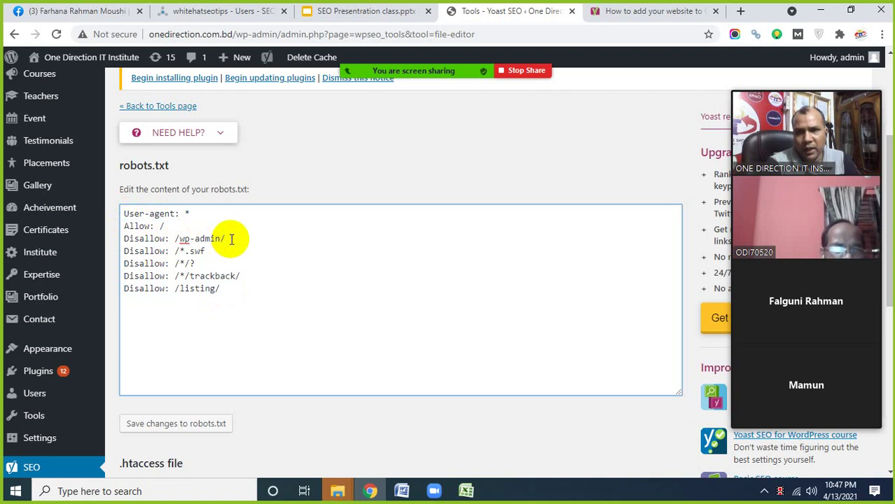
pyautogui.moveTo(227, 239); pyautogui.dragTo(128, 241)
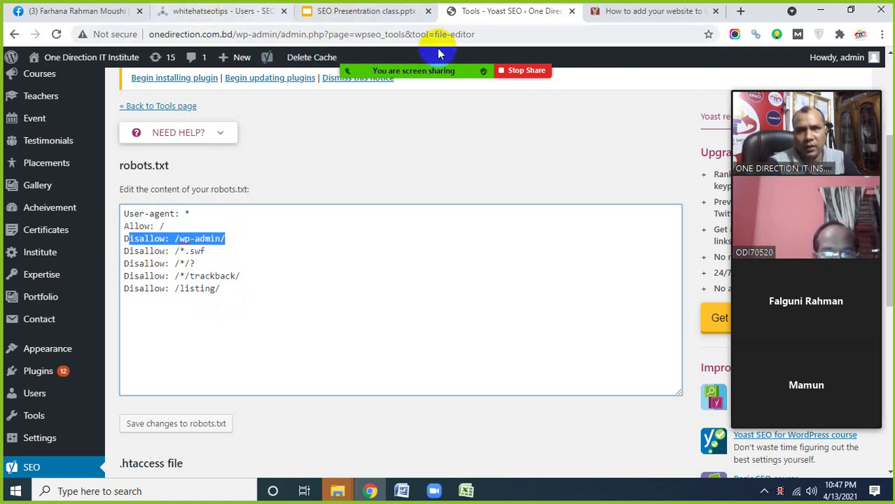
pyautogui.scroll(3, 49, 266)
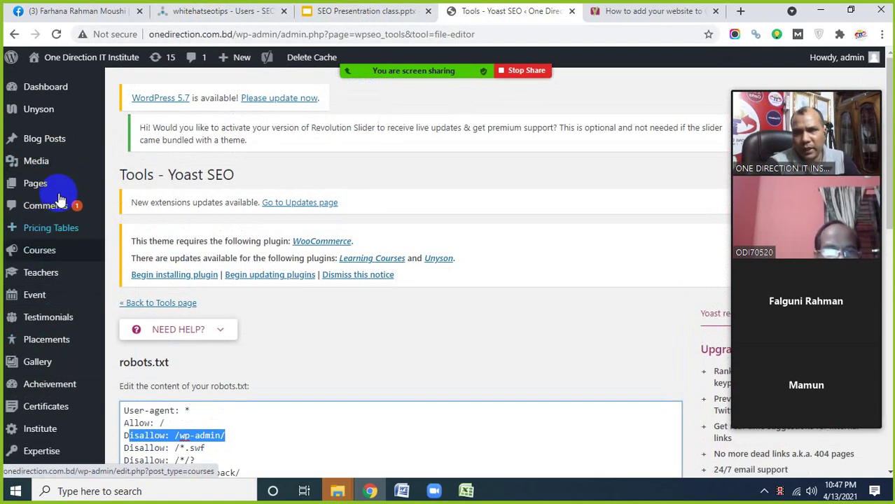
pyautogui.scroll(-2, 98, 266)
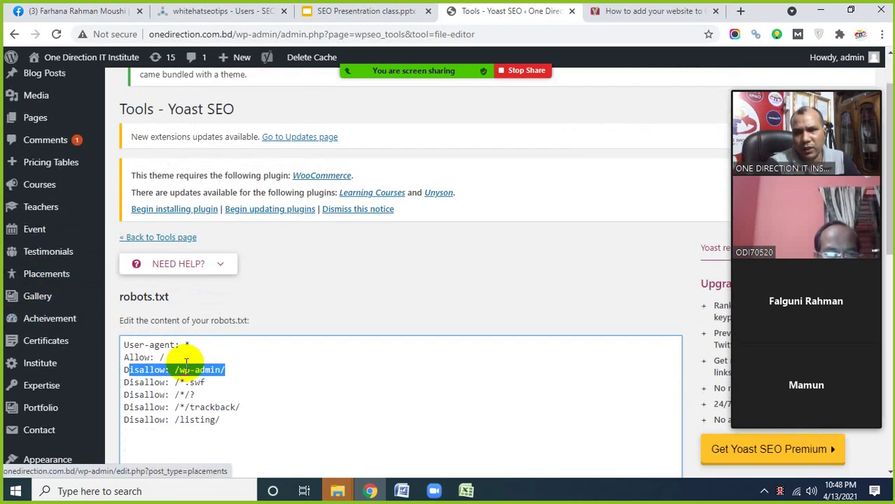
pyautogui.scroll(-2, 186, 361)
pyautogui.click(163, 306)
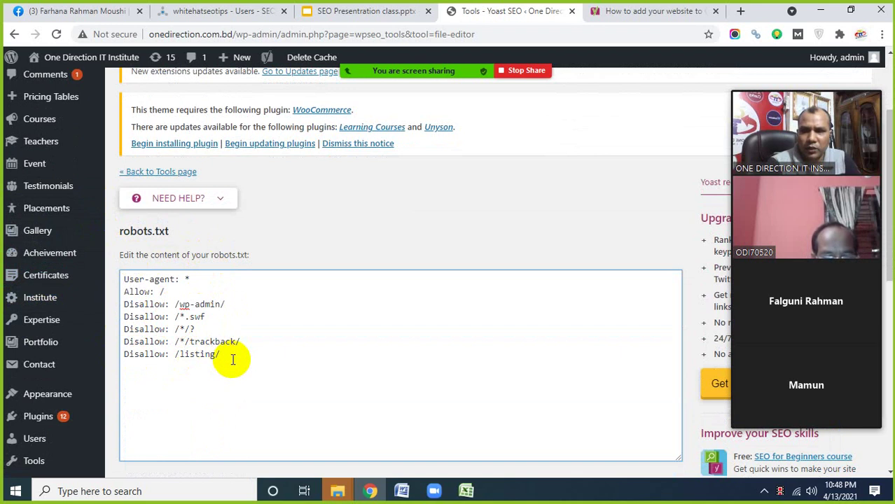
pyautogui.moveTo(232, 360); pyautogui.dragTo(127, 281)
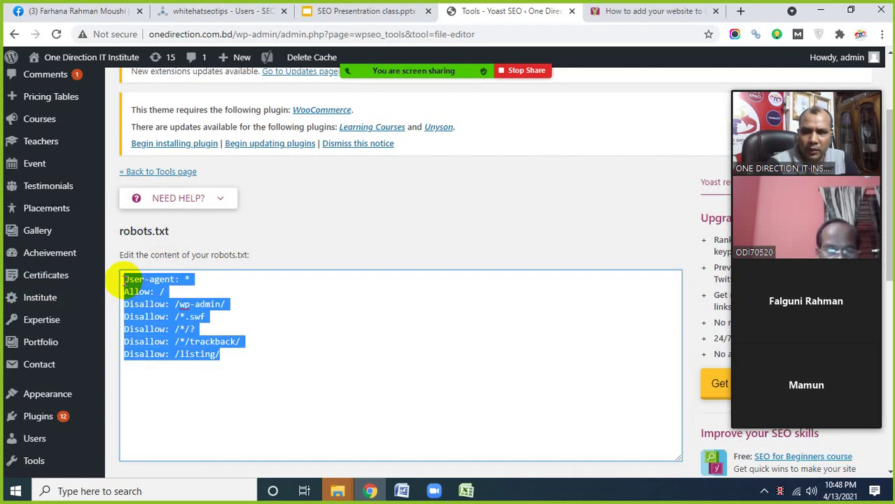
pyautogui.click(296, 231)
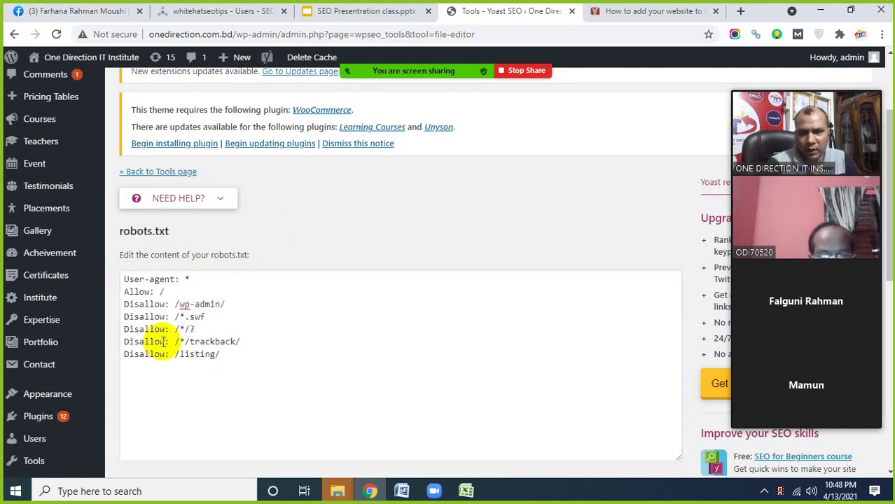
pyautogui.moveTo(230, 359); pyautogui.dragTo(127, 280)
pyautogui.click(154, 320)
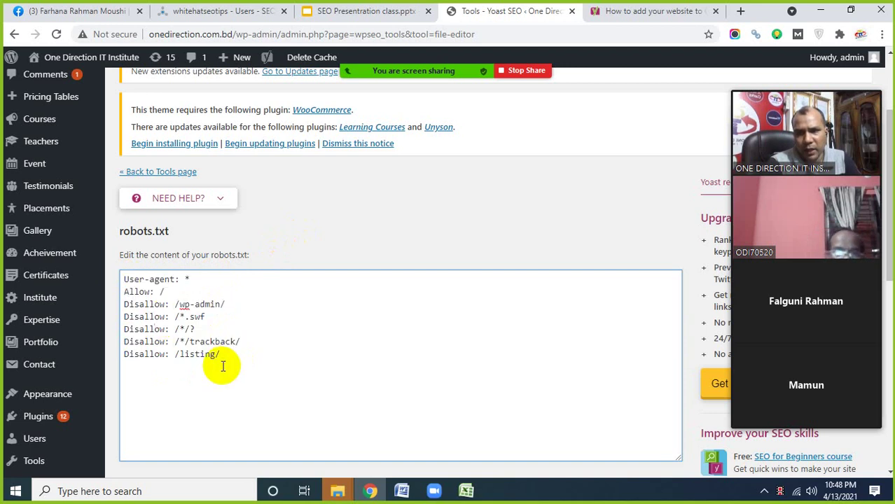
pyautogui.moveTo(222, 364); pyautogui.dragTo(123, 279)
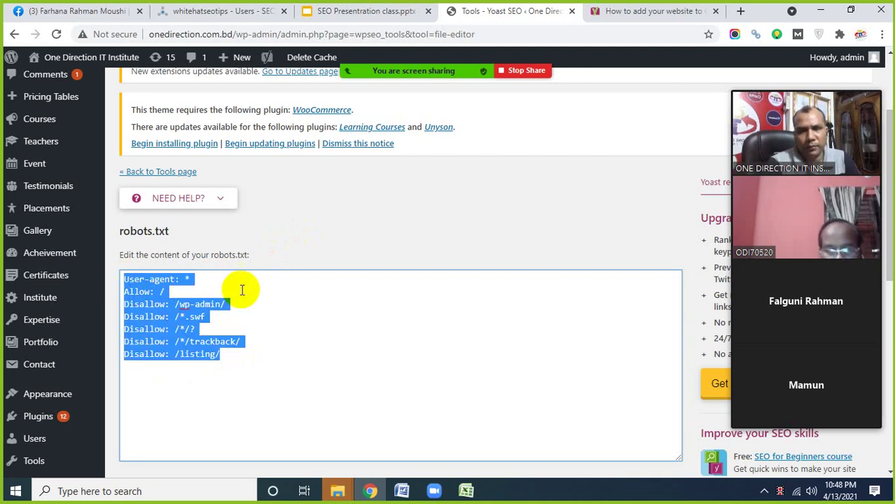
pyautogui.click(233, 349)
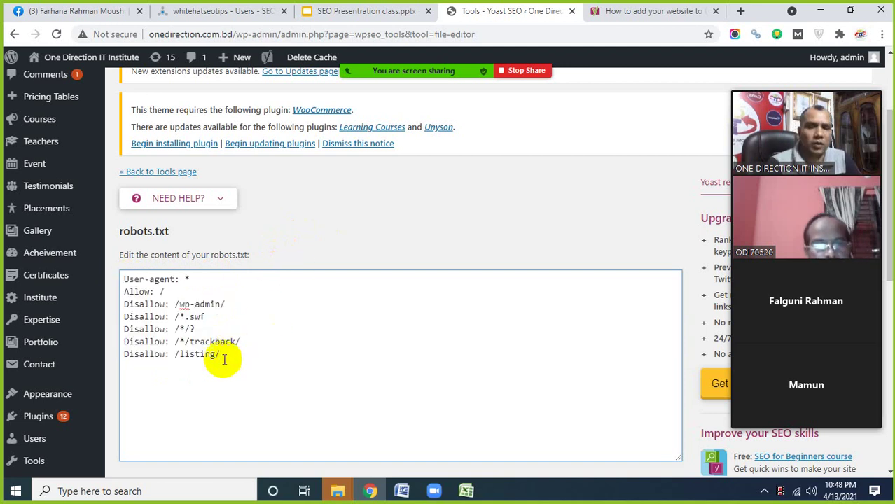
pyautogui.moveTo(220, 360); pyautogui.dragTo(122, 280)
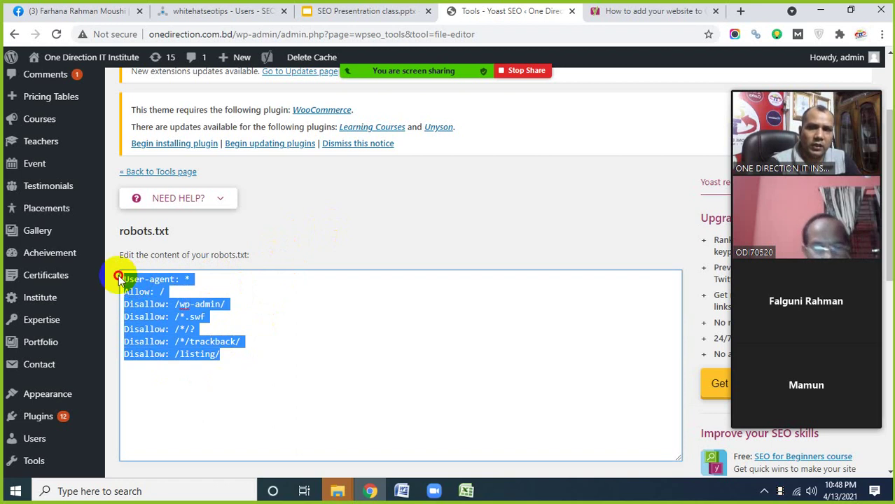
pyautogui.click(420, 187)
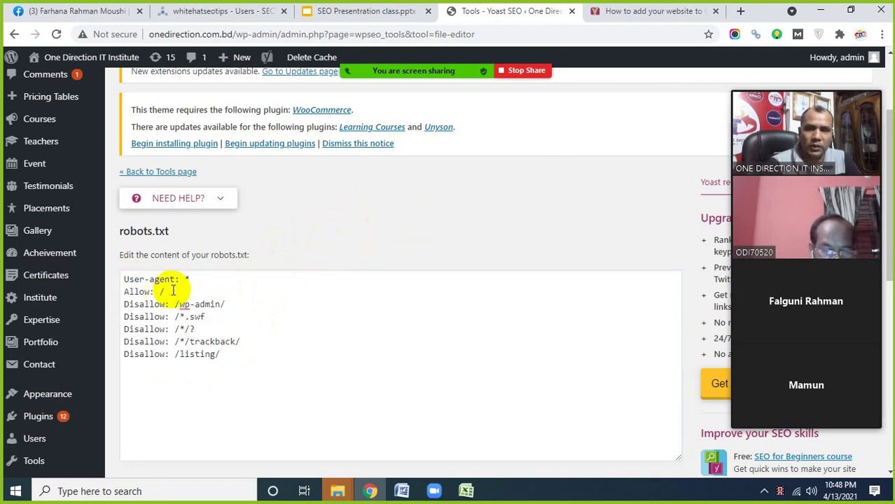
pyautogui.moveTo(229, 356); pyautogui.dragTo(131, 304)
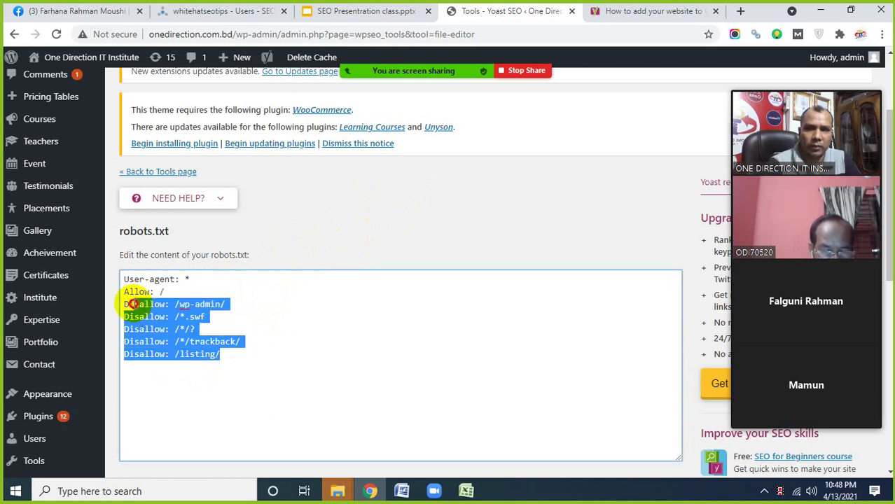
pyautogui.click(326, 220)
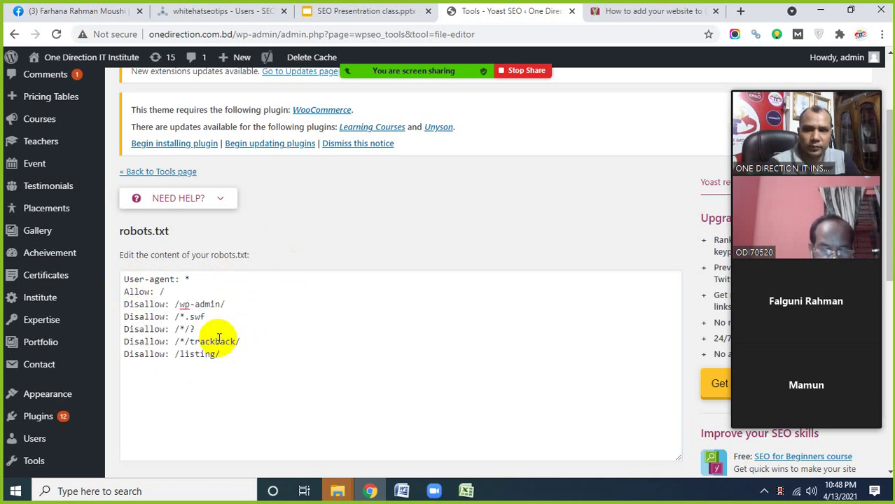
pyautogui.scroll(1, 217, 339)
pyautogui.scroll(-1, 228, 347)
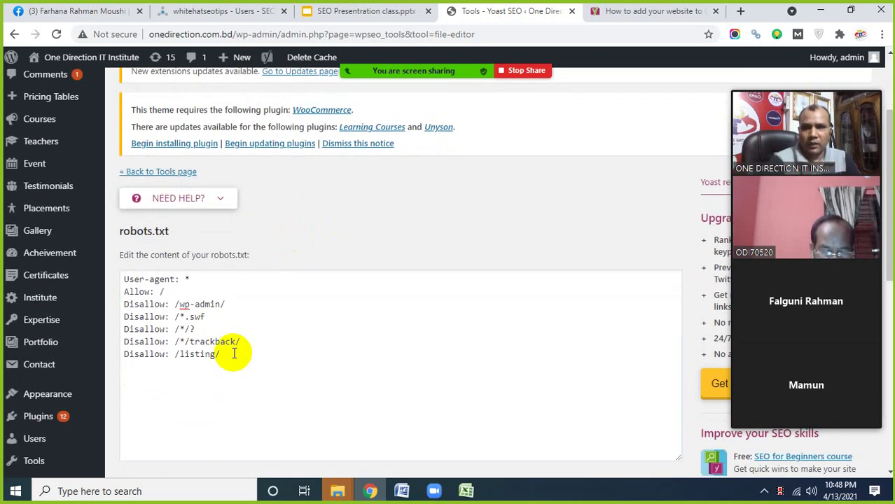
pyautogui.hotkey('ctrl', 'a')
pyautogui.moveTo(237, 353); pyautogui.dragTo(123, 279)
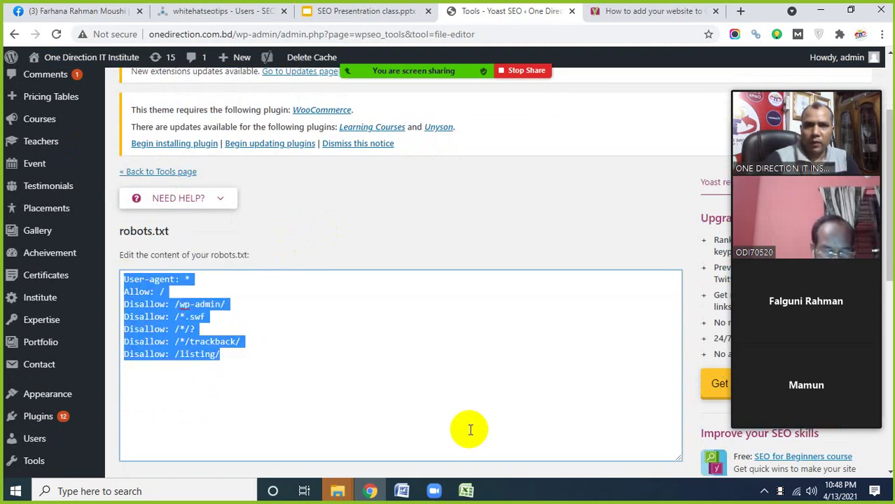
pyautogui.moveTo(394, 61)
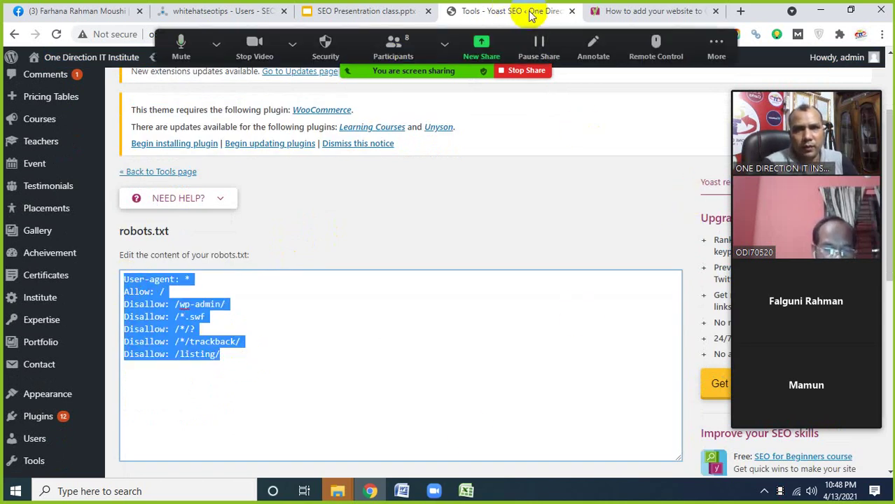
# - Highlight checklist item 5, 'Set up Google Search Console', on the Basic SEO slide, then return to the new tab
pyautogui.click(741, 11)
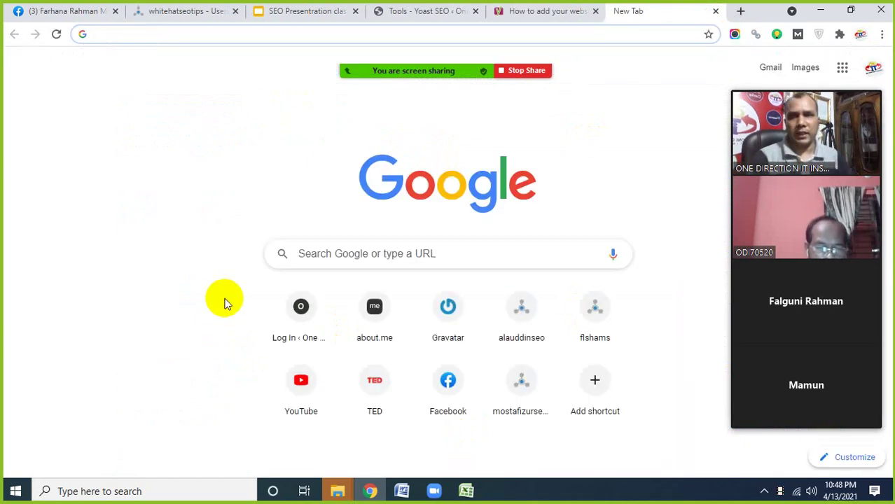
pyautogui.click(290, 11)
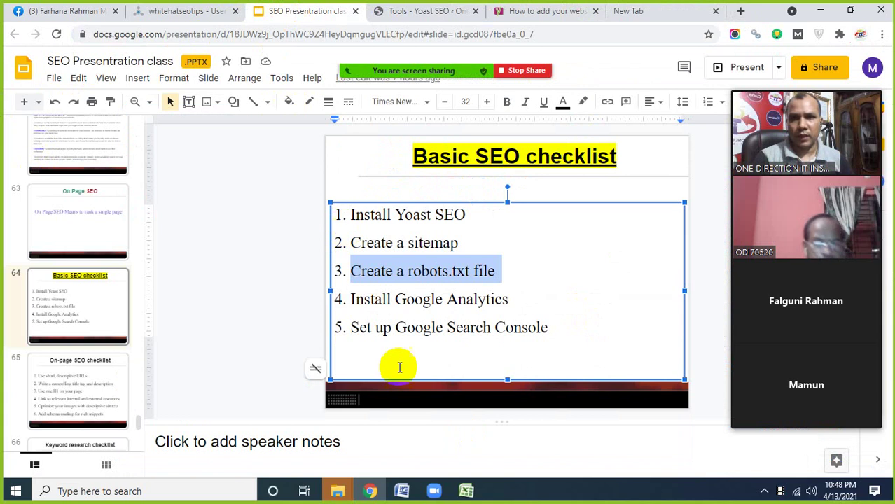
pyautogui.moveTo(360, 326); pyautogui.dragTo(413, 339)
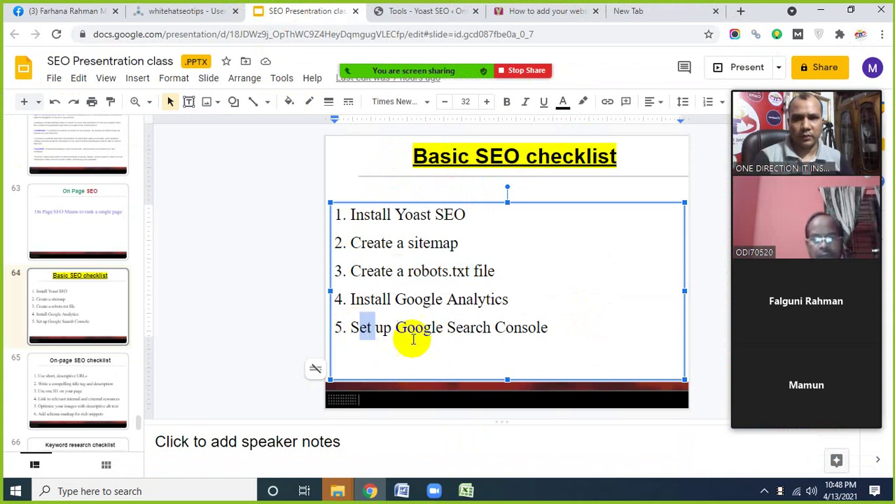
pyautogui.moveTo(554, 332); pyautogui.dragTo(351, 332)
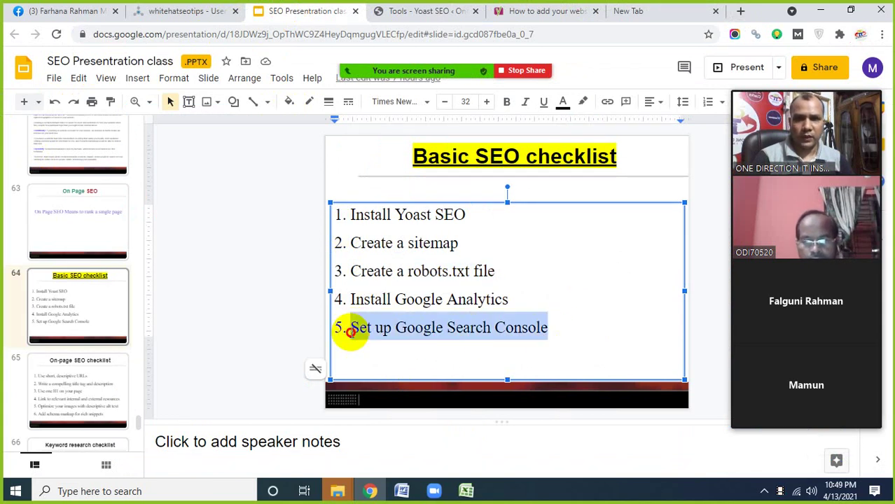
pyautogui.click(637, 13)
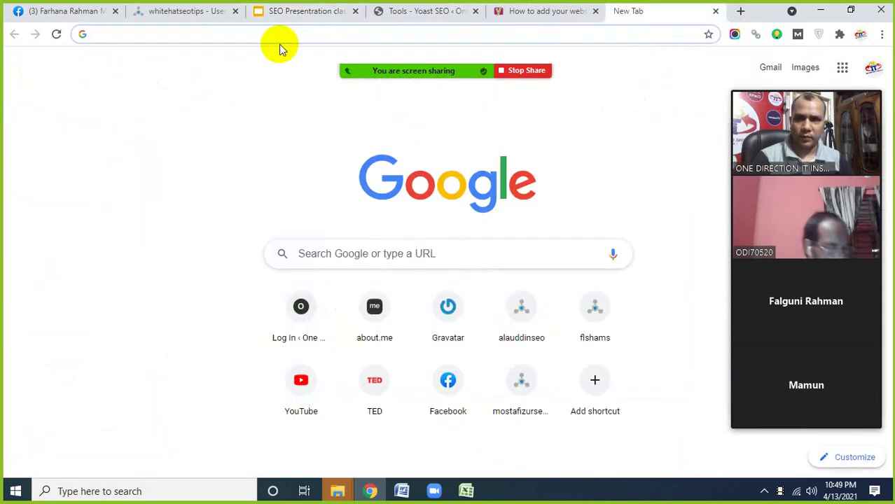
# - Search Google for 'google search console'
pyautogui.write('s')
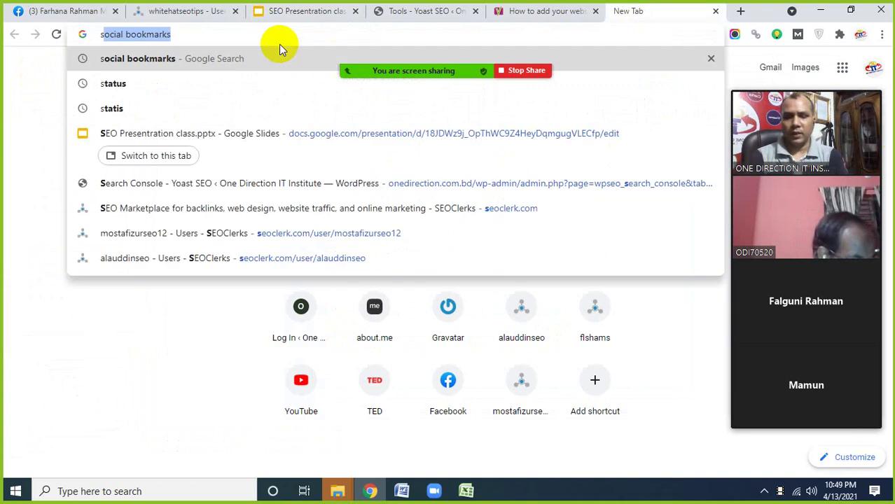
pyautogui.press('BackSpace')
pyautogui.press('BackSpace')
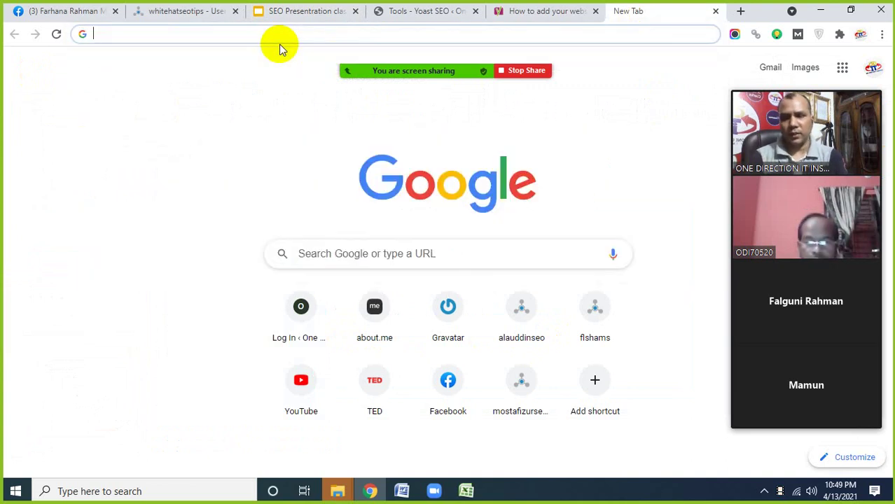
pyautogui.write('google se')
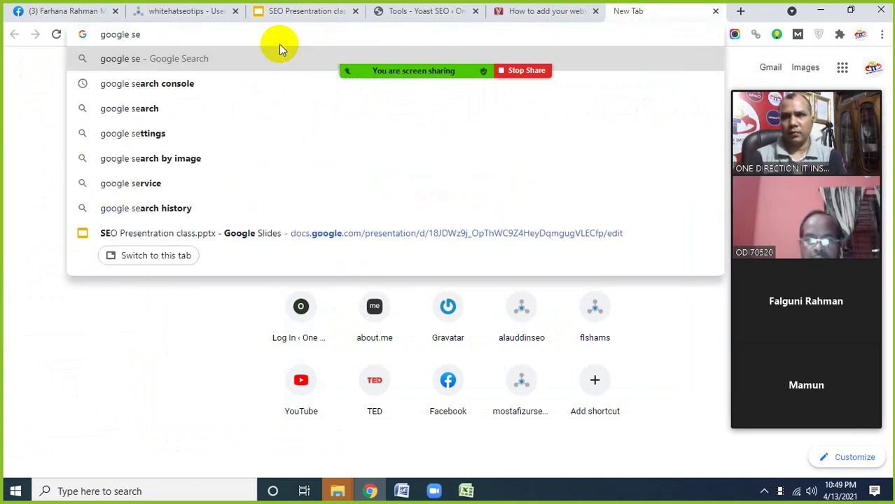
pyautogui.press('Down')
pyautogui.press('Return')
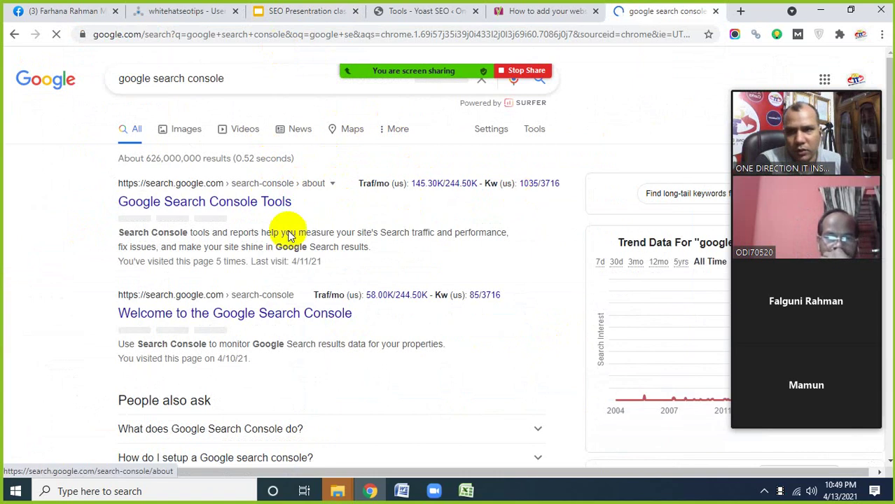
# - Start Google Search Console Tools, reaching the onedirection.com.bd Overview with 339 total clicks
pyautogui.click(212, 202)
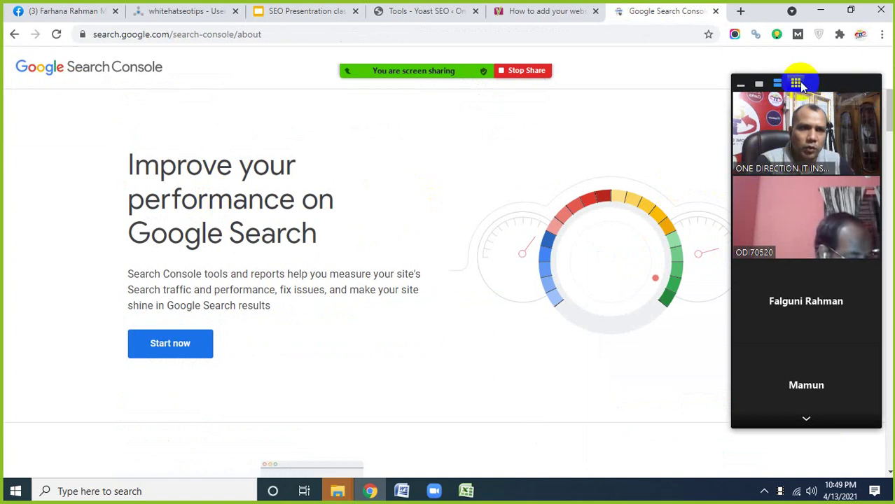
pyautogui.moveTo(823, 80); pyautogui.dragTo(345, 246)
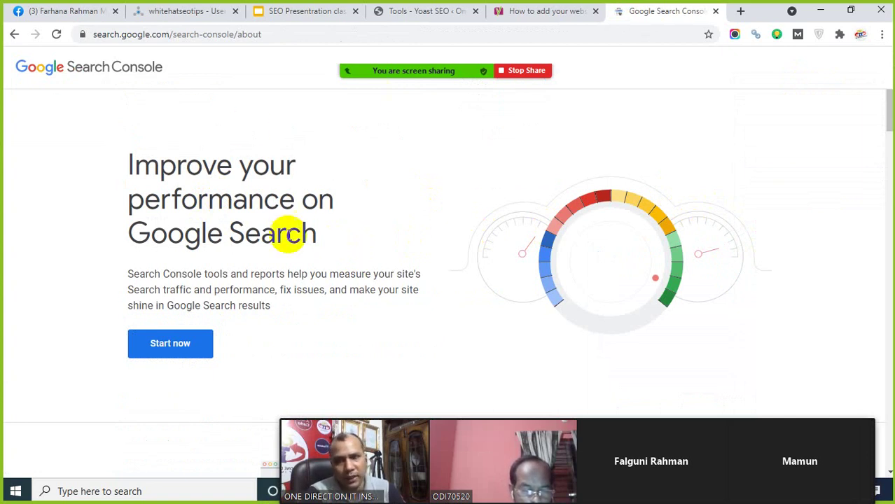
pyautogui.click(173, 354)
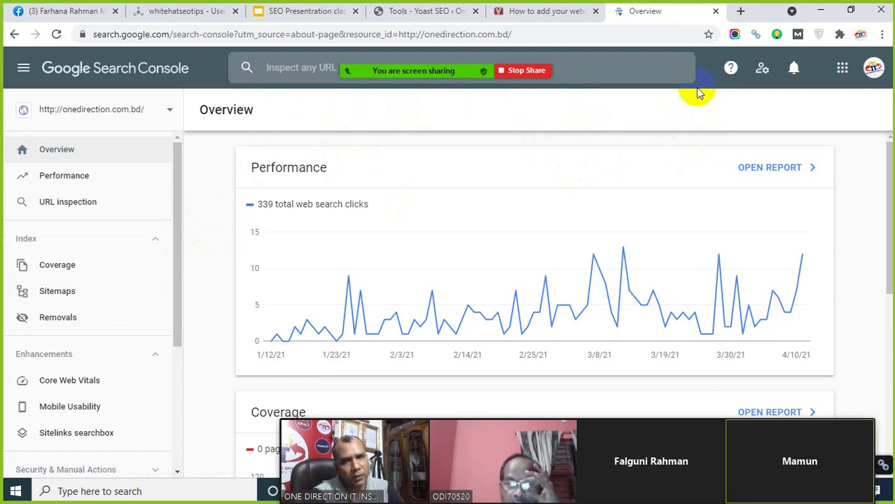
pyautogui.click(882, 34)
# - In a private window, search 'google search console' and start the Search Console tool
pyautogui.click(773, 87)
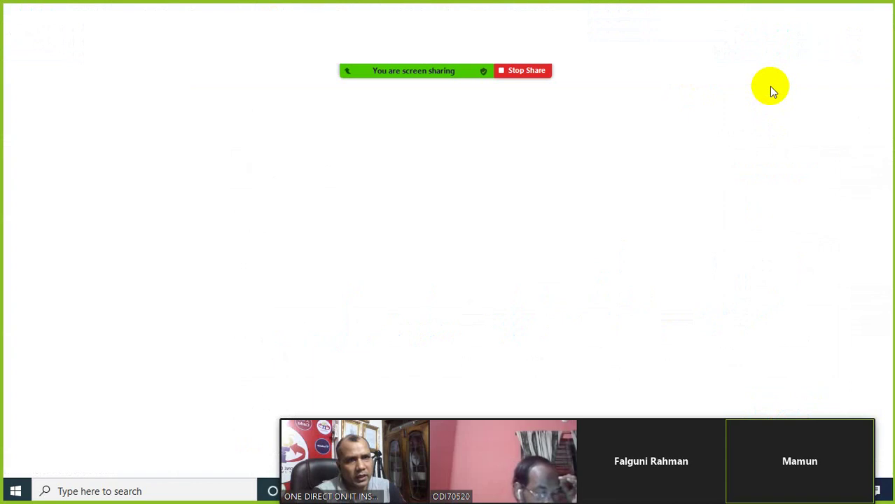
pyautogui.write('google search console')
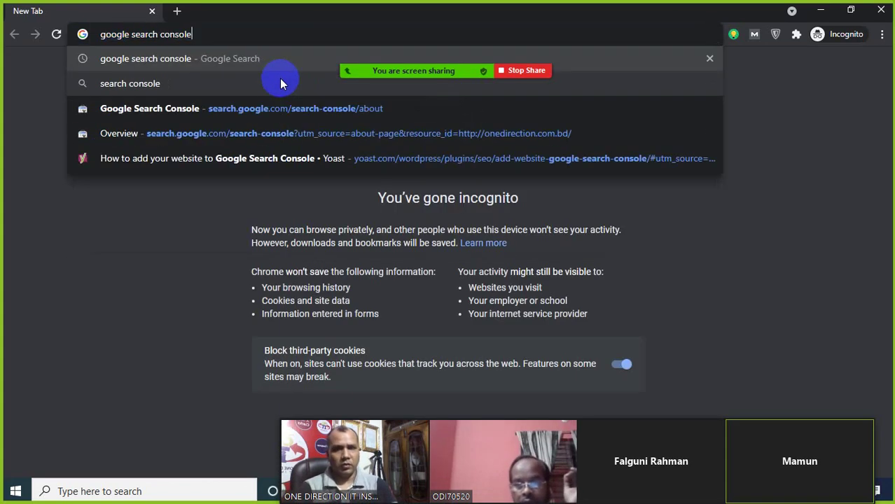
pyautogui.press('Return')
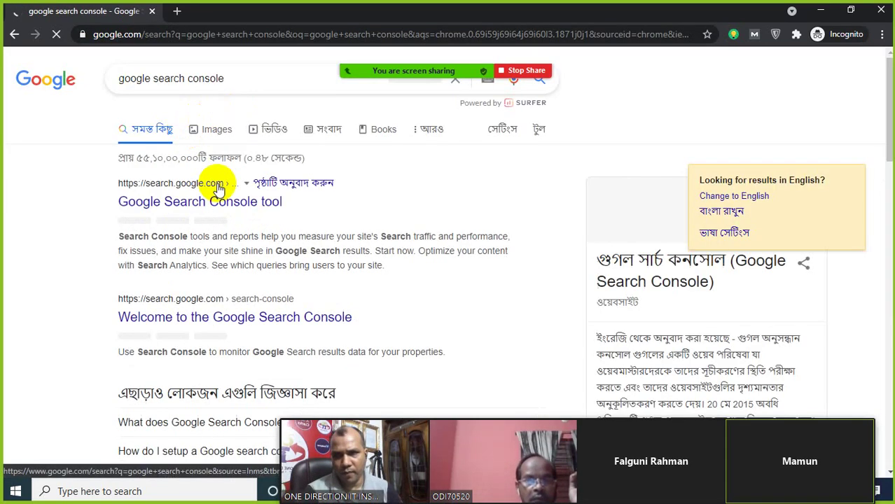
pyautogui.click(194, 203)
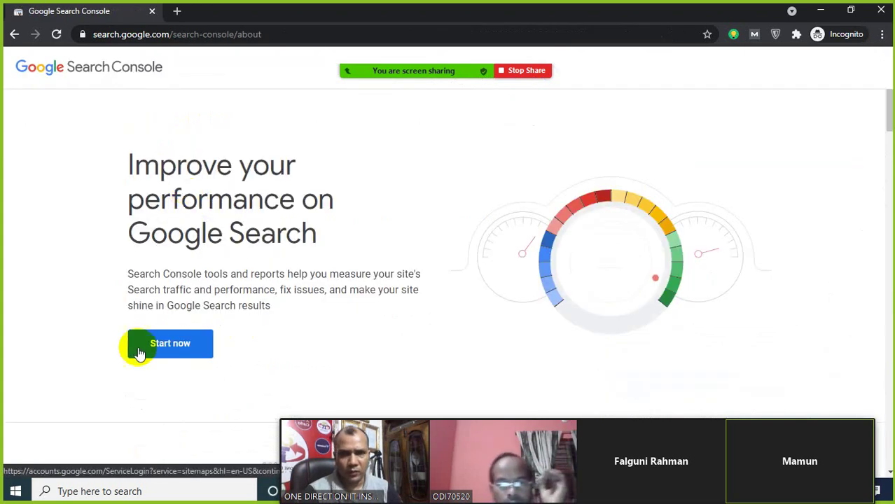
pyautogui.click(171, 346)
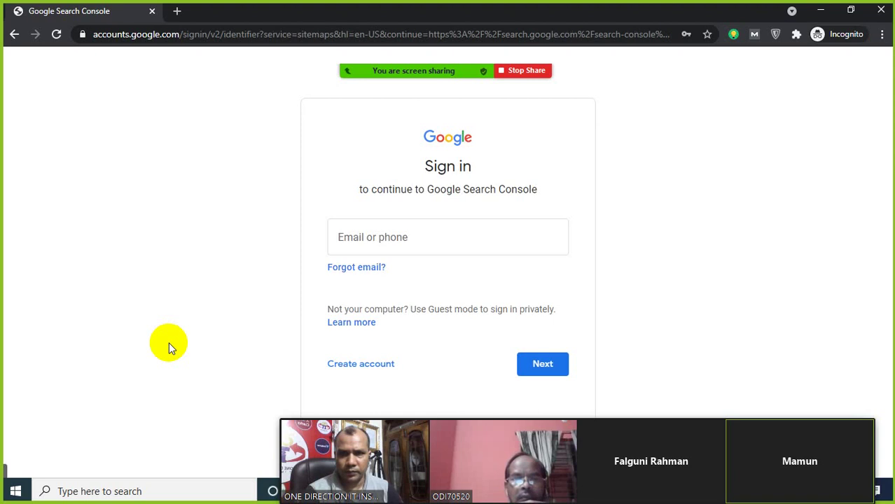
# - Sign in with the saved account e-mail and the account password to reach the Welcome page
pyautogui.click(348, 238)
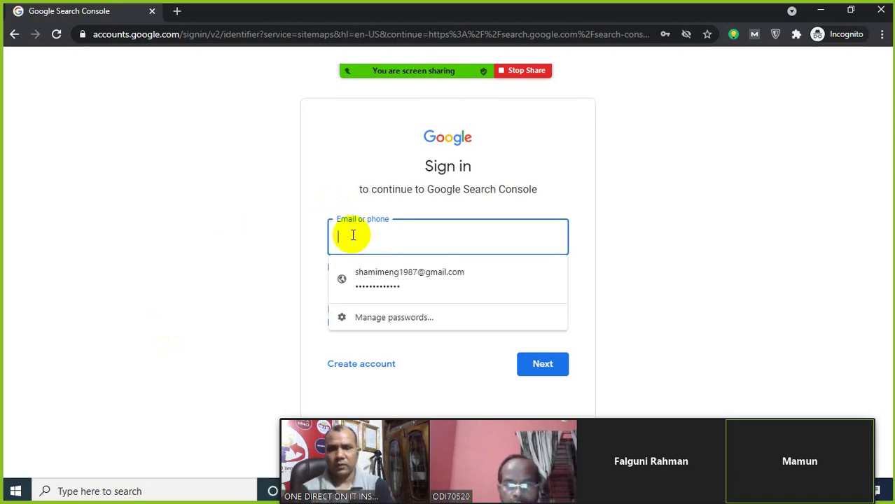
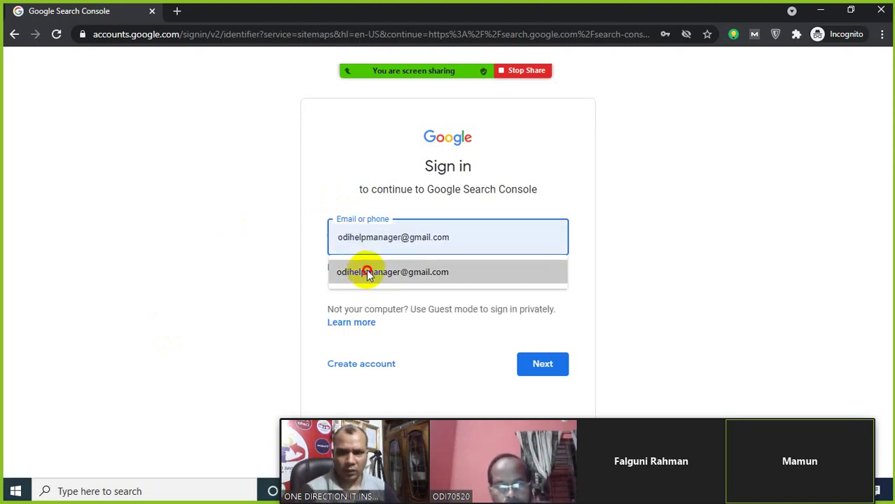
pyautogui.click(366, 272)
pyautogui.click(559, 366)
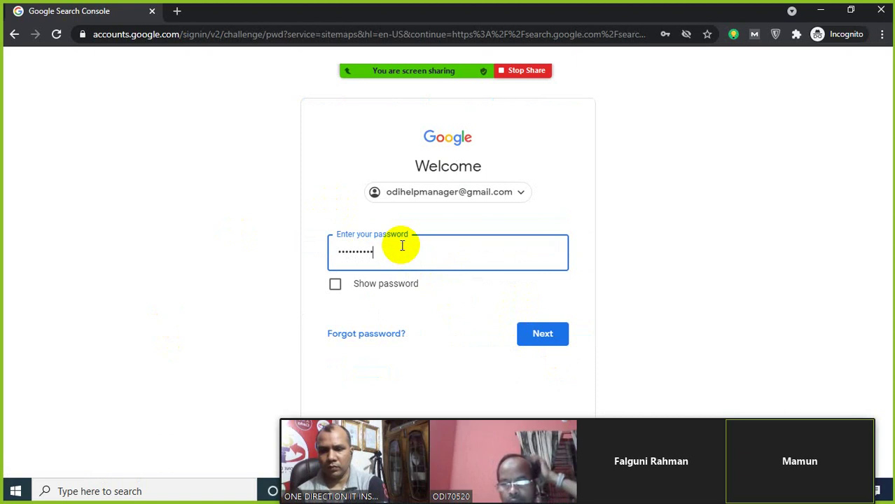
pyautogui.click(542, 334)
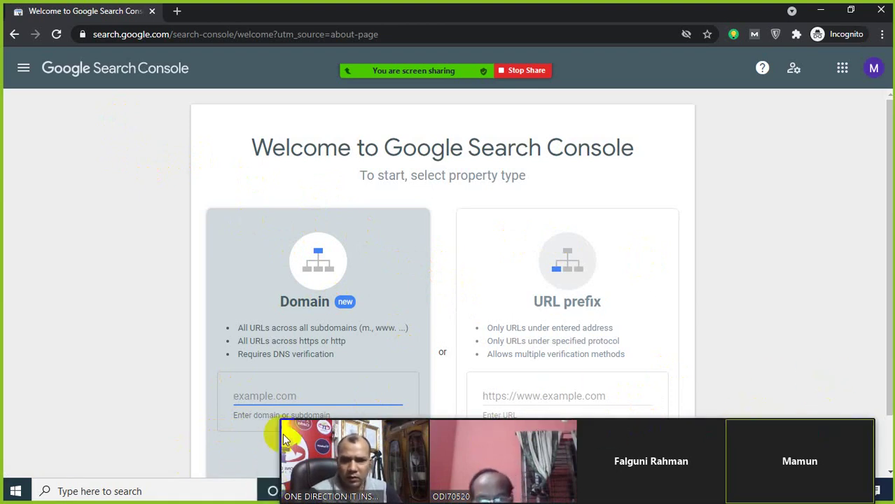
# - Highlight the 'Set up Google Search Console' step on the SEO Presentation checklist slide
pyautogui.click(271, 431)
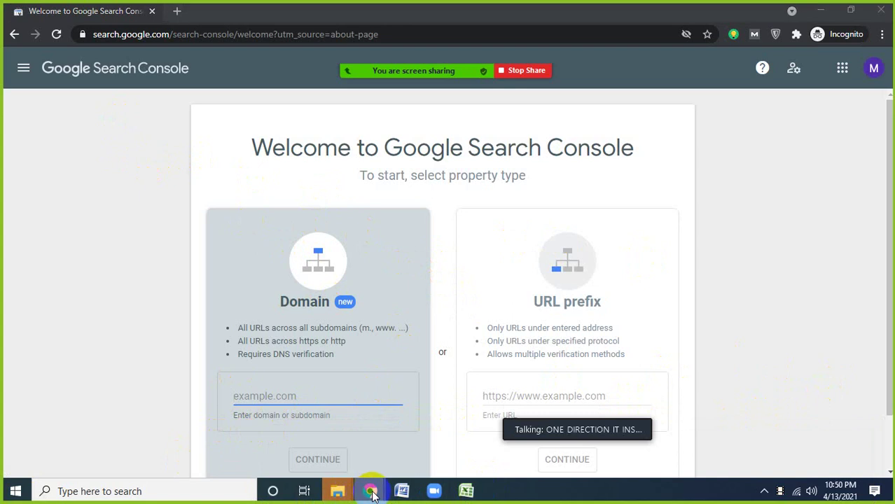
pyautogui.moveTo(370, 492)
pyautogui.click(295, 431)
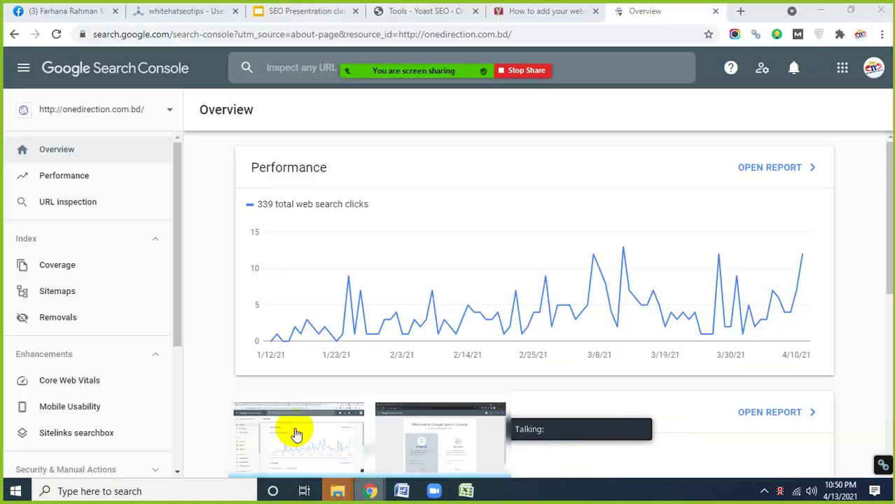
pyautogui.click(276, 10)
pyautogui.click(383, 327)
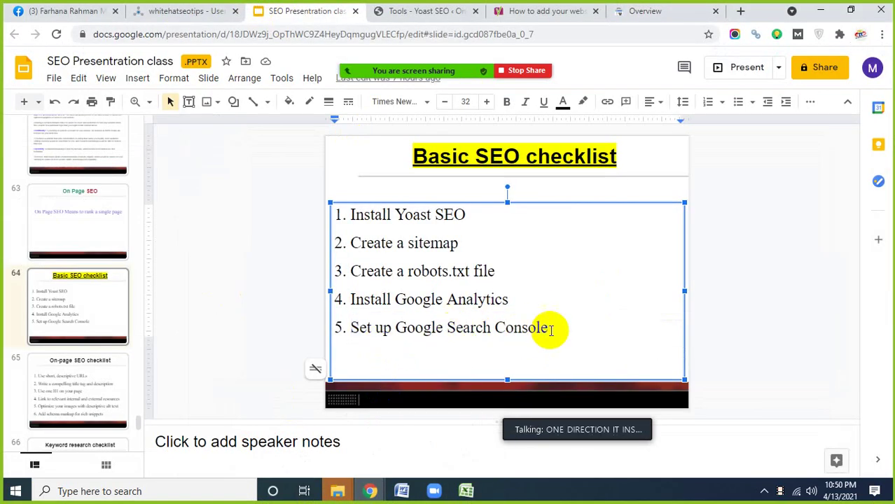
pyautogui.moveTo(551, 329); pyautogui.dragTo(354, 333)
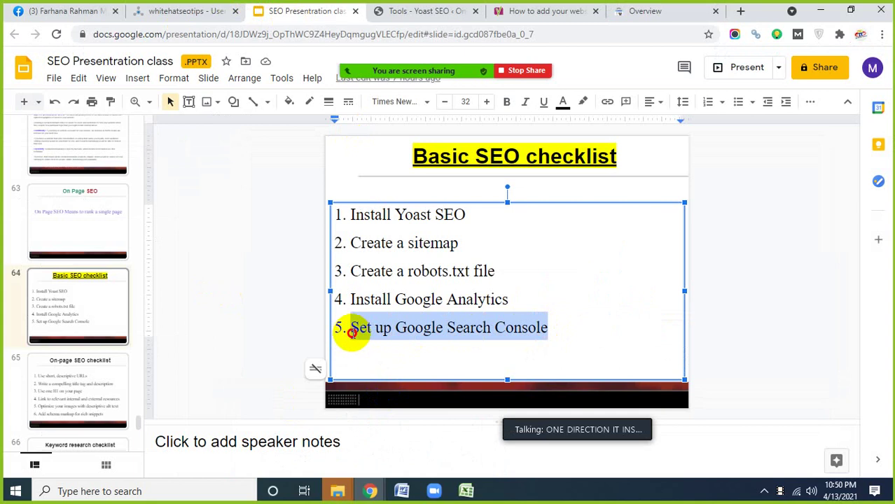
pyautogui.click(428, 329)
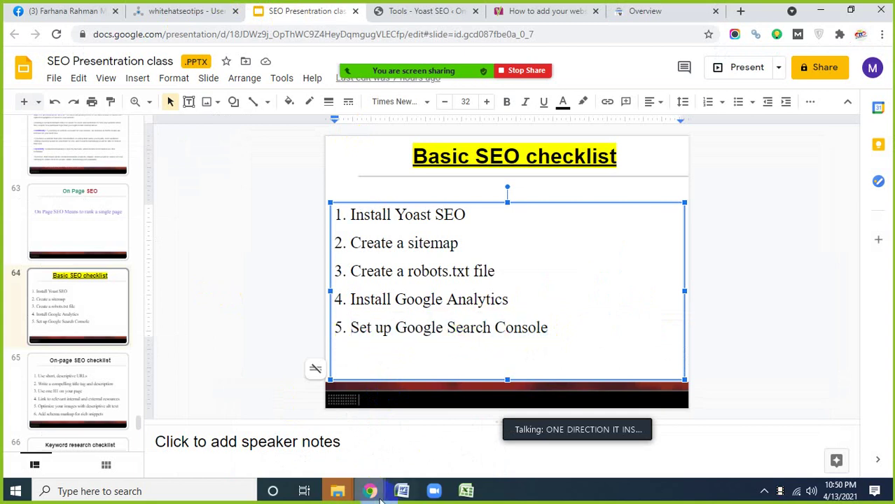
# - Back on the Search Console welcome page, select the URL prefix field and open a blank incognito tab
pyautogui.moveTo(370, 490)
pyautogui.click(416, 436)
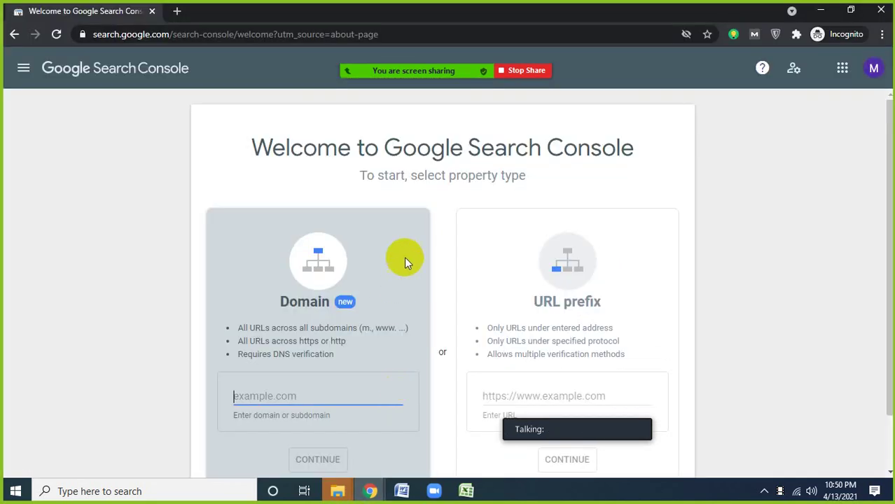
pyautogui.click(260, 34)
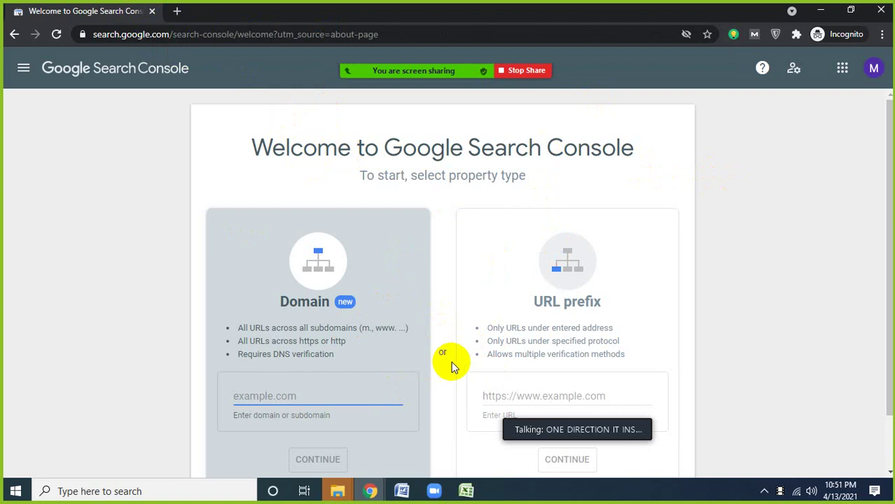
pyautogui.scroll(-1, 441, 339)
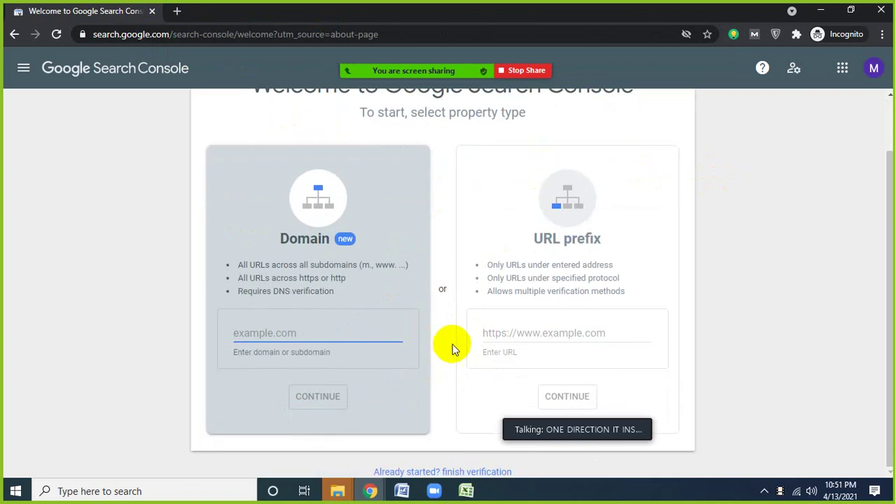
pyautogui.scroll(1, 451, 347)
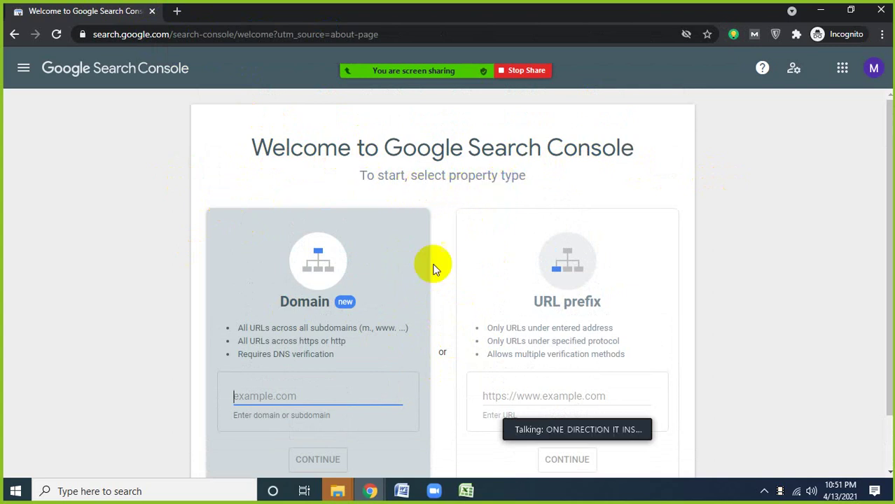
pyautogui.scroll(-1, 352, 322)
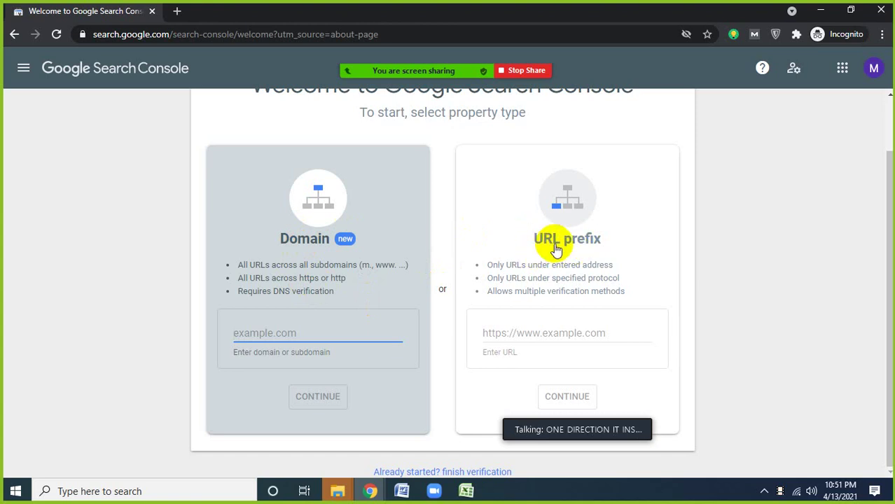
pyautogui.click(505, 336)
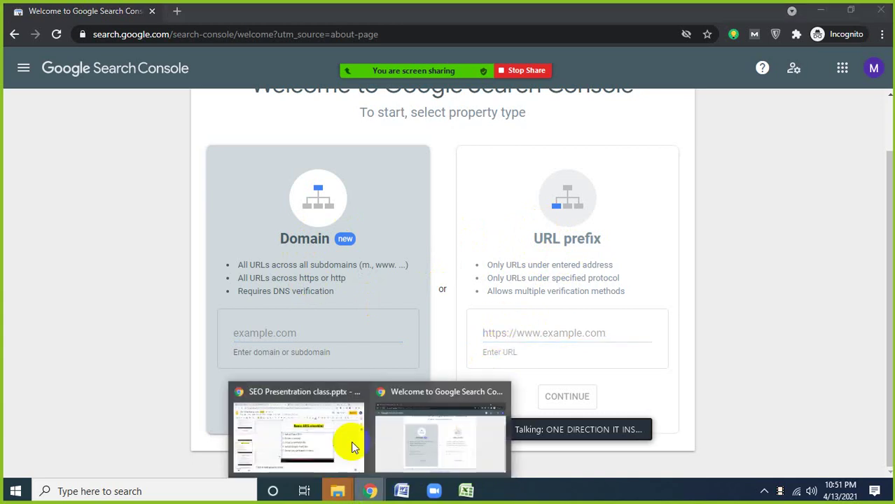
pyautogui.click(178, 12)
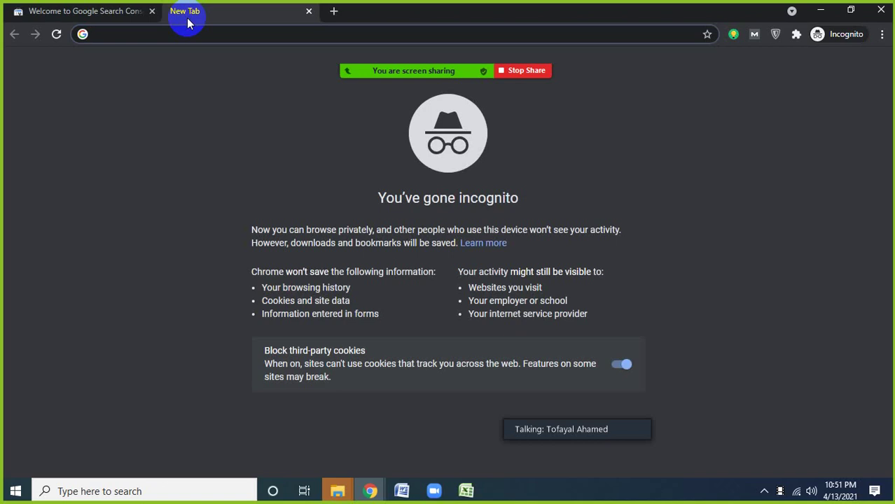
# - Load the onedirection.com.bd home page, trimming 'wp-admin', and select its URL for copying
pyautogui.write('one')
pyautogui.press('Right')
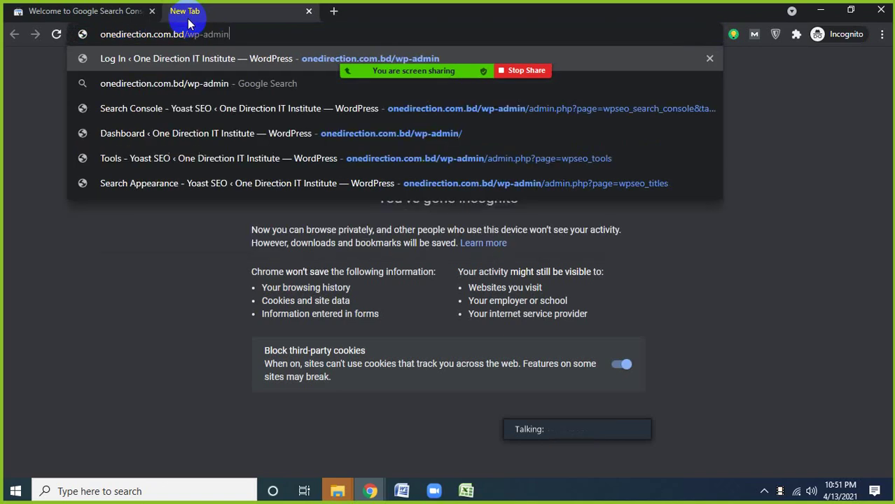
pyautogui.press('BackSpace')
pyautogui.press('BackSpace')
pyautogui.press('BackSpace')
pyautogui.press('BackSpace')
pyautogui.press('BackSpace')
pyautogui.press('BackSpace')
pyautogui.press('BackSpace')
pyautogui.press('BackSpace')
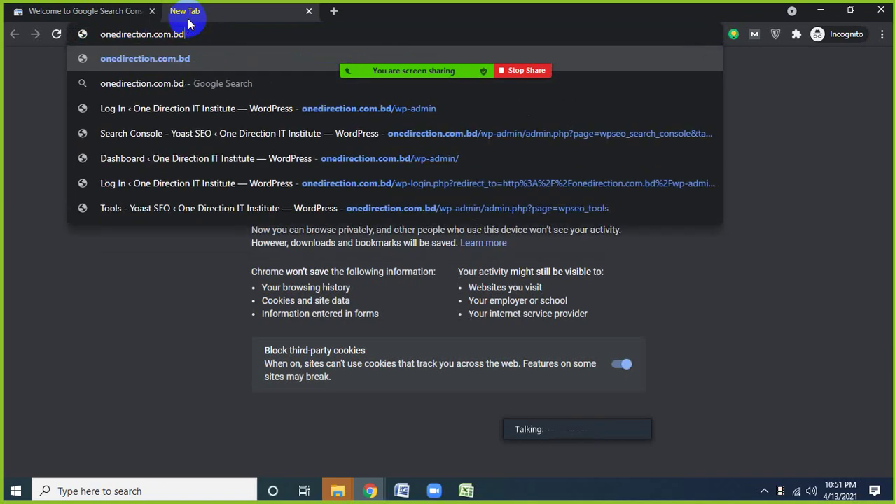
pyautogui.press('Return')
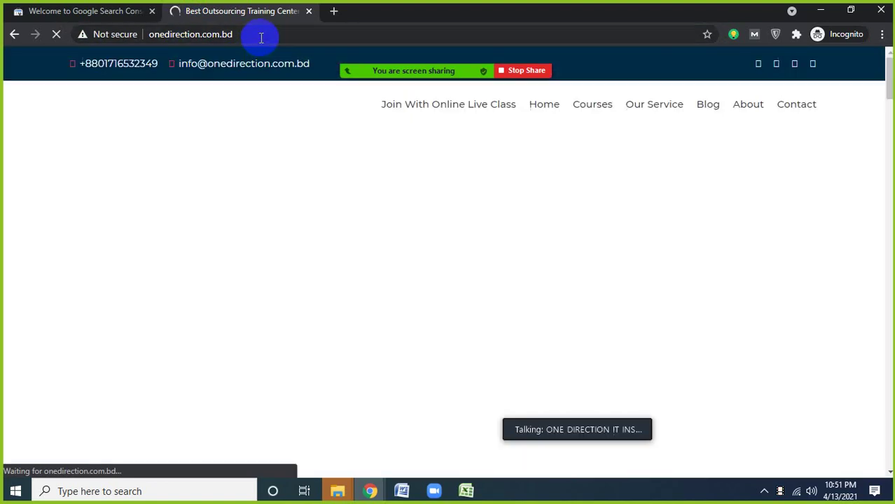
pyautogui.click(261, 38)
pyautogui.hotkey('ctrl', 'c')
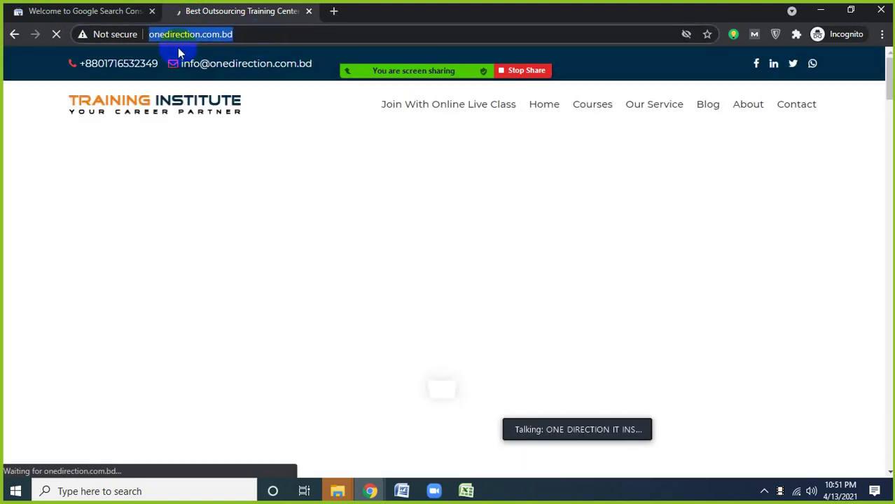
pyautogui.click(101, 14)
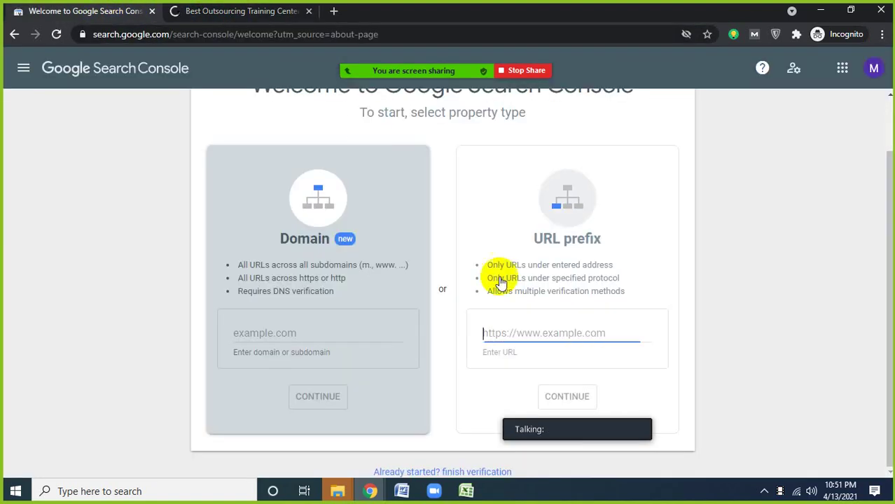
pyautogui.hotkey('ctrl', 'v')
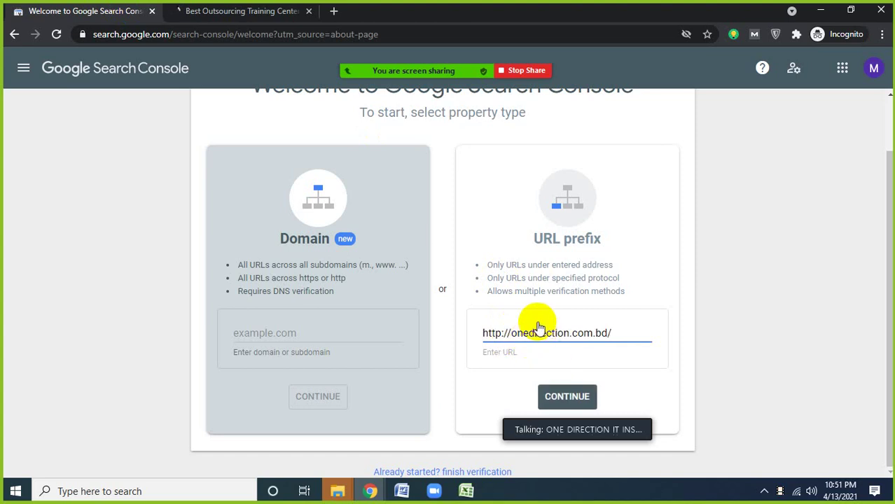
pyautogui.click(569, 397)
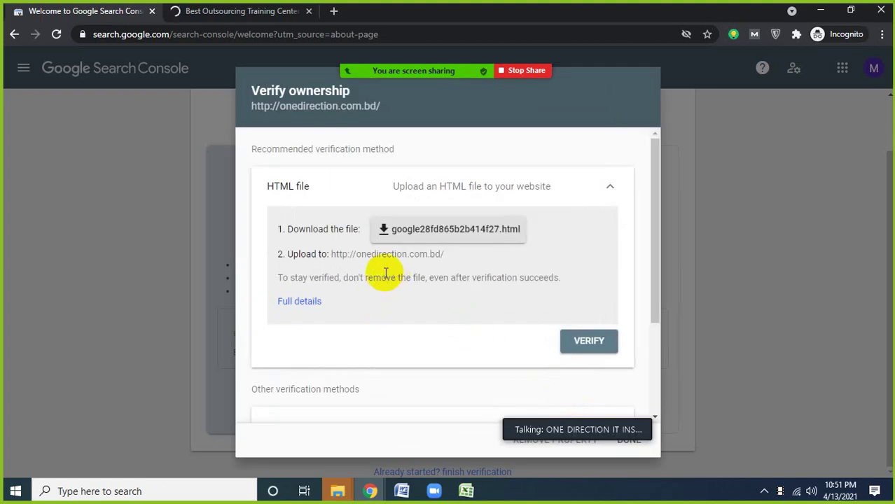
pyautogui.scroll(-2, 414, 310)
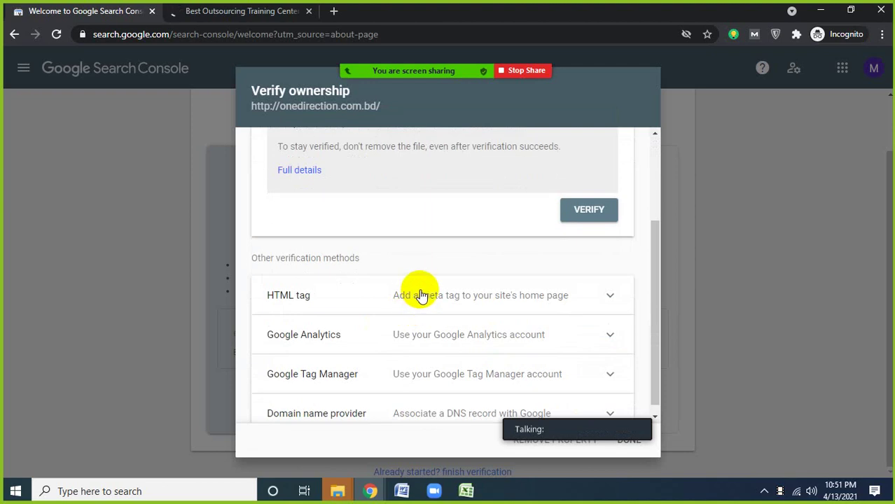
pyautogui.scroll(2, 414, 280)
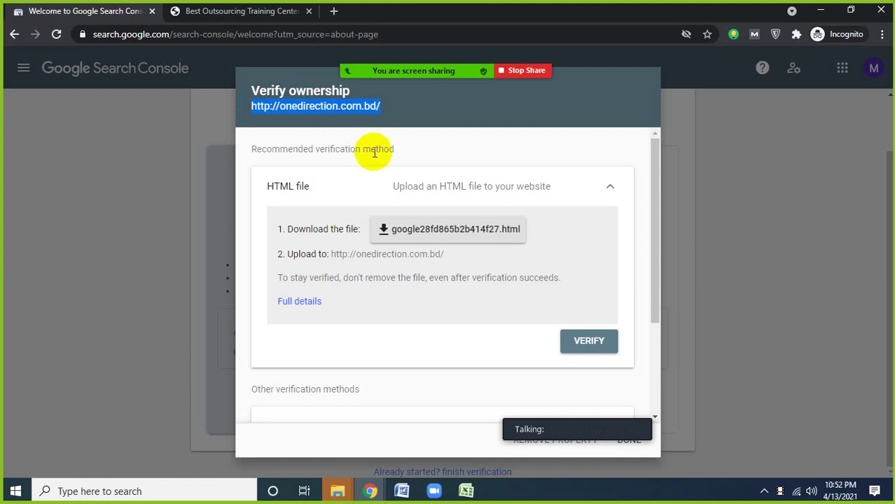
pyautogui.click(348, 104)
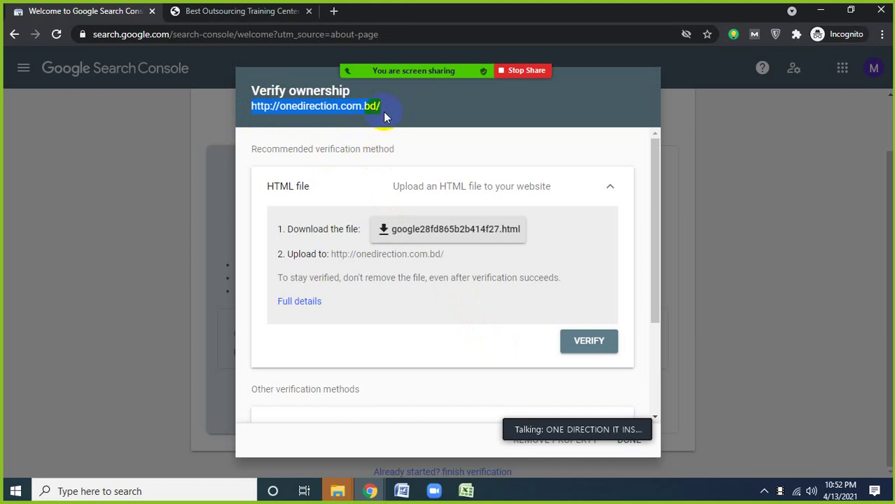
pyautogui.moveTo(382, 108); pyautogui.dragTo(297, 121)
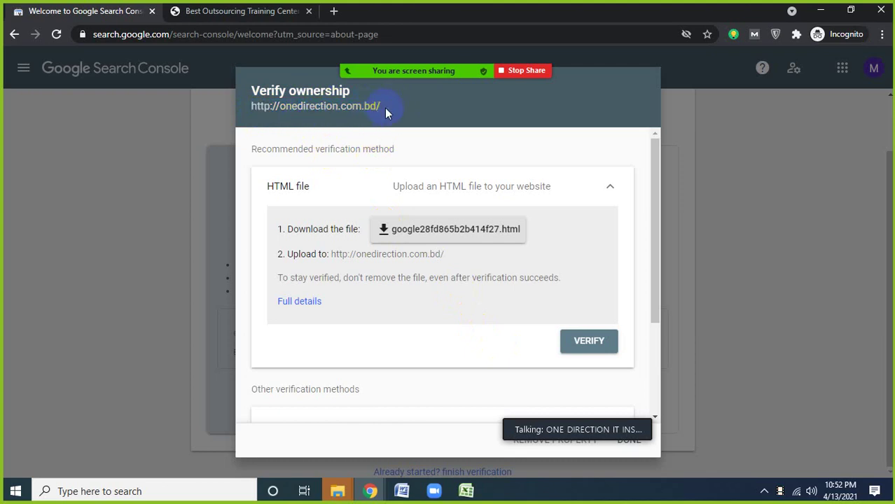
pyautogui.moveTo(386, 113); pyautogui.dragTo(309, 107)
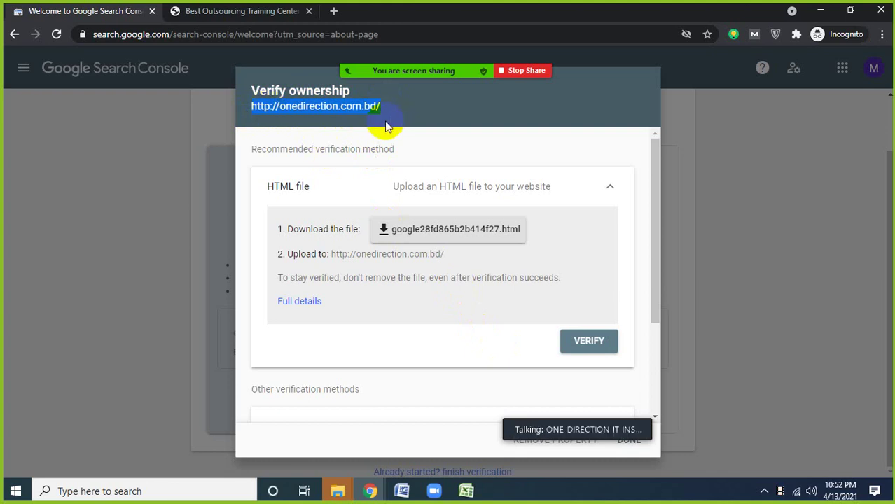
# - Expand the HTML tag method under Other verification methods to reveal the meta tag
pyautogui.scroll(-2, 340, 279)
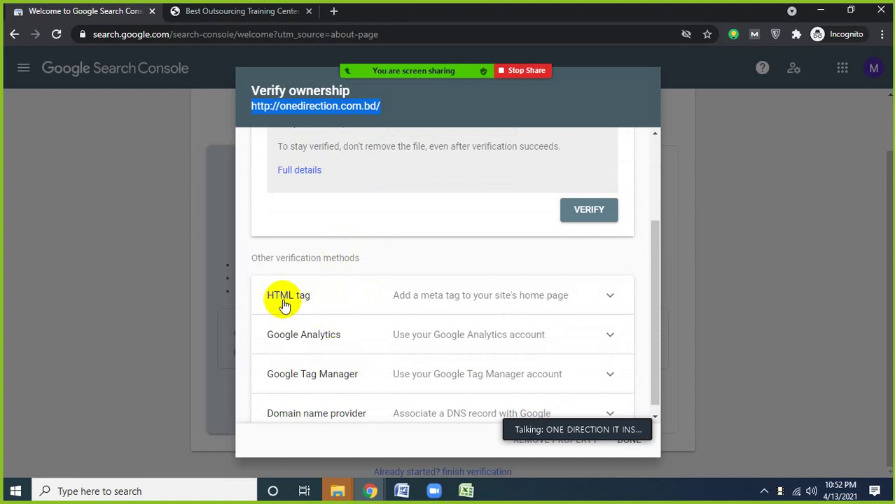
pyautogui.scroll(2, 347, 303)
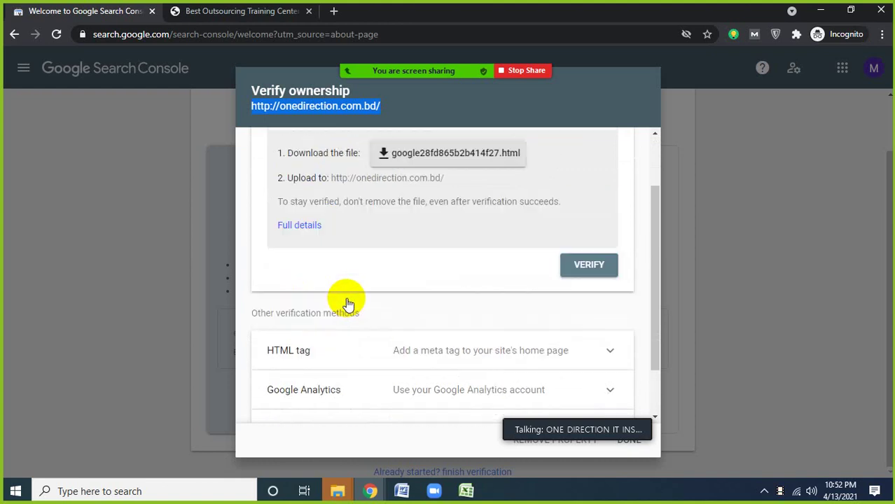
pyautogui.scroll(-1, 376, 280)
pyautogui.scroll(-1, 319, 300)
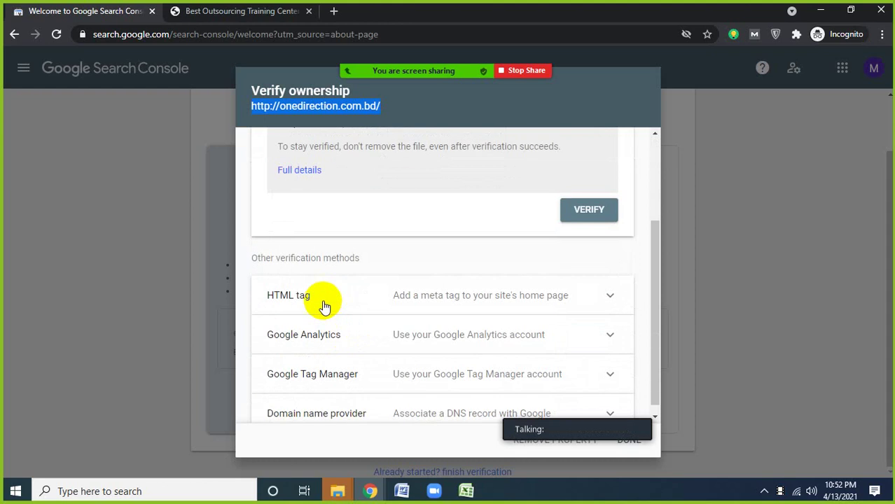
pyautogui.scroll(3, 340, 284)
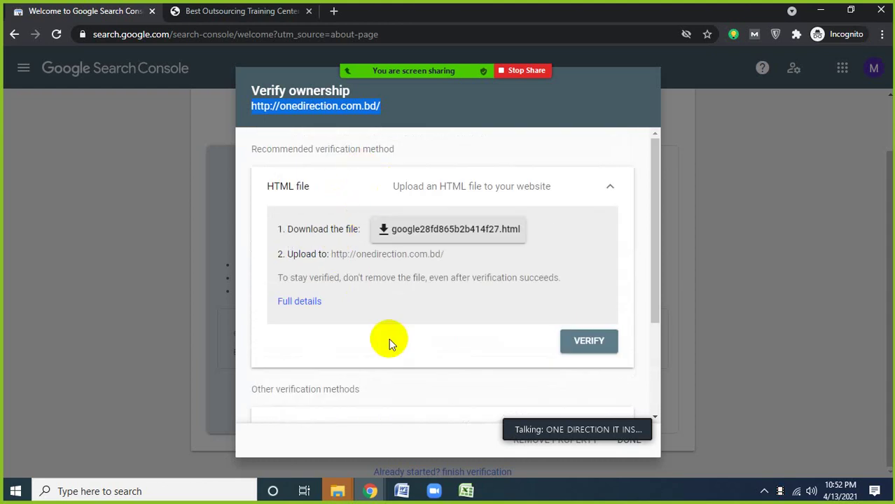
pyautogui.scroll(-1, 389, 343)
pyautogui.scroll(-1, 399, 321)
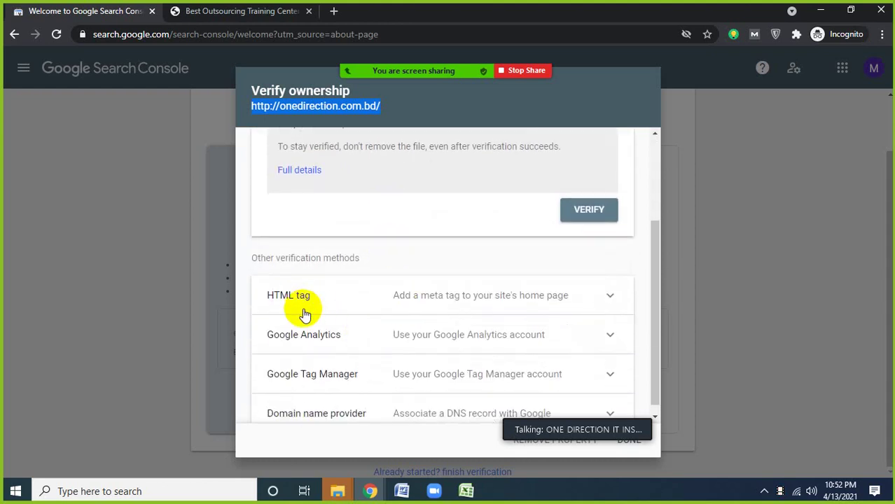
pyautogui.click(426, 307)
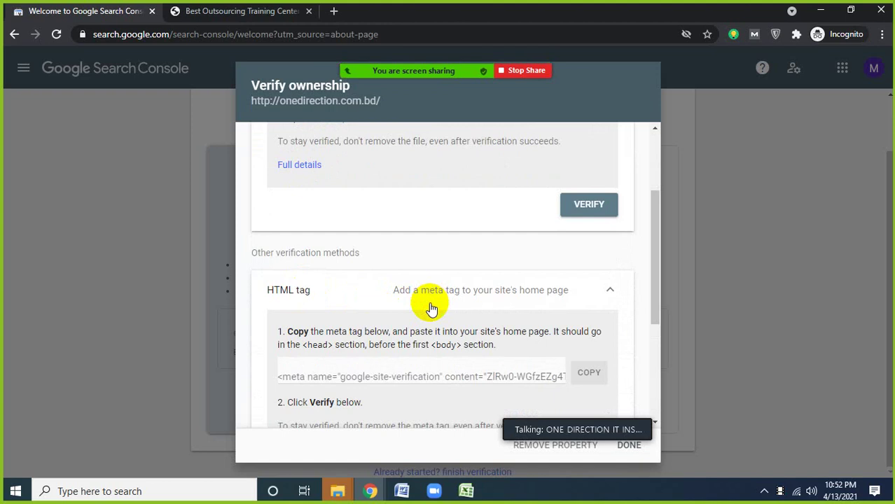
# - Switch from the verification dialog to the Chrome window with the Basic SEO checklist slide
pyautogui.scroll(-1, 424, 301)
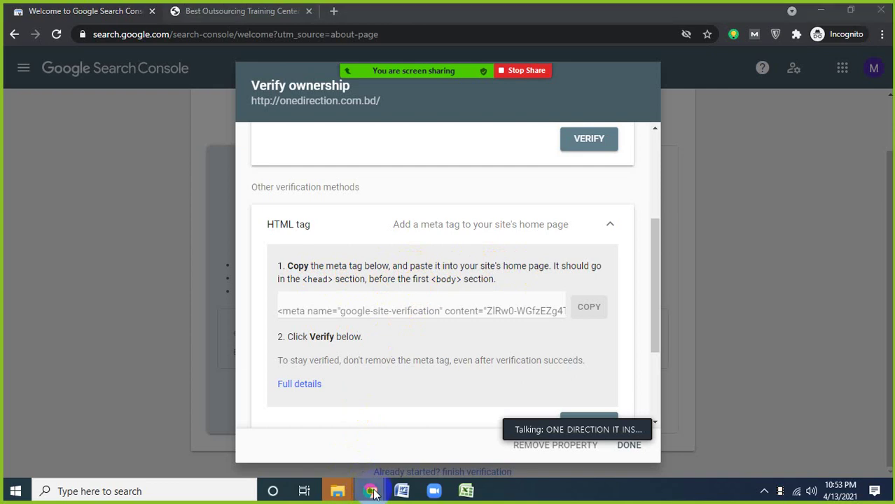
pyautogui.moveTo(367, 490)
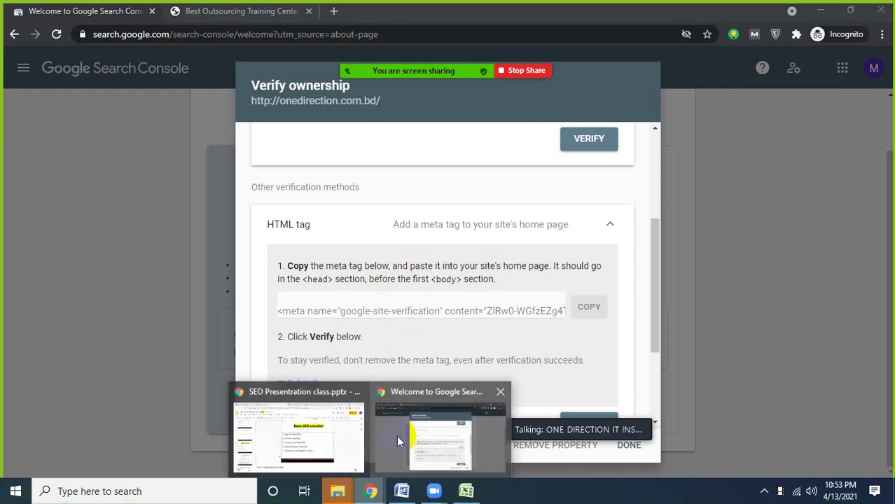
pyautogui.click(312, 421)
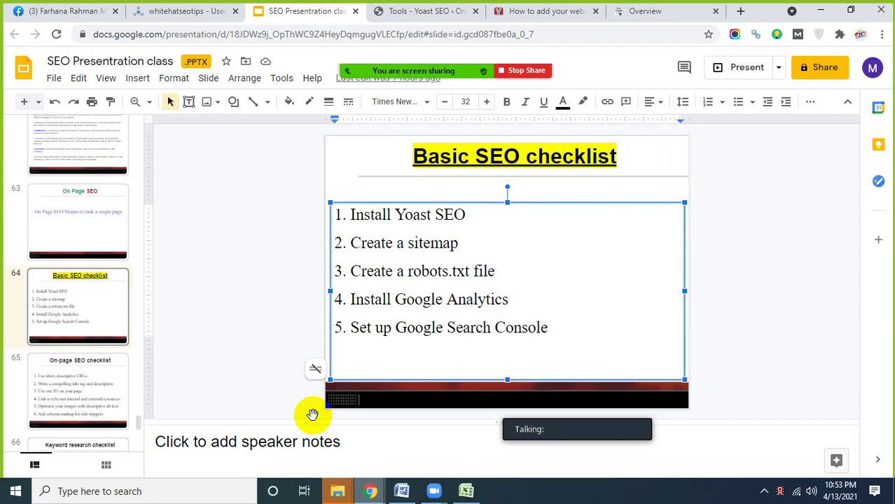
# - From the Yoast SEO tools page, open Appearance > Editor on the active theme's style.css
pyautogui.click(191, 11)
pyautogui.click(410, 13)
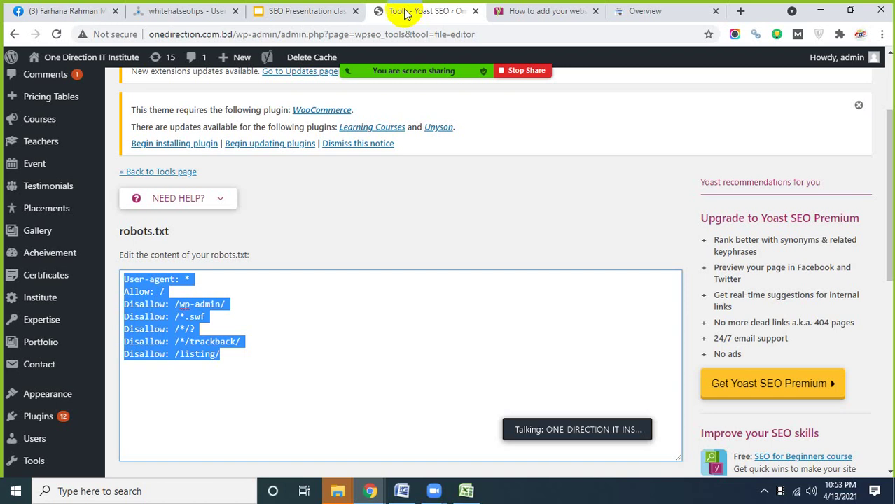
pyautogui.scroll(-3, 42, 326)
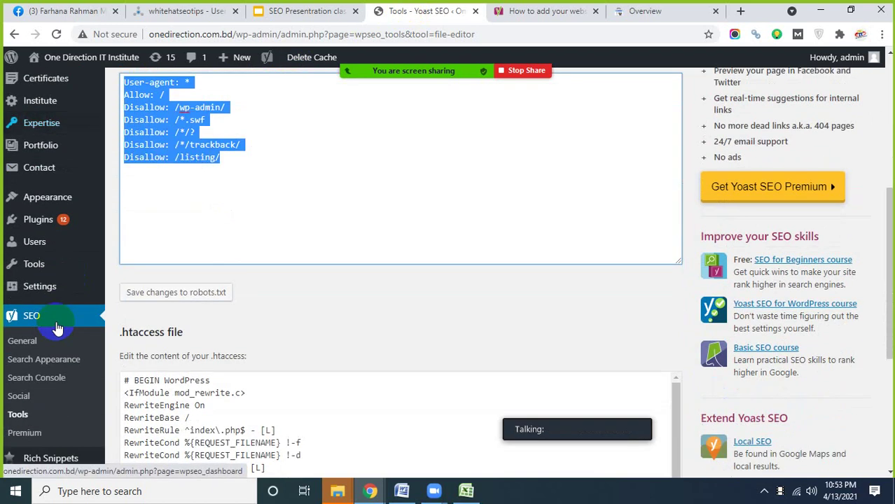
pyautogui.scroll(-1, 58, 329)
pyautogui.scroll(-2, 58, 327)
pyautogui.scroll(2, 60, 350)
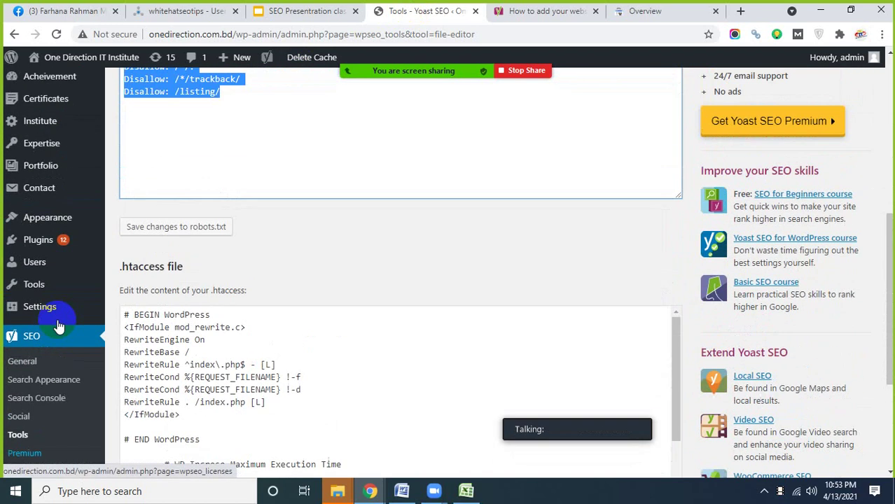
pyautogui.moveTo(34, 223)
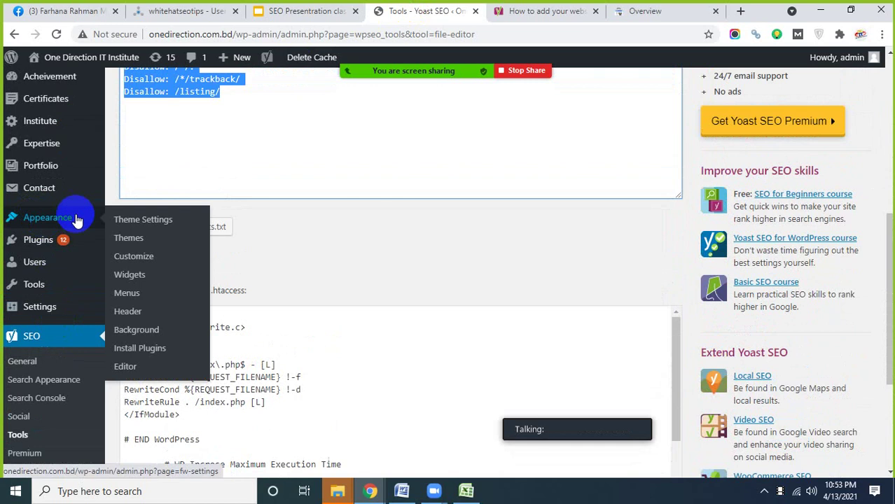
pyautogui.click(120, 374)
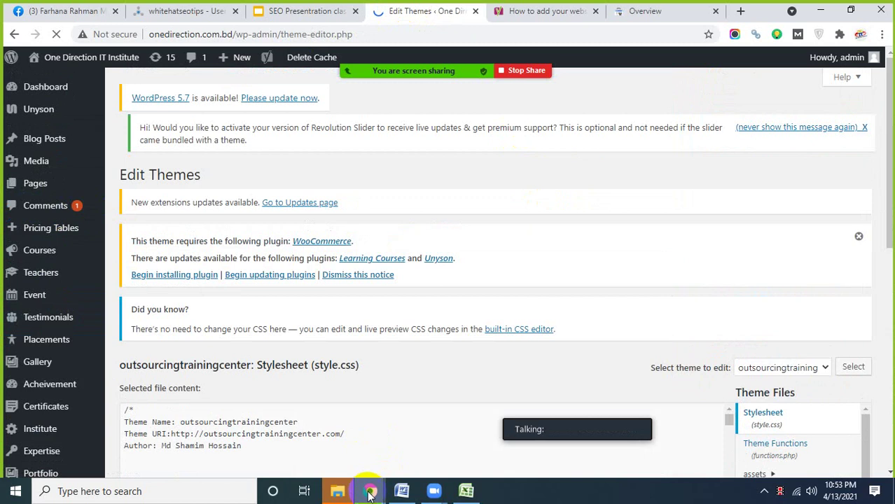
# - Copy the google-site-verification meta tag from Search Console and return to the Edit Themes window
pyautogui.moveTo(369, 494)
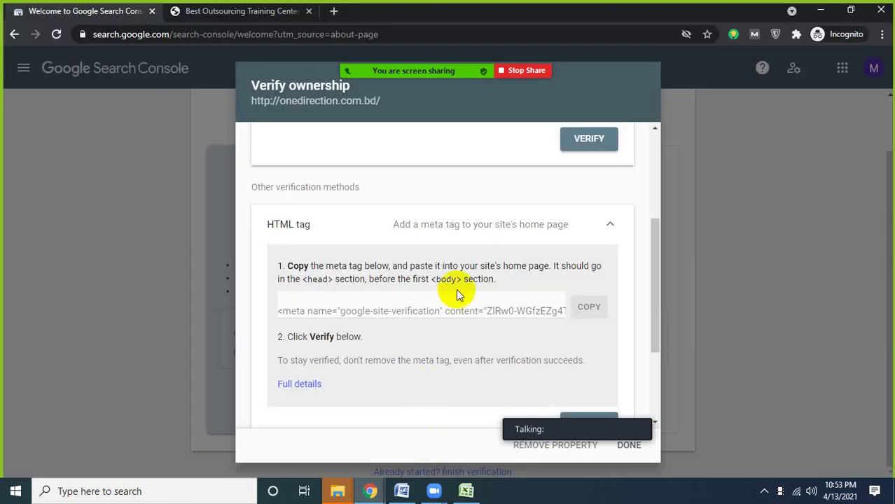
pyautogui.click(424, 440)
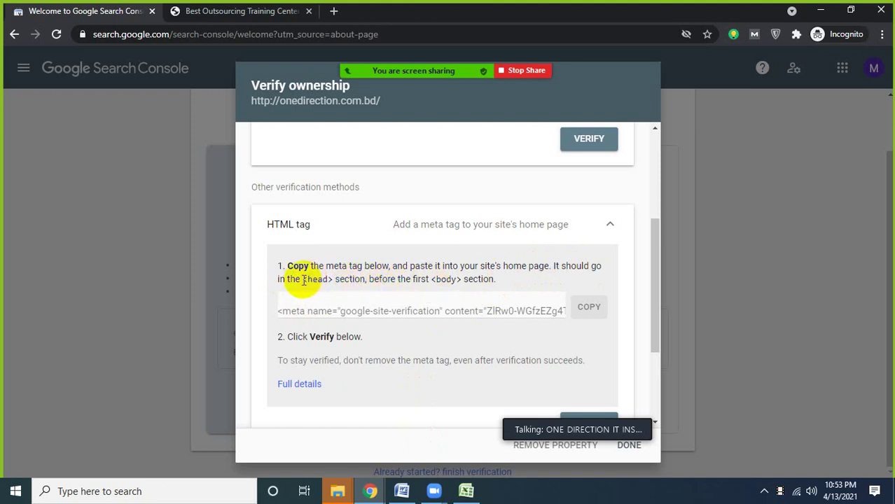
pyautogui.moveTo(429, 279); pyautogui.dragTo(335, 280)
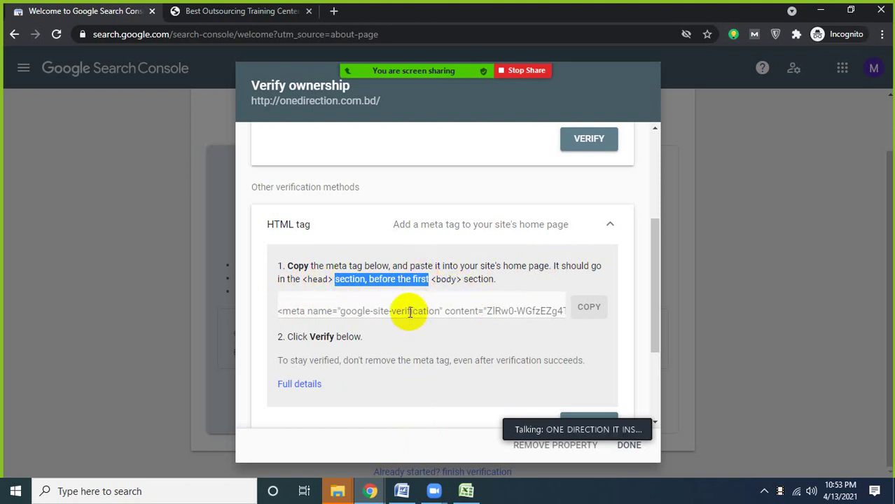
pyautogui.scroll(-1, 410, 313)
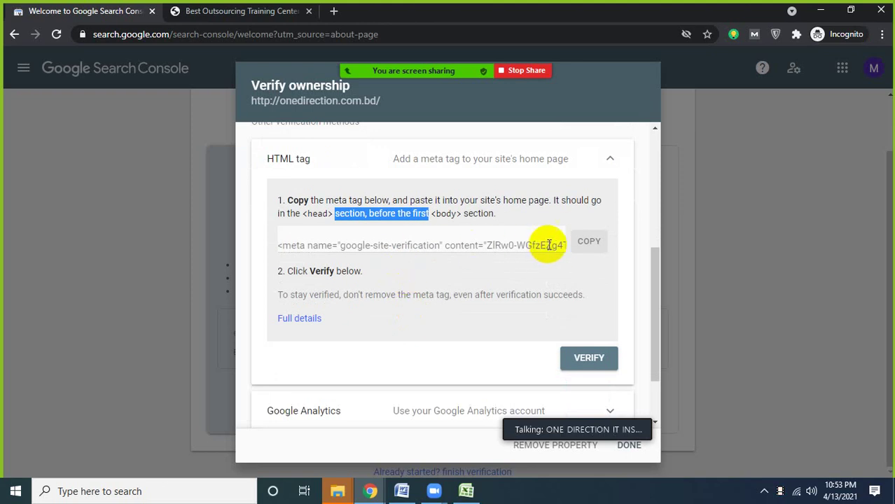
pyautogui.click(586, 241)
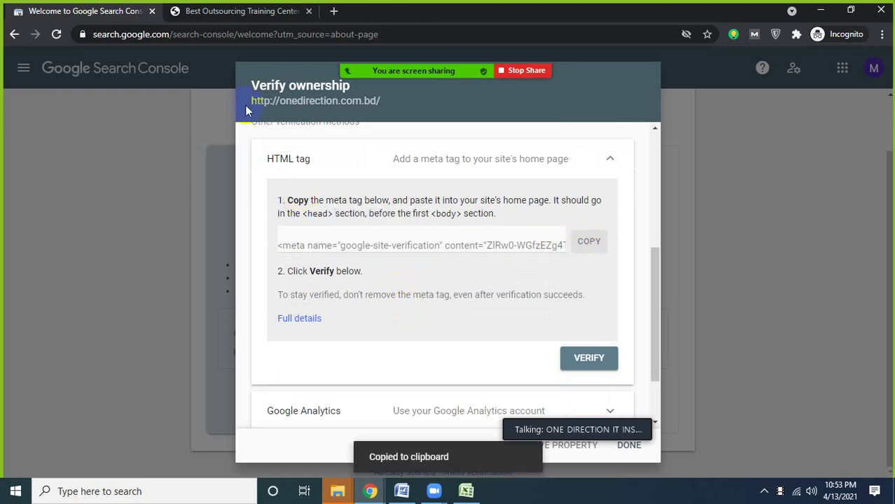
pyautogui.moveTo(374, 493)
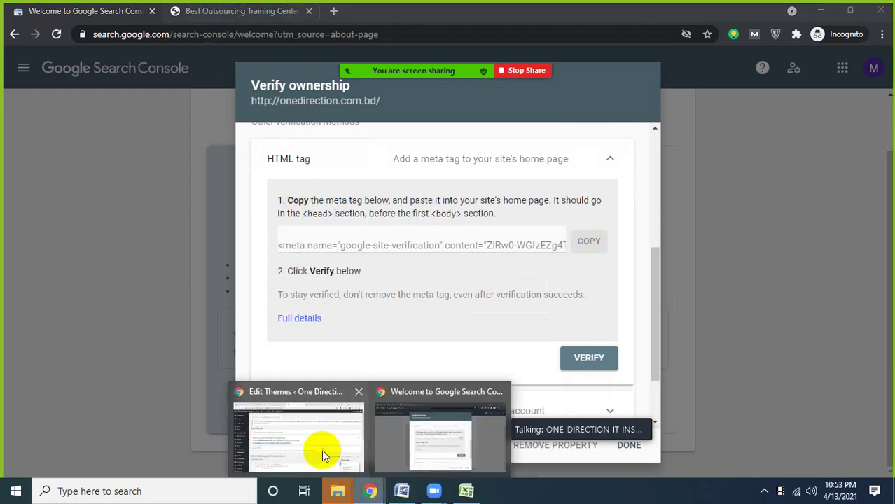
pyautogui.click(322, 450)
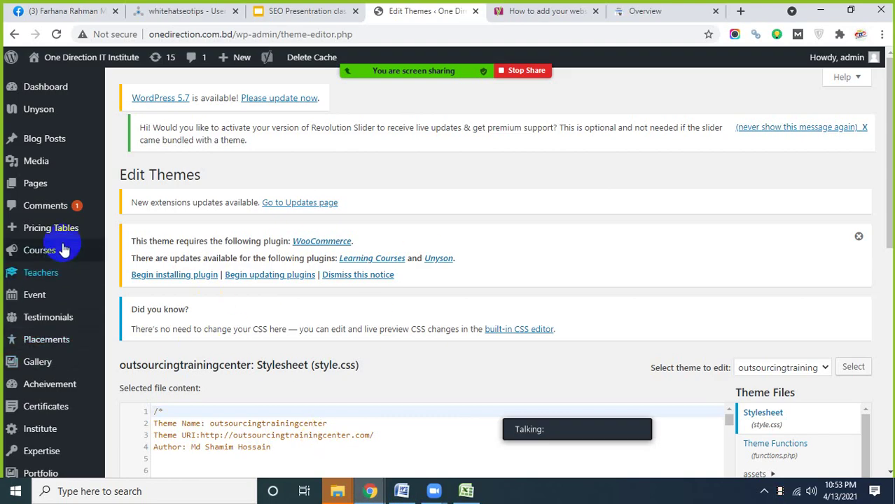
# - In header.php, locate and mark the <head> tag on line 14 and the <body> tag on line 32
pyautogui.scroll(-2, 62, 324)
pyautogui.scroll(-3, 53, 347)
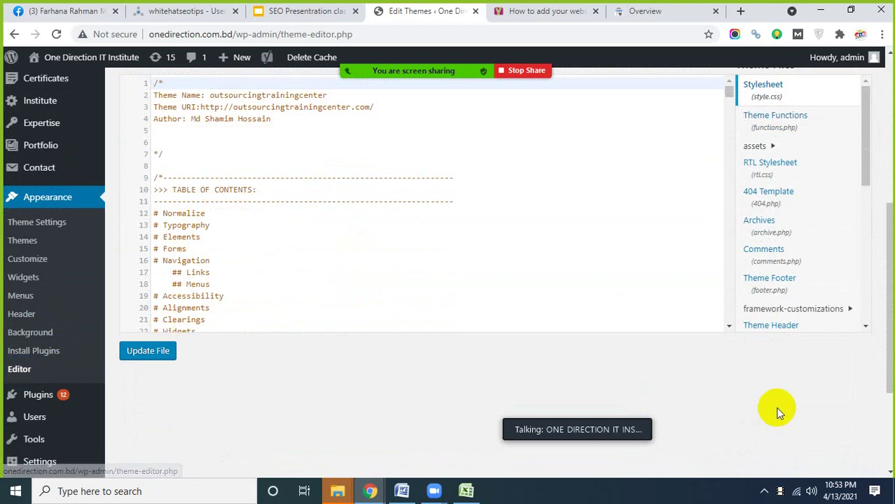
pyautogui.scroll(-2, 811, 265)
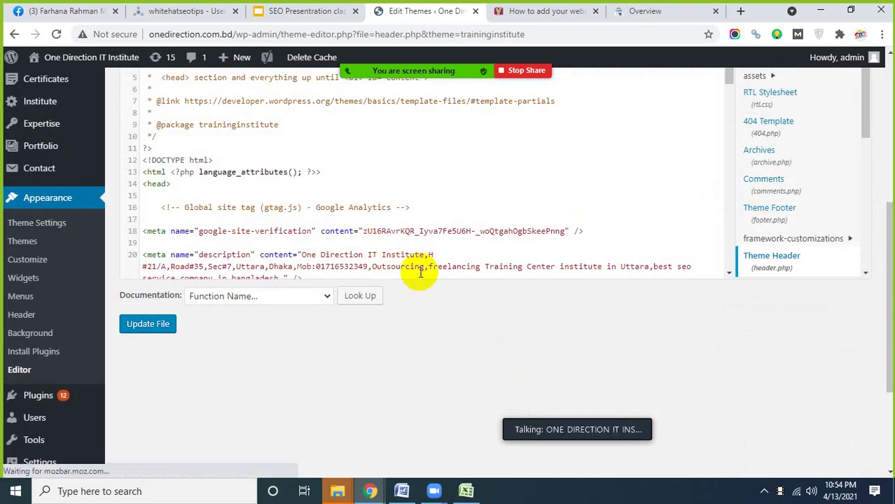
pyautogui.scroll(4, 415, 274)
pyautogui.scroll(-3, 330, 358)
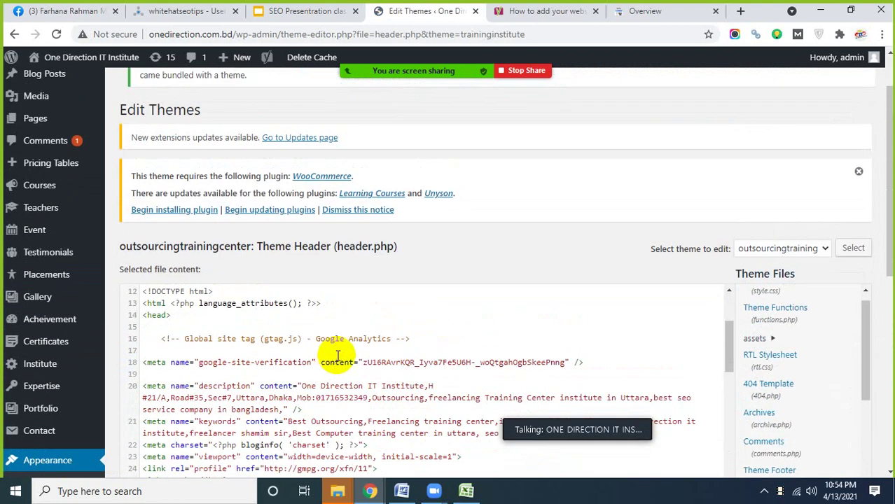
pyautogui.scroll(3, 336, 354)
pyautogui.scroll(-2, 405, 384)
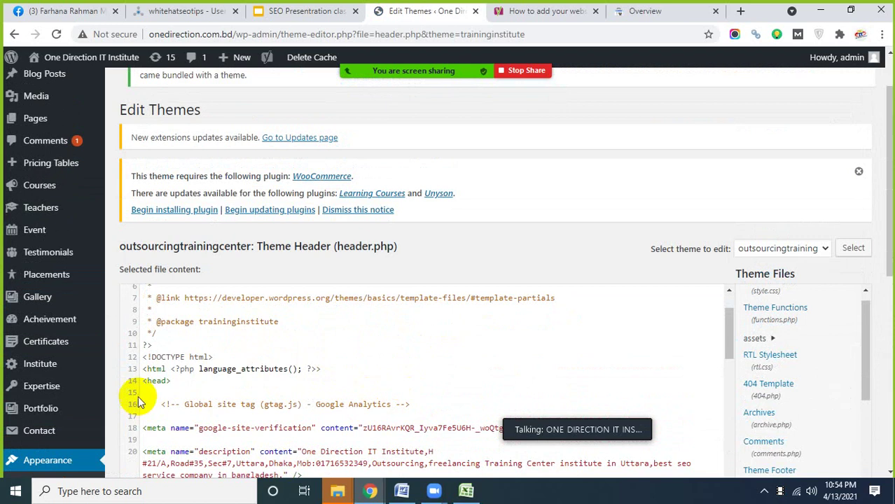
pyautogui.click(173, 383)
pyautogui.moveTo(173, 382); pyautogui.dragTo(152, 384)
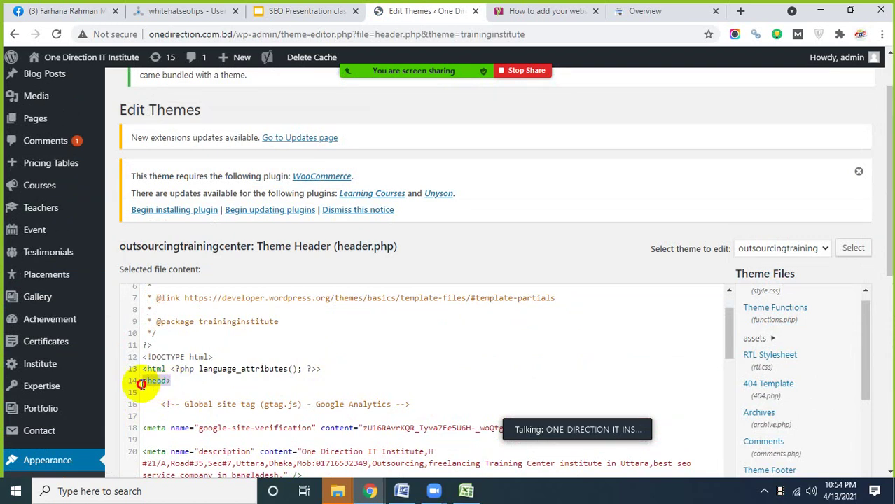
pyautogui.scroll(-4, 238, 384)
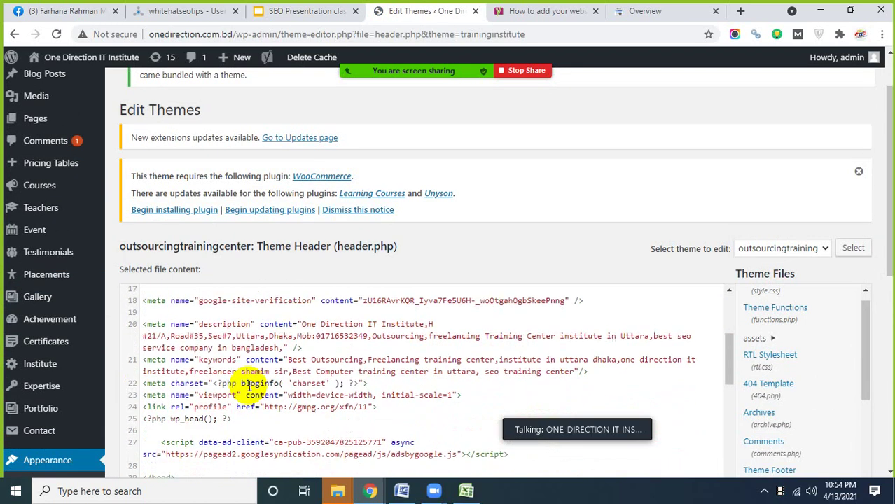
pyautogui.scroll(-2, 242, 384)
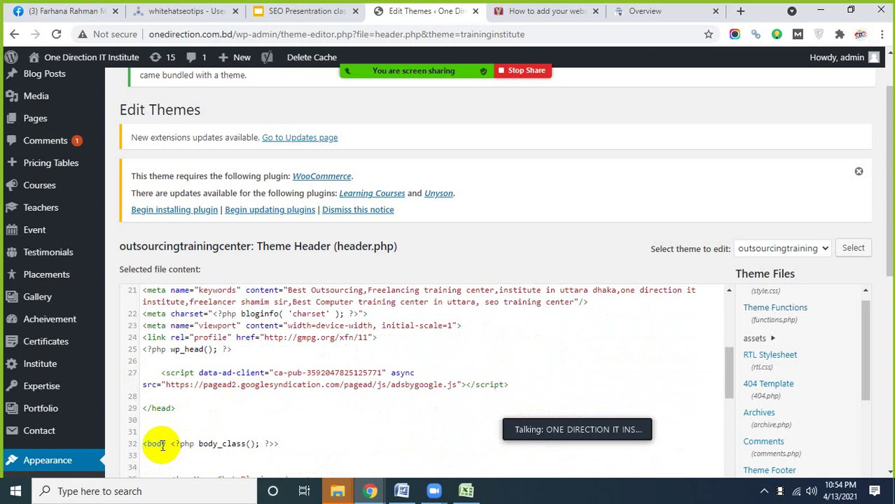
pyautogui.moveTo(161, 446); pyautogui.dragTo(143, 447)
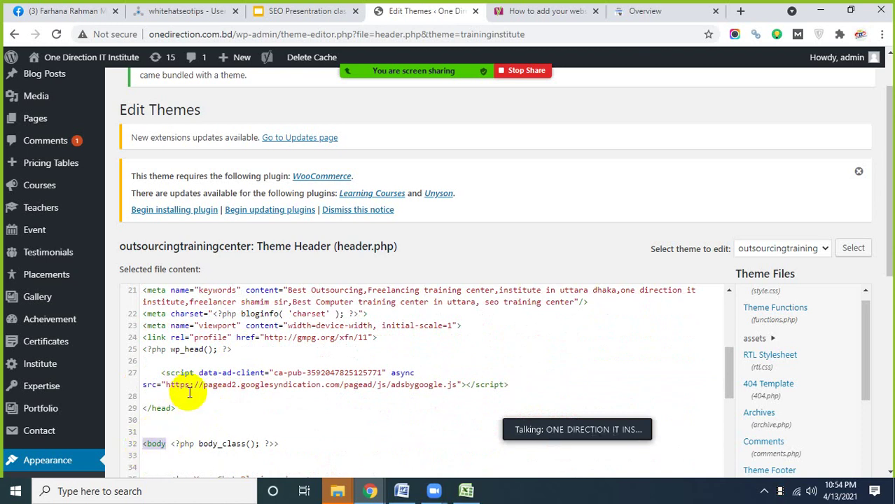
# - Paste the Google site-verification meta tag on empty line 30 and update header.php
pyautogui.scroll(3, 181, 379)
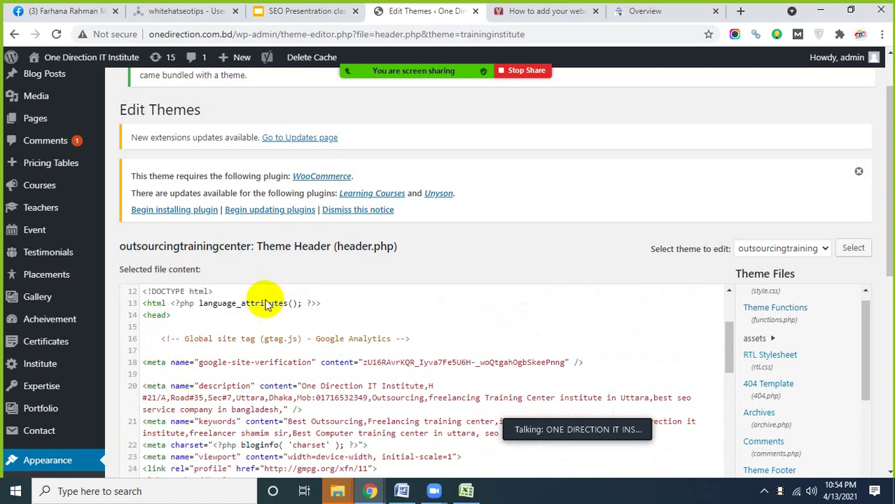
pyautogui.scroll(-5, 185, 368)
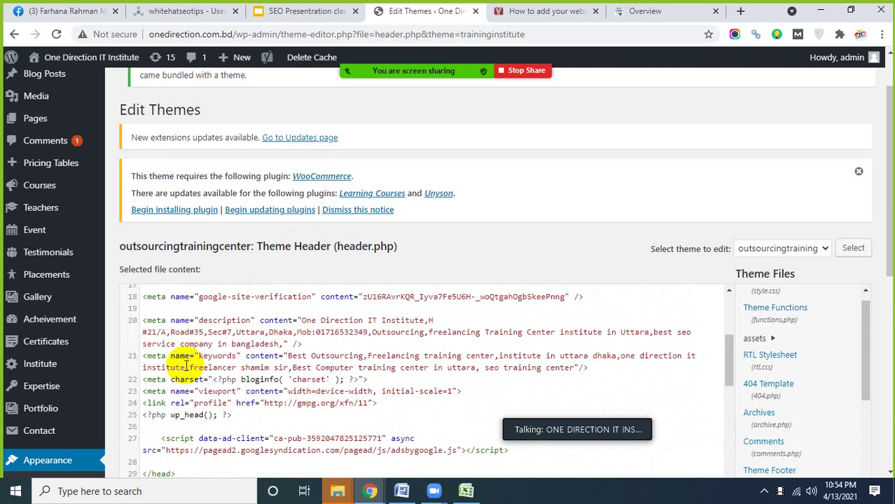
pyautogui.scroll(1, 193, 363)
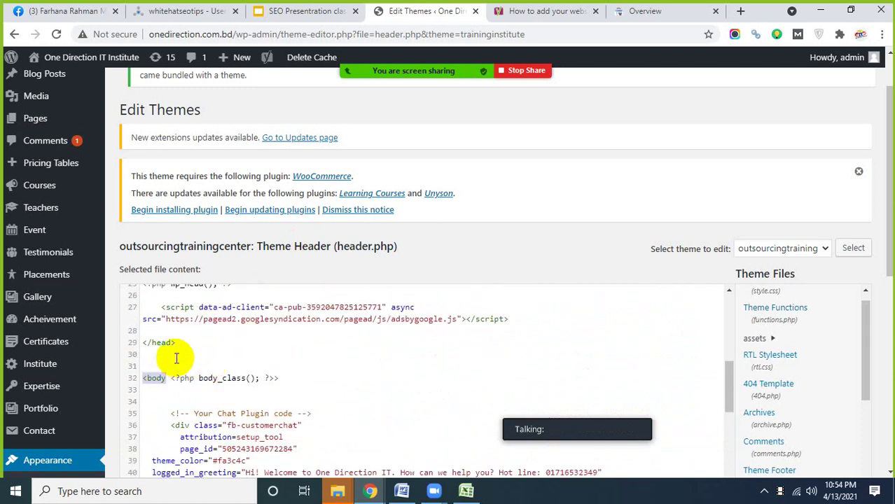
pyautogui.click(156, 359)
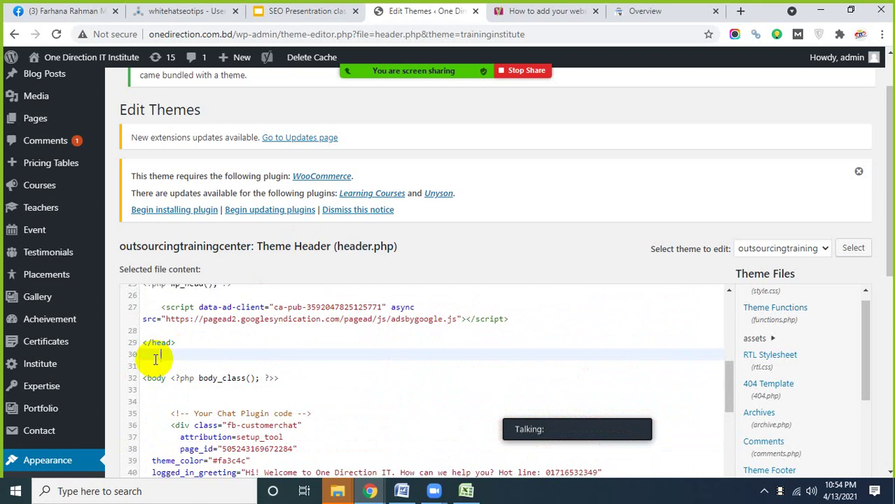
pyautogui.write('<meta name="google-site-verification" content="ZlRw0-WGfzEZg4TPllCBRBxn852FYKobNOCx-elCEMc" />')
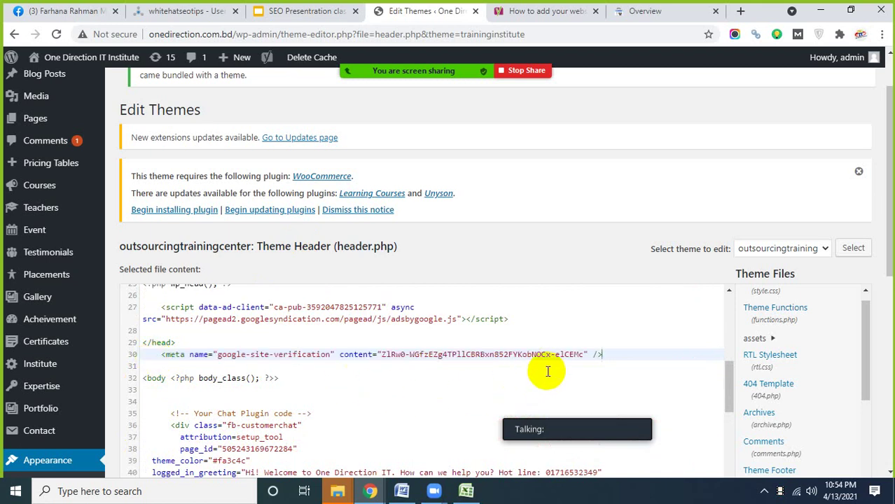
pyautogui.scroll(-3, 765, 410)
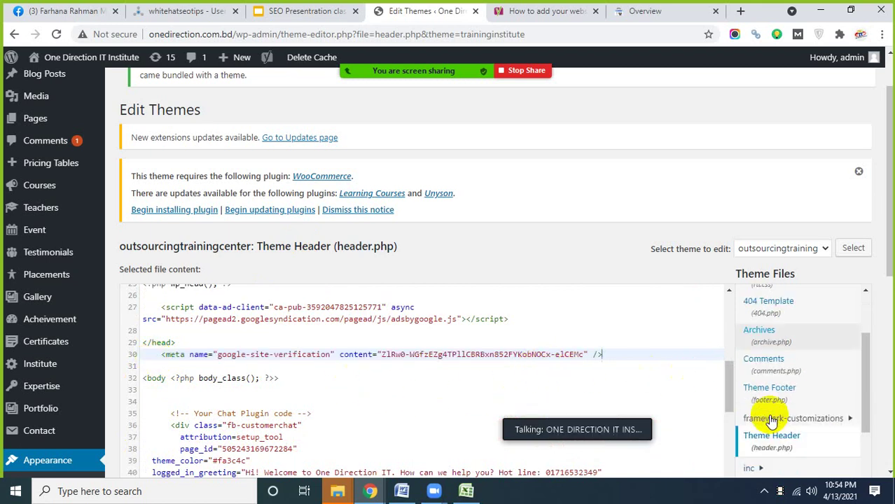
pyautogui.scroll(-5, 604, 291)
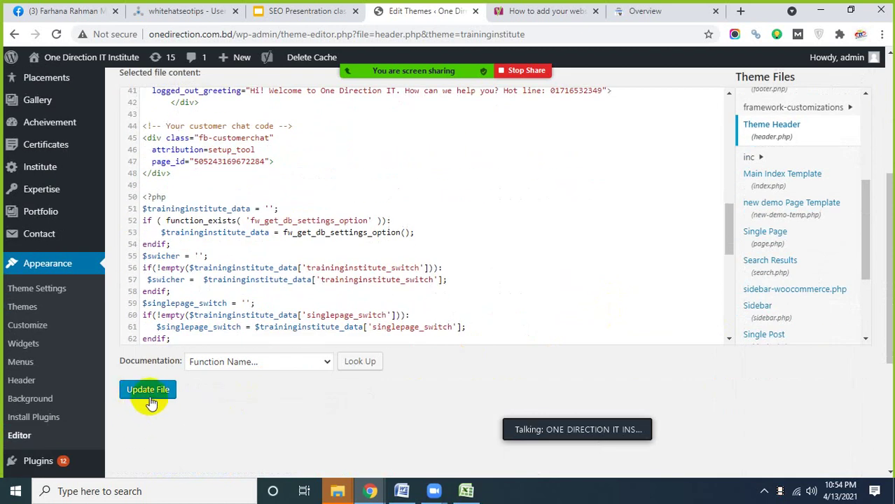
pyautogui.click(151, 393)
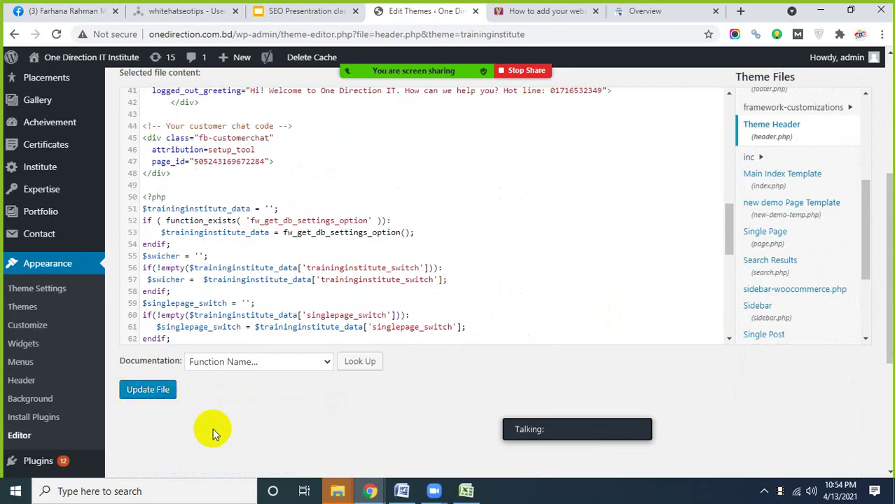
# - Bring the Google Search Console verification window back to the front
pyautogui.scroll(-8, 229, 339)
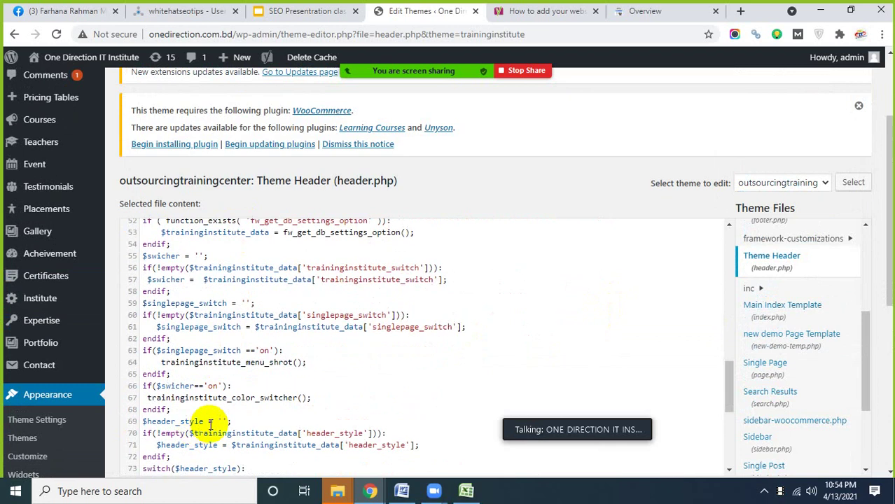
pyautogui.scroll(-2, 301, 445)
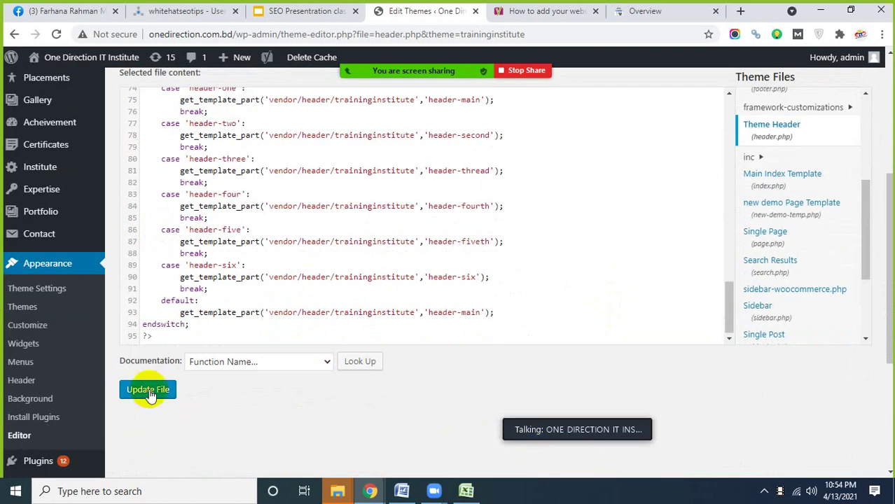
pyautogui.moveTo(370, 488)
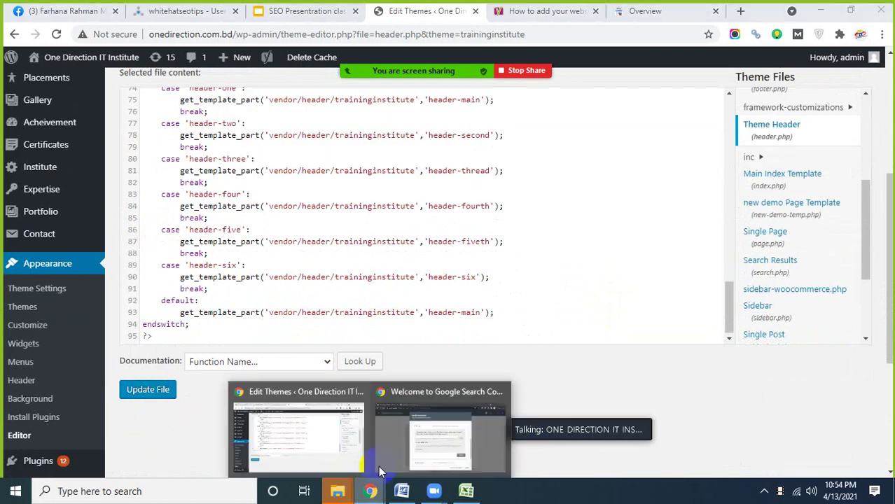
pyautogui.click(412, 450)
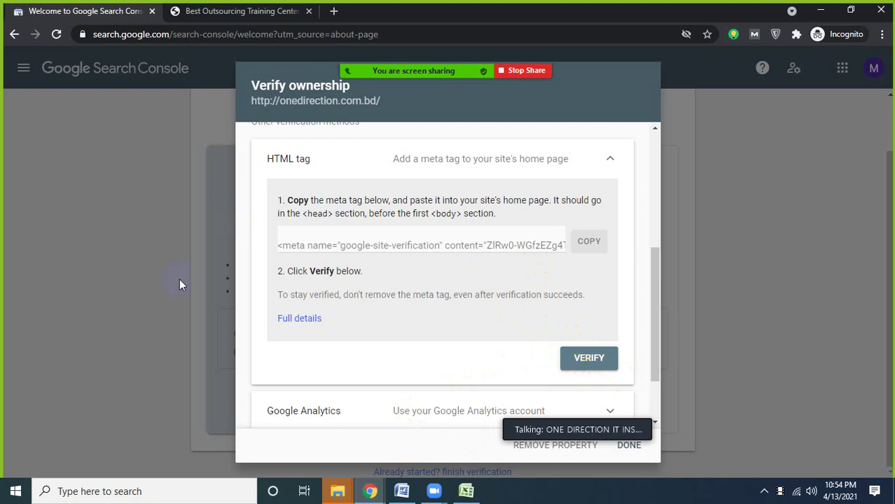
# - Switch from the WordPress editor window to the onedirection.com.bd Search Console Overview
pyautogui.click(365, 499)
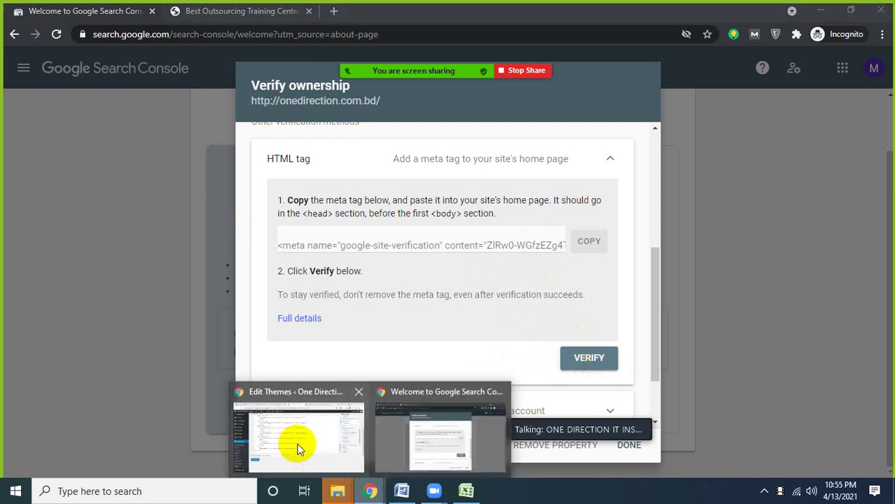
pyautogui.click(298, 447)
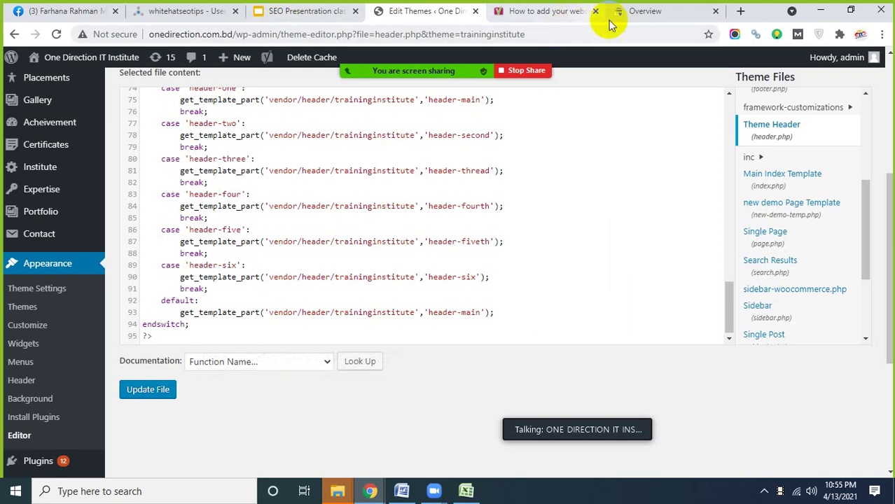
pyautogui.click(632, 12)
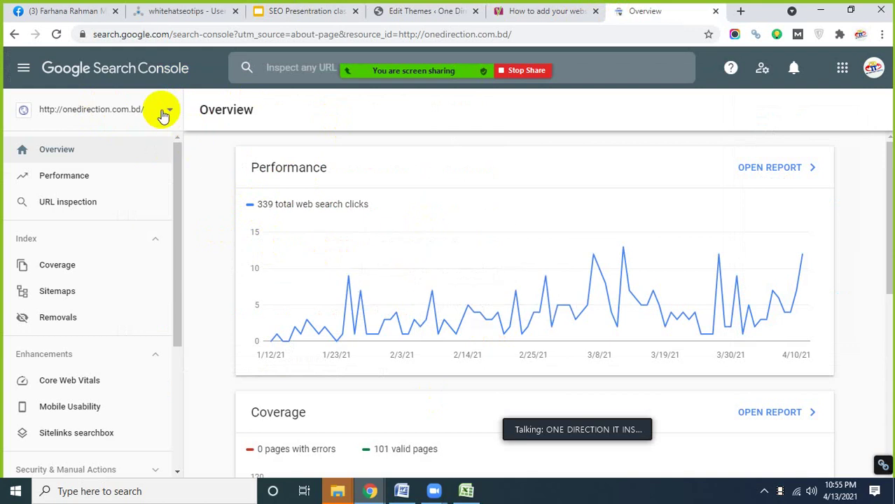
pyautogui.scroll(-3, 427, 294)
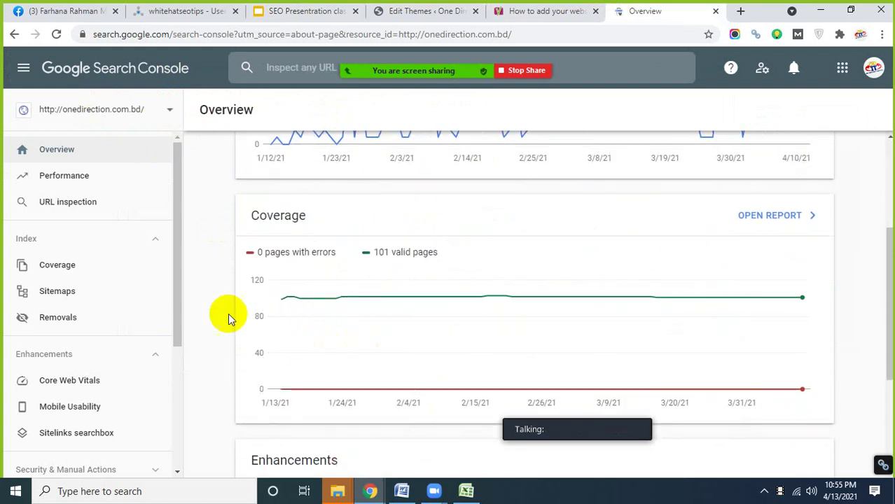
pyautogui.scroll(-2, 220, 308)
# - Review the Overview's performance (339 clicks) and coverage (101 valid, 0 error pages) charts
pyautogui.scroll(4, 225, 266)
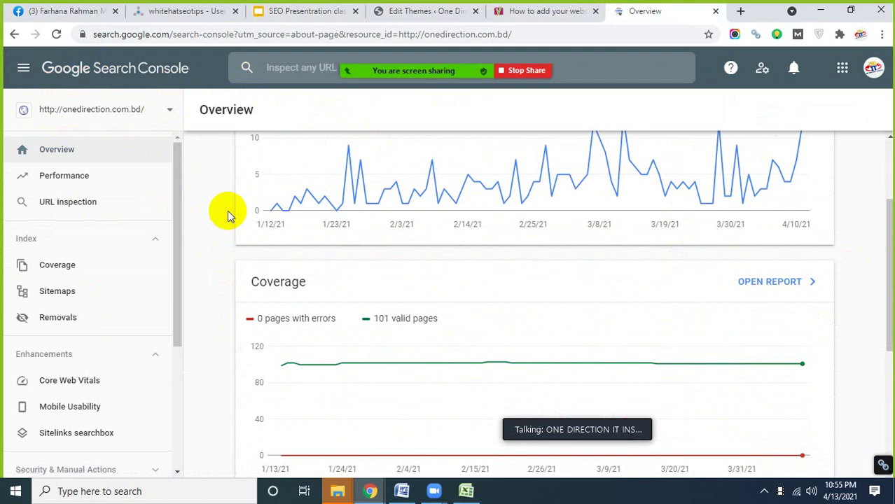
pyautogui.scroll(-2, 127, 322)
pyautogui.scroll(2, 210, 334)
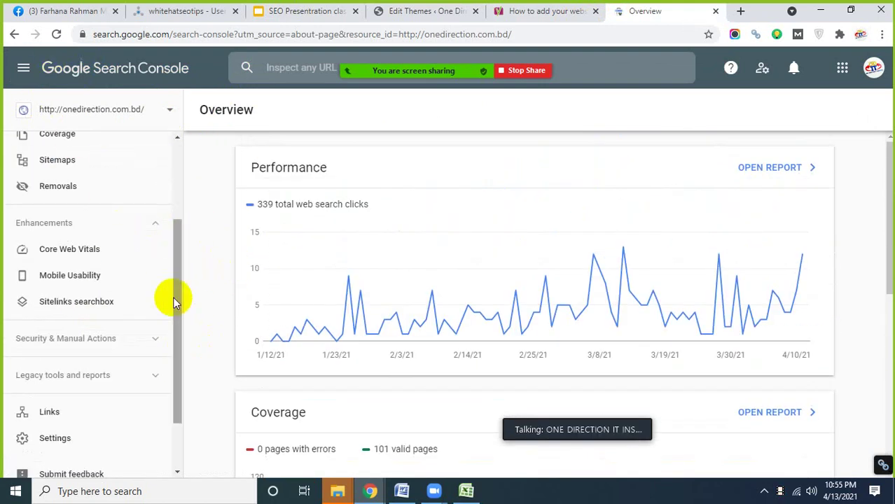
pyautogui.scroll(2, 140, 303)
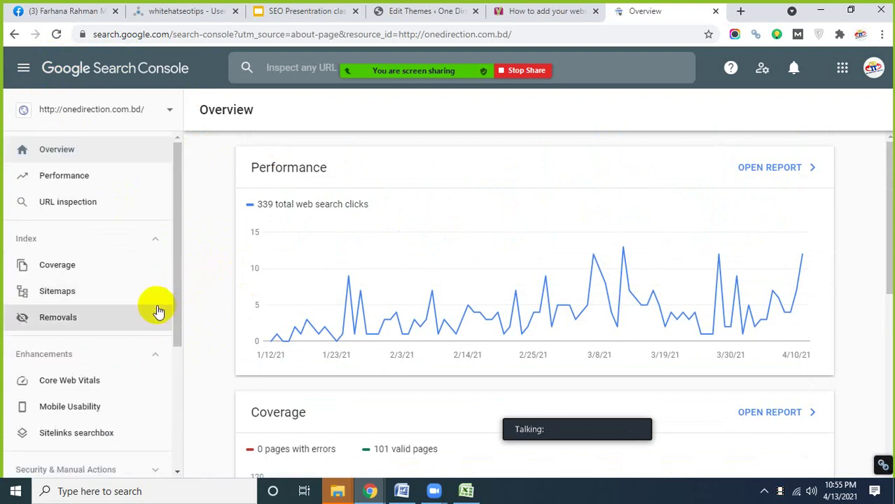
pyautogui.scroll(-2, 155, 310)
pyautogui.scroll(-1, 167, 308)
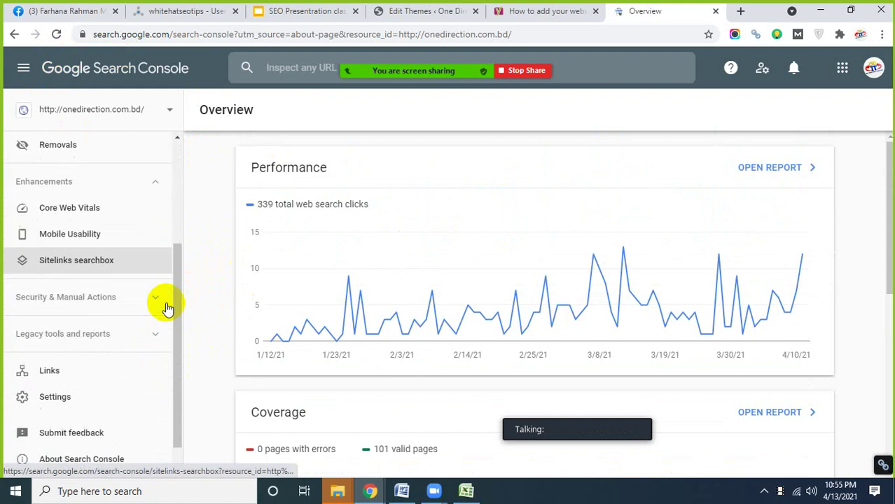
pyautogui.scroll(-1, 190, 320)
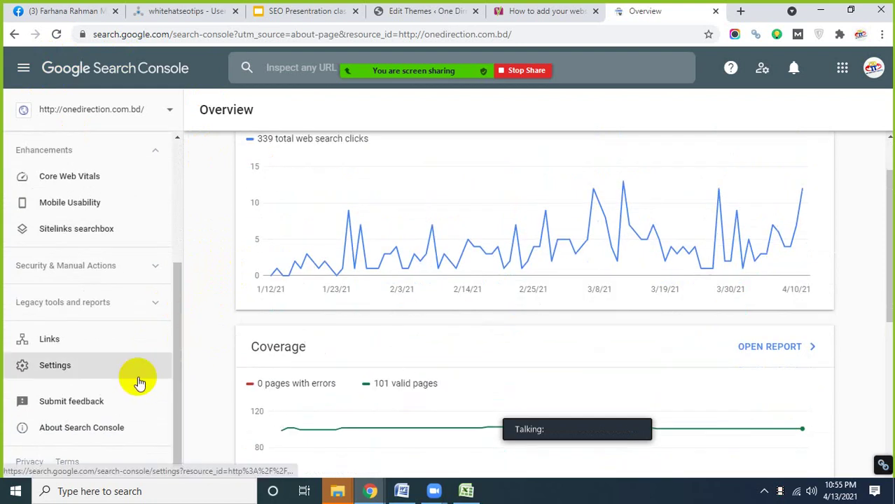
pyautogui.scroll(2, 137, 379)
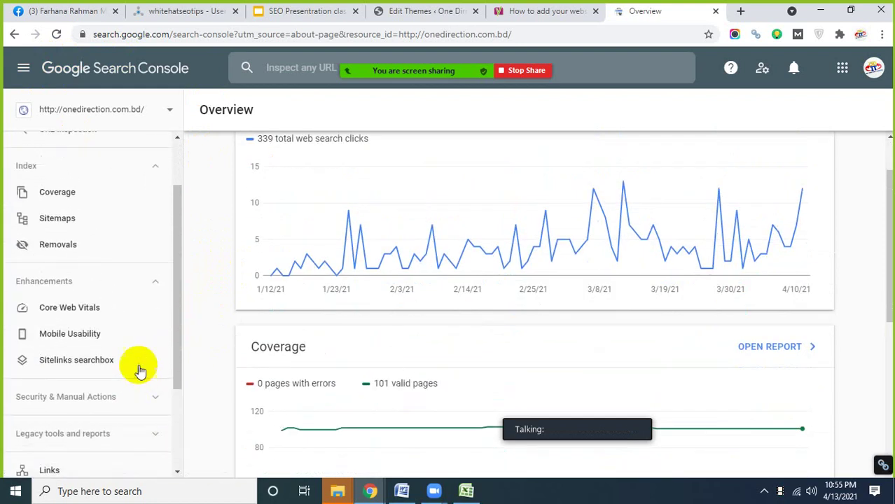
pyautogui.scroll(1, 145, 328)
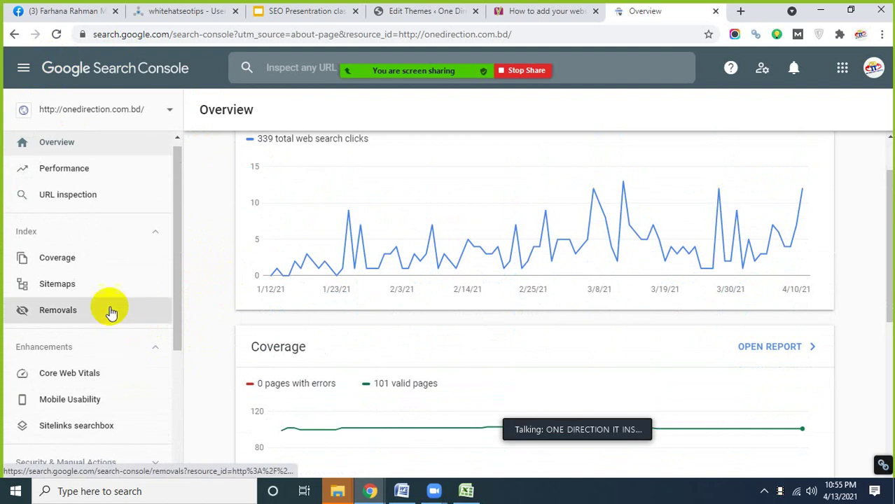
# - Open the site's Sitemaps report, then revisit the header.php theme editor
pyautogui.click(60, 289)
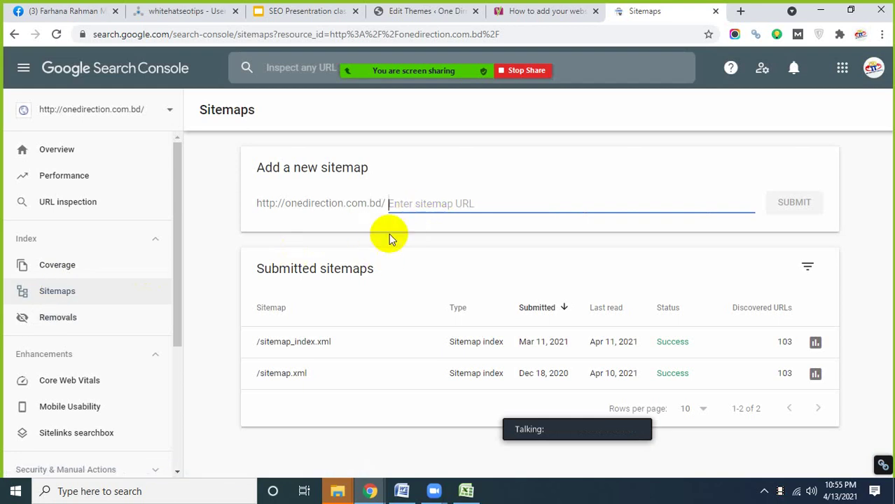
pyautogui.scroll(-1, 112, 326)
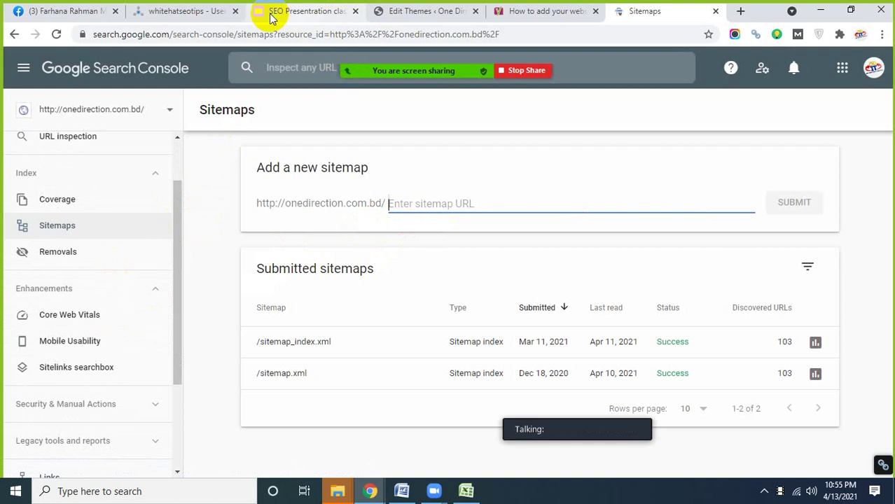
pyautogui.click(412, 13)
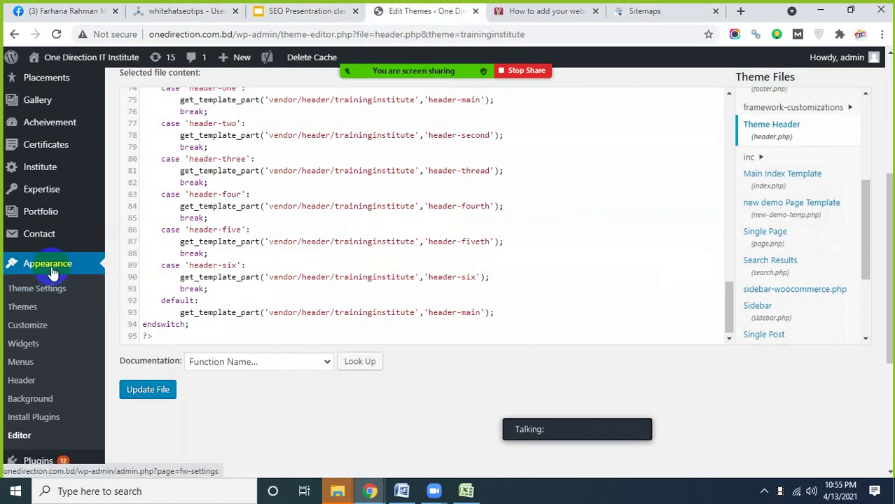
pyautogui.scroll(1, 53, 273)
pyautogui.scroll(-4, 52, 273)
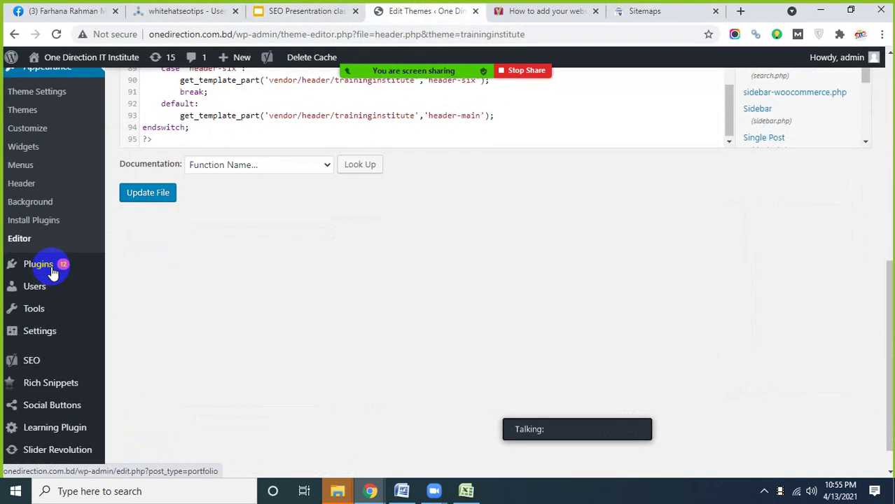
pyautogui.scroll(-1, 52, 273)
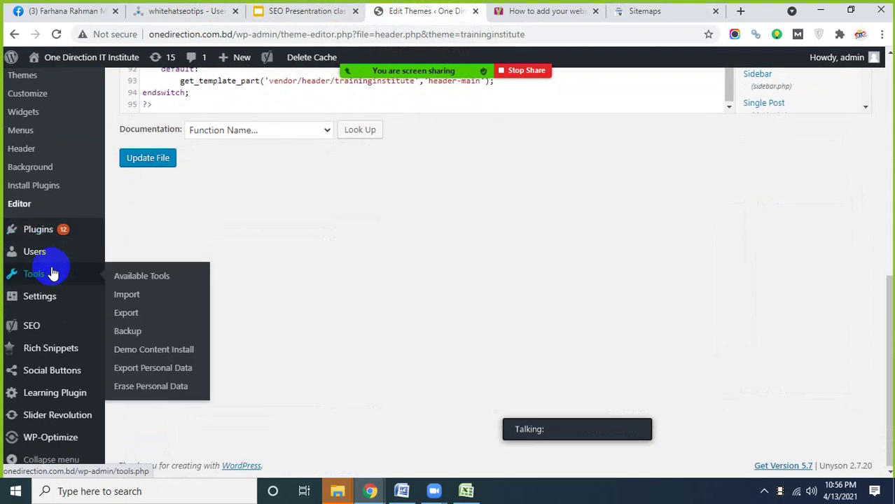
pyautogui.scroll(3, 53, 273)
# - Show the property's Overview with 339 web search clicks, returning to it from Word
pyautogui.click(642, 11)
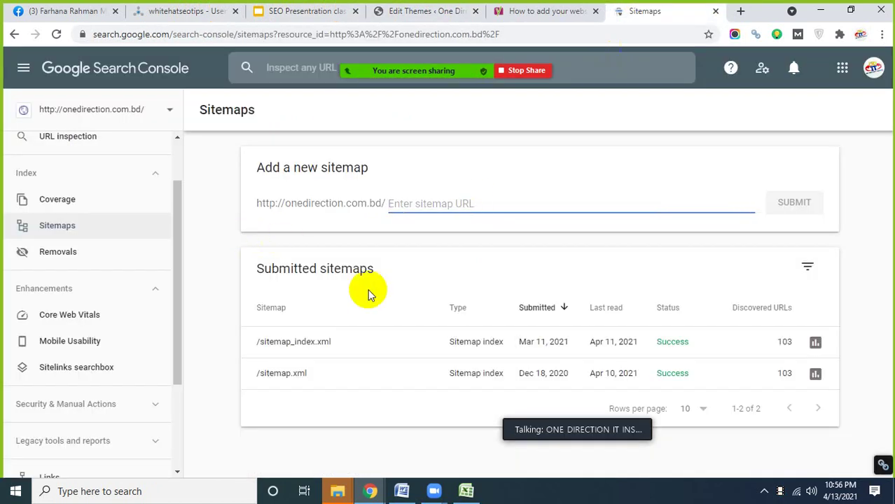
pyautogui.scroll(2, 140, 259)
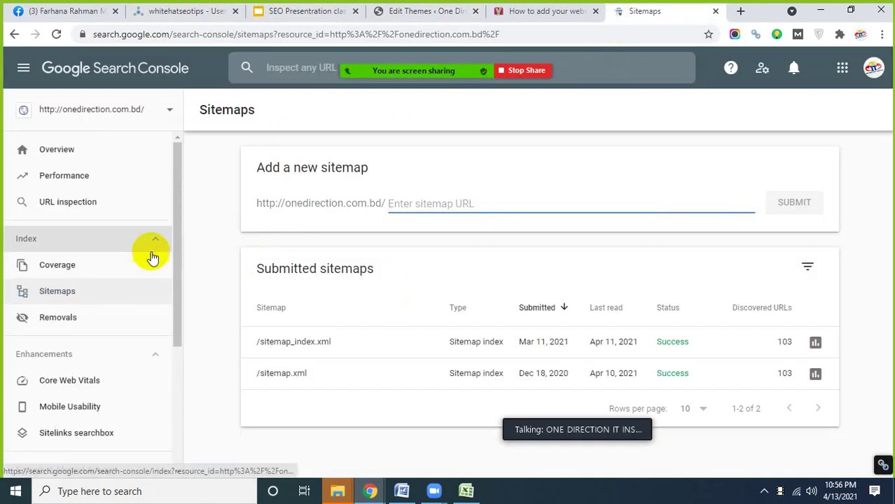
pyautogui.click(61, 152)
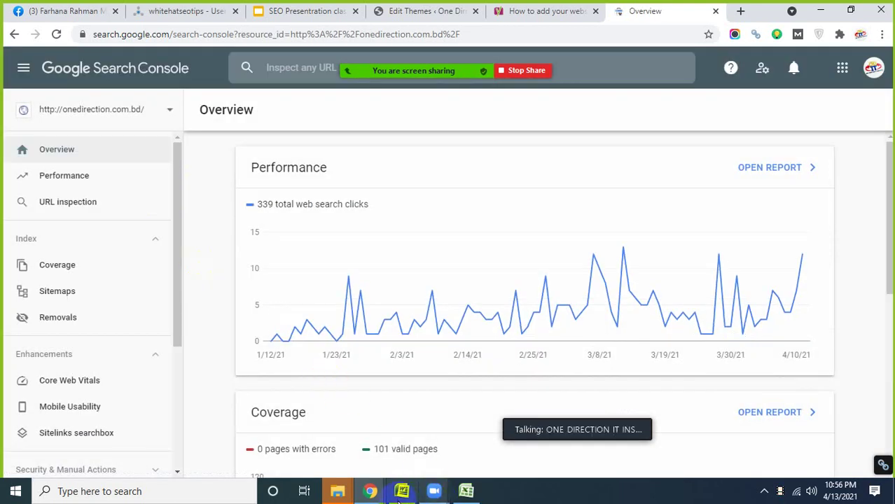
pyautogui.click(401, 494)
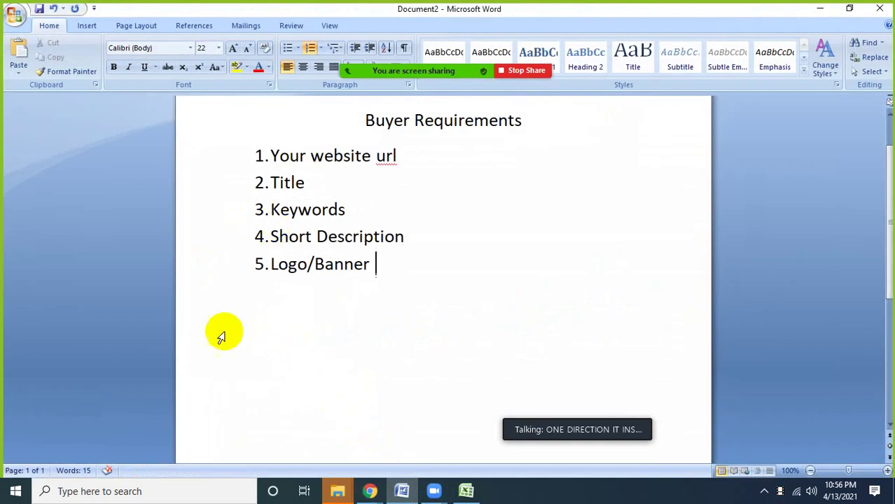
pyautogui.click(371, 491)
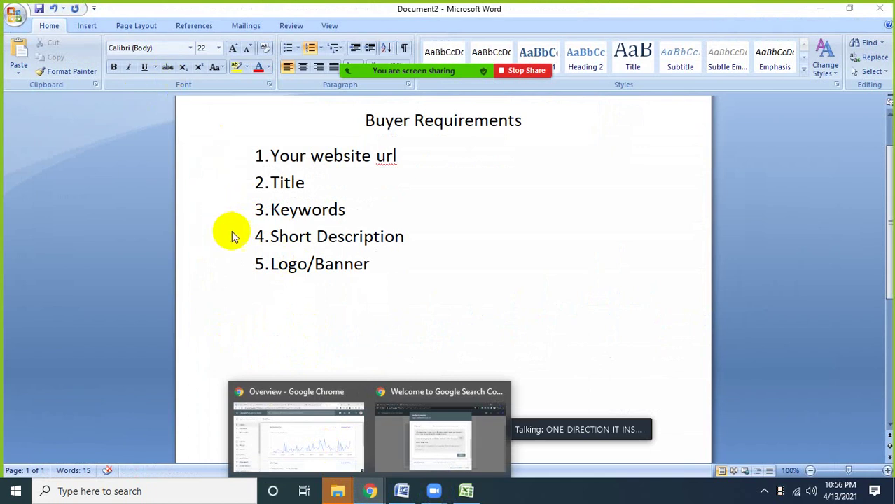
pyautogui.click(304, 424)
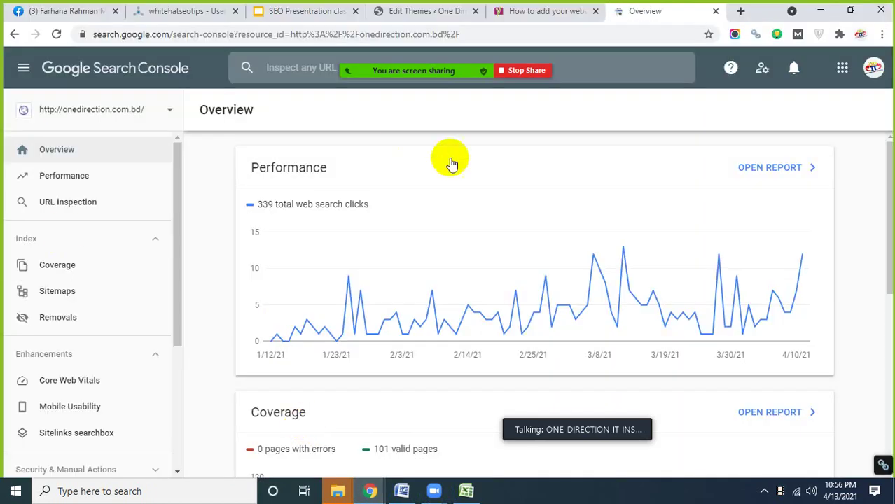
# - Highlight "Create a sitemap" on slide 64 of the SEO Presentation class slides
pyautogui.click(298, 10)
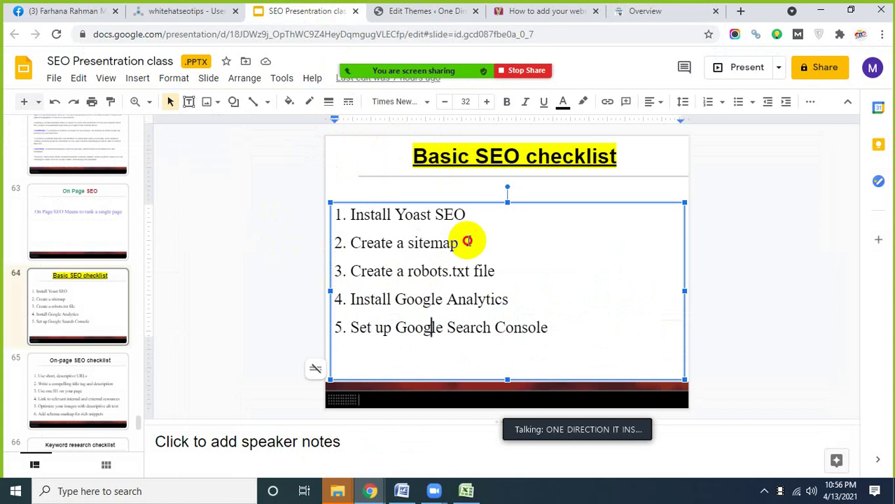
pyautogui.moveTo(467, 241); pyautogui.dragTo(353, 243)
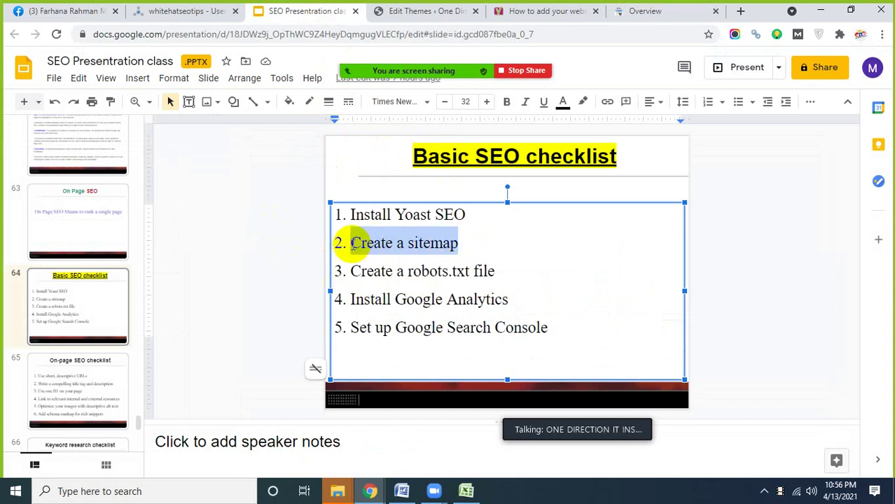
pyautogui.click(416, 9)
# - Leave the theme editor for the Plugins page and scroll its 18 plugins down to Yoast SEO
pyautogui.scroll(-3, 63, 337)
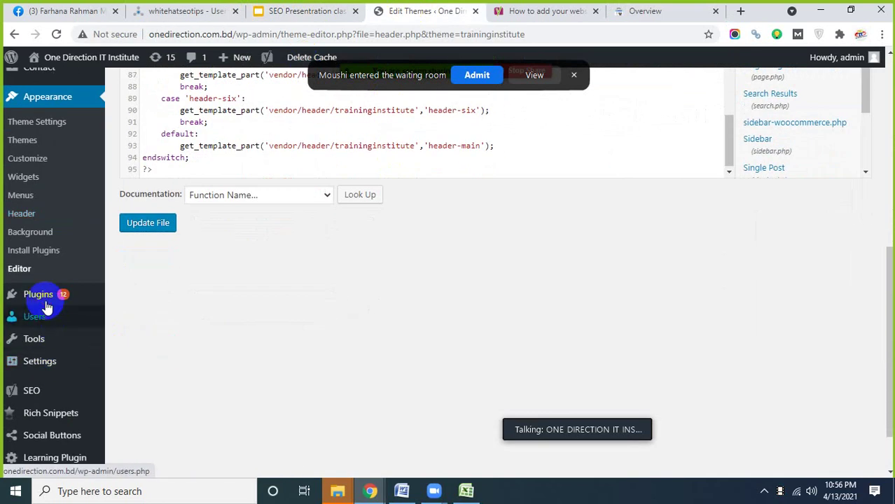
pyautogui.click(44, 300)
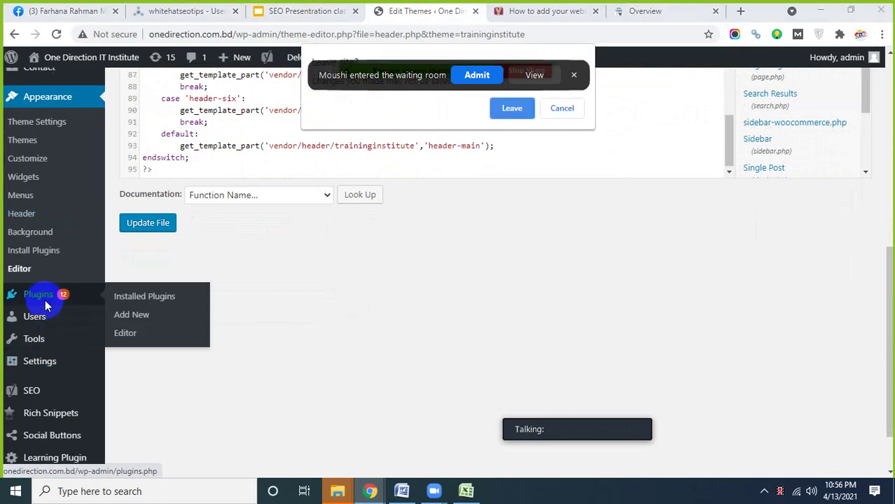
pyautogui.click(473, 76)
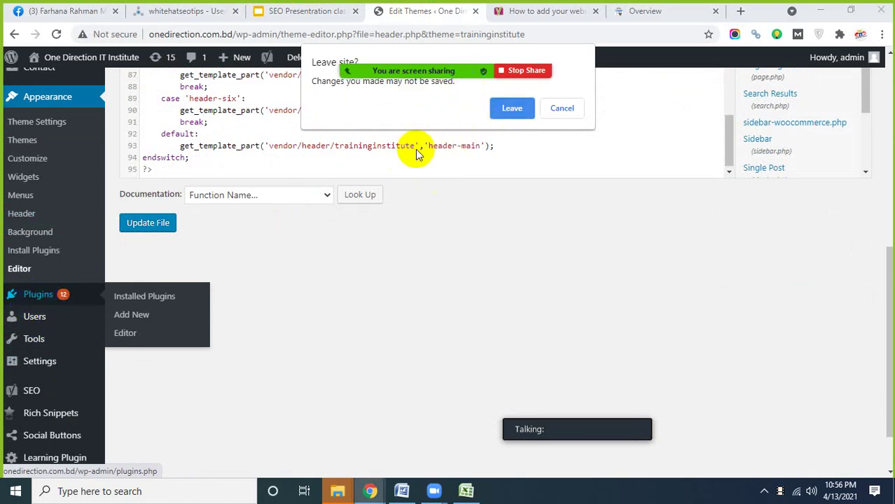
pyautogui.click(510, 114)
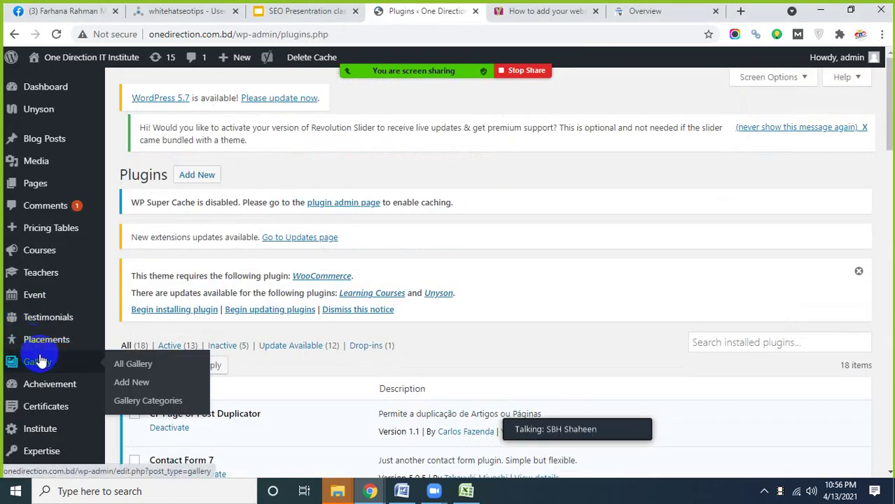
pyautogui.moveTo(68, 361)
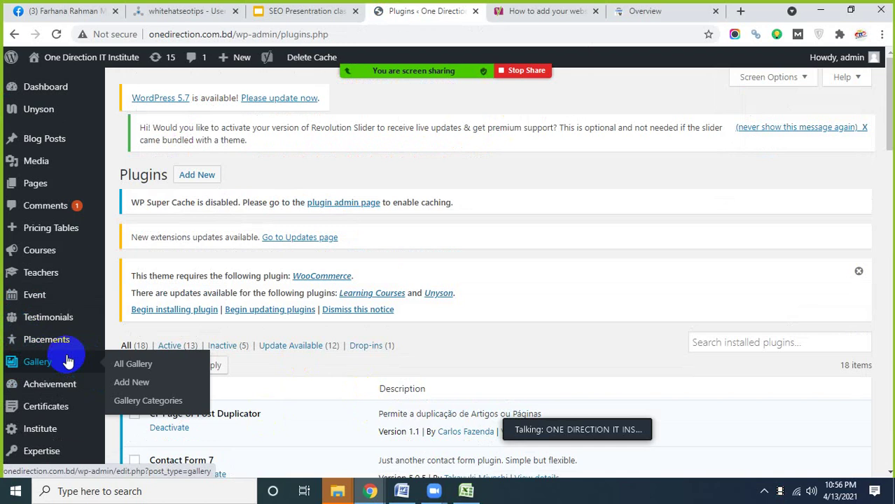
pyautogui.scroll(-6, 68, 361)
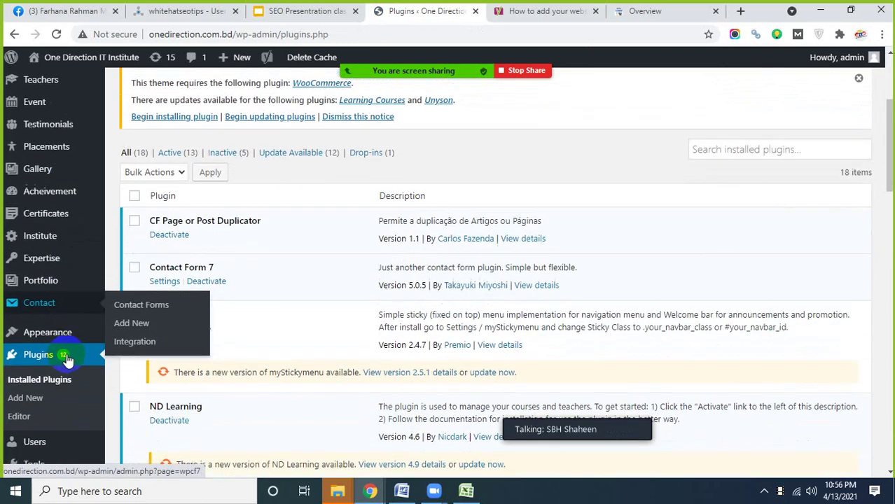
pyautogui.scroll(-7, 67, 361)
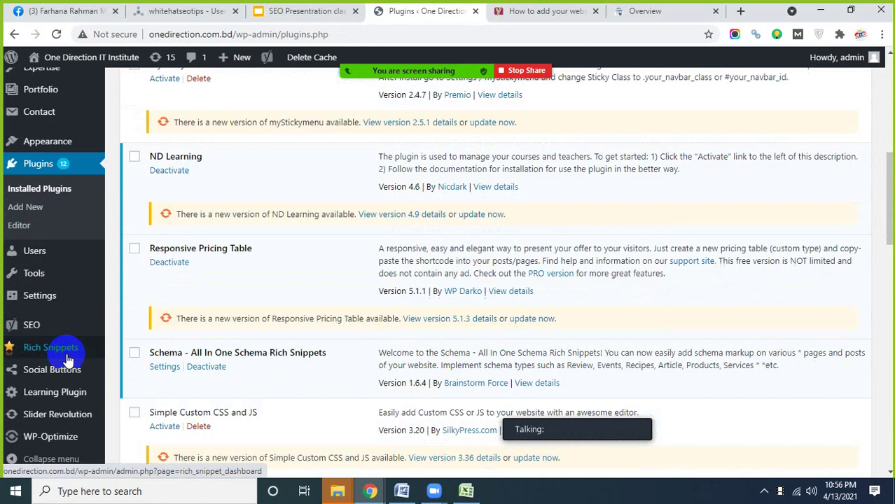
pyautogui.scroll(-20, 194, 370)
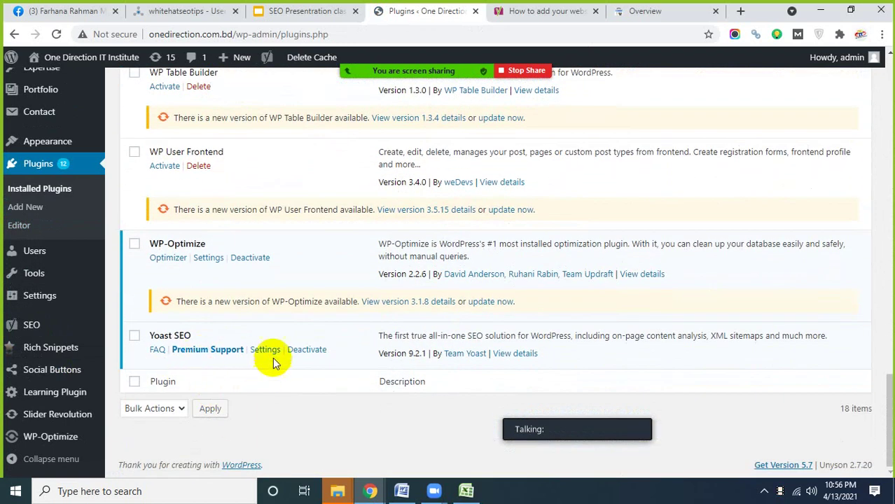
# - Verify XML sitemaps is On in Yoast SEO's Features settings, then return to the checklist slide
pyautogui.click(270, 357)
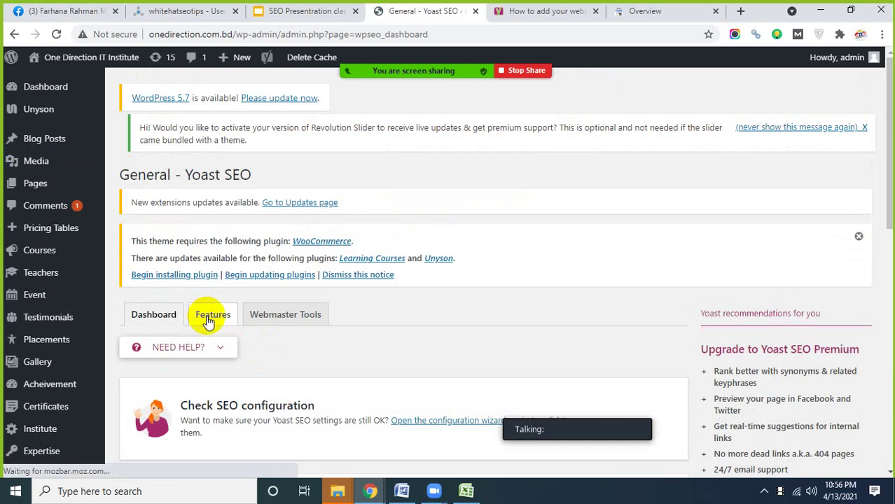
pyautogui.click(213, 315)
pyautogui.scroll(-3, 256, 400)
pyautogui.scroll(-3, 259, 397)
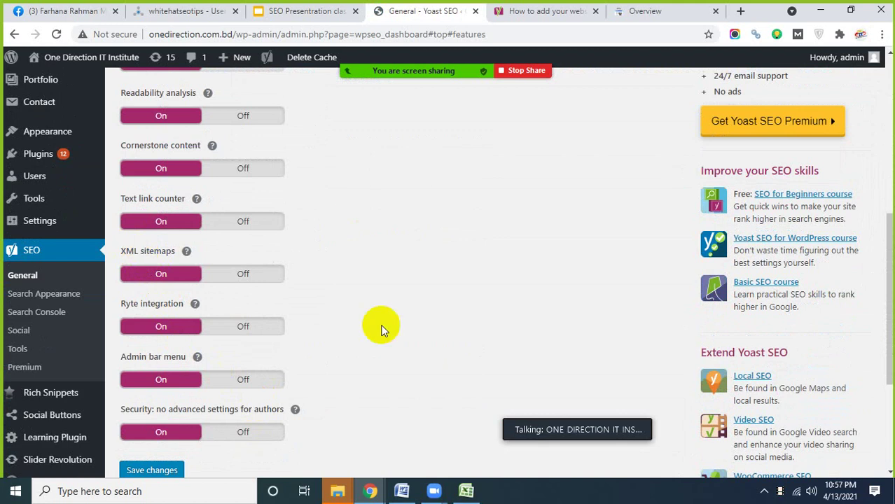
pyautogui.click(265, 10)
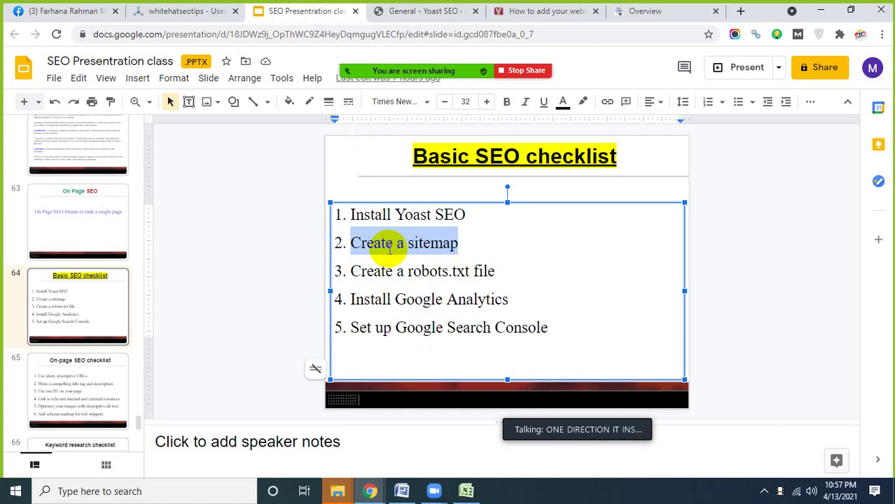
pyautogui.click(410, 12)
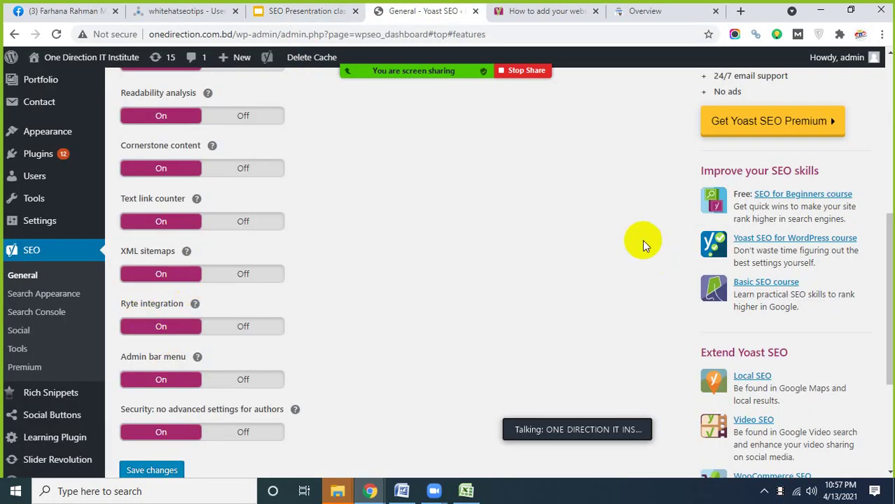
pyautogui.click(643, 12)
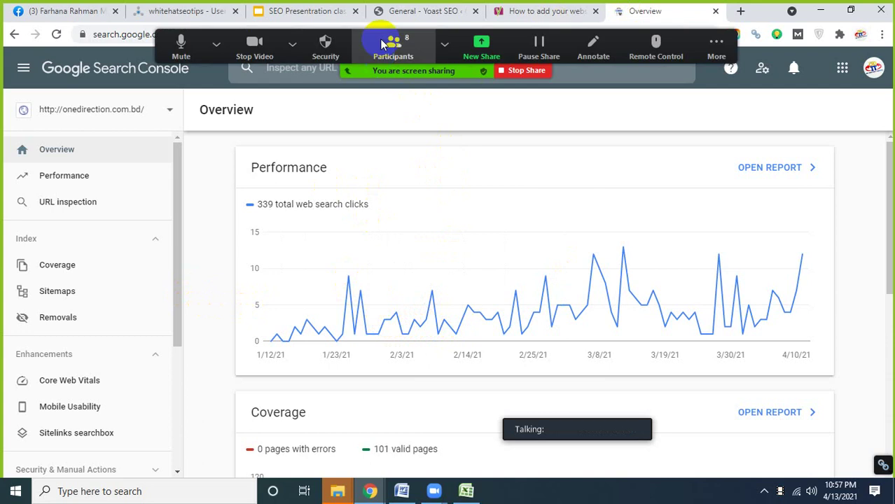
pyautogui.click(298, 11)
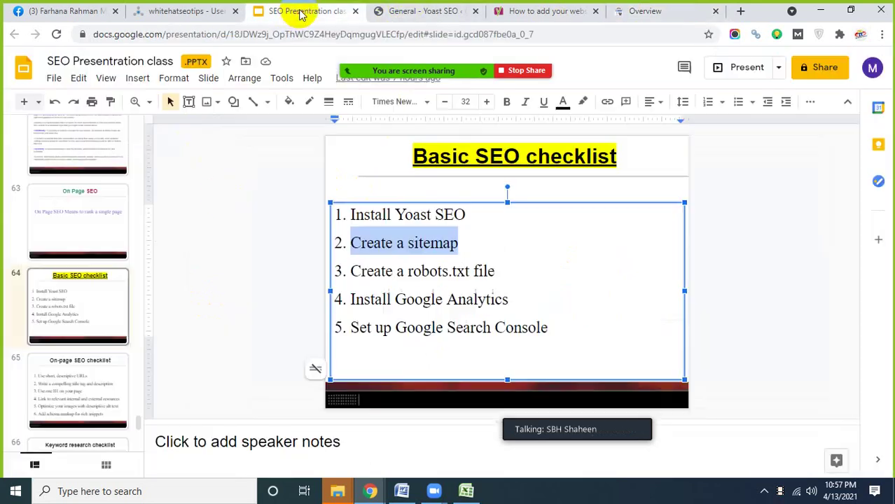
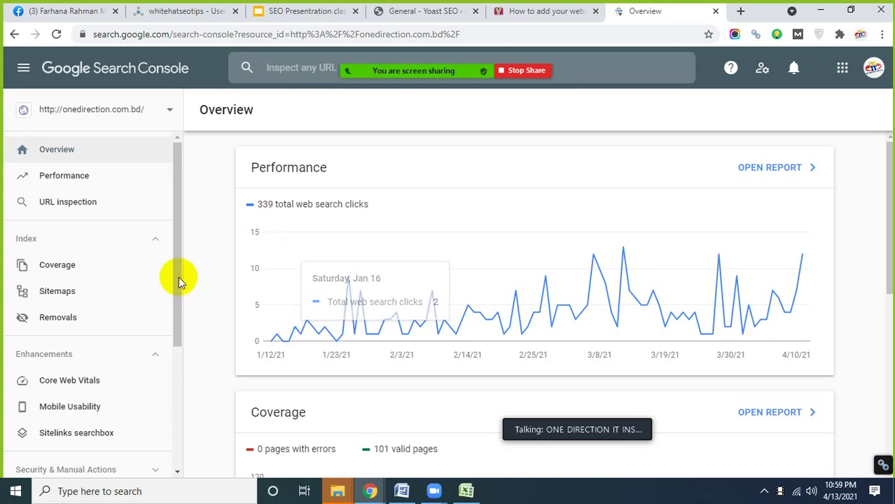
# - Switch from Search Console to the SEO Presentation class deck's Basic SEO checklist slide
pyautogui.click(304, 13)
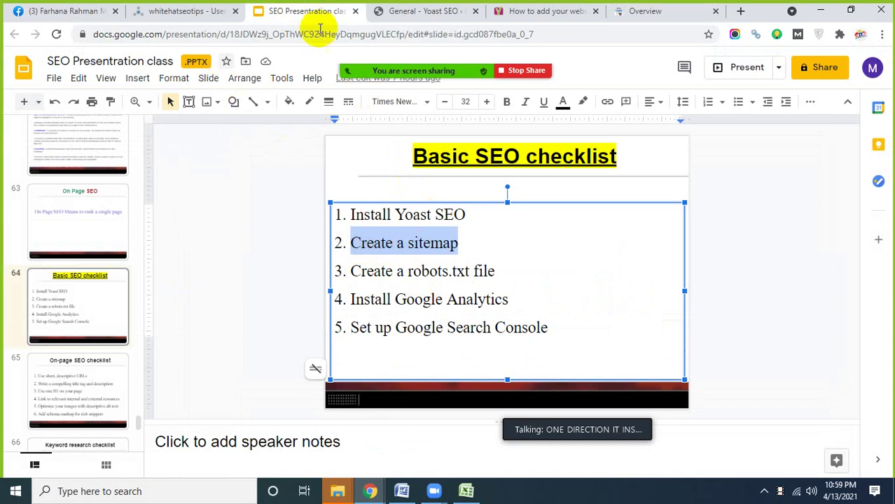
# - Glance at the Yoast SEO settings and Search Console overview, then return to the checklist slide
pyautogui.click(415, 12)
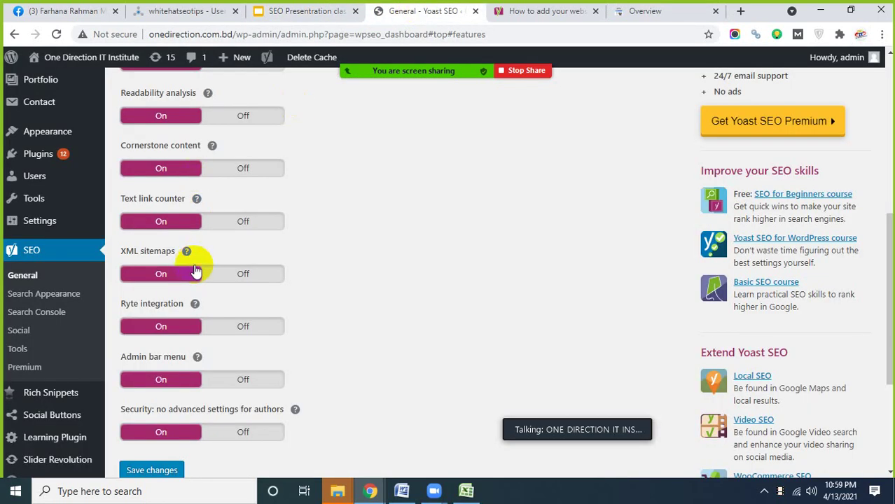
pyautogui.click(620, 13)
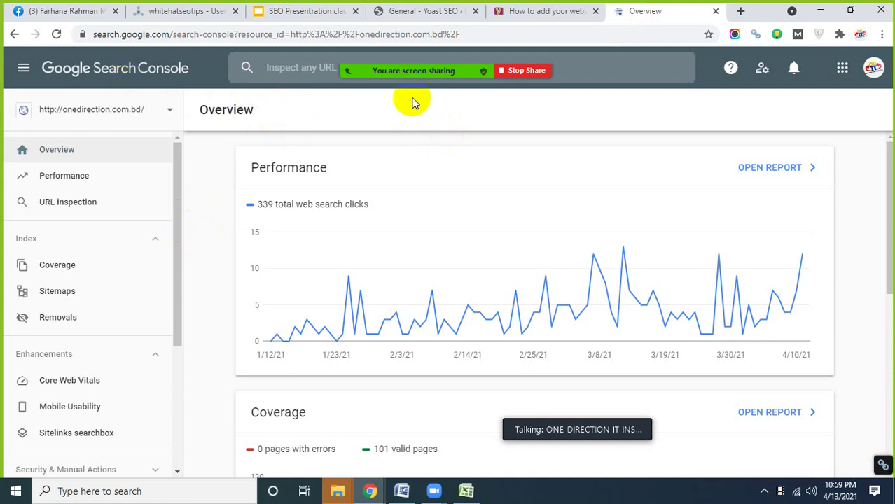
pyautogui.click(291, 12)
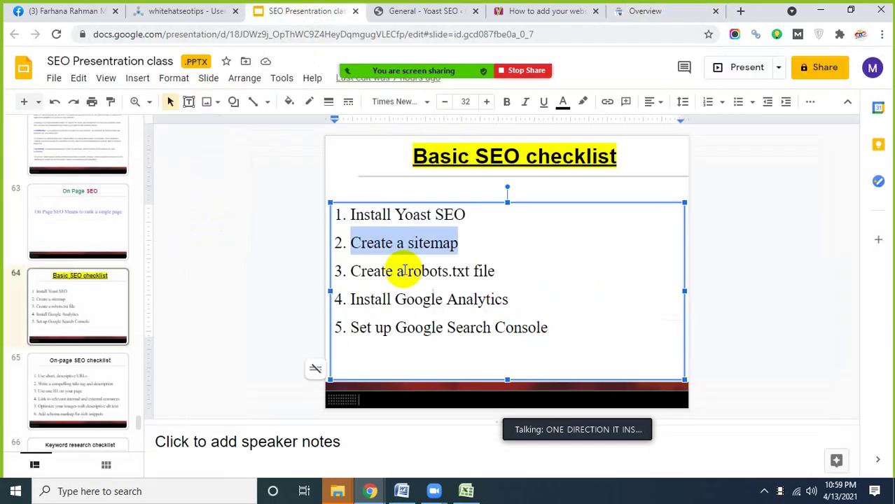
# - Highlight 'sitemap' in checklist item 2, then show Yoast's XML sitemaps help explanation
pyautogui.click(462, 242)
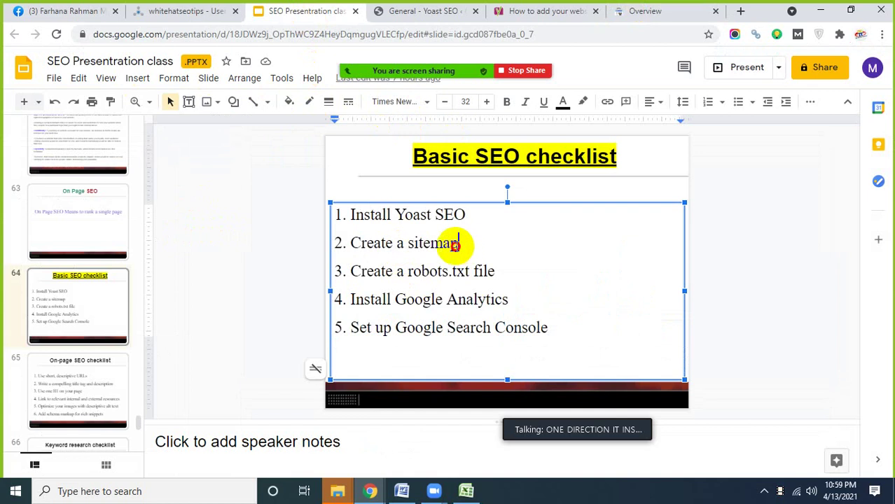
pyautogui.moveTo(458, 243); pyautogui.dragTo(351, 242)
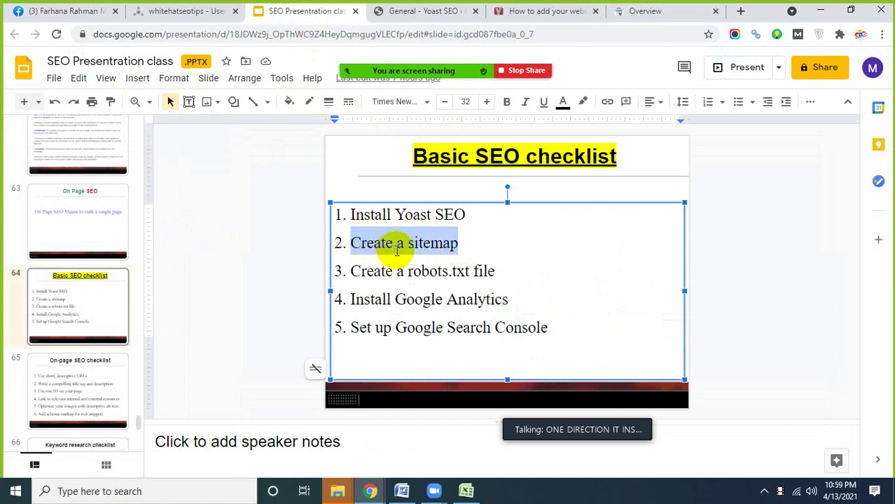
pyautogui.click(393, 242)
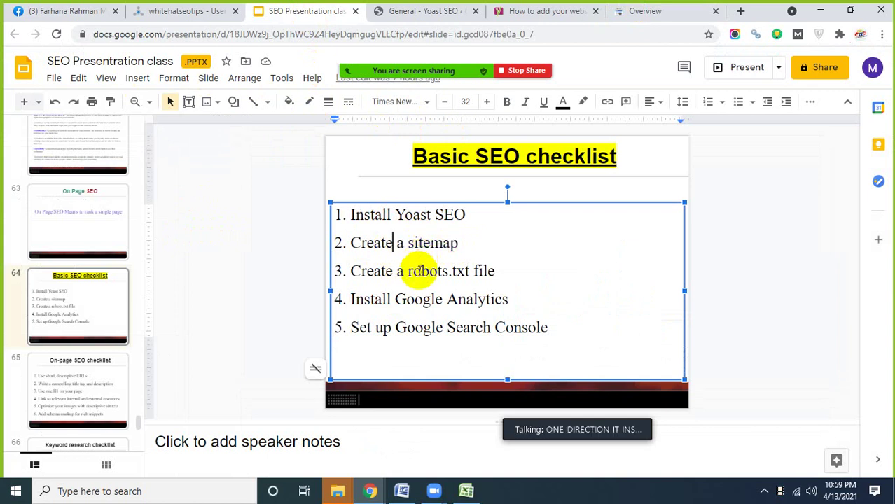
pyautogui.click(383, 17)
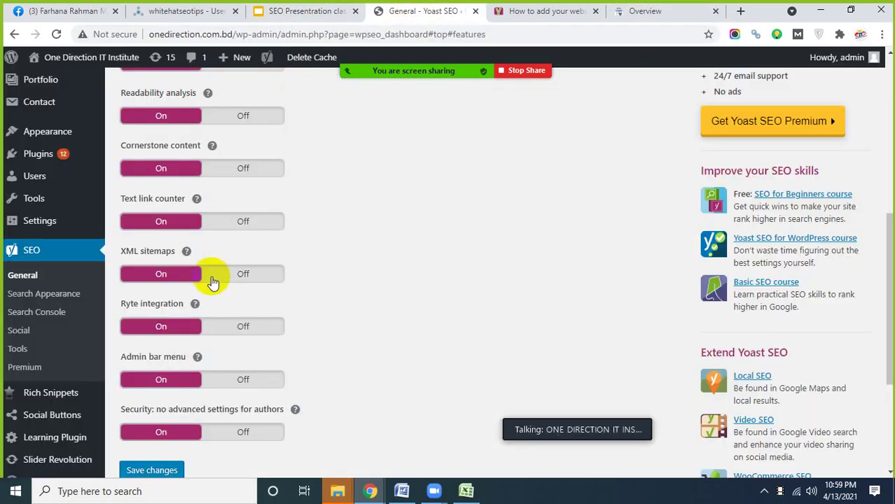
pyautogui.click(187, 252)
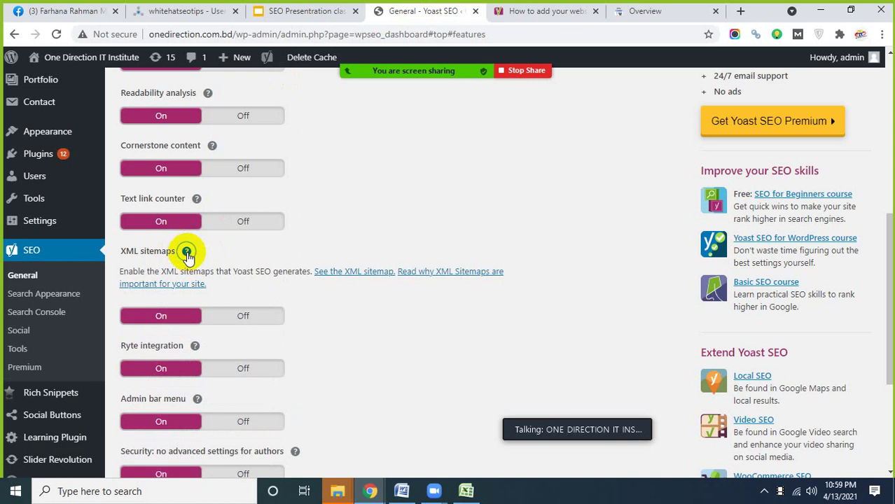
# - Open the site's XML sitemap index and highlight sitemap_index.xml and its list of 15 sitemaps
pyautogui.click(360, 274)
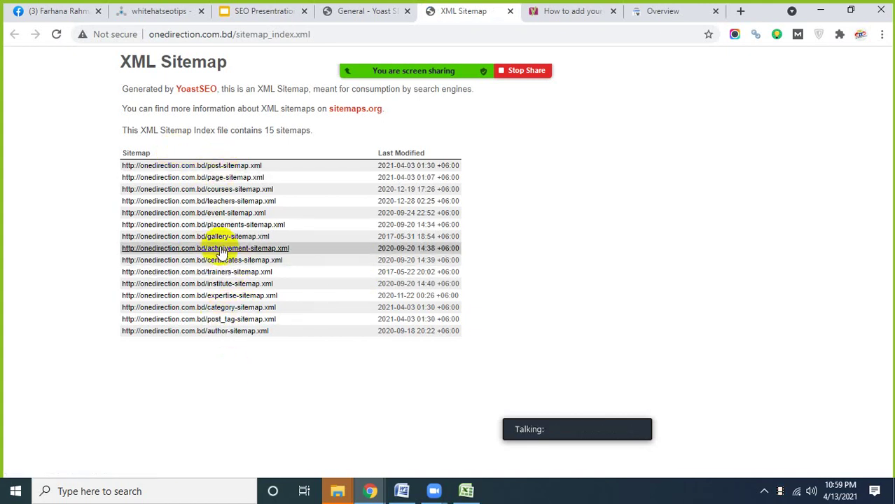
pyautogui.moveTo(309, 35); pyautogui.dragTo(250, 35)
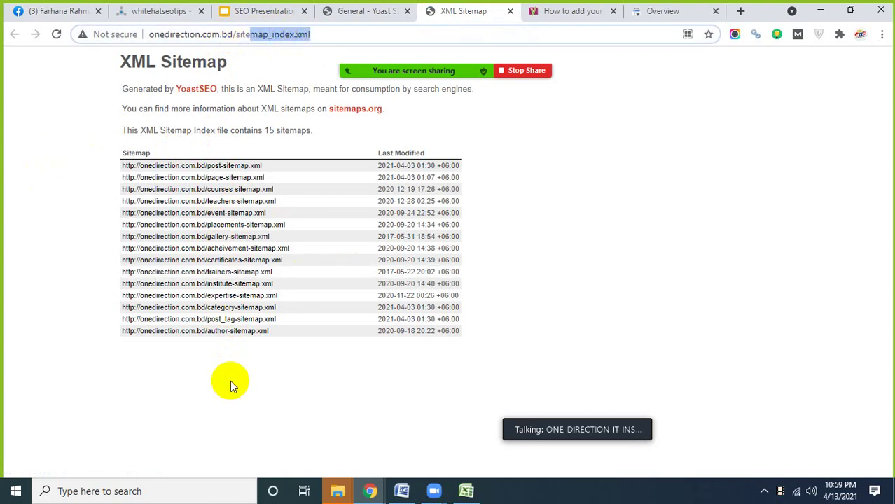
pyautogui.moveTo(70, 155); pyautogui.dragTo(304, 374)
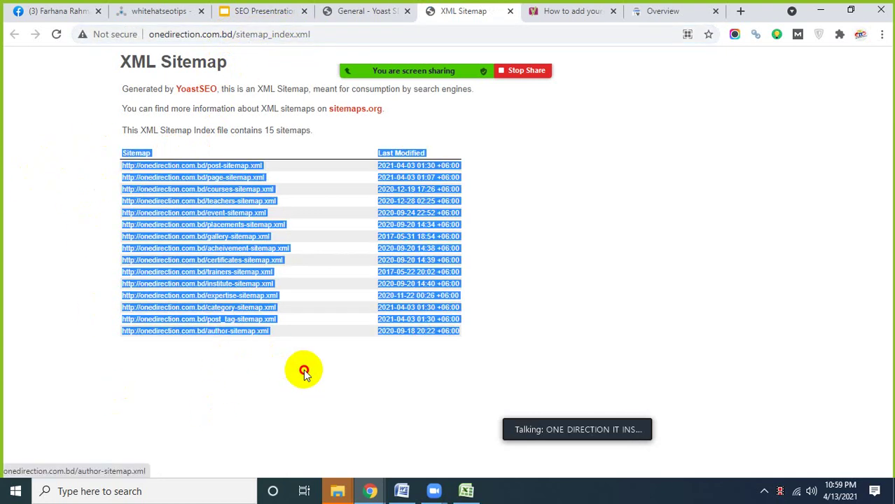
pyautogui.click(223, 372)
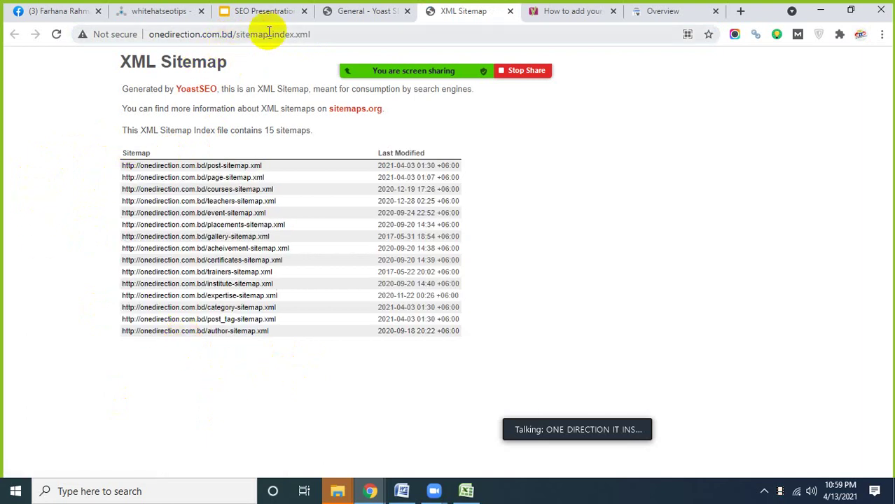
pyautogui.moveTo(312, 34); pyautogui.dragTo(238, 36)
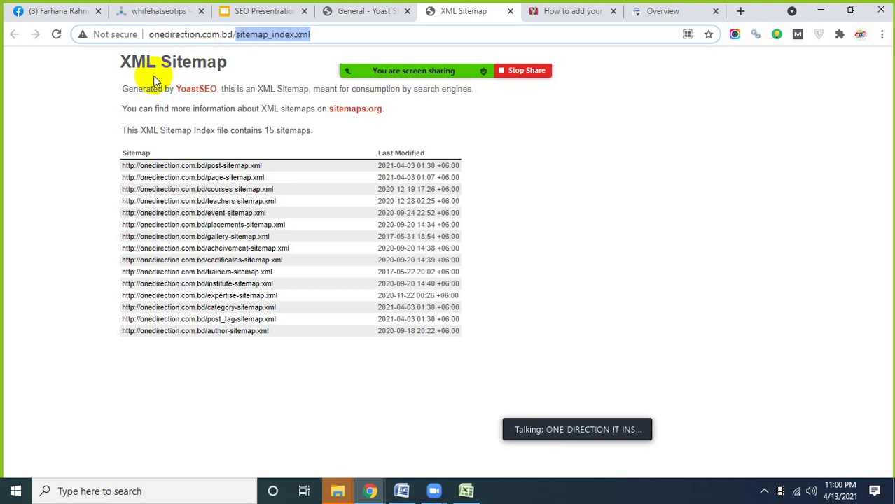
# - Reopen the XML sitemap from Yoast in another tab, select sitemap_index.xml, and return to Search Console
pyautogui.click(255, 12)
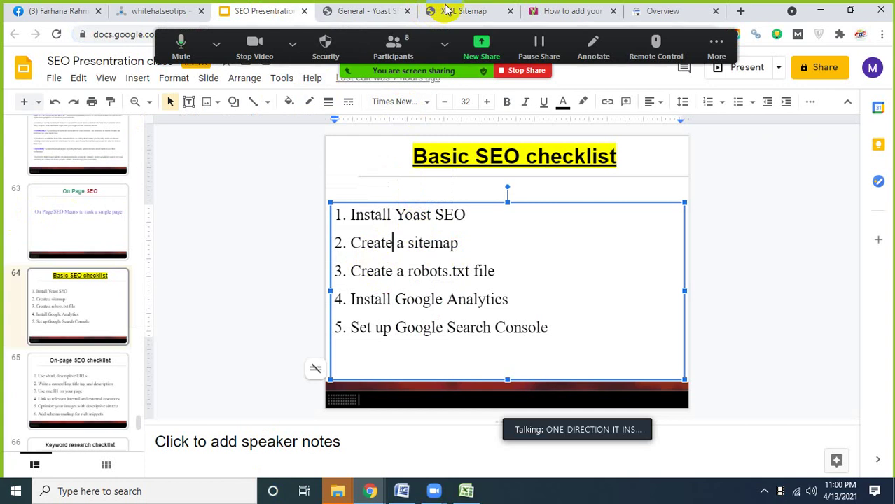
pyautogui.click(362, 11)
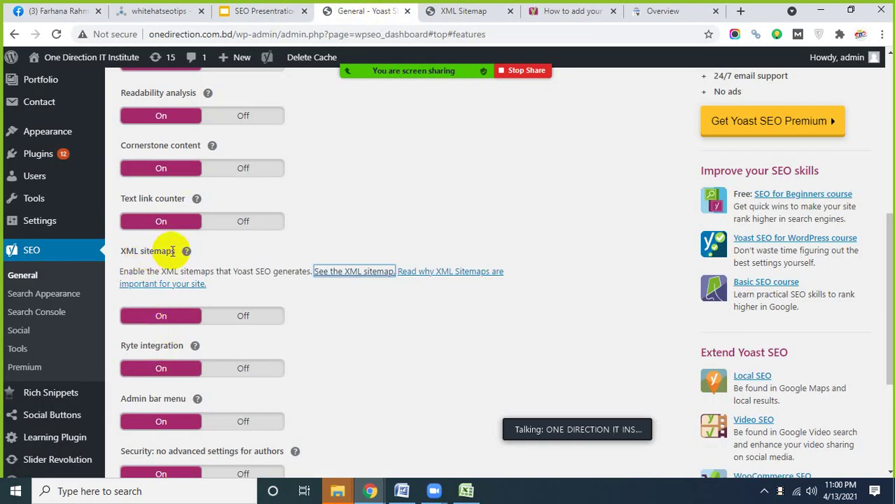
pyautogui.click(186, 252)
pyautogui.click(187, 252)
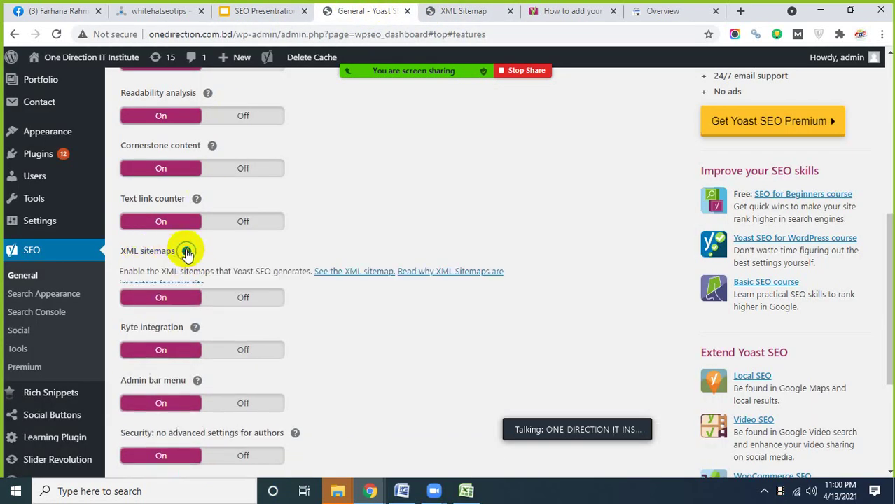
pyautogui.click(355, 275)
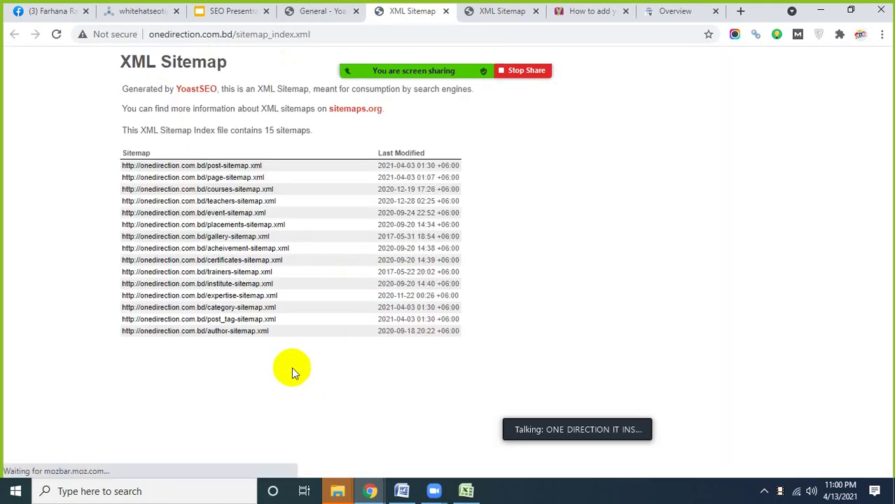
pyautogui.moveTo(320, 35); pyautogui.dragTo(237, 35)
pyautogui.hotkey('ctrl', 'c')
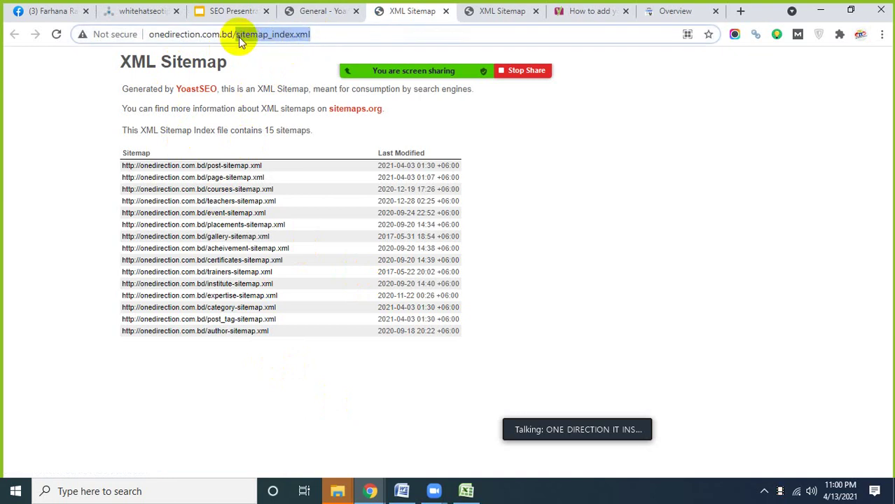
pyautogui.click(659, 11)
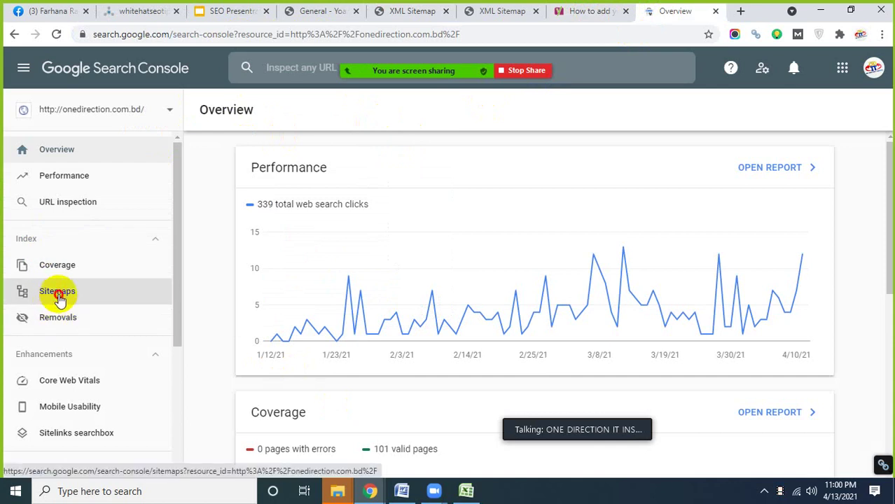
# - Open the Sitemaps report and paste sitemap_index.xml into the new-sitemap field
pyautogui.click(58, 297)
pyautogui.click(392, 201)
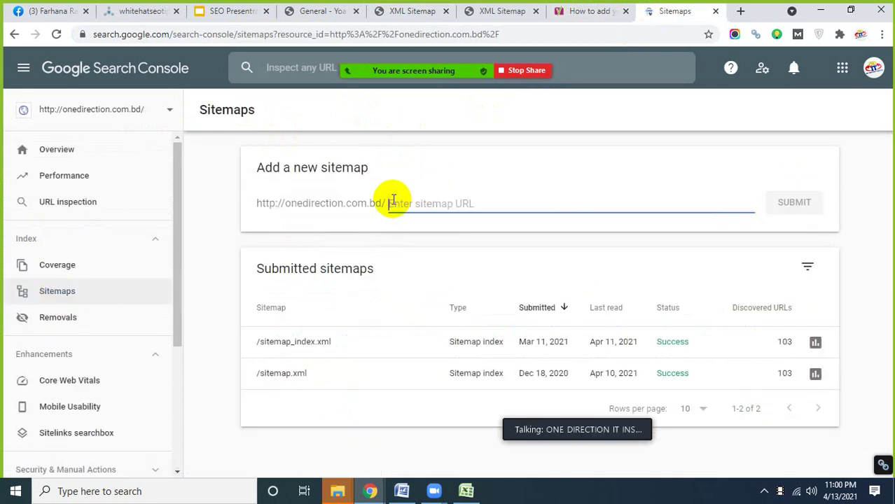
pyautogui.hotkey('ctrl', 'v')
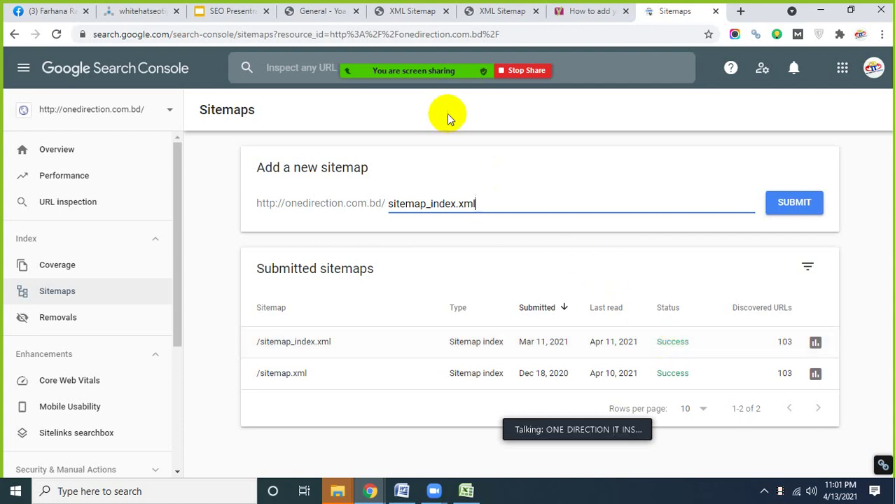
# - Highlight the 'Create a sitemap' item on the Basic SEO checklist slide
pyautogui.click(238, 10)
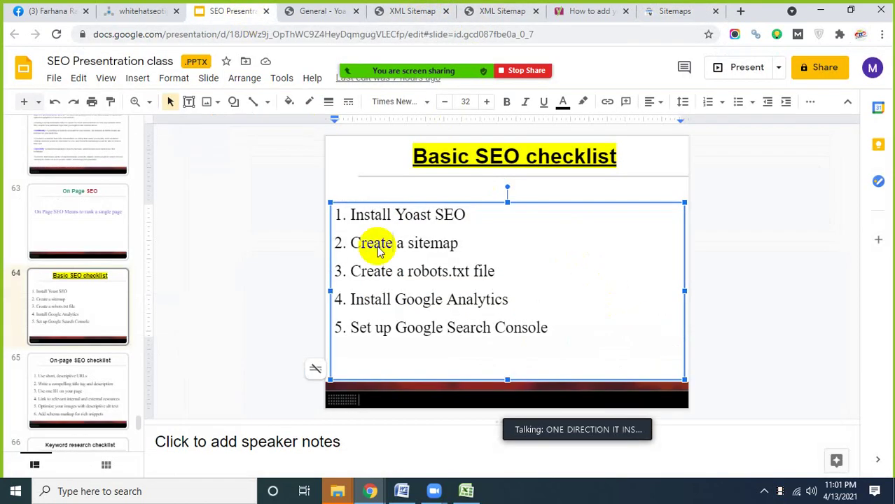
pyautogui.moveTo(465, 244); pyautogui.dragTo(340, 242)
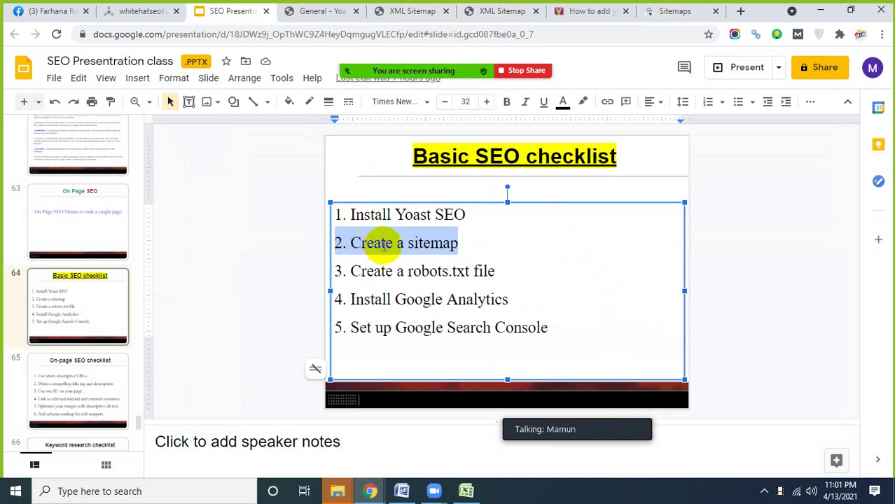
pyautogui.click(380, 242)
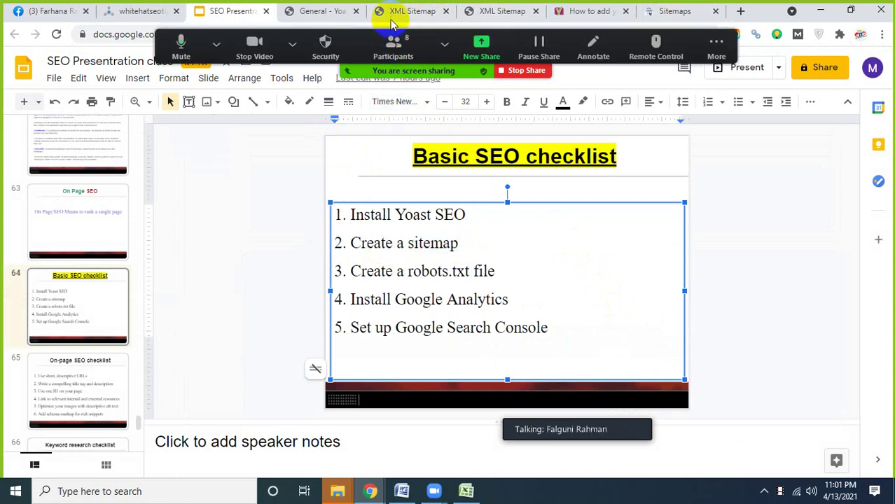
# - Revisit the Yoast settings, Sitemaps report and both XML sitemap pages, then return to the checklist slide
pyautogui.click(320, 13)
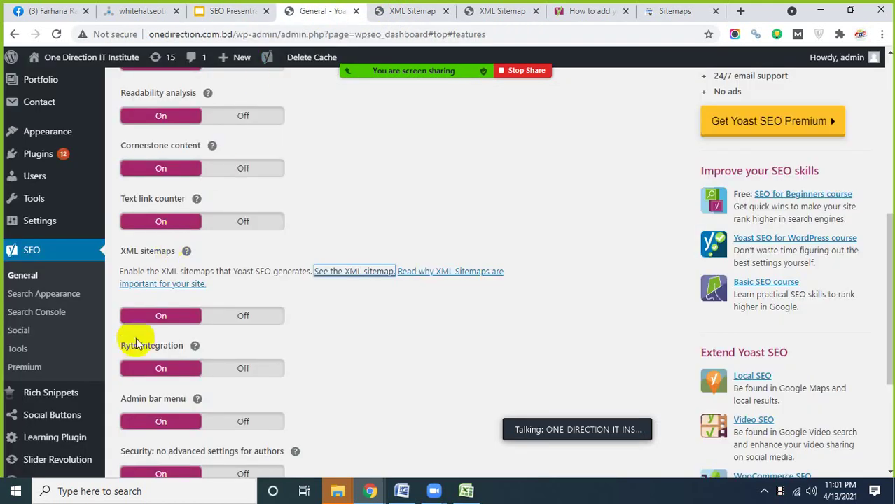
pyautogui.click(671, 12)
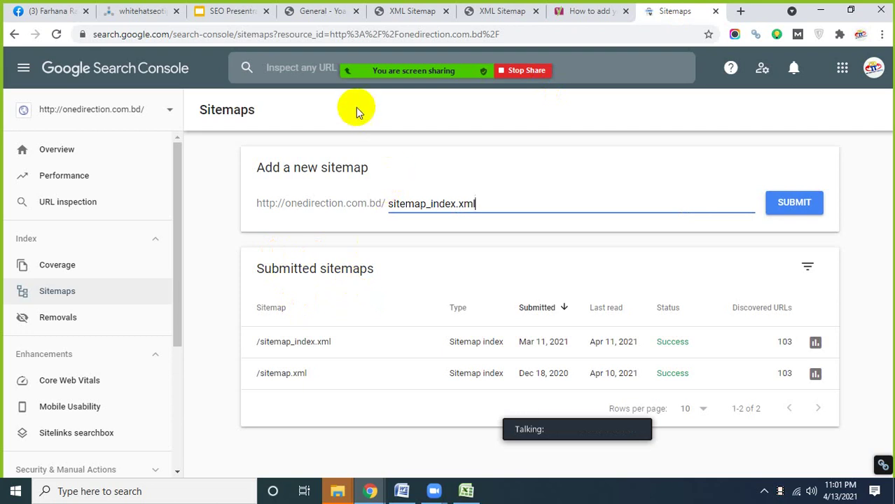
pyautogui.click(328, 14)
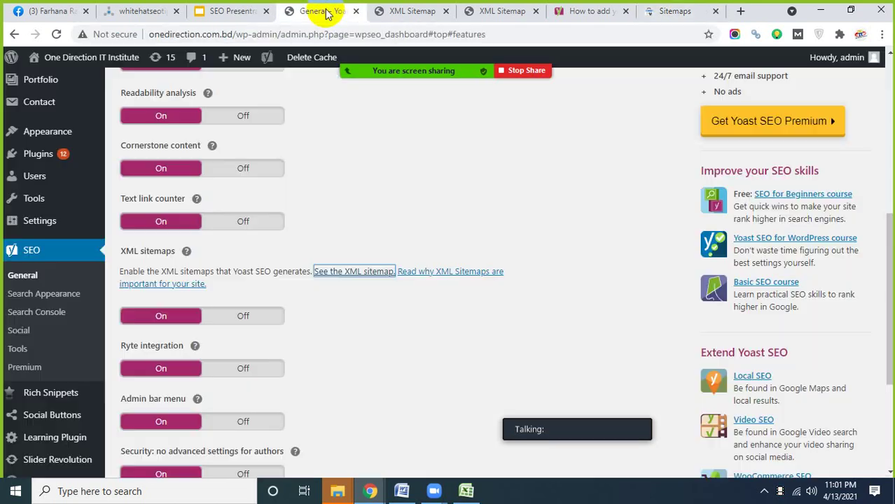
pyautogui.scroll(-1, 58, 311)
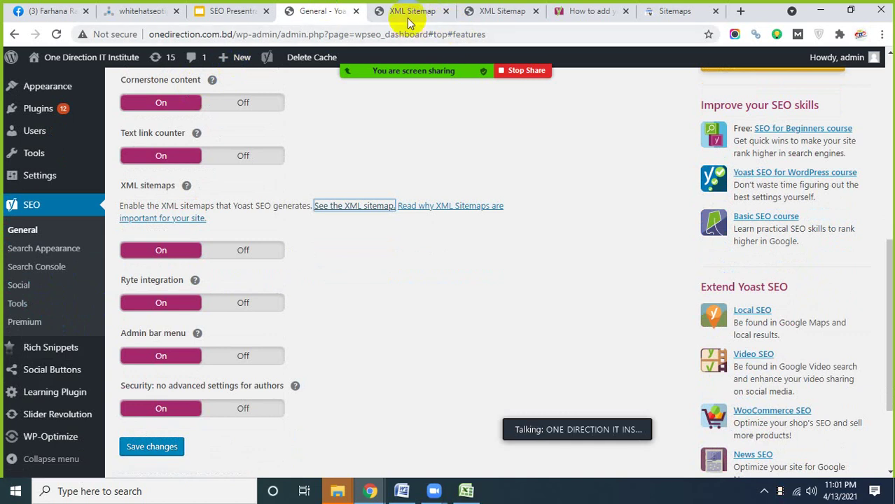
pyautogui.click(410, 14)
pyautogui.click(505, 11)
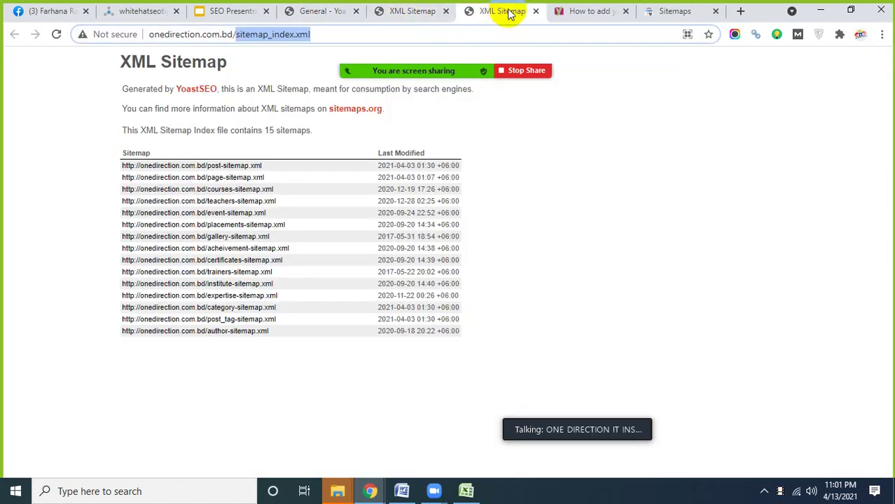
pyautogui.click(231, 11)
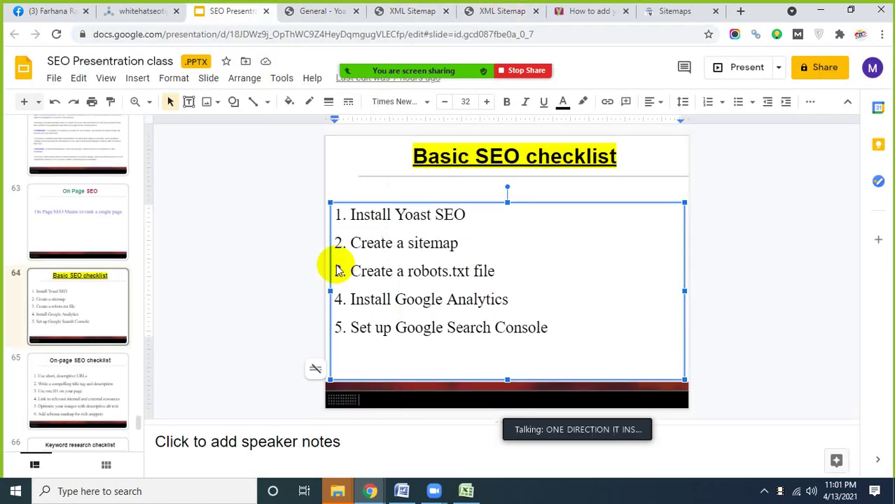
# - Highlight 'Create a robots.txt file' on the checklist, then go to Yoast SEO's Tools page
pyautogui.moveTo(495, 271); pyautogui.dragTo(352, 275)
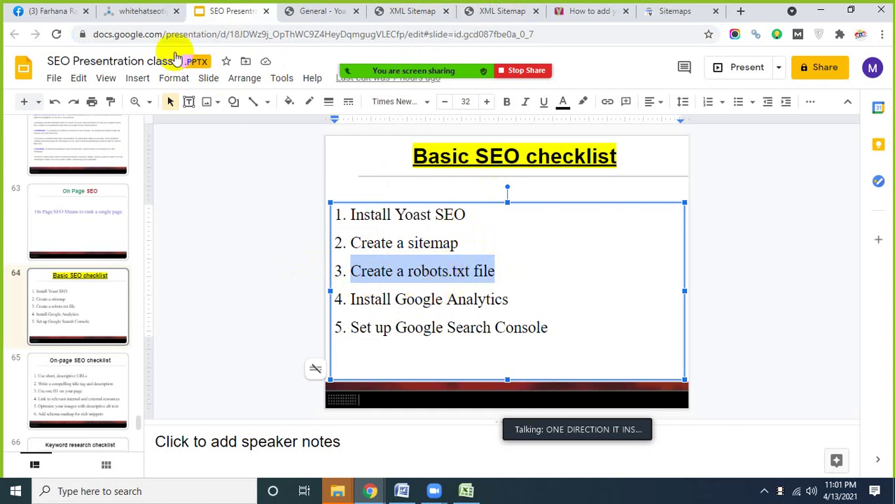
pyautogui.click(135, 13)
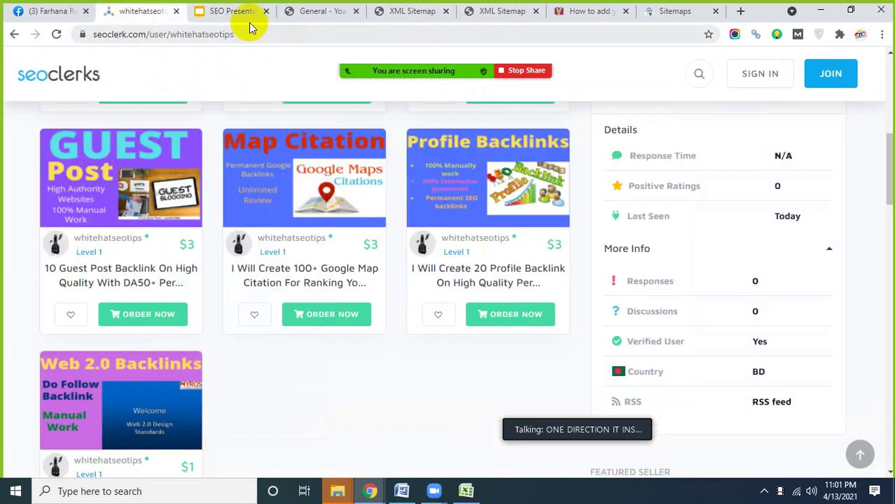
pyautogui.click(331, 12)
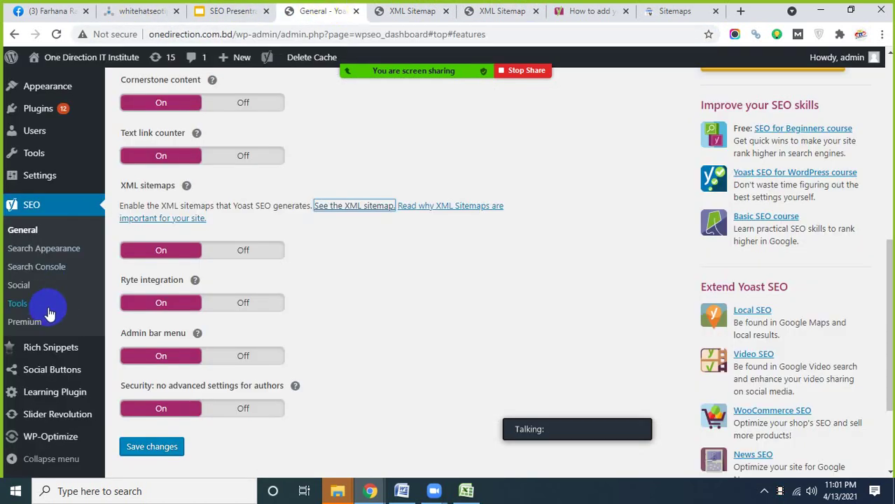
pyautogui.scroll(-1, 60, 287)
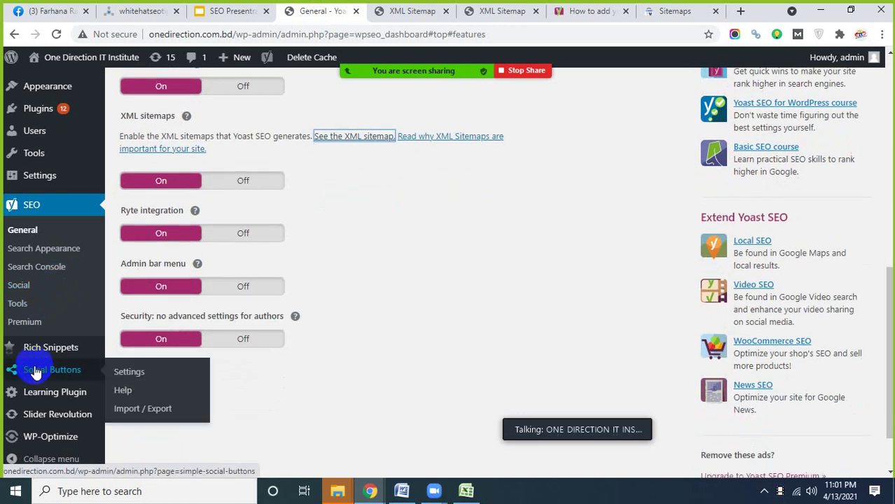
pyautogui.scroll(-1, 38, 366)
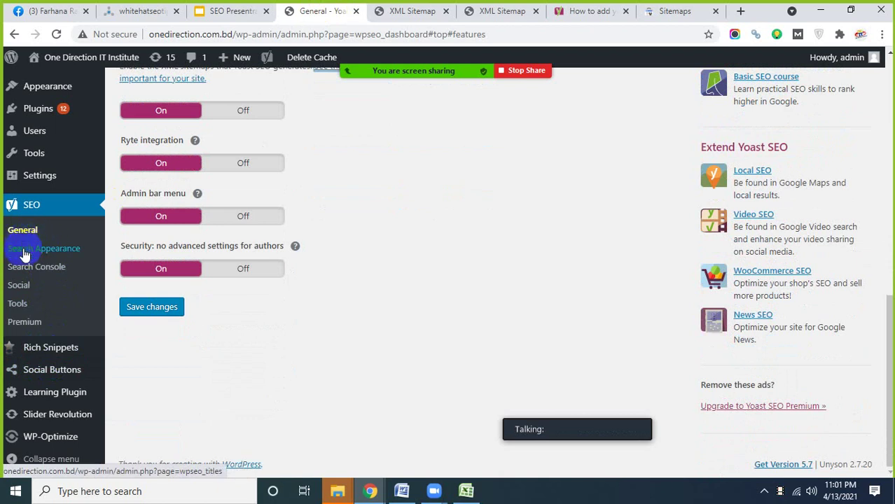
pyautogui.click(18, 304)
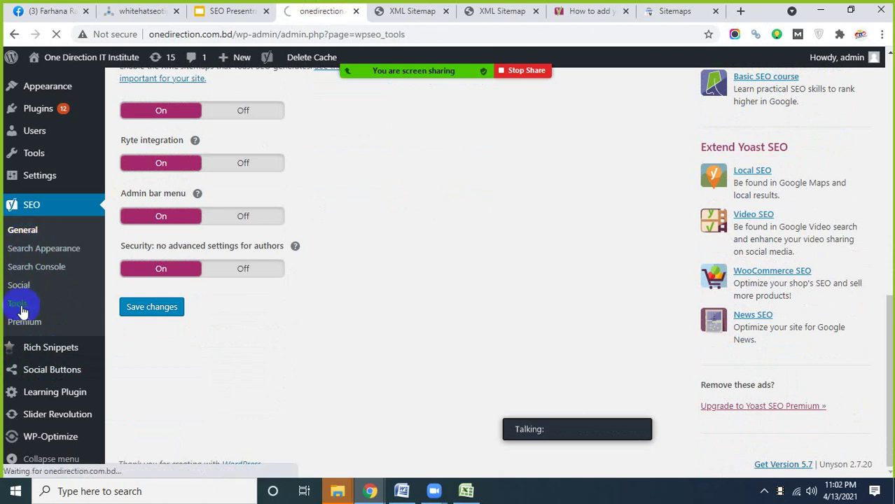
# - Open the Yoast file editor and scroll down to the robots.txt box
pyautogui.scroll(-1, 210, 354)
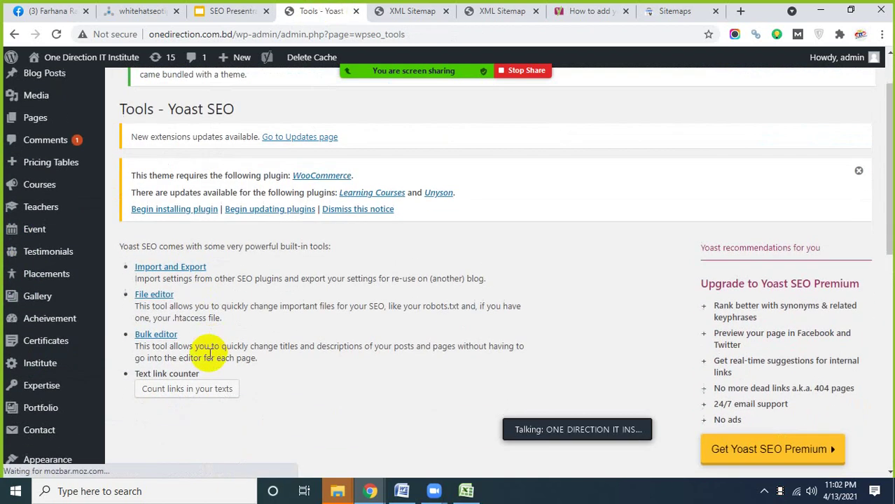
pyautogui.click(151, 295)
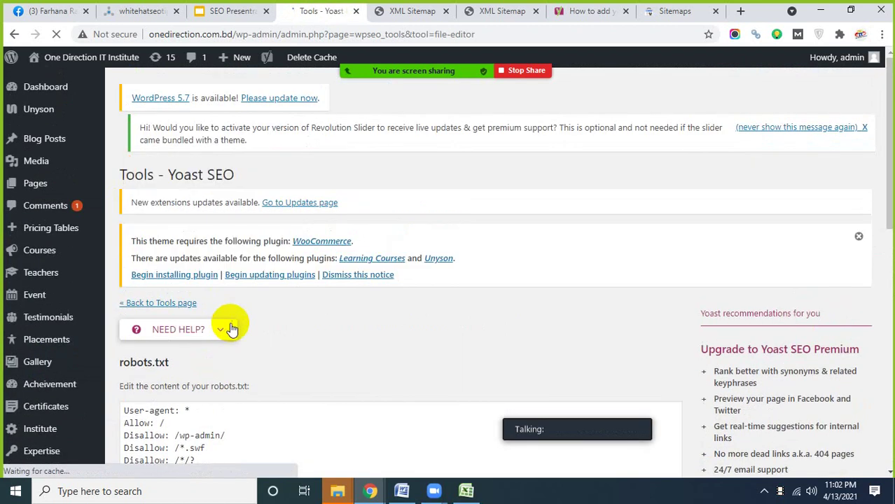
pyautogui.scroll(-3, 230, 325)
pyautogui.scroll(-1, 232, 326)
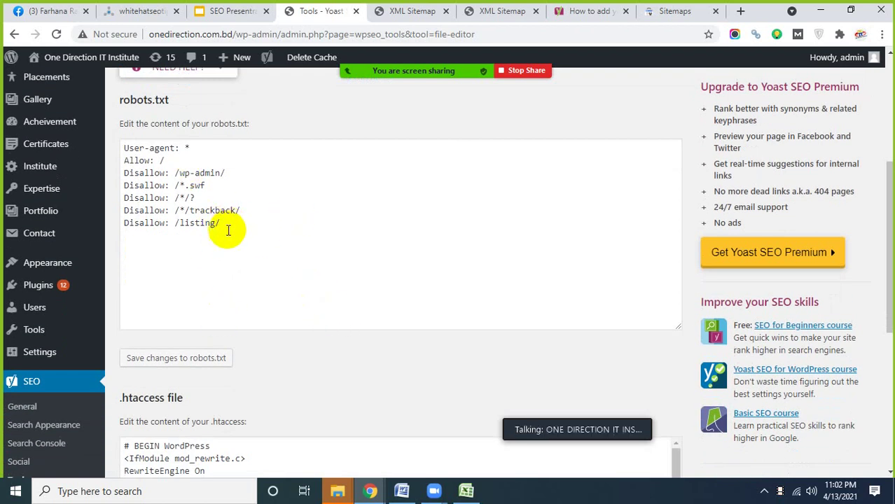
# - Select the robots.txt rules, including Disallow: /wp-admin/ and /listing/, to point them out
pyautogui.moveTo(221, 224); pyautogui.dragTo(123, 148)
pyautogui.click(267, 125)
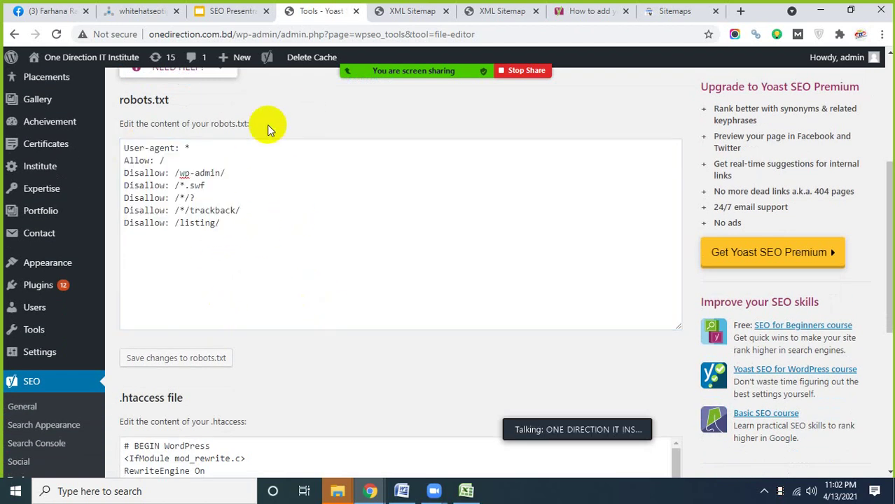
pyautogui.moveTo(222, 225); pyautogui.dragTo(123, 148)
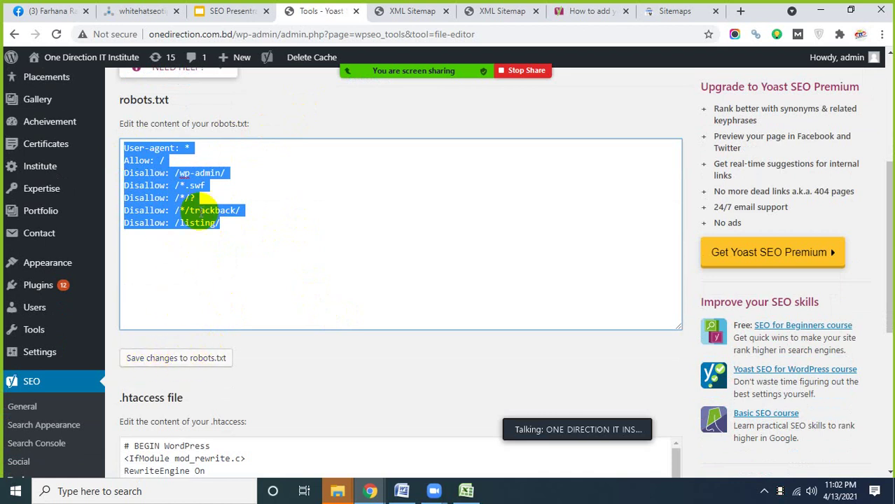
pyautogui.click(231, 236)
pyautogui.moveTo(231, 236); pyautogui.dragTo(124, 151)
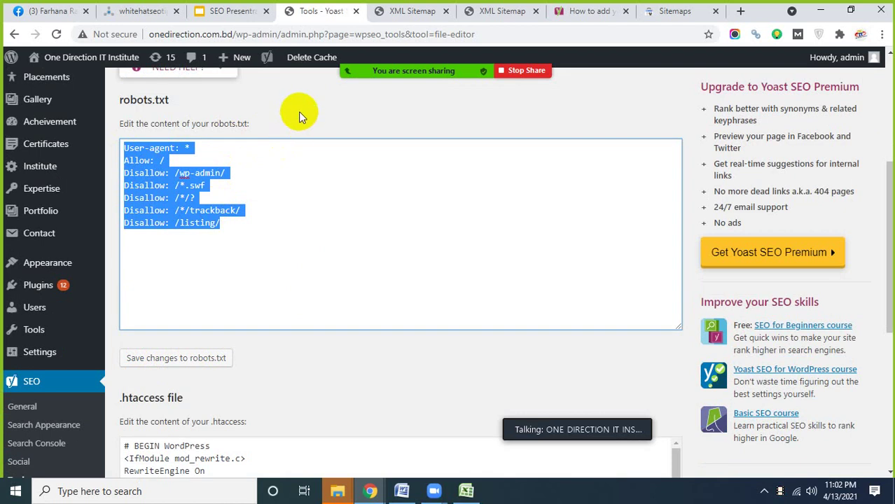
pyautogui.moveTo(235, 230); pyautogui.dragTo(124, 148)
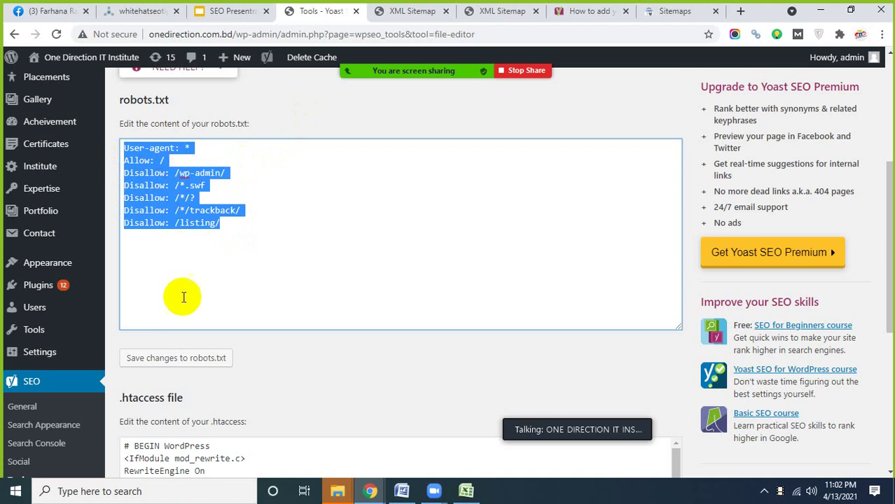
pyautogui.click(210, 229)
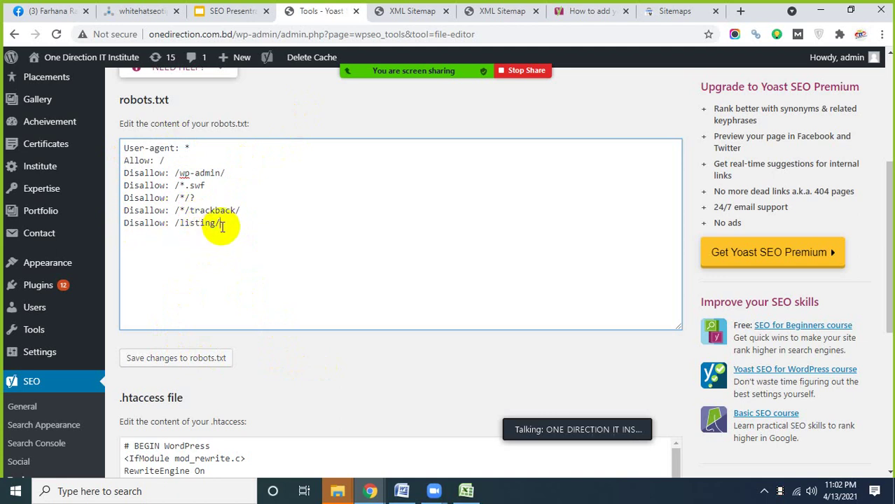
pyautogui.moveTo(221, 226); pyautogui.dragTo(192, 228)
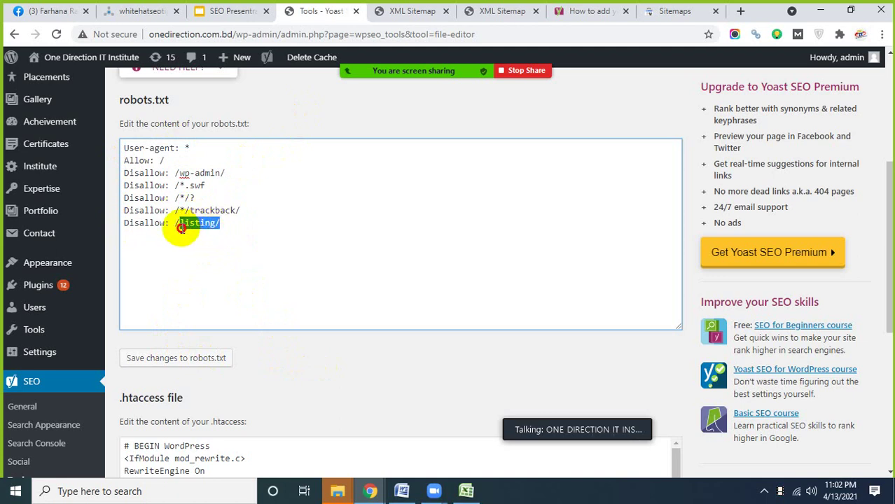
pyautogui.moveTo(225, 173); pyautogui.dragTo(179, 174)
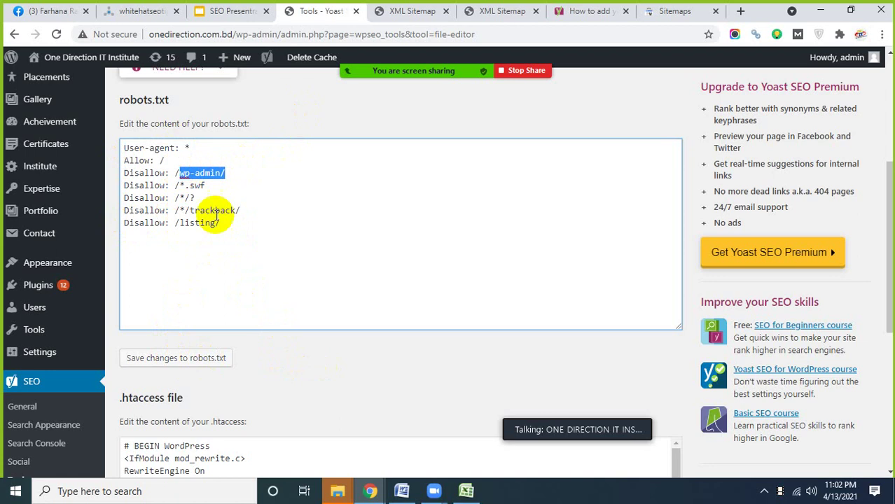
pyautogui.click(219, 225)
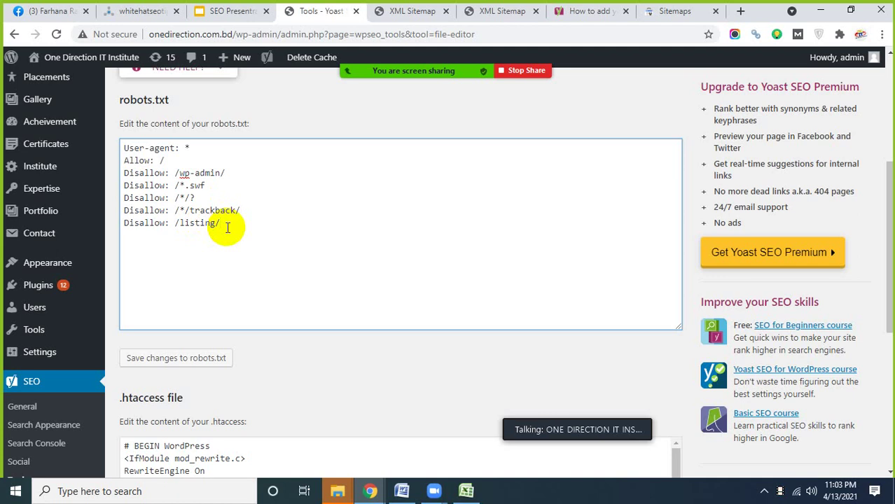
pyautogui.moveTo(226, 226); pyautogui.dragTo(181, 227)
pyautogui.click(195, 233)
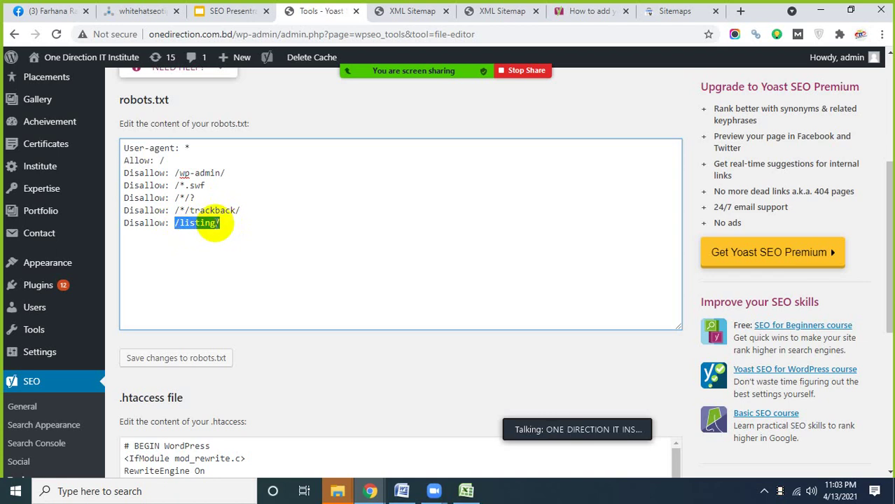
pyautogui.click(222, 224)
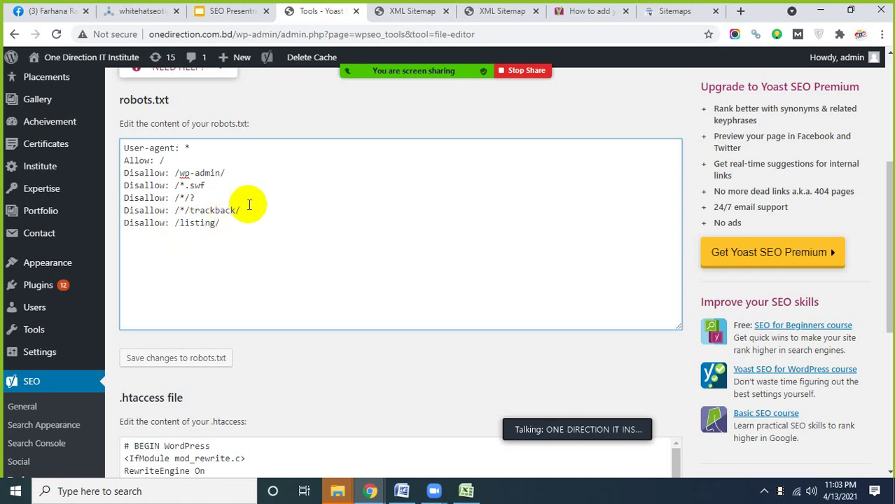
pyautogui.moveTo(242, 210)
pyautogui.mouseDown()
pyautogui.moveTo(176, 210)
pyautogui.moveTo(190, 198)
pyautogui.moveTo(180, 173)
pyautogui.mouseUp()
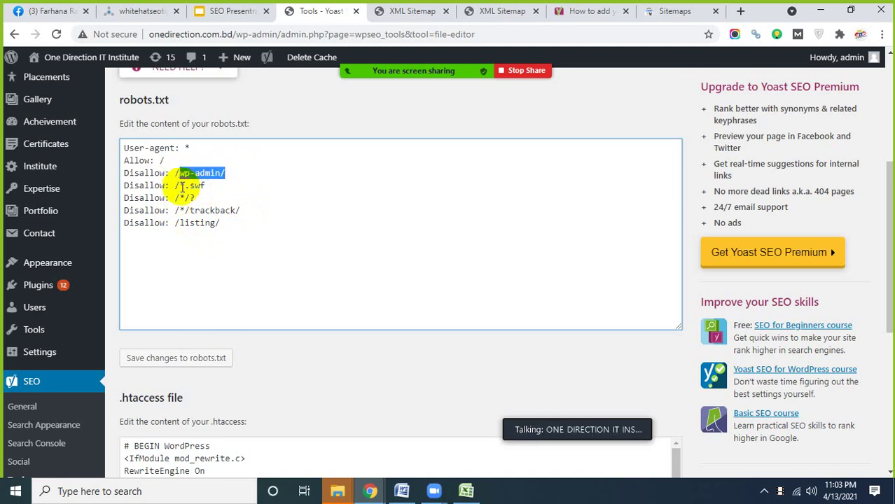
pyautogui.click(203, 223)
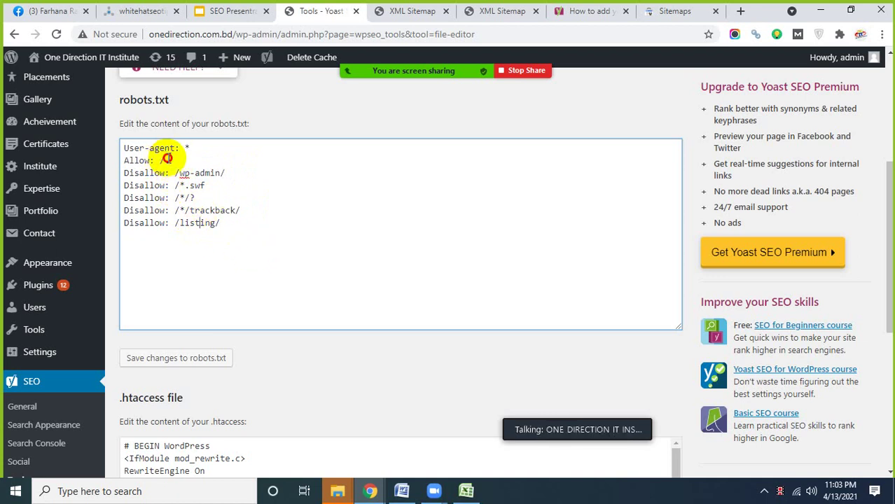
pyautogui.moveTo(166, 159); pyautogui.dragTo(128, 163)
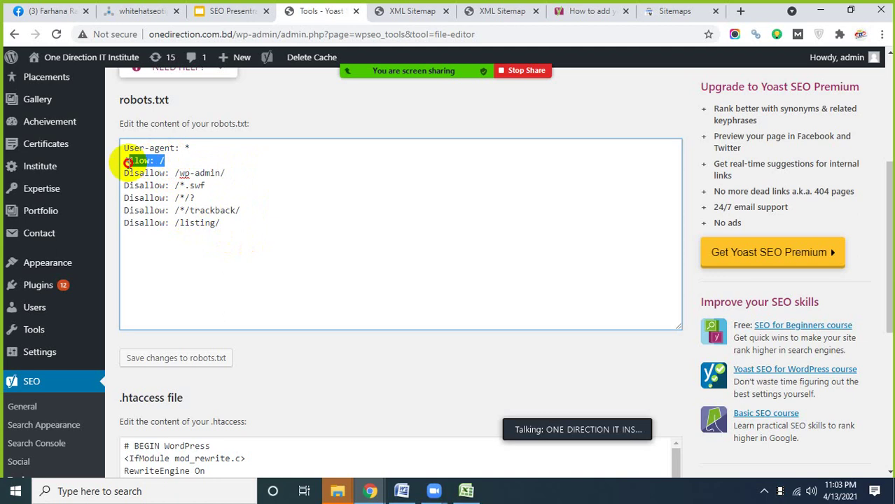
pyautogui.click(167, 161)
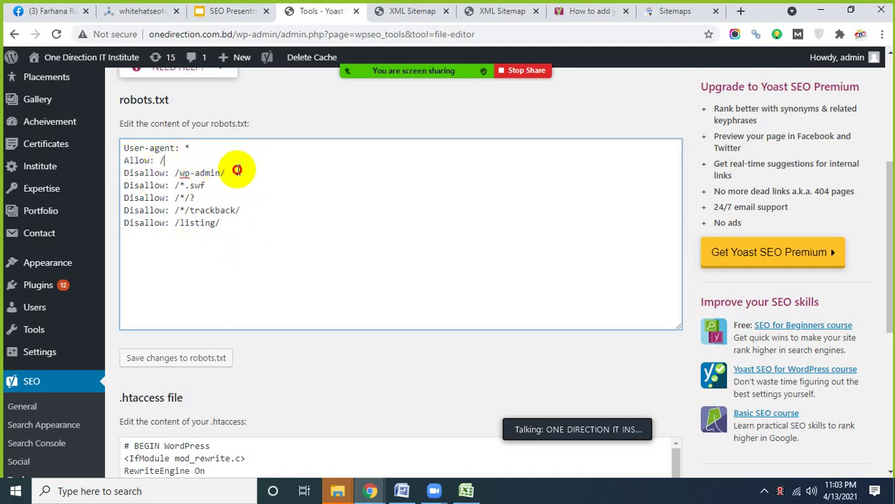
pyautogui.moveTo(236, 172); pyautogui.dragTo(120, 175)
pyautogui.moveTo(223, 223); pyautogui.dragTo(128, 173)
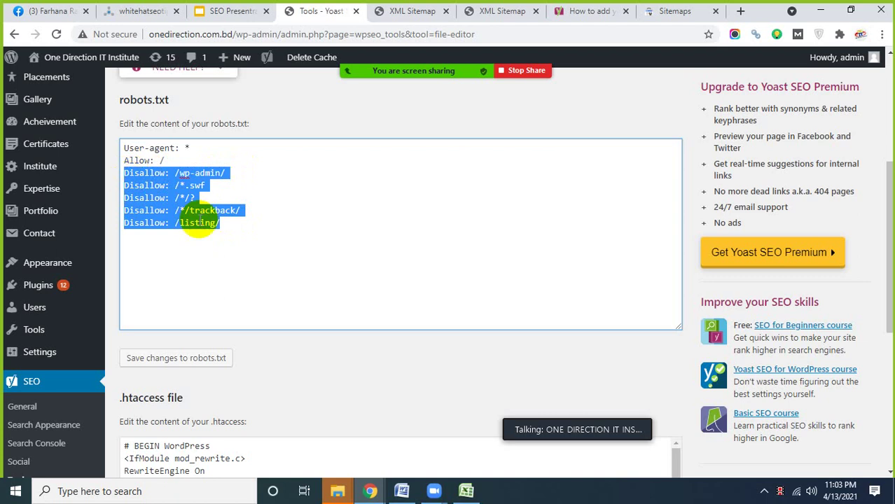
pyautogui.click(201, 222)
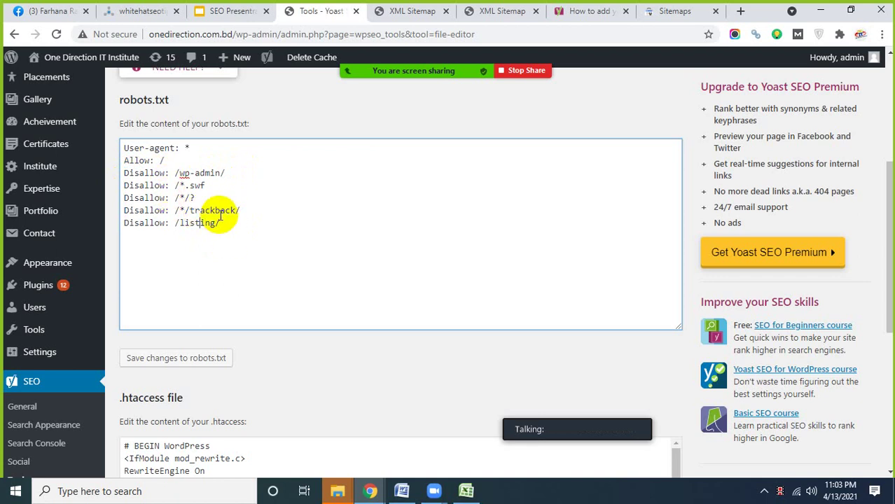
pyautogui.moveTo(227, 229); pyautogui.dragTo(126, 147)
pyautogui.click(232, 228)
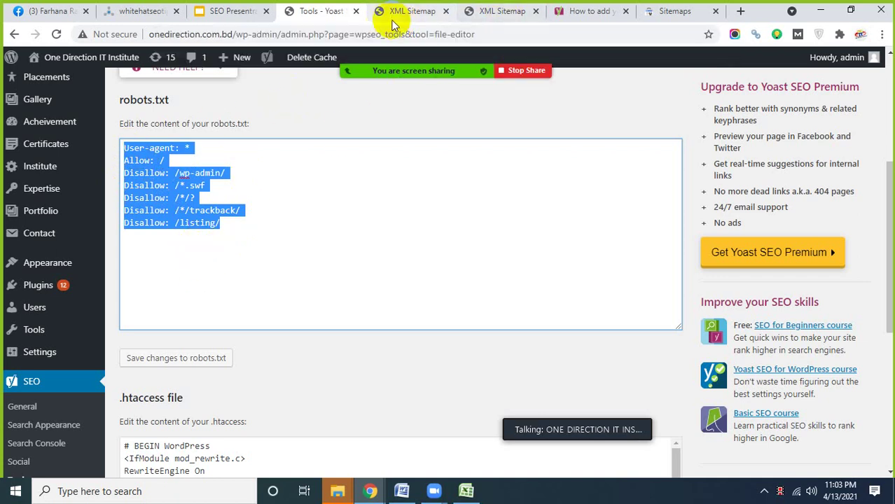
pyautogui.click(231, 12)
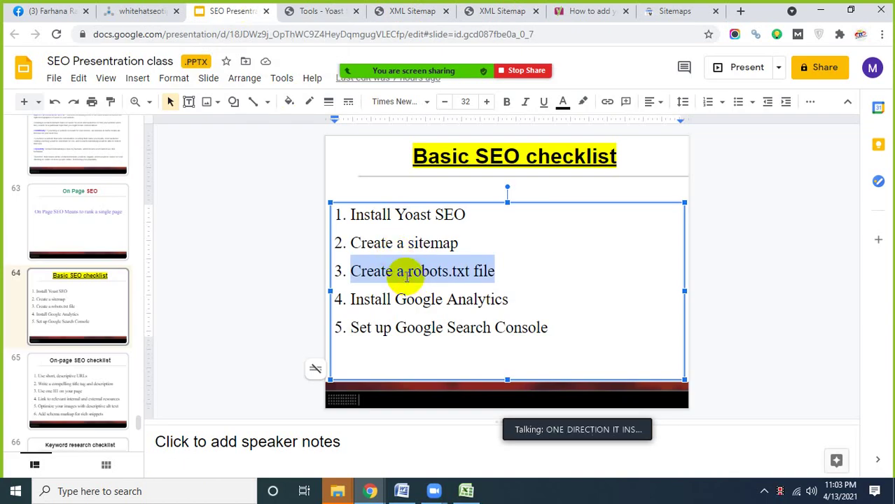
pyautogui.click(407, 276)
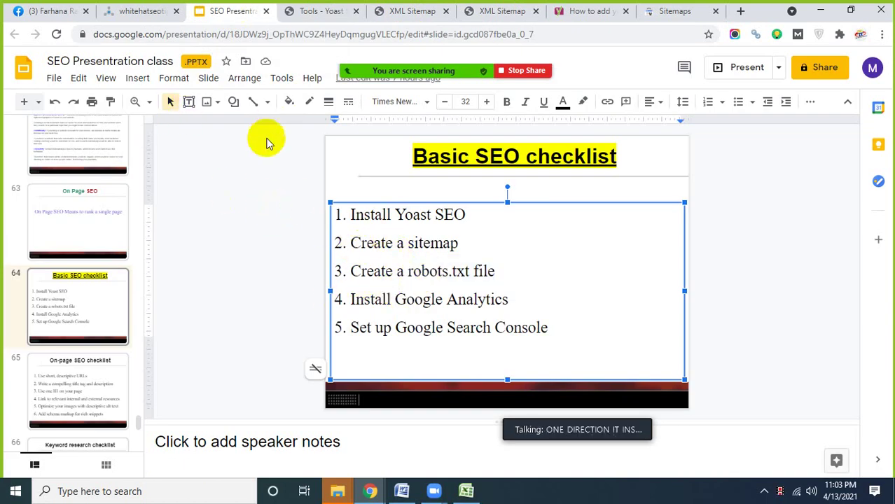
pyautogui.click(318, 12)
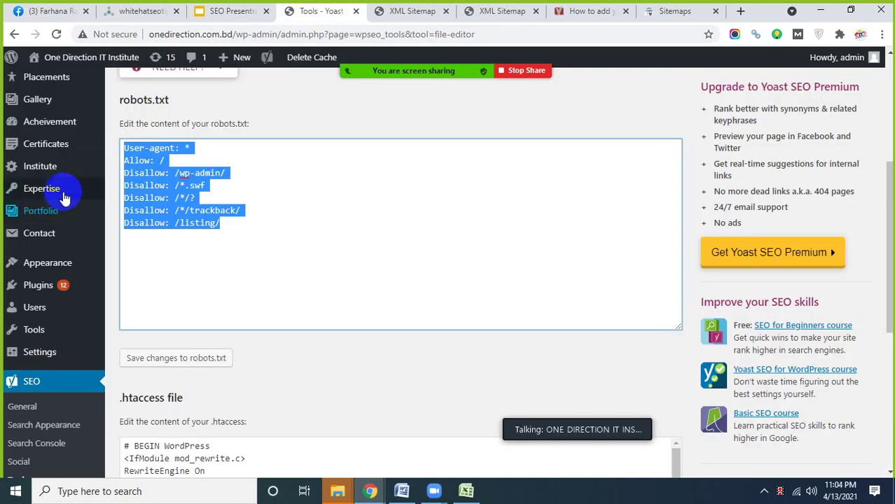
pyautogui.scroll(-2, 31, 371)
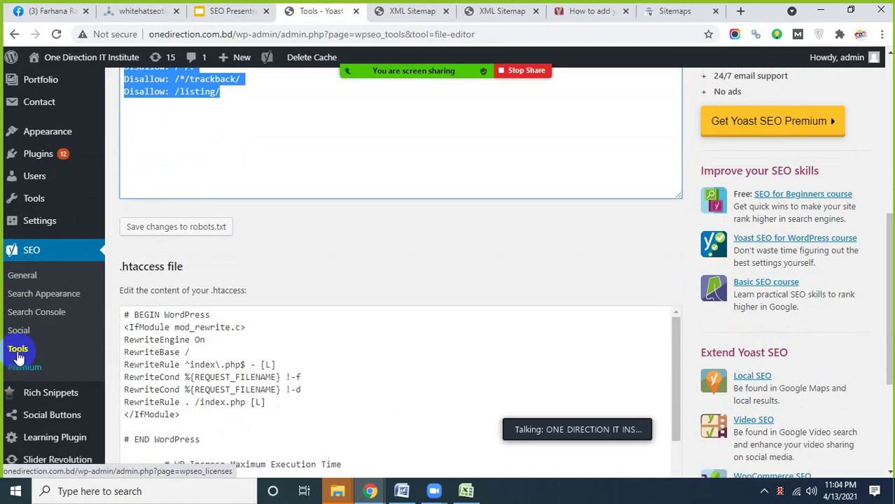
pyautogui.click(18, 358)
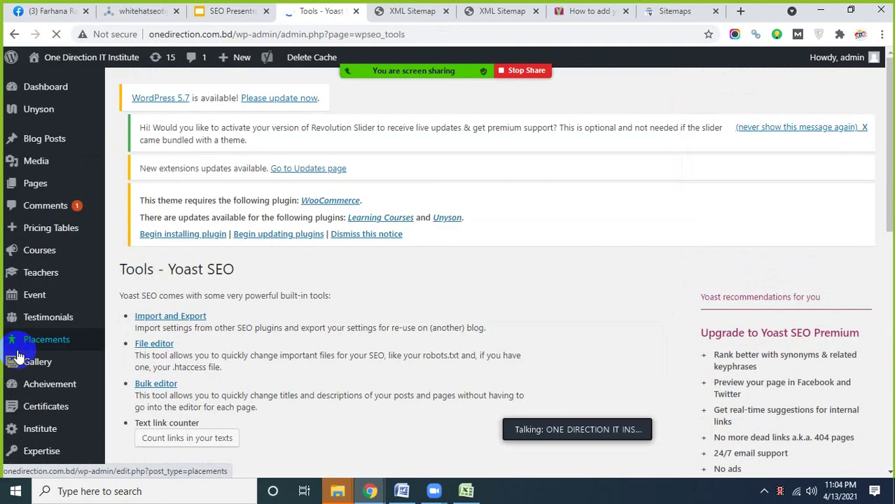
pyautogui.click(148, 365)
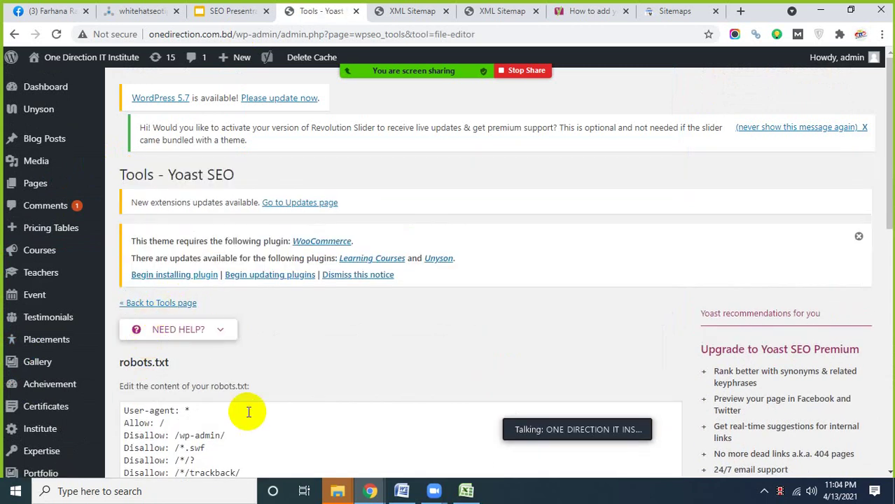
pyautogui.scroll(-2, 240, 390)
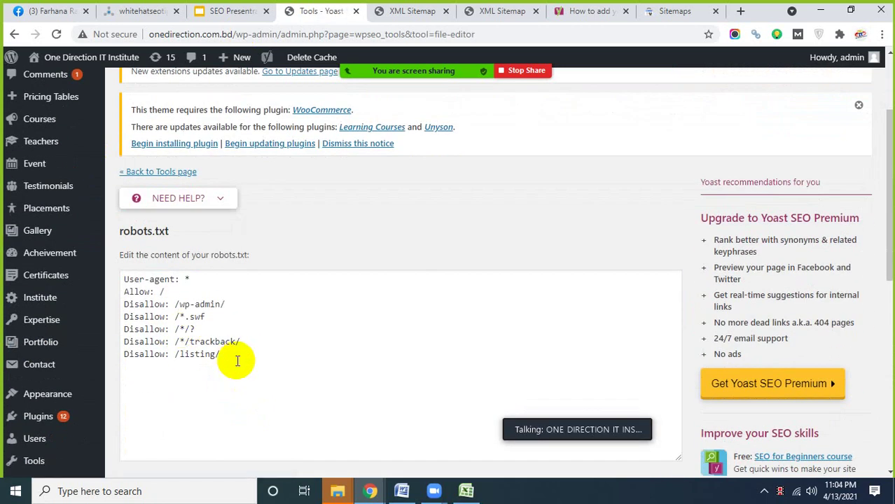
pyautogui.moveTo(236, 360); pyautogui.dragTo(120, 286)
pyautogui.moveTo(234, 360); pyautogui.dragTo(121, 283)
pyautogui.hotkey('ctrl', 'c')
pyautogui.press('BackSpace')
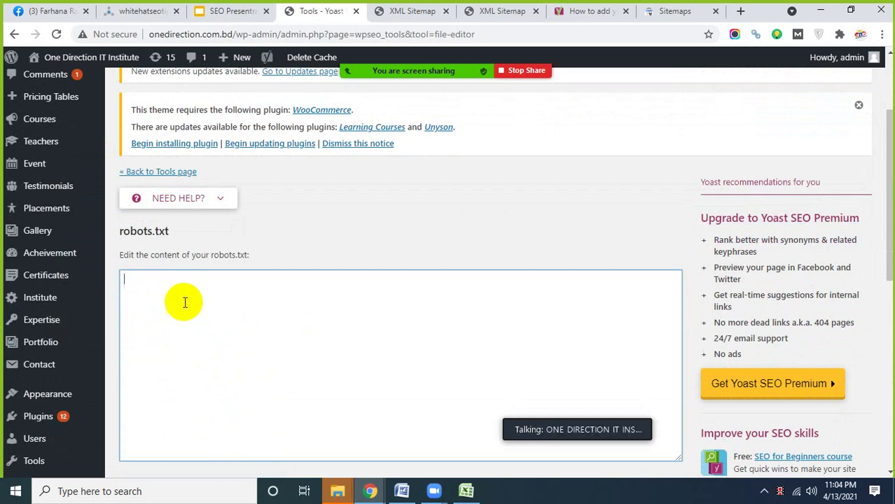
pyautogui.hotkey('ctrl', 'v')
pyautogui.scroll(-2, 256, 330)
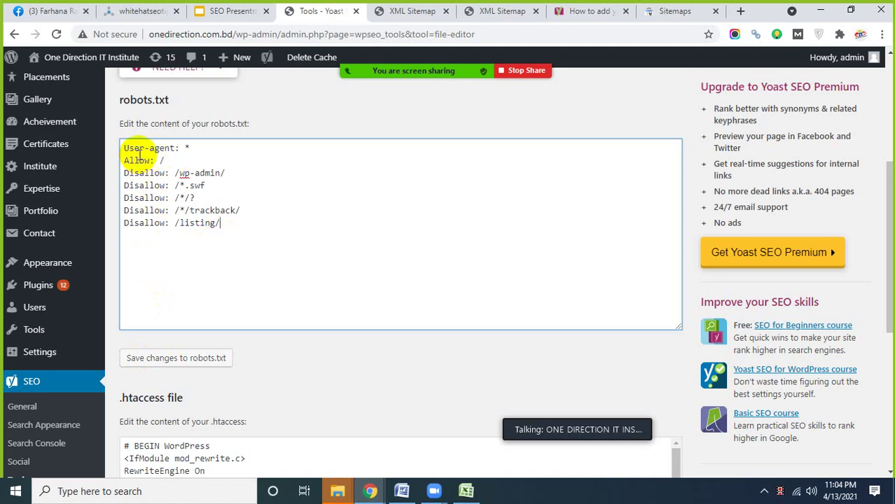
pyautogui.moveTo(221, 226); pyautogui.dragTo(117, 174)
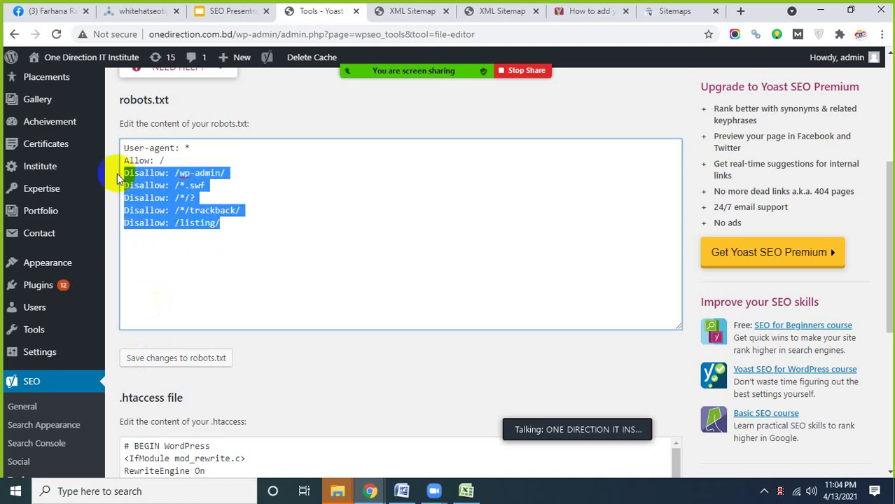
pyautogui.click(336, 102)
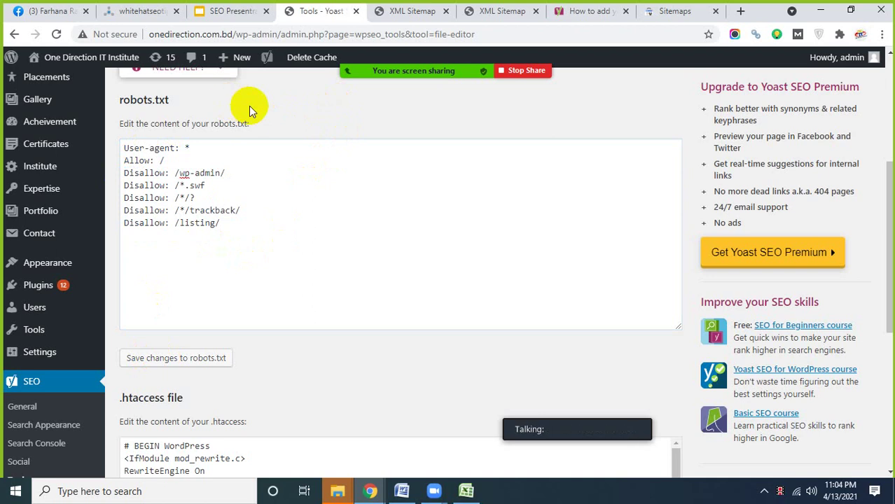
pyautogui.moveTo(529, 54)
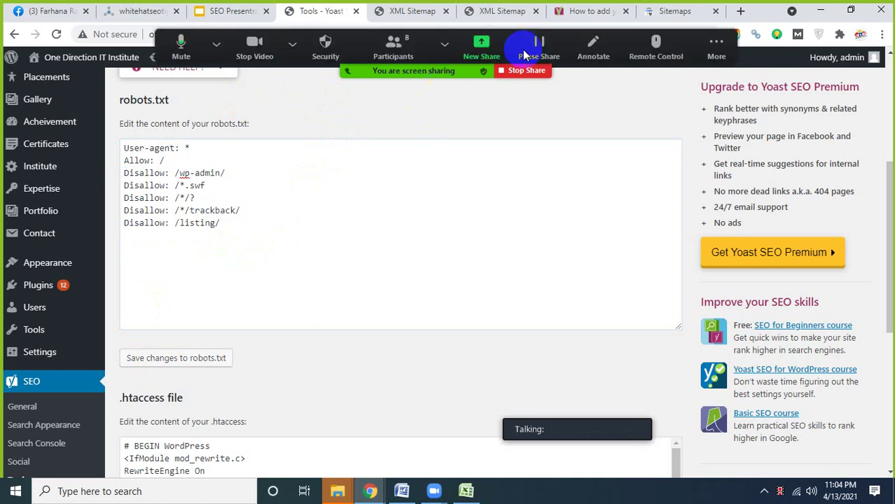
# - Highlight checklist item 5, 'Set up Google Search Console', then return to the Sitemaps page
pyautogui.click(672, 10)
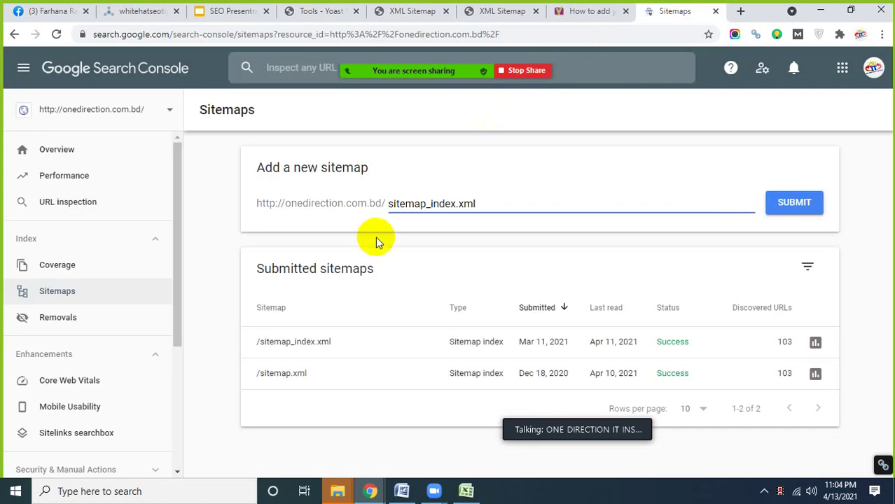
pyautogui.click(237, 11)
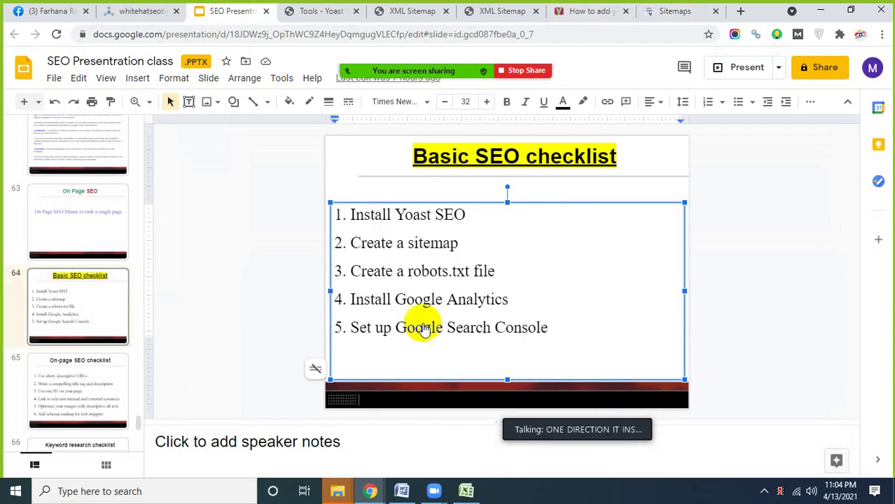
pyautogui.moveTo(559, 327); pyautogui.dragTo(352, 326)
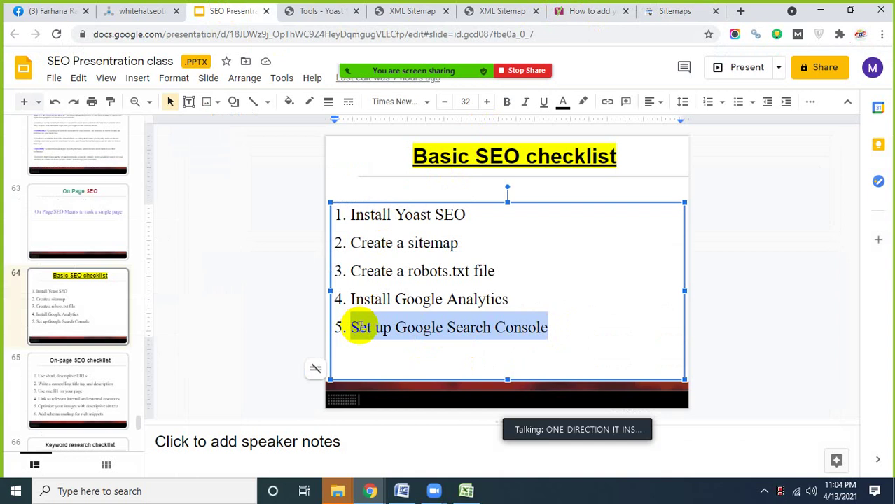
pyautogui.click(429, 329)
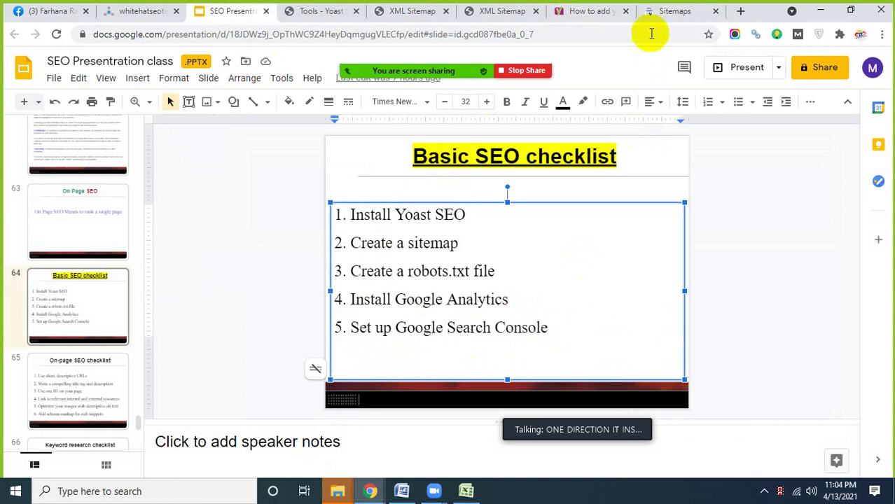
pyautogui.click(671, 12)
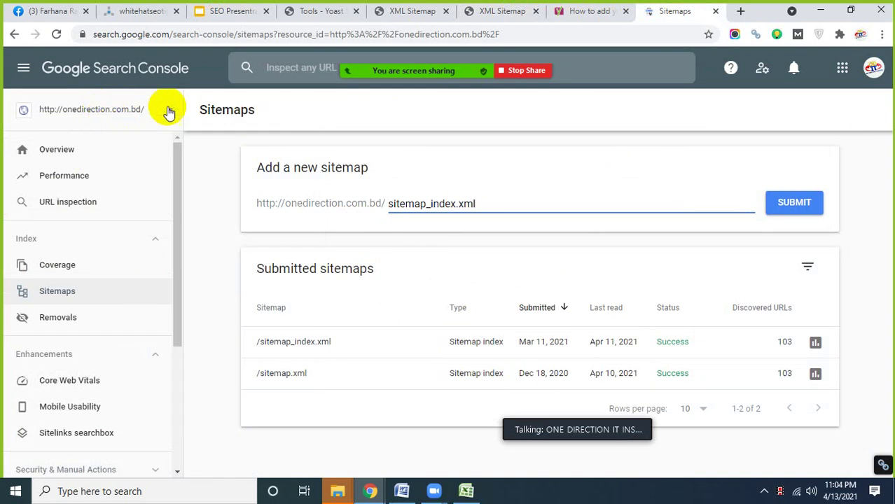
# - Open the site Overview and scroll through its Performance and Coverage cards
pyautogui.click(68, 148)
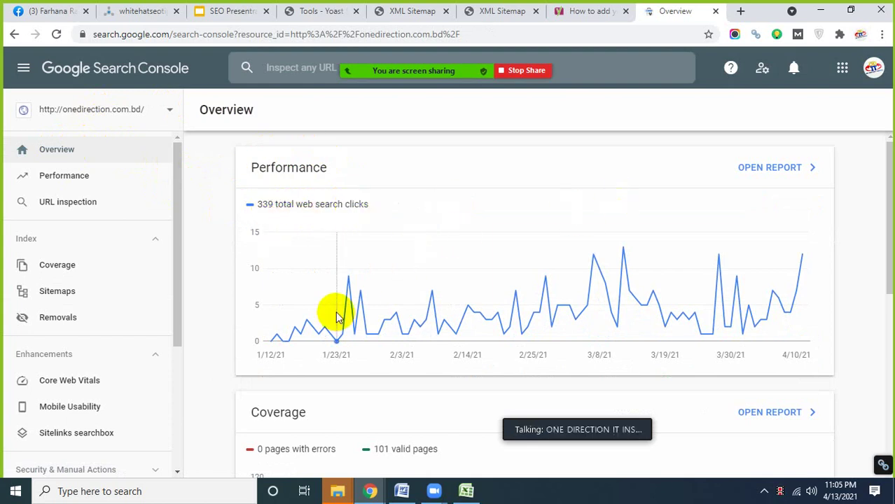
pyautogui.scroll(-1, 336, 311)
pyautogui.scroll(1, 335, 309)
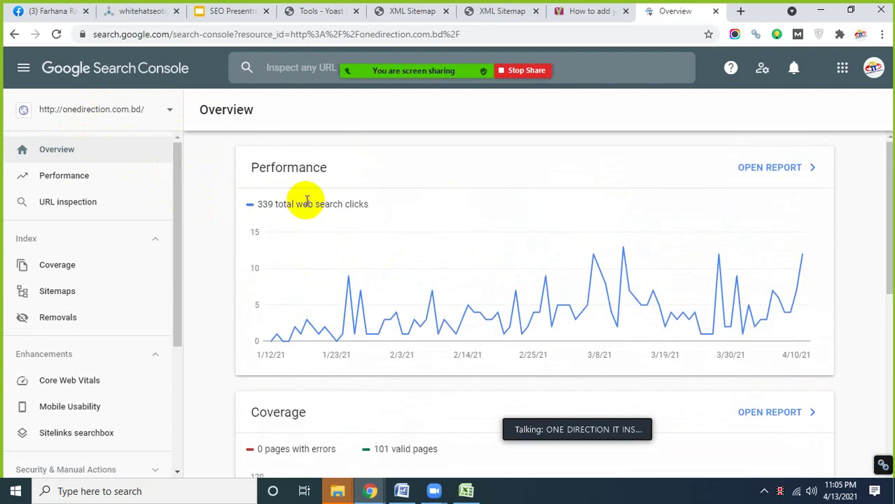
pyautogui.scroll(-4, 307, 201)
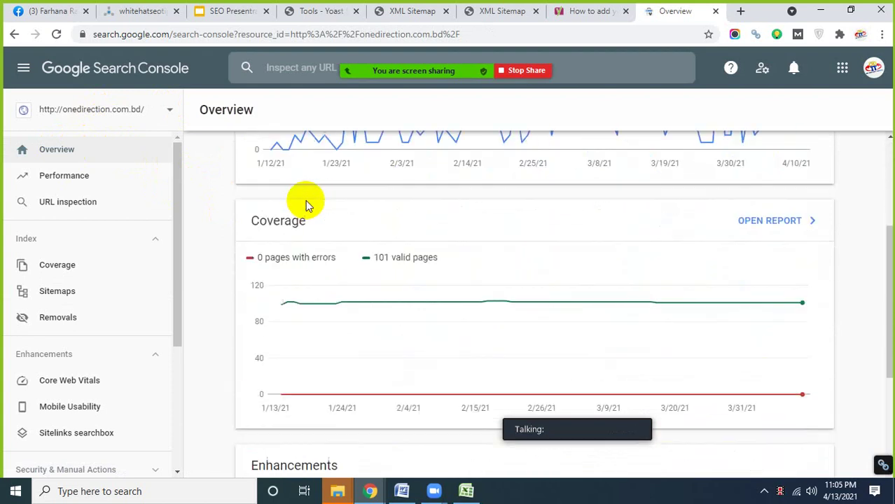
pyautogui.scroll(-1, 333, 269)
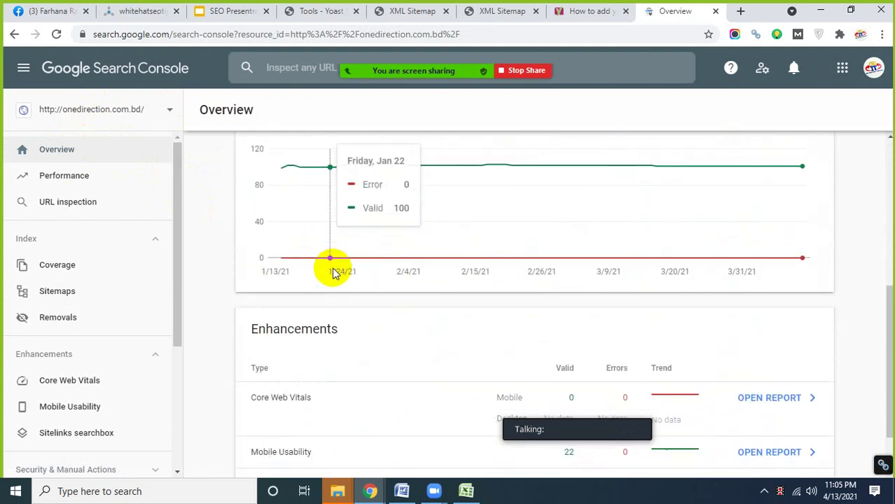
pyautogui.scroll(3, 334, 271)
pyautogui.scroll(1, 335, 272)
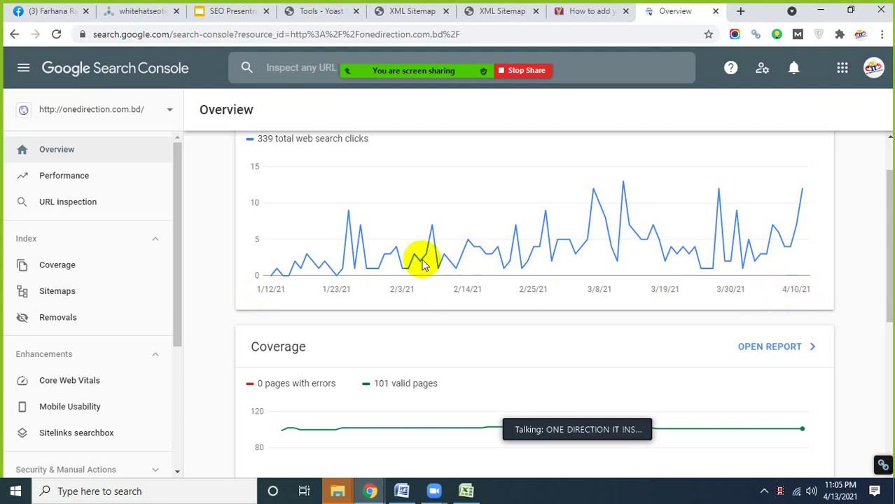
# - Scroll down to the Enhancements card, then open the full Performance report
pyautogui.moveTo(335, 177)
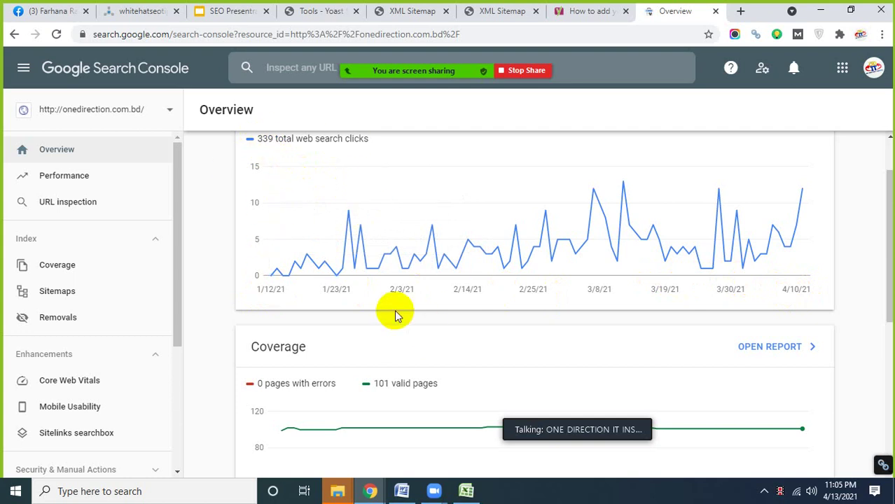
pyautogui.scroll(-2, 394, 310)
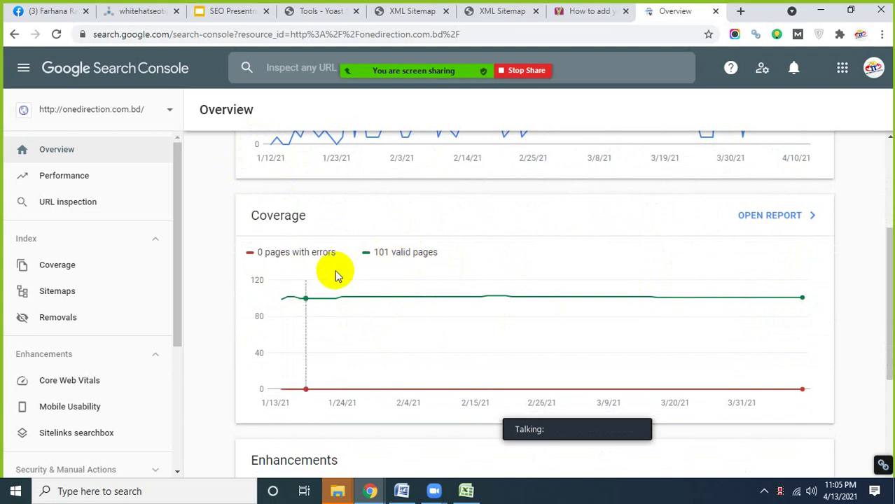
pyautogui.scroll(-1, 398, 273)
pyautogui.scroll(-4, 398, 272)
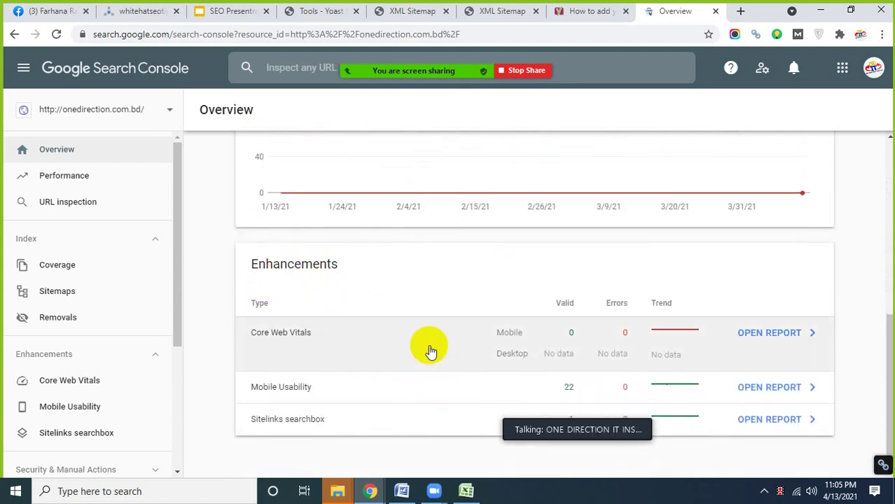
pyautogui.scroll(5, 357, 343)
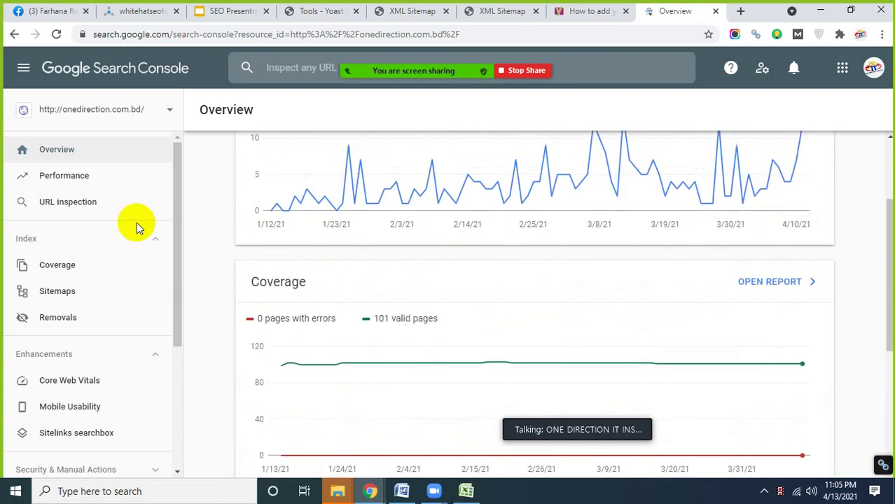
pyautogui.click(66, 180)
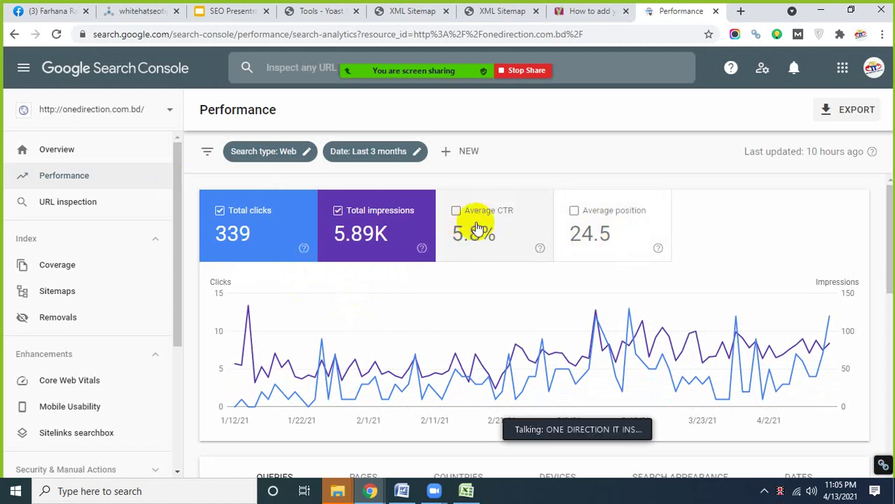
# - Read the explanation for the Average CTR card showing 5.8% over the last 3 months
pyautogui.moveTo(541, 250)
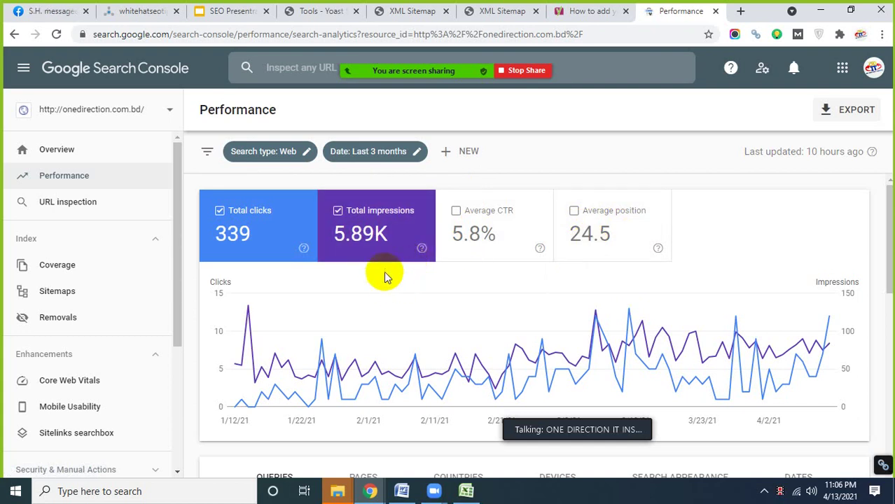
# - Set the Performance report to the last 7 days: 43 clicks, 566 impressions, 7.6% CTR
pyautogui.click(374, 156)
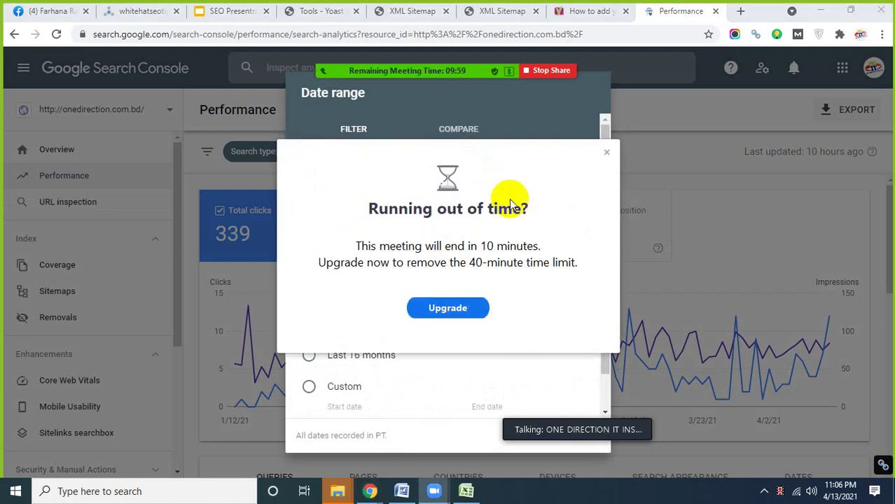
pyautogui.click(606, 154)
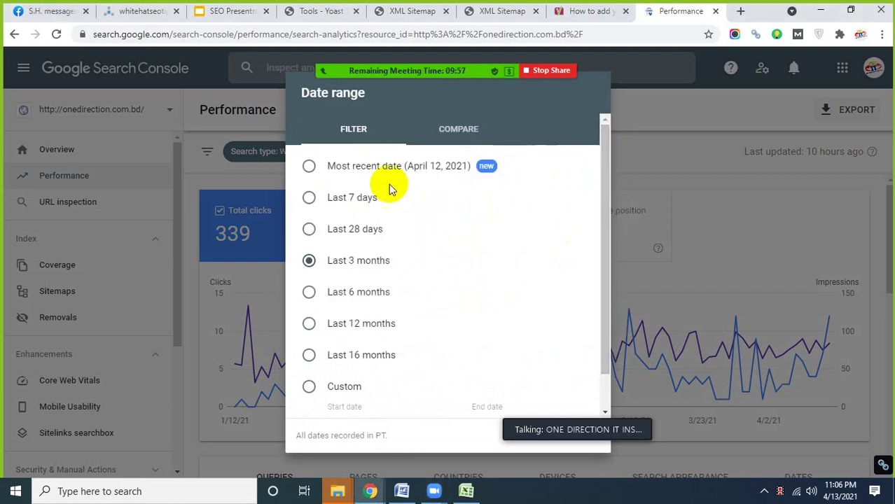
pyautogui.click(364, 201)
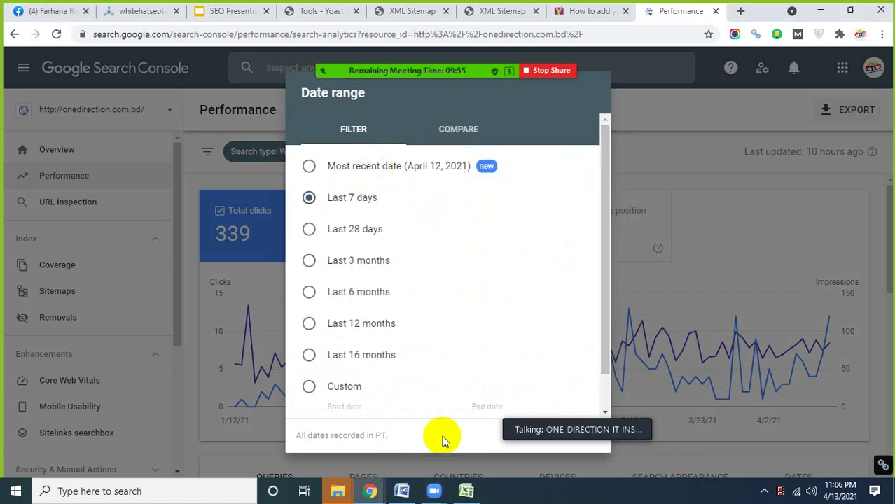
pyautogui.scroll(-1, 592, 315)
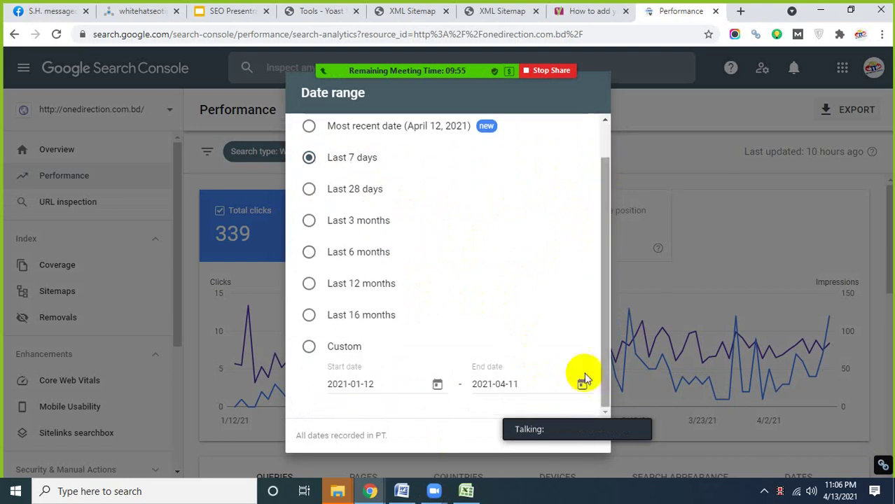
pyautogui.moveTo(569, 430); pyautogui.dragTo(697, 391)
pyautogui.click(581, 435)
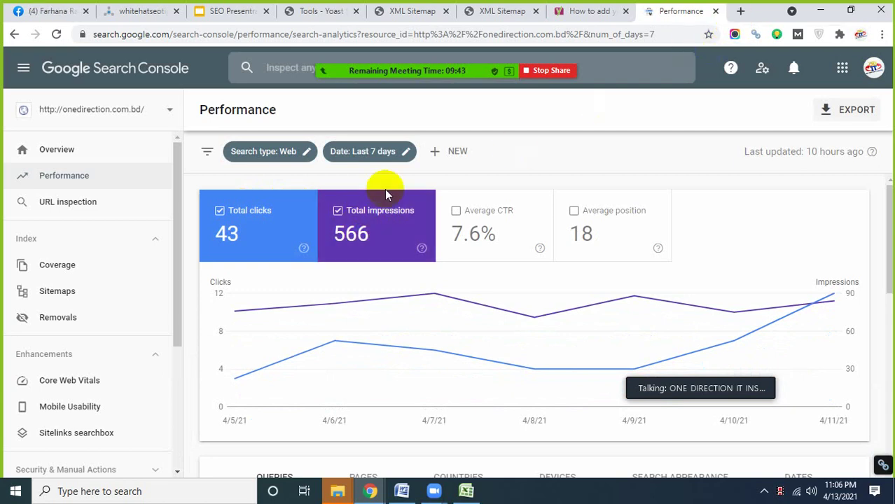
# - Scroll to the Queries table of 79 queries, led by 'one direction it institute' (15 clicks)
pyautogui.scroll(-4, 391, 270)
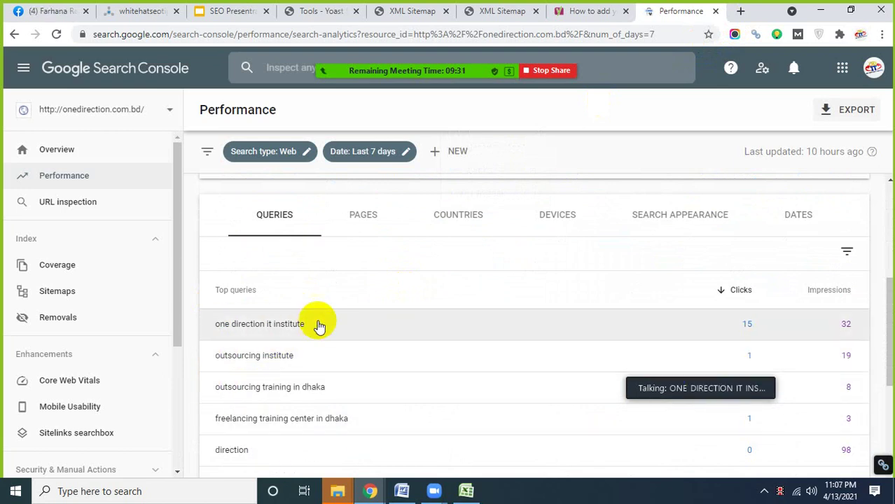
pyautogui.scroll(-1, 301, 309)
pyautogui.scroll(2, 315, 336)
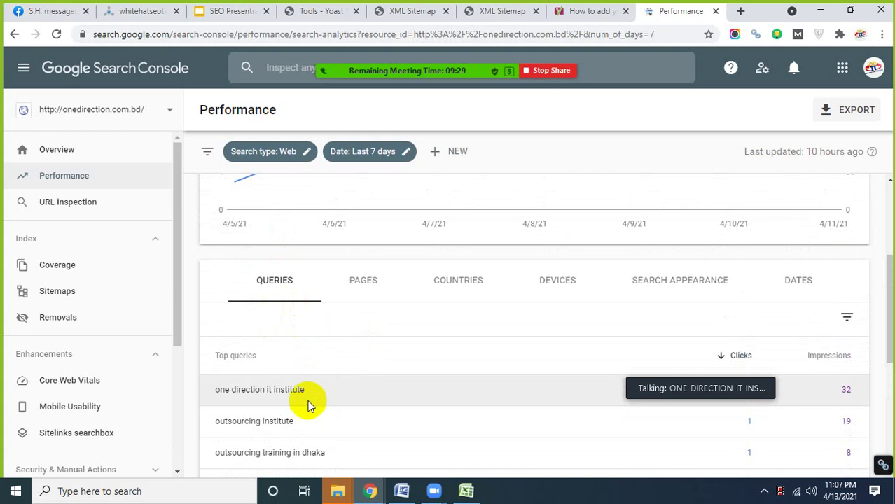
pyautogui.scroll(-4, 304, 375)
pyautogui.scroll(2, 305, 382)
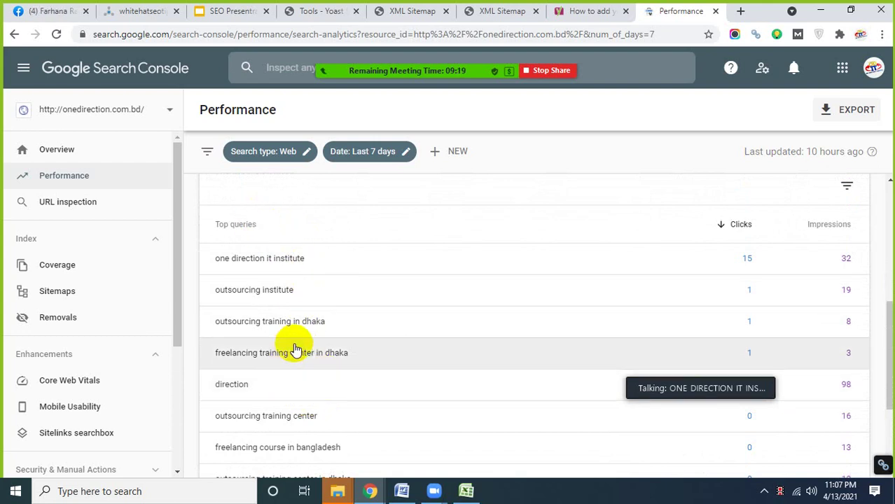
pyautogui.scroll(-2, 298, 344)
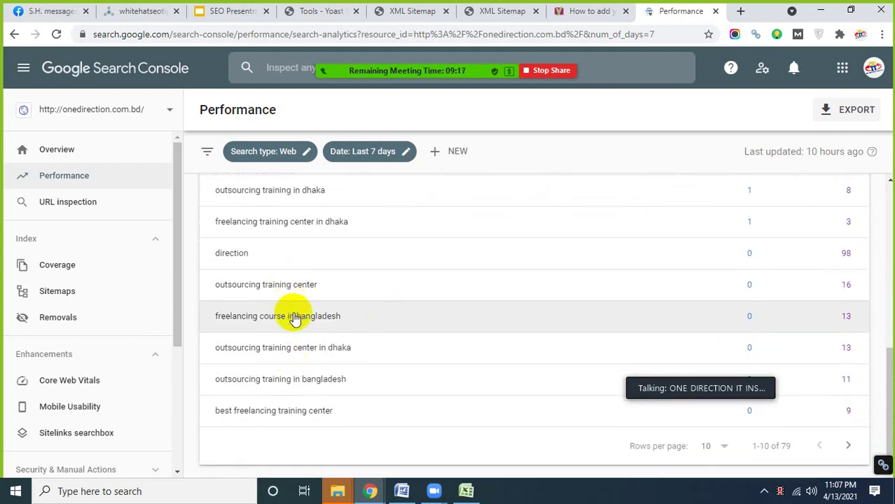
pyautogui.scroll(-1, 339, 347)
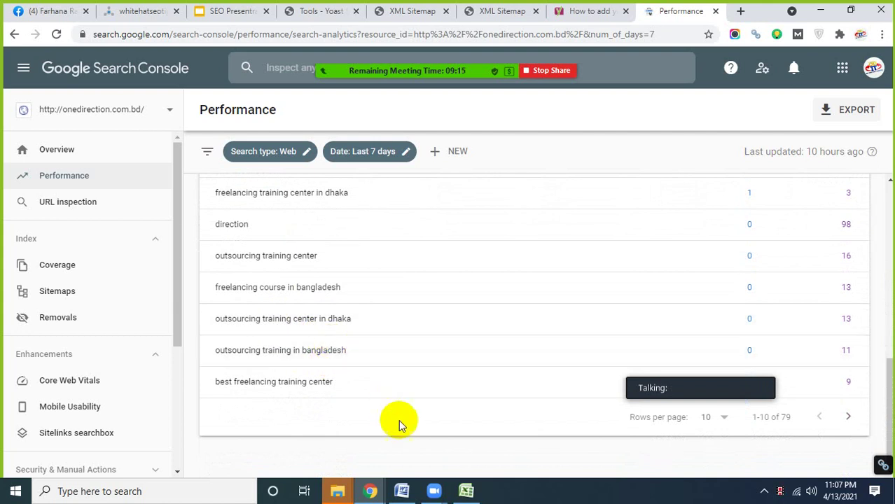
pyautogui.click(64, 210)
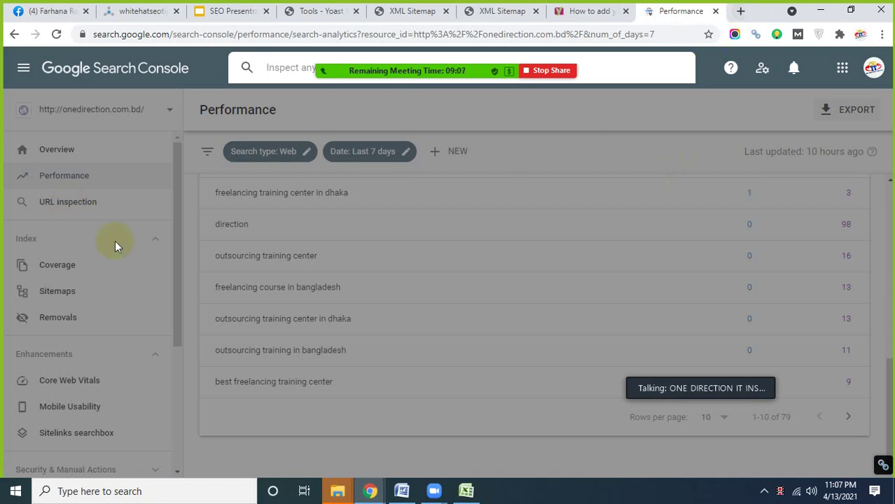
# - Load onedirection.com.bd in a new browser tab
pyautogui.click(742, 12)
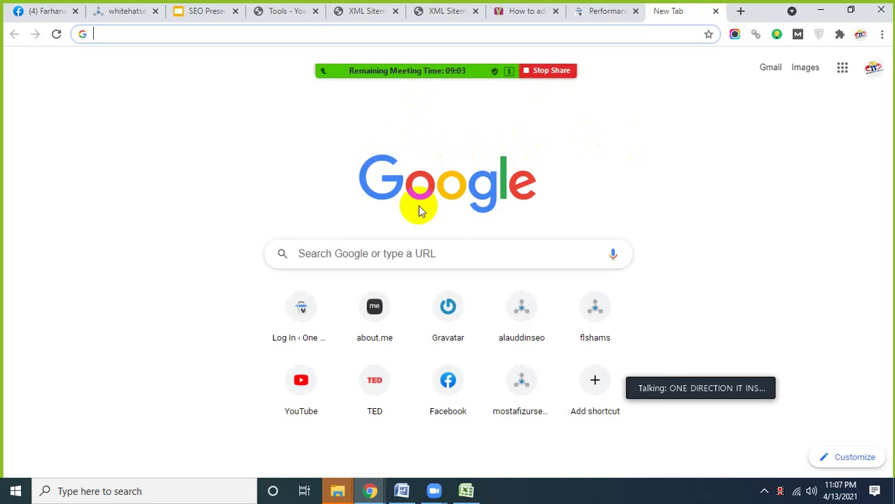
pyautogui.click(190, 35)
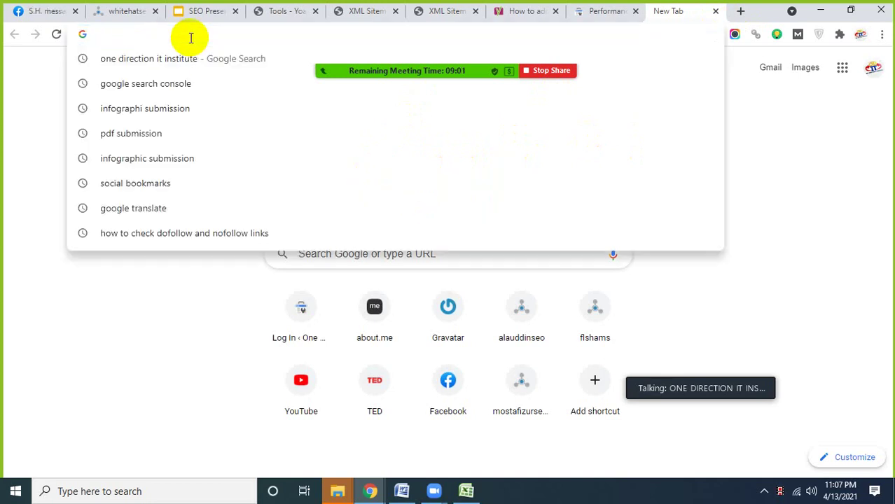
pyautogui.write('on')
pyautogui.press('Right')
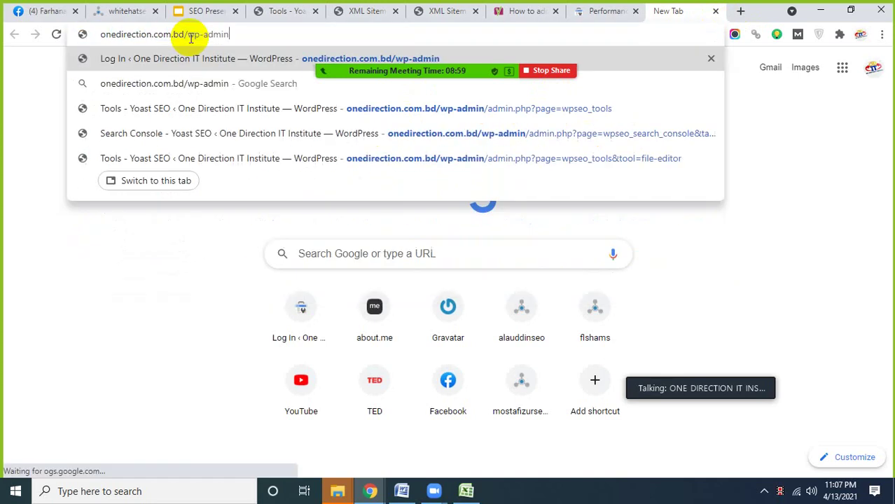
pyautogui.press('BackSpace')
pyautogui.press('BackSpace')
pyautogui.press('BackSpace')
pyautogui.press('BackSpace')
pyautogui.press('BackSpace')
pyautogui.press('BackSpace')
pyautogui.press('BackSpace')
pyautogui.press('BackSpace')
pyautogui.press('BackSpace')
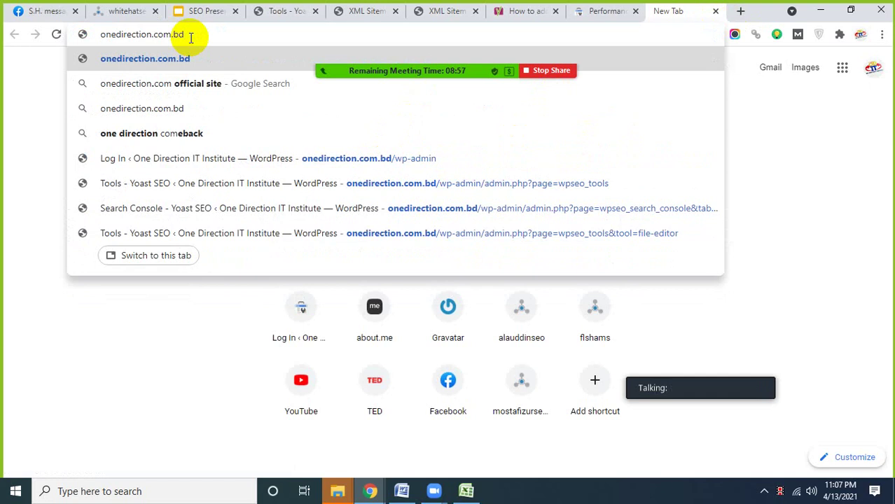
pyautogui.press('Return')
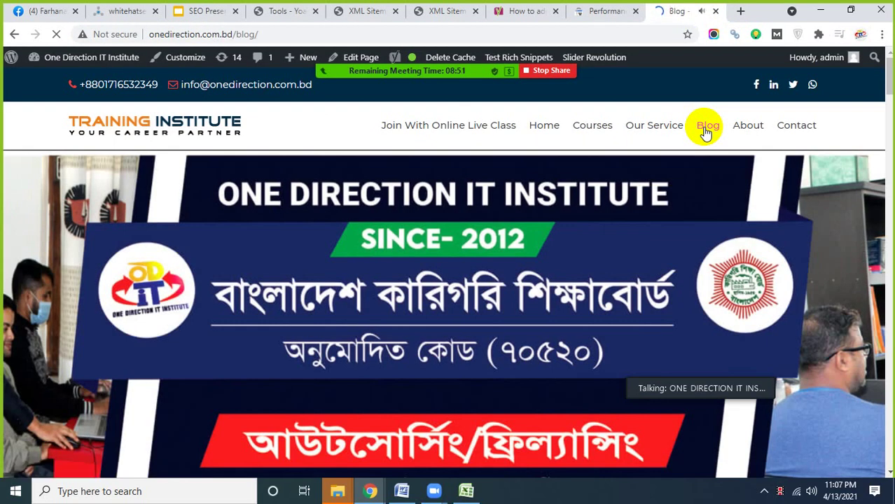
# - Open the blog post 'Best Freelancing Training Center in Uttara'
pyautogui.scroll(-3, 429, 211)
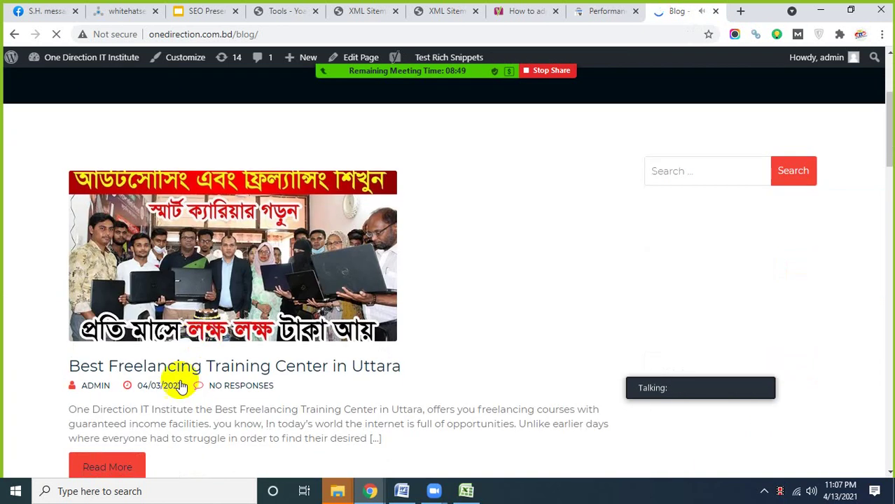
pyautogui.click(192, 376)
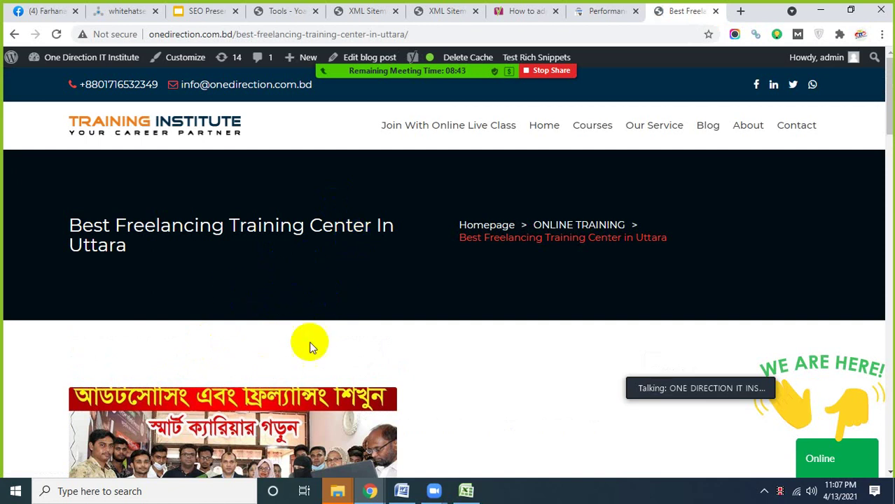
pyautogui.scroll(-3, 210, 320)
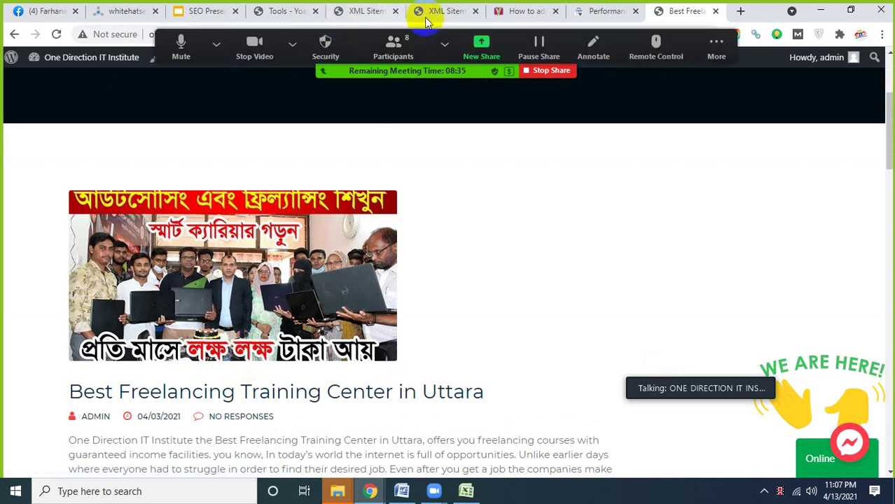
pyautogui.click(602, 11)
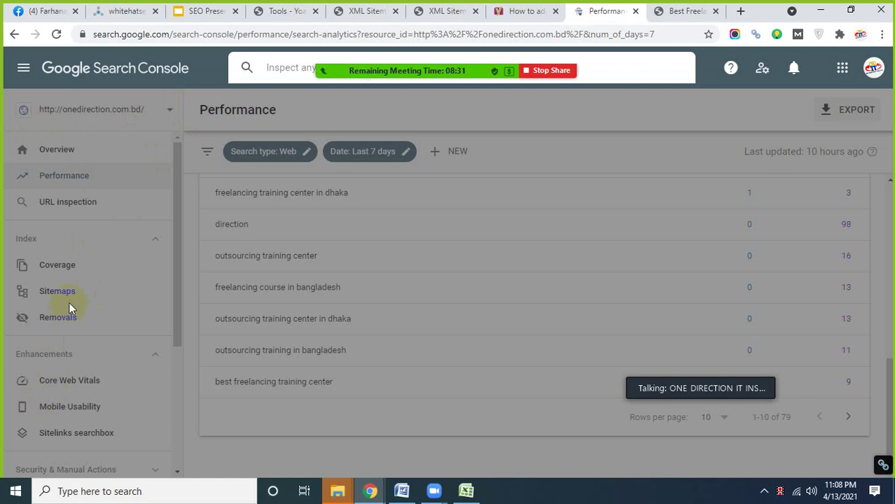
pyautogui.click(681, 11)
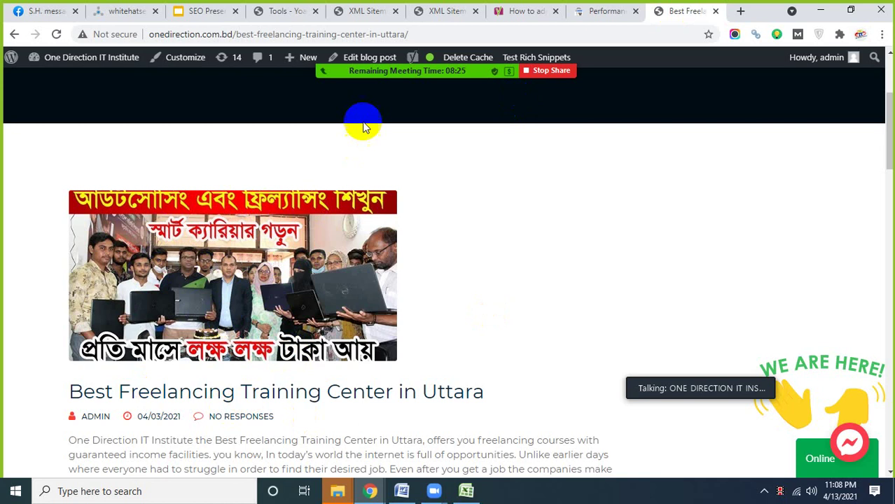
# - Select the post's full web address in the address bar
pyautogui.moveTo(410, 48)
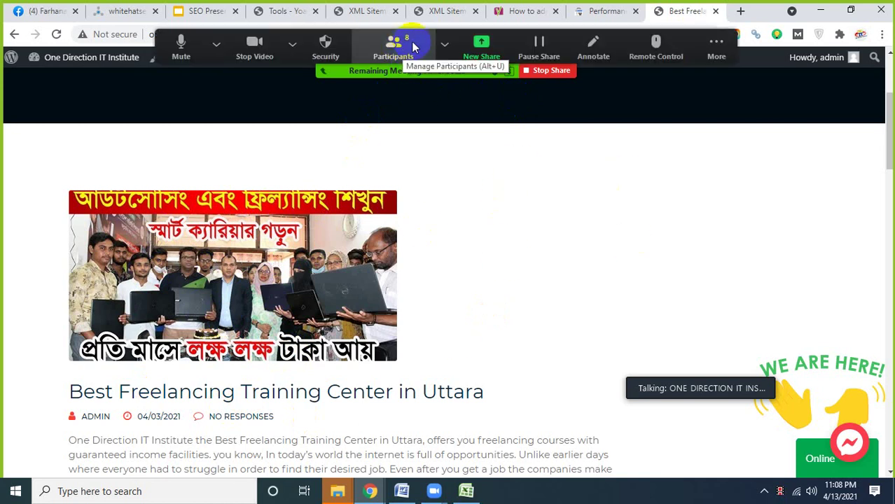
pyautogui.click(435, 45)
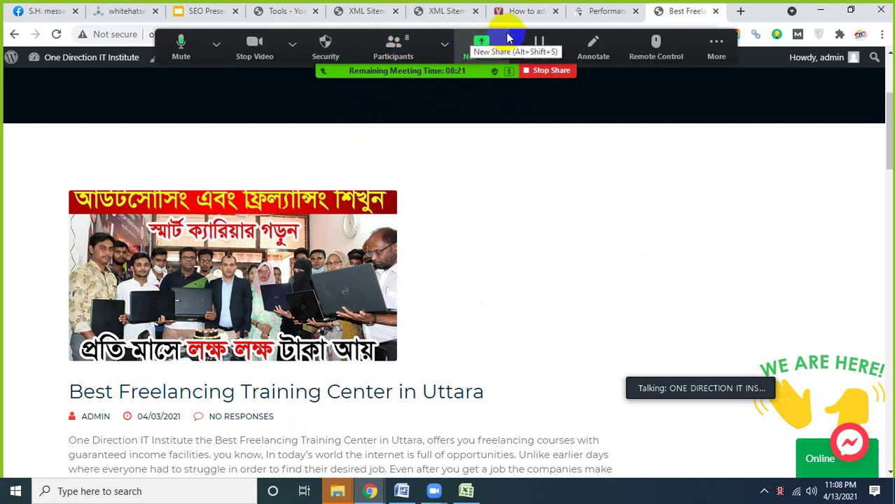
pyautogui.click(339, 223)
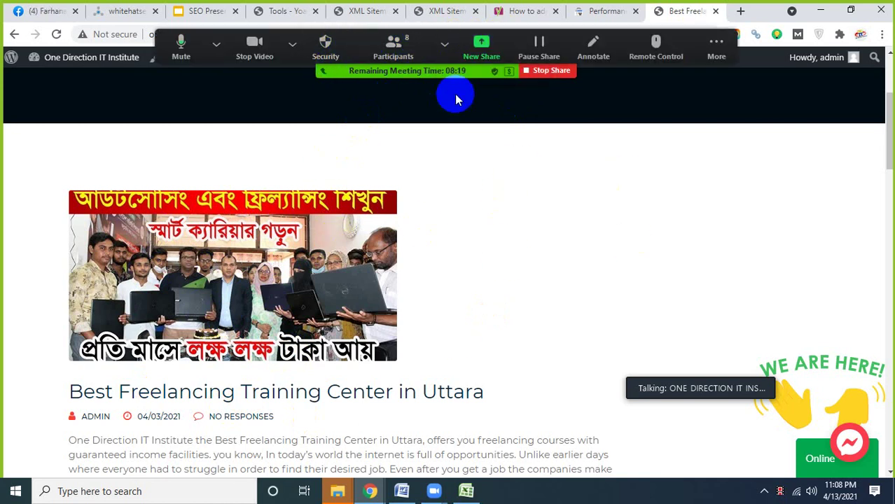
pyautogui.moveTo(451, 78); pyautogui.dragTo(450, 156)
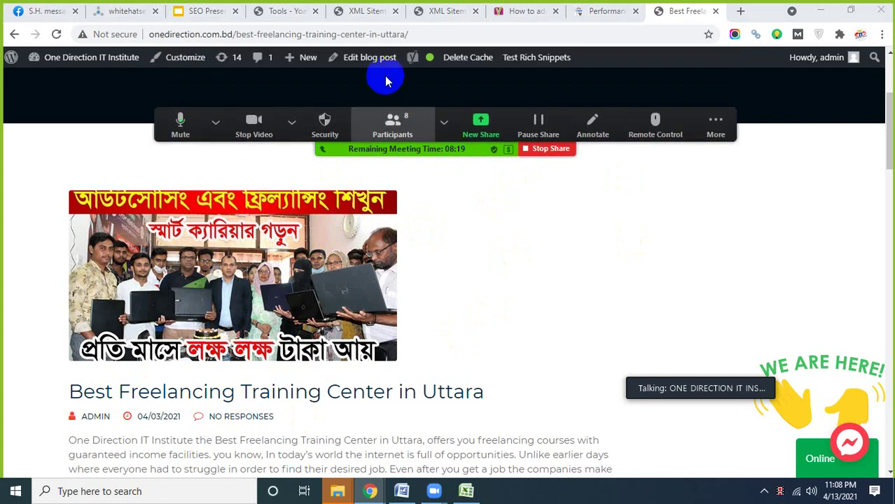
pyautogui.click(421, 37)
pyautogui.hotkey('ctrl', 'c')
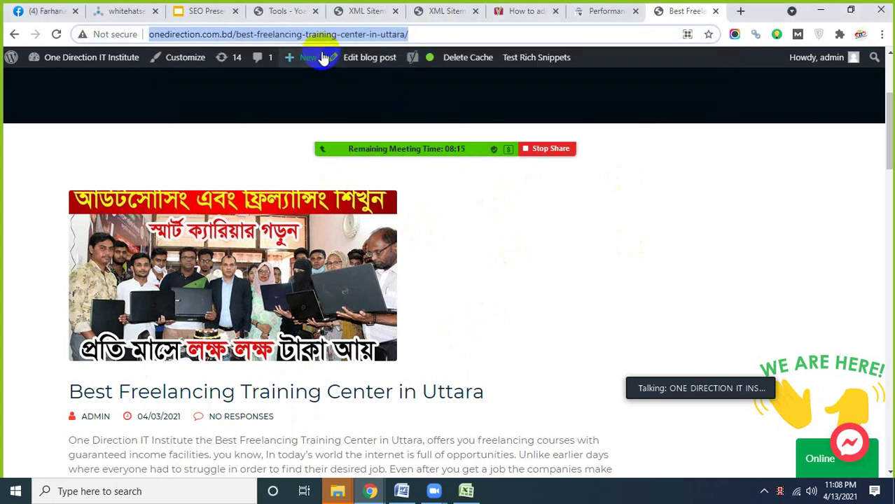
# - Paste the post URL into URL Inspection, revealing 'Discovered - currently not indexed'
pyautogui.click(601, 12)
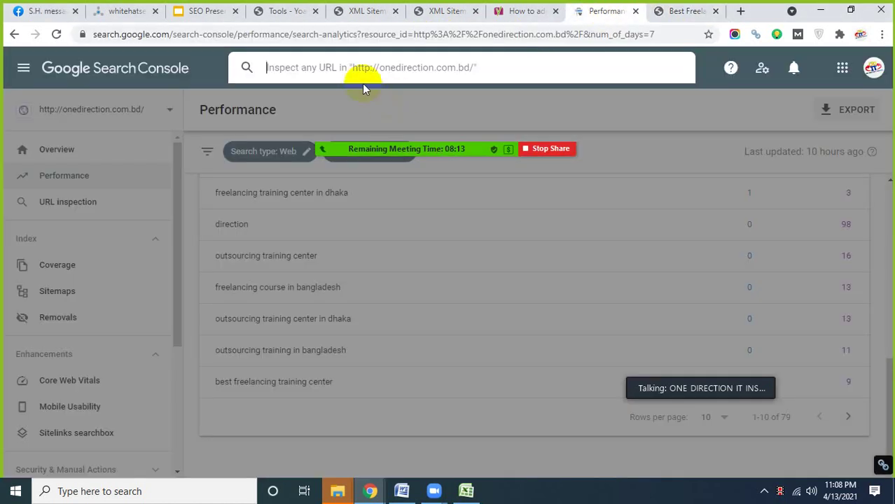
pyautogui.click(350, 70)
pyautogui.hotkey('ctrl', 'v')
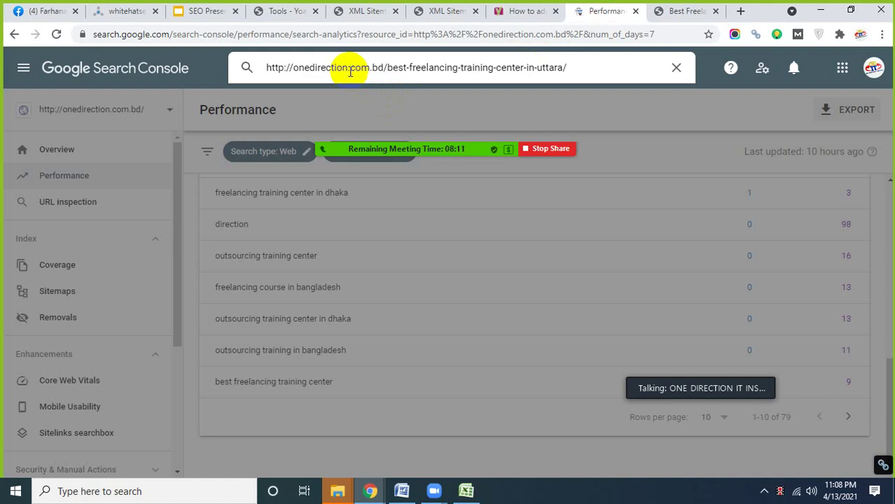
pyautogui.press('Return')
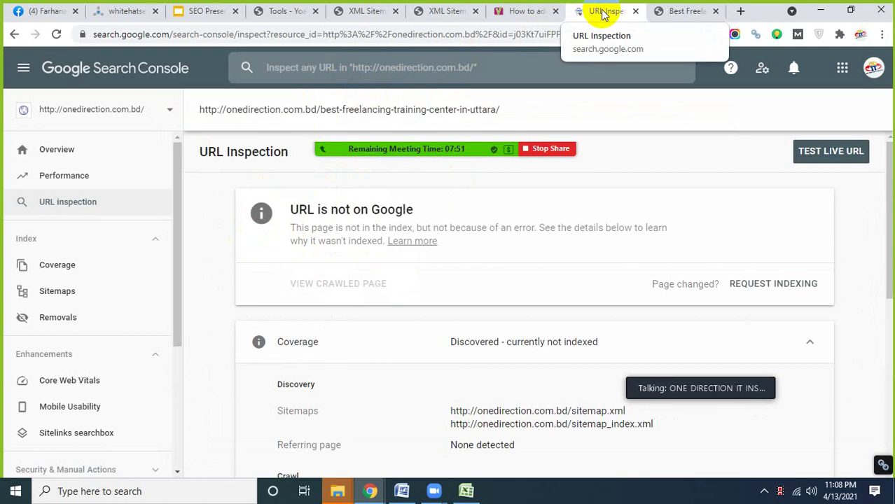
pyautogui.click(674, 12)
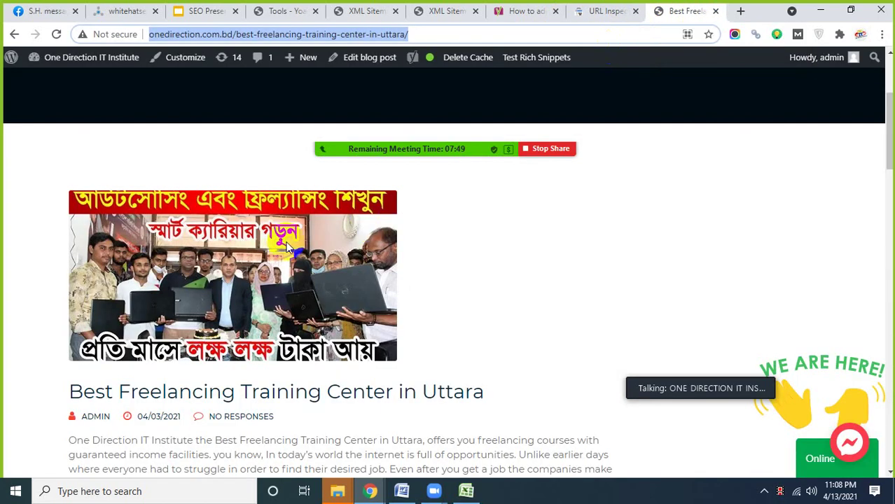
pyautogui.click(602, 11)
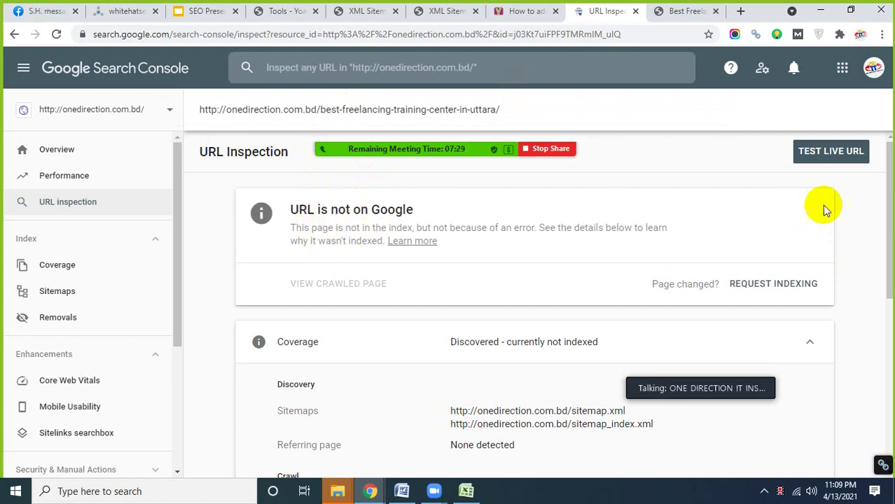
# - Run a live URL test, highlight 'URL is available to Google', then return to the post
pyautogui.click(826, 159)
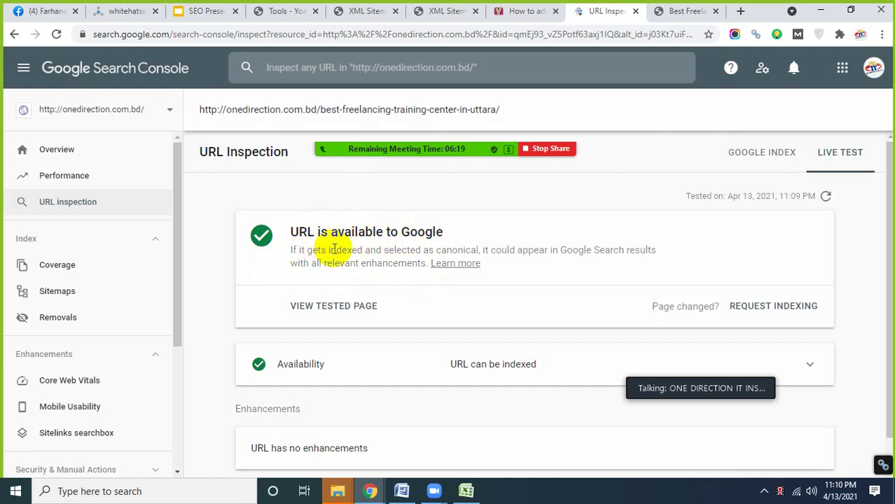
pyautogui.moveTo(293, 231); pyautogui.dragTo(455, 231)
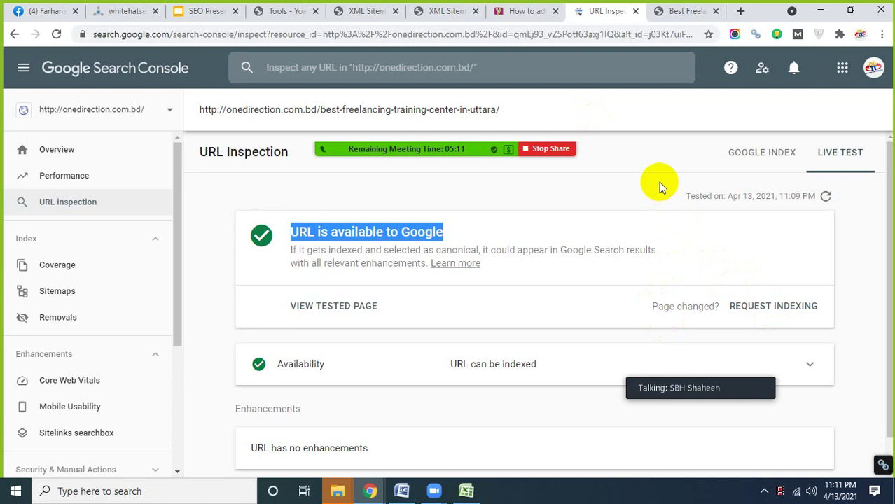
pyautogui.click(679, 11)
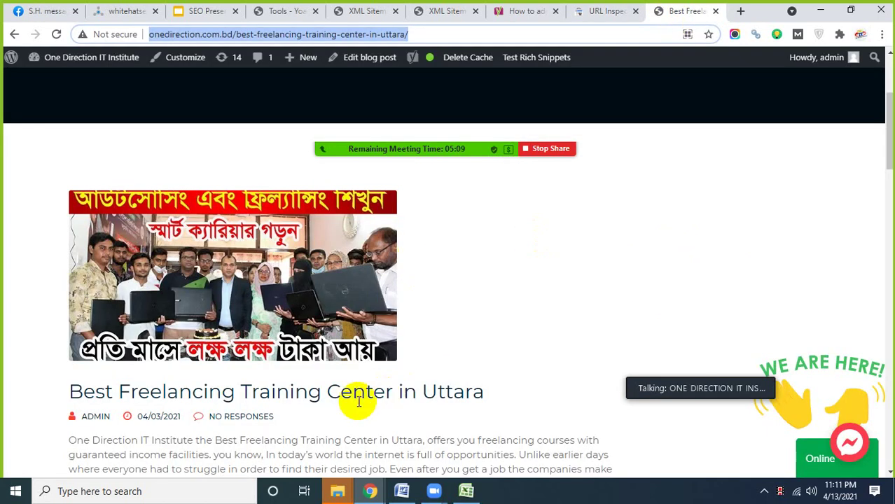
# - Skim the Uttara post, clear the highlight on the inspection result, and open Coverage
pyautogui.scroll(-15, 358, 402)
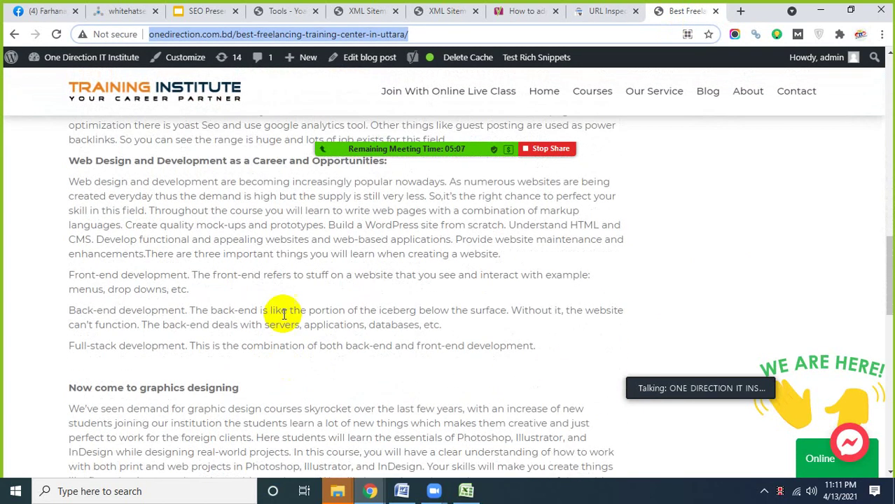
pyautogui.scroll(15, 319, 360)
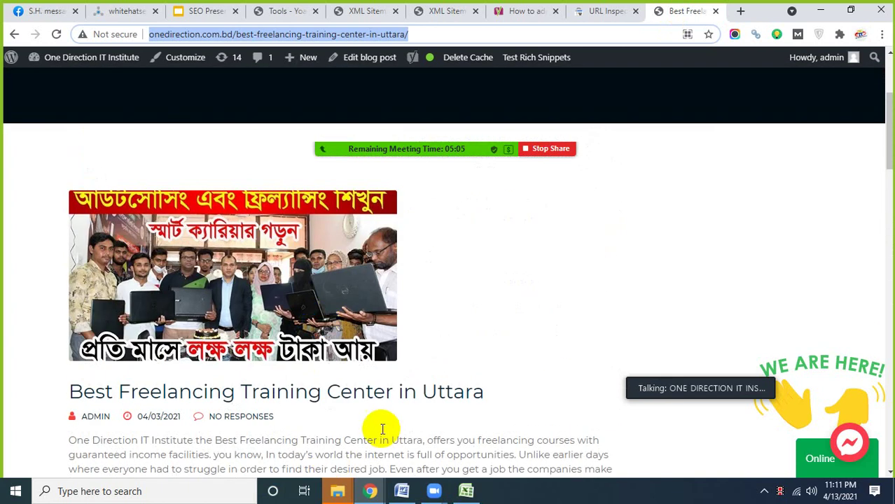
pyautogui.scroll(-15, 383, 430)
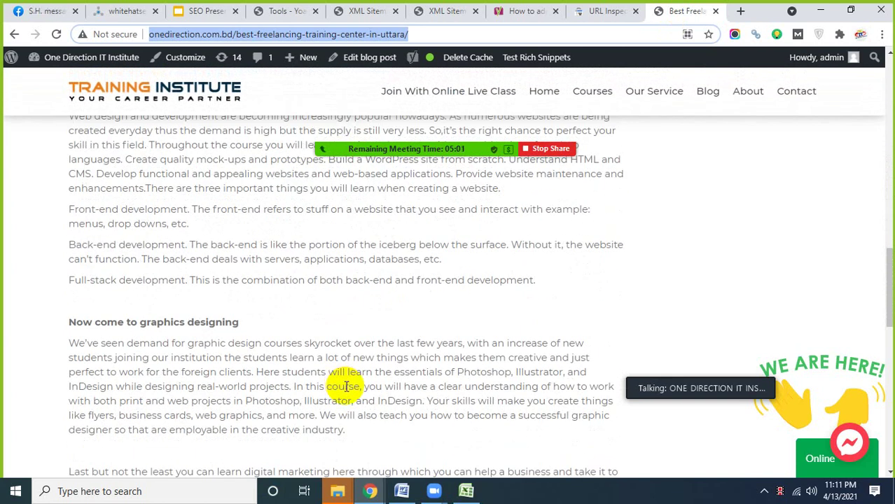
pyautogui.click(596, 12)
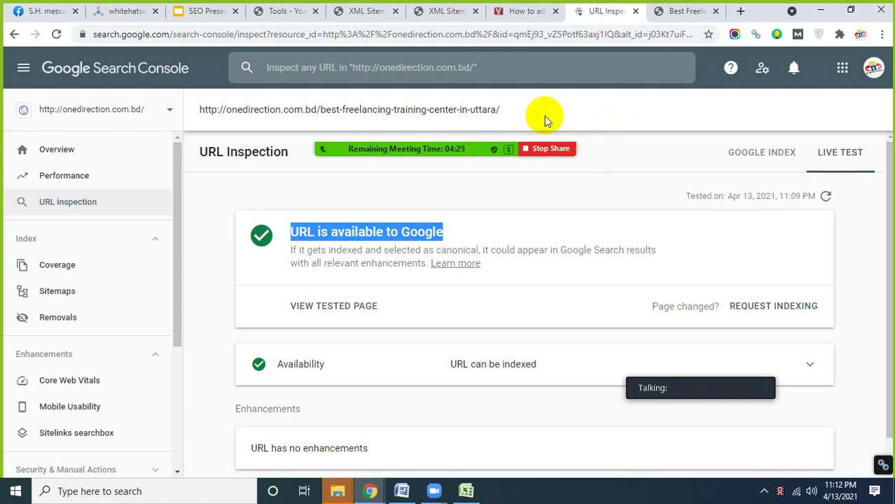
pyautogui.click(674, 11)
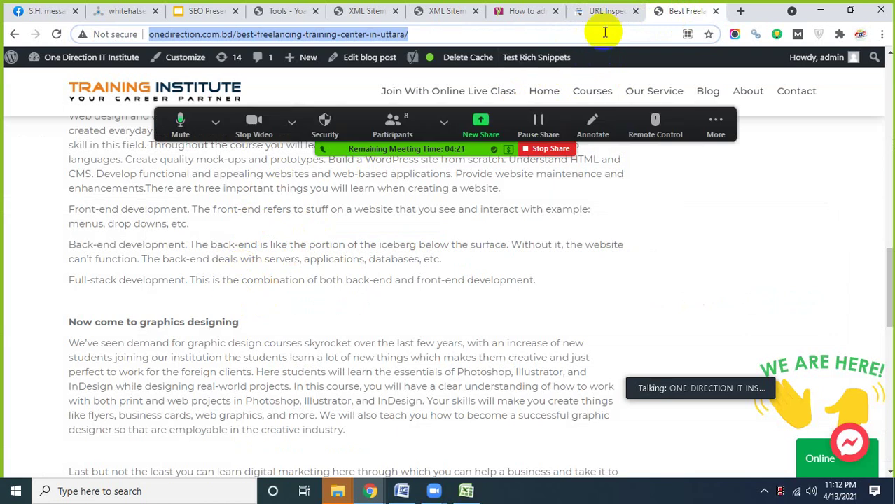
pyautogui.click(601, 12)
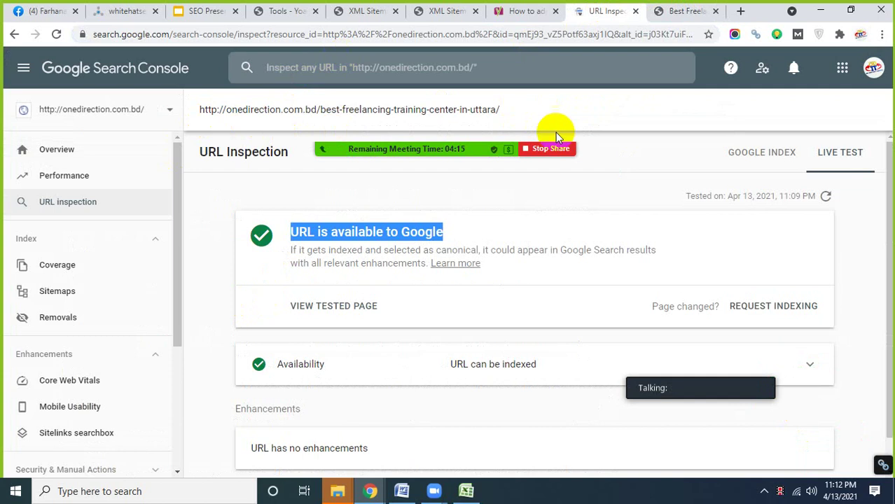
pyautogui.click(602, 119)
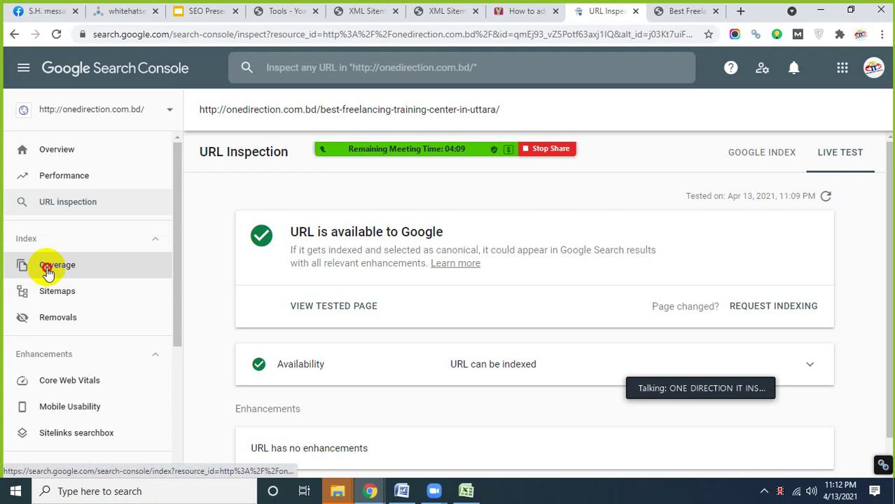
pyautogui.click(47, 267)
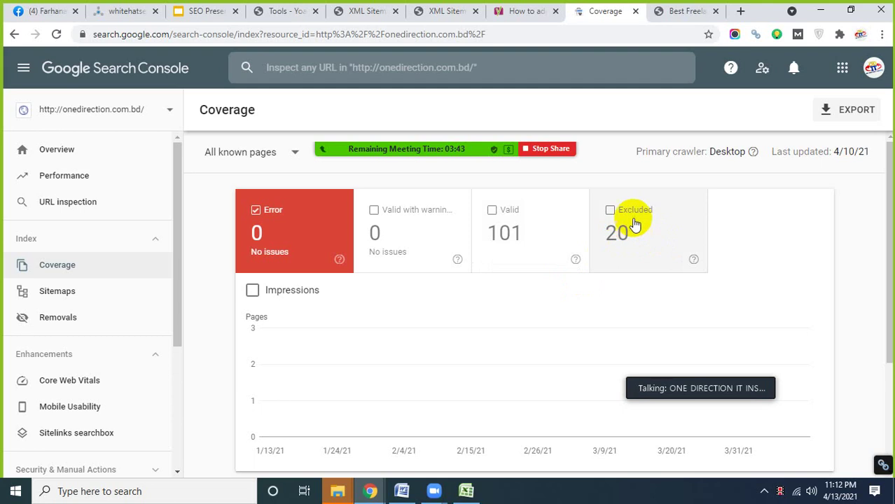
# - Review the Coverage report's errors view: 0 errors, 101 valid and 20 excluded pages
pyautogui.moveTo(695, 259)
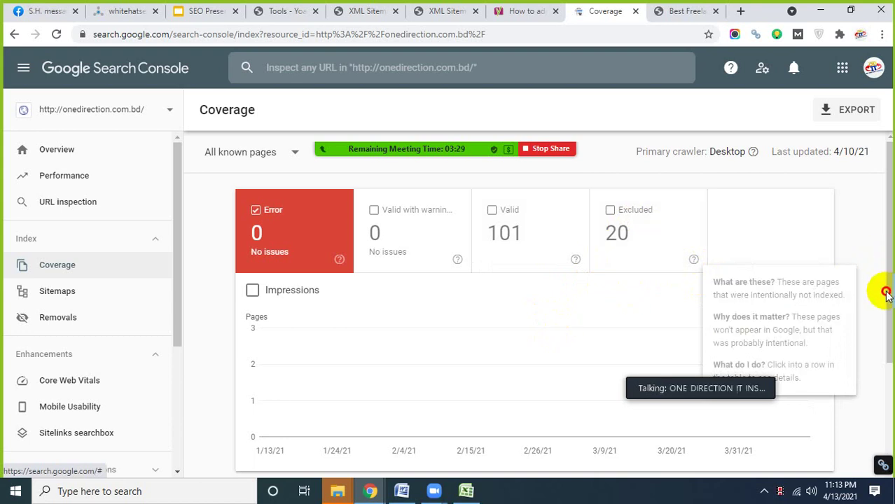
pyautogui.click(885, 372)
pyautogui.moveTo(885, 369); pyautogui.dragTo(632, 309)
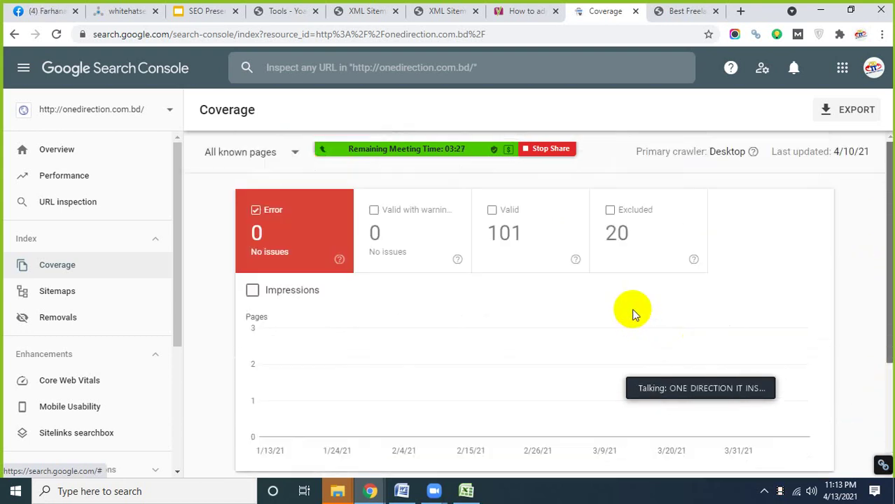
# - Check Sitemaps, then view Removals, which lists no requests from the last 6 months
pyautogui.click(59, 292)
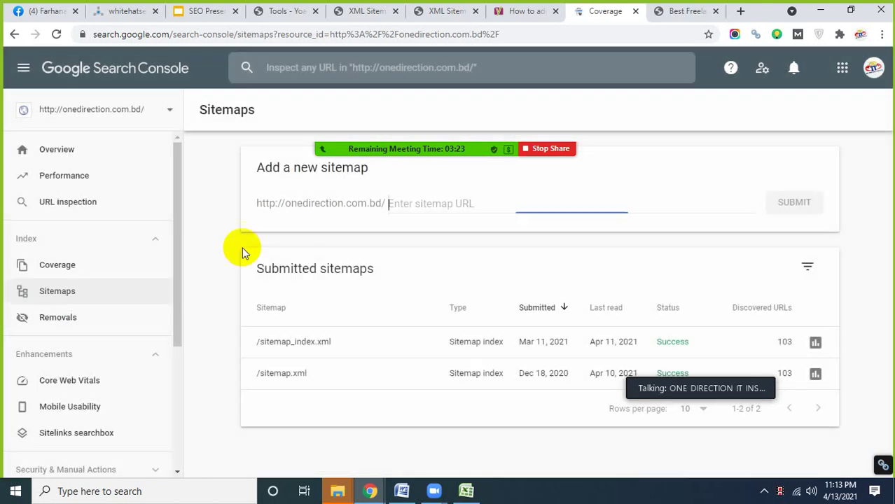
pyautogui.click(44, 319)
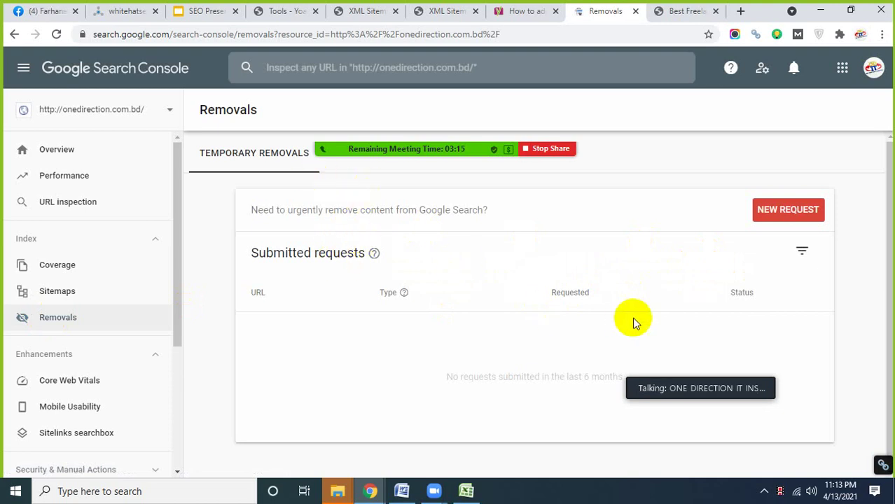
pyautogui.scroll(-1, 399, 320)
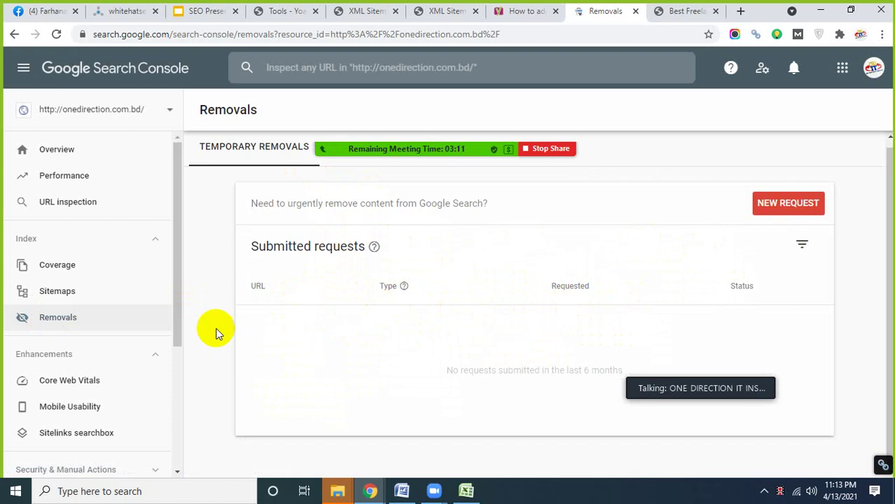
pyautogui.scroll(-2, 126, 334)
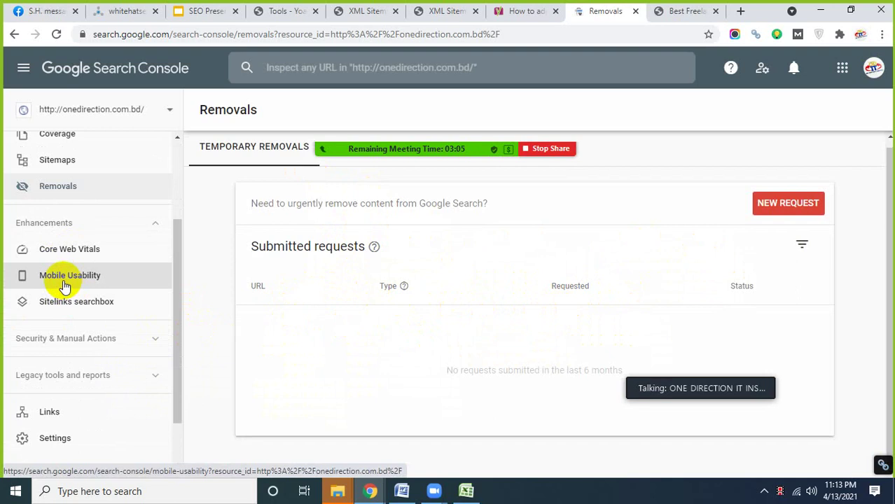
# - Review Mobile Usability's three error types, each at 0 pages, then open Sitelinks searchbox
pyautogui.click(64, 278)
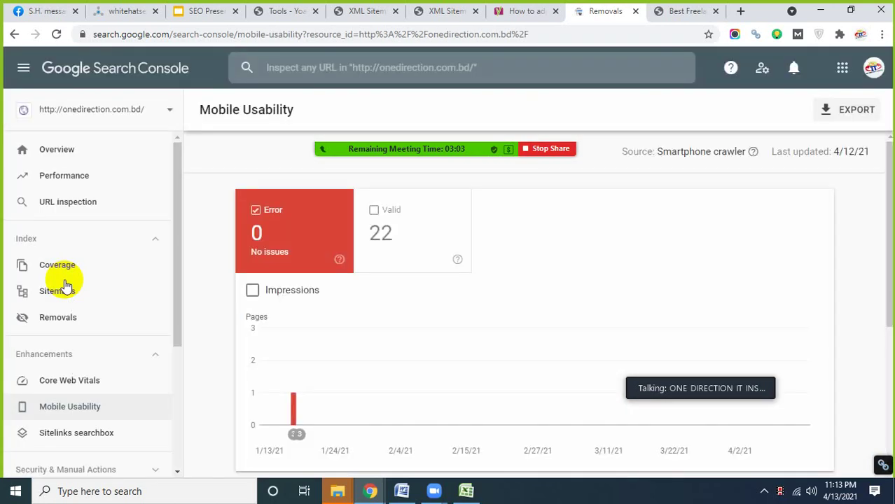
pyautogui.scroll(-1, 88, 356)
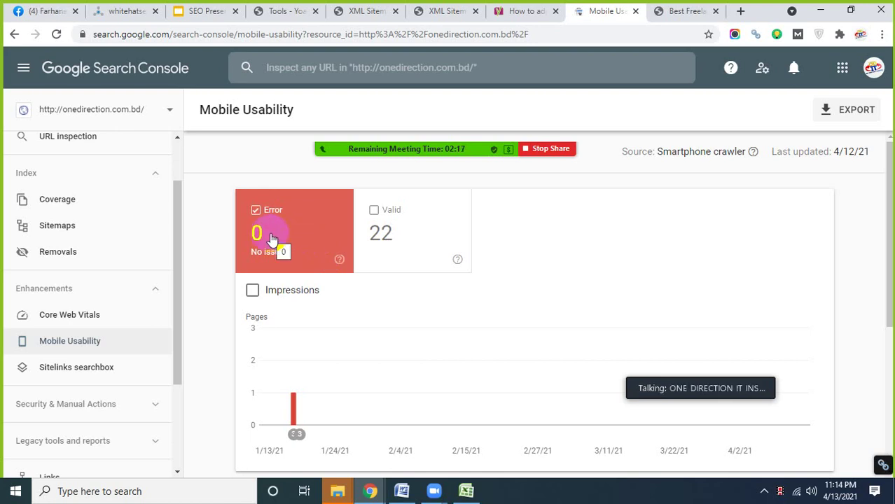
pyautogui.scroll(-4, 308, 280)
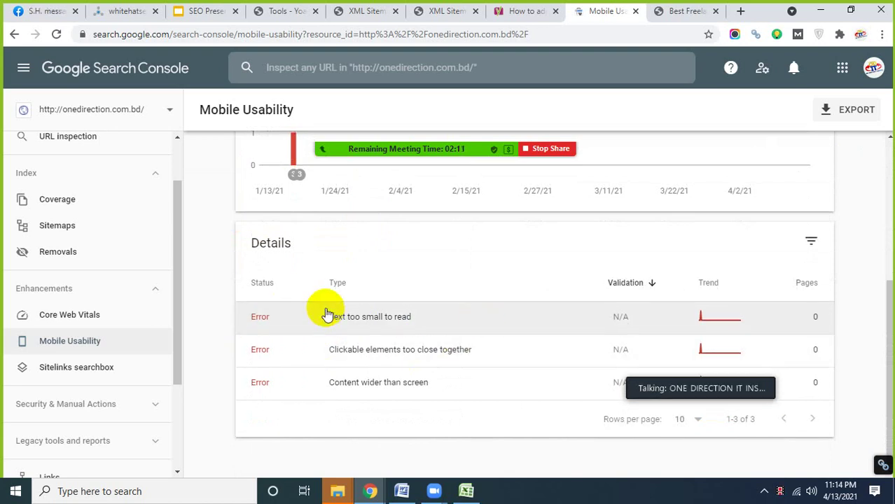
pyautogui.scroll(2, 350, 316)
pyautogui.scroll(-2, 315, 321)
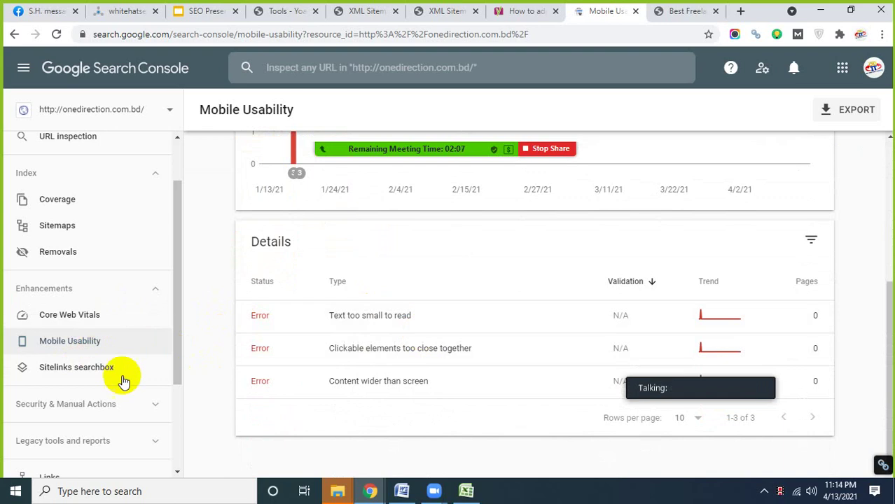
pyautogui.scroll(-1, 63, 322)
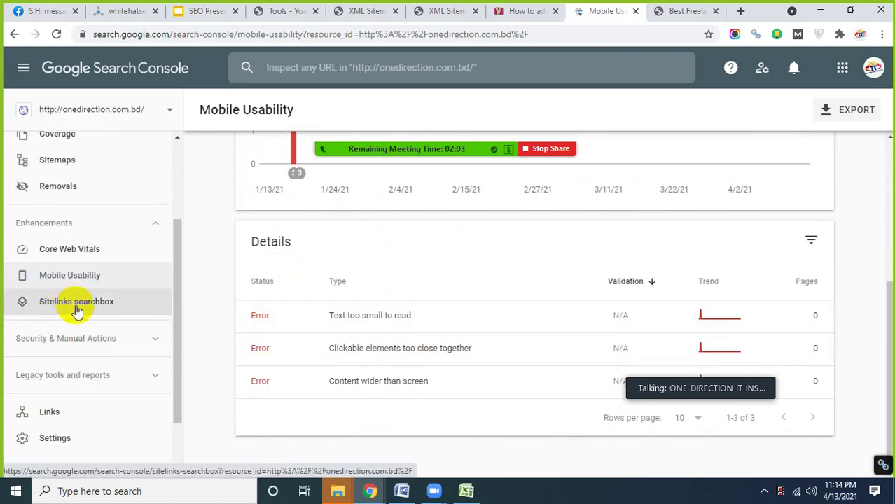
pyautogui.click(76, 306)
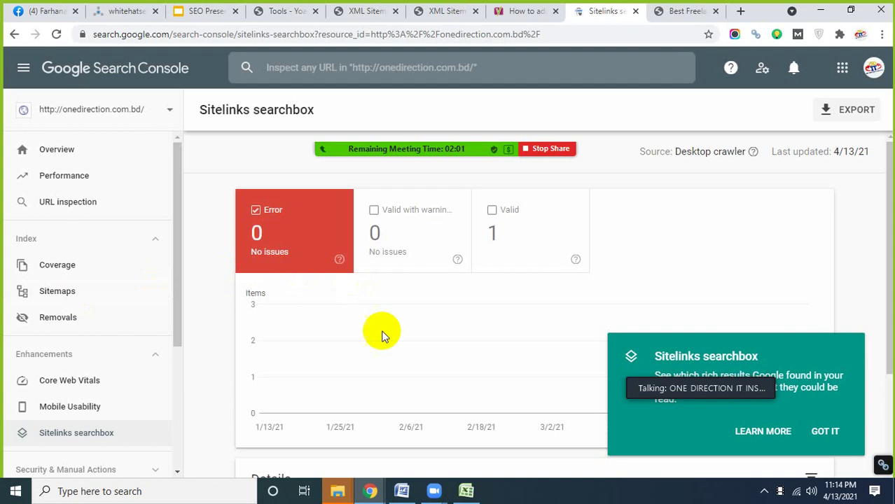
# - Dismiss the Sitelinks searchbox intro popup and review its 0 errors, 1 valid item
pyautogui.scroll(-2, 386, 340)
pyautogui.scroll(1, 389, 357)
pyautogui.scroll(1, 390, 367)
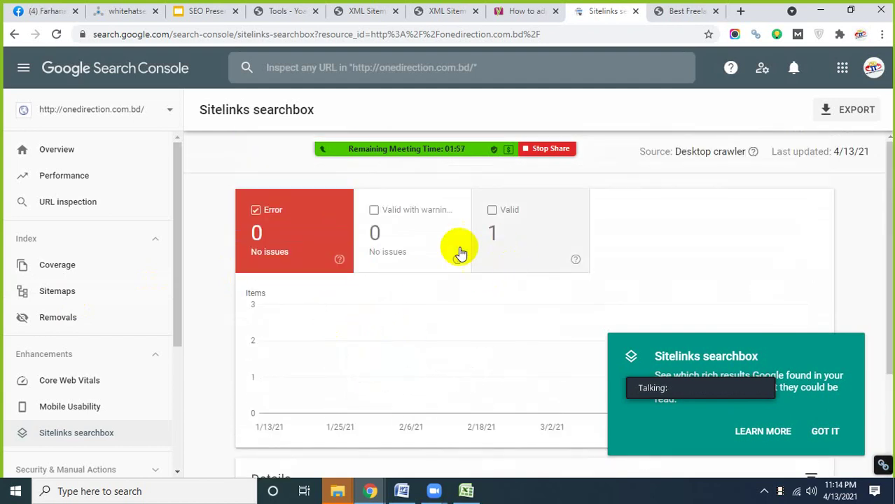
pyautogui.scroll(-2, 476, 304)
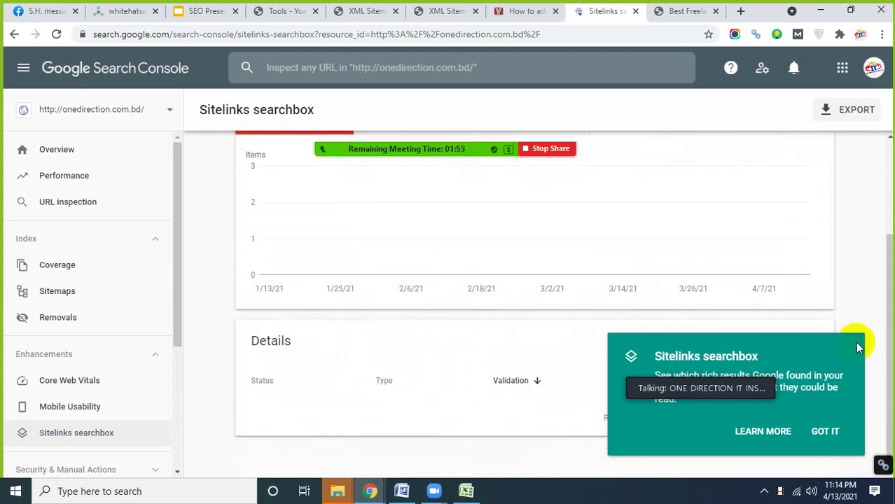
pyautogui.click(824, 432)
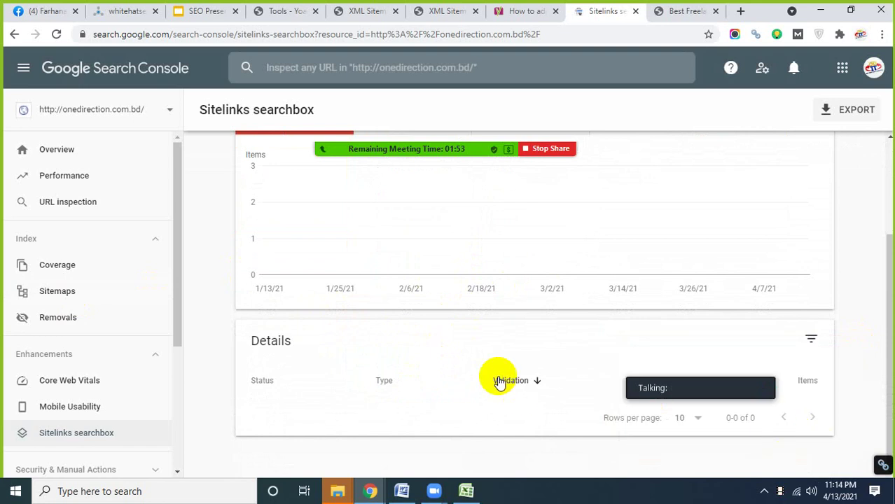
# - Expand Security & Manual Actions and view Manual actions, showing No issues detected
pyautogui.scroll(2, 381, 281)
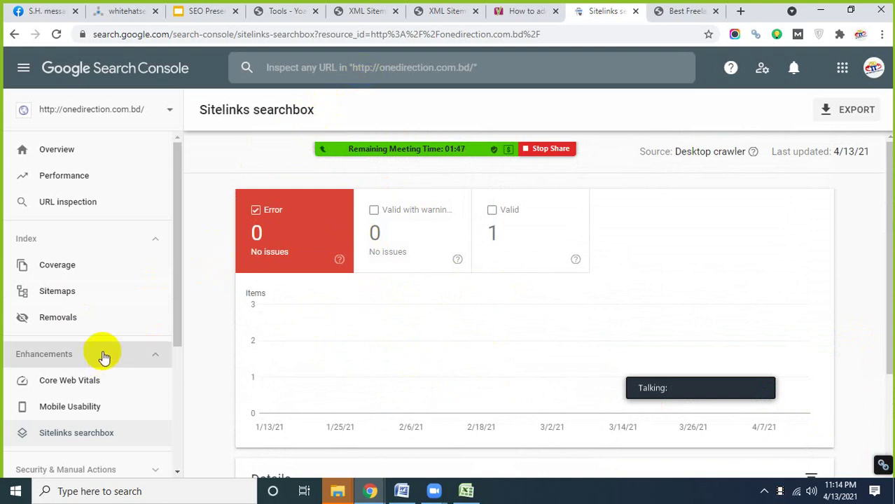
pyautogui.scroll(-1, 141, 315)
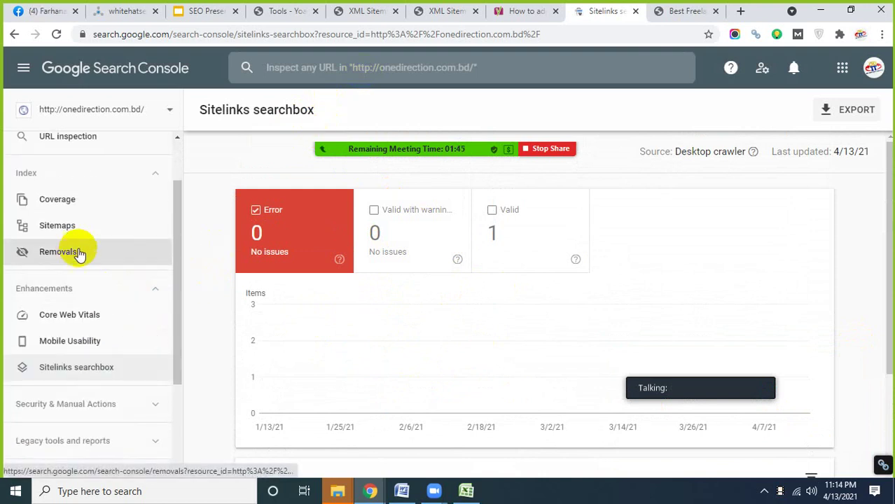
pyautogui.scroll(-2, 115, 357)
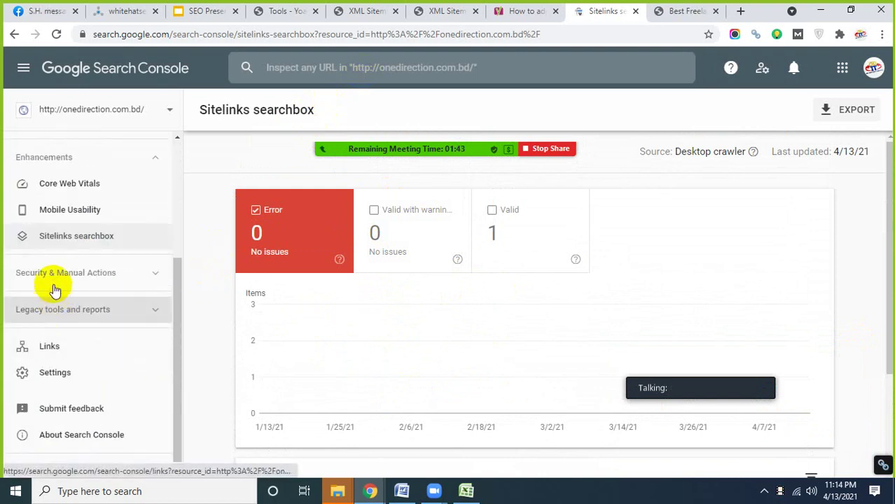
pyautogui.click(75, 280)
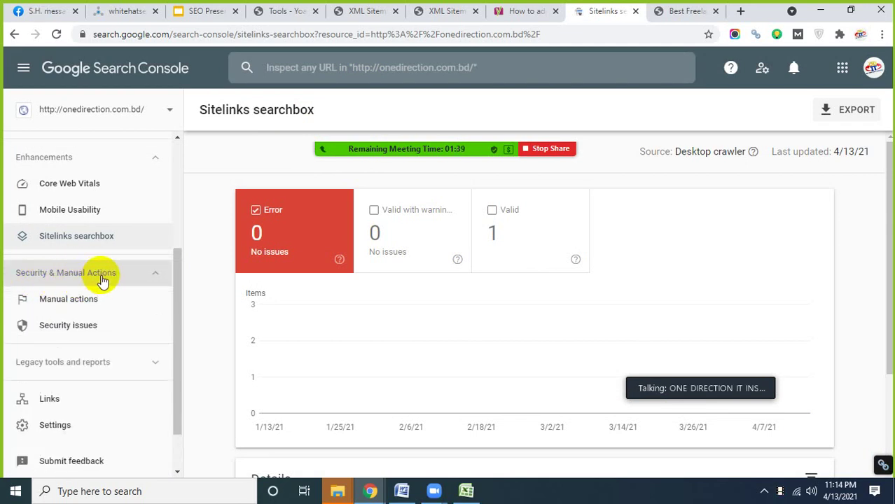
pyautogui.click(60, 301)
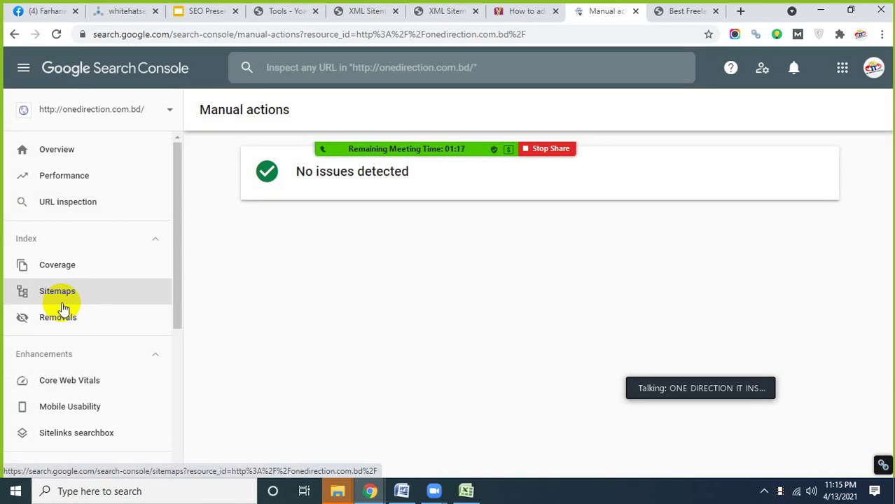
# - Check that Manual actions shows 'No issues detected', then view the Security issues report
pyautogui.scroll(-2, 103, 316)
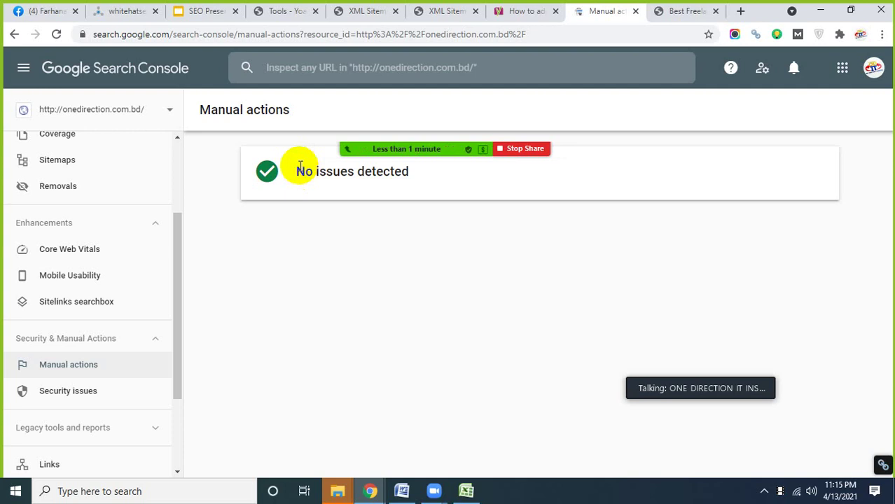
pyautogui.moveTo(297, 172); pyautogui.dragTo(414, 172)
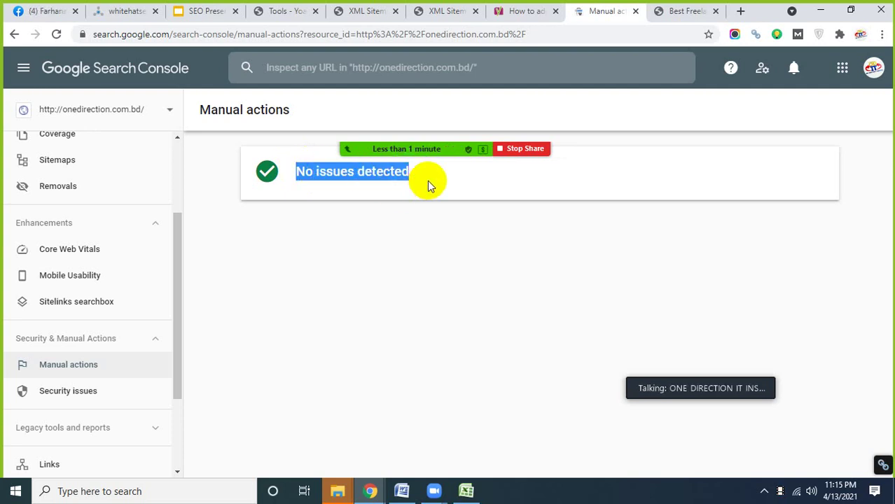
pyautogui.click(366, 181)
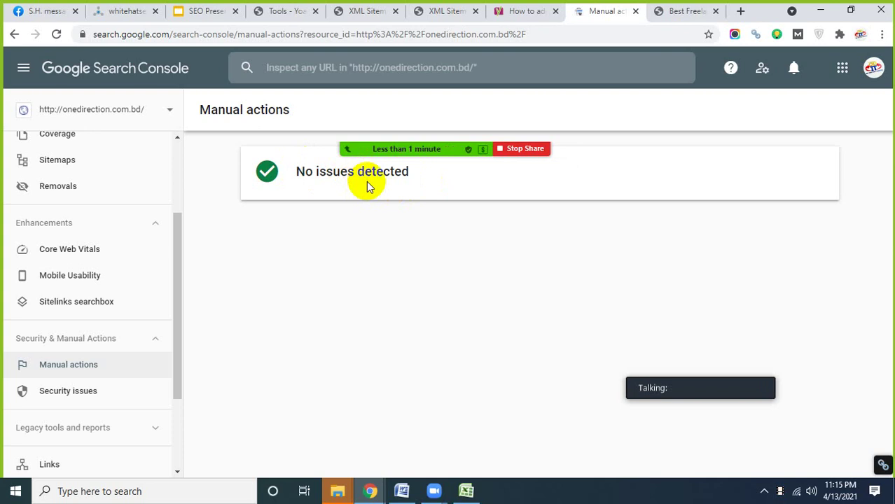
pyautogui.scroll(-3, 76, 314)
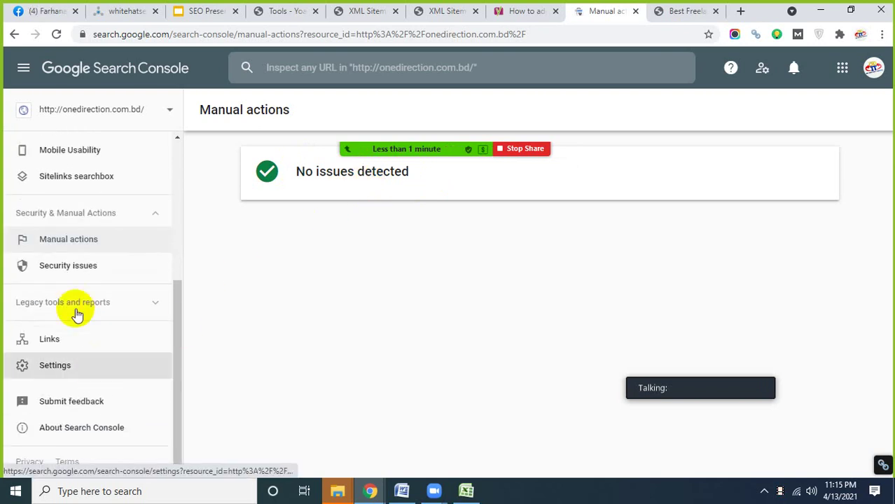
pyautogui.click(88, 267)
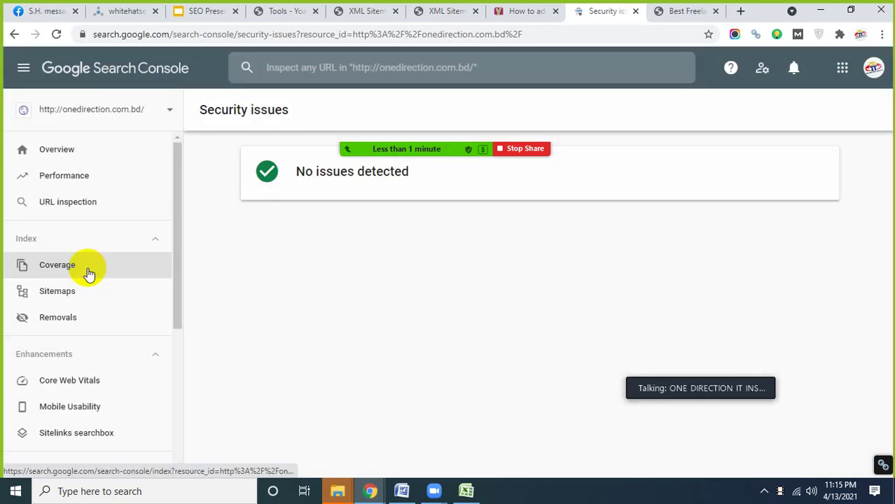
# - Review the Links report, highlighting the 326 external links total, then go to the freelancing page
pyautogui.scroll(-4, 89, 273)
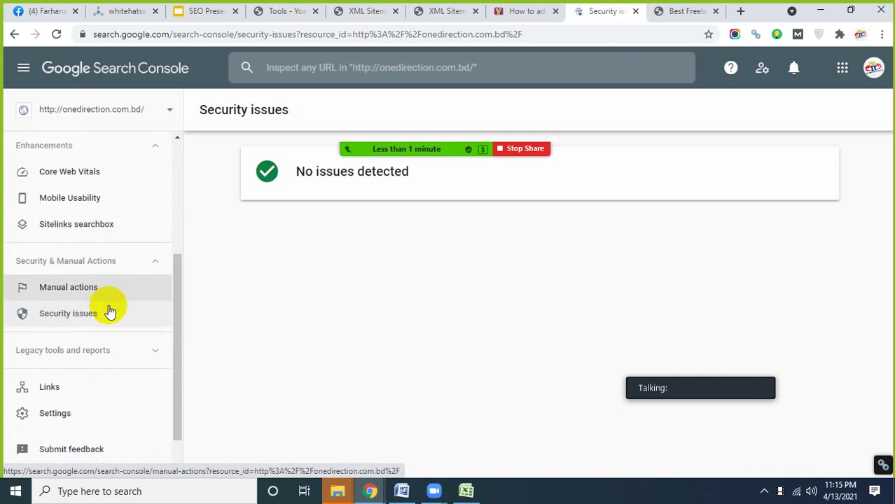
pyautogui.click(58, 340)
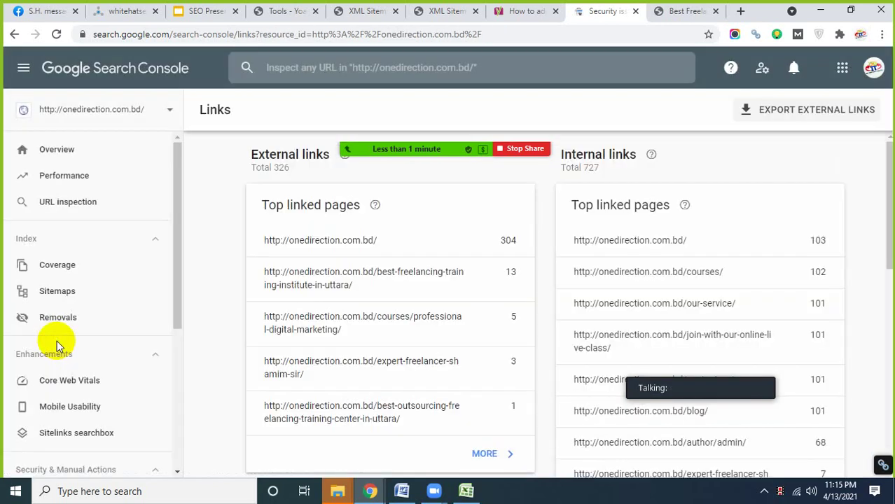
pyautogui.moveTo(435, 159)
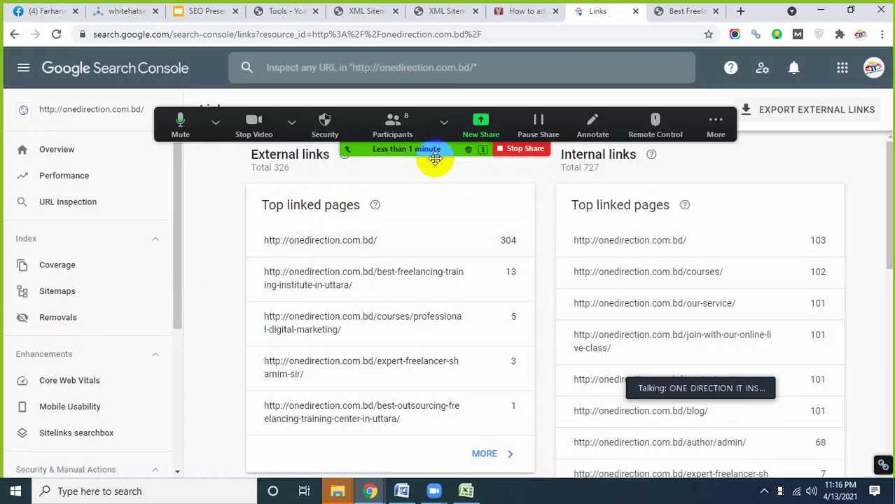
pyautogui.moveTo(442, 149); pyautogui.dragTo(449, 109)
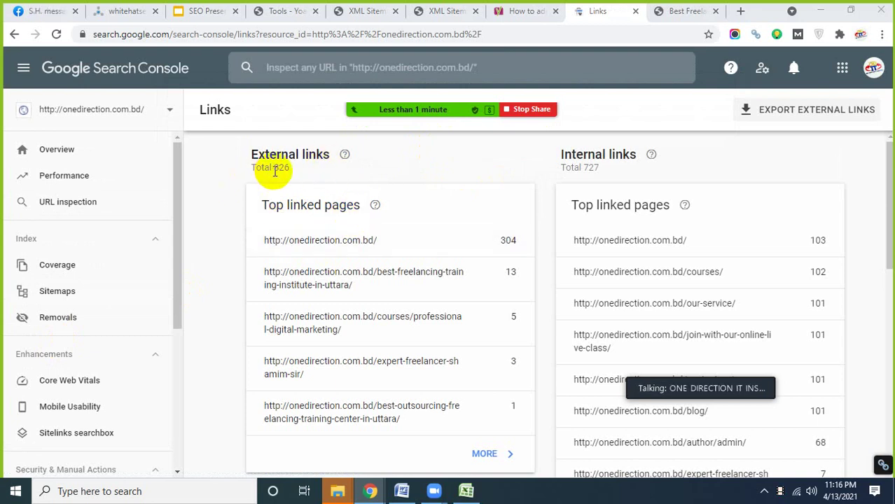
pyautogui.doubleClick(280, 169)
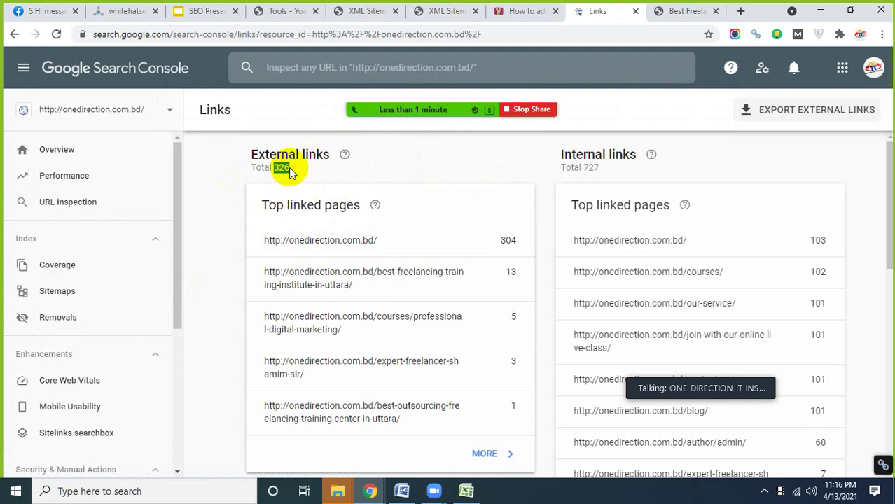
pyautogui.click(673, 12)
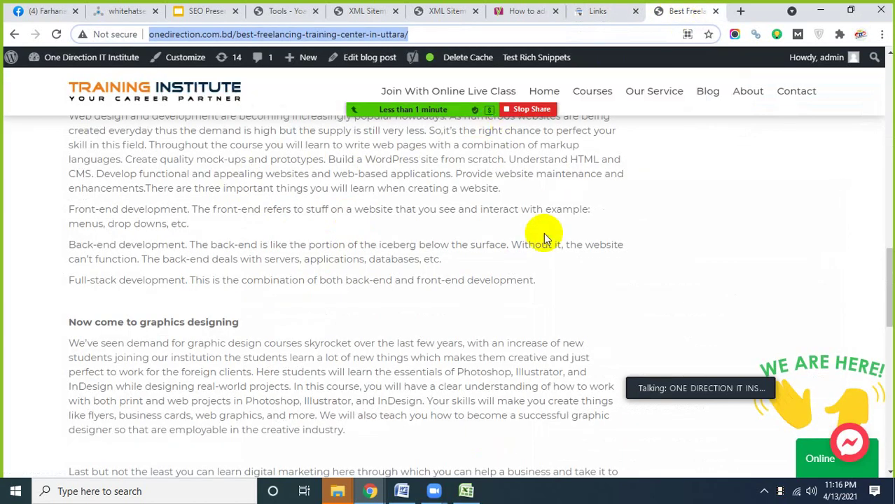
# - Scroll the Uttara training page, then return to the Search Console Links report
pyautogui.scroll(3, 554, 228)
pyautogui.scroll(3, 554, 210)
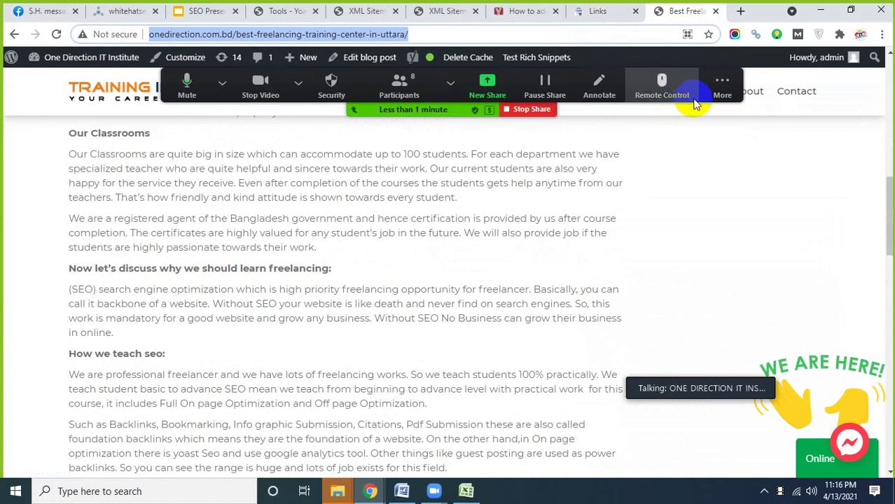
pyautogui.scroll(-3, 446, 342)
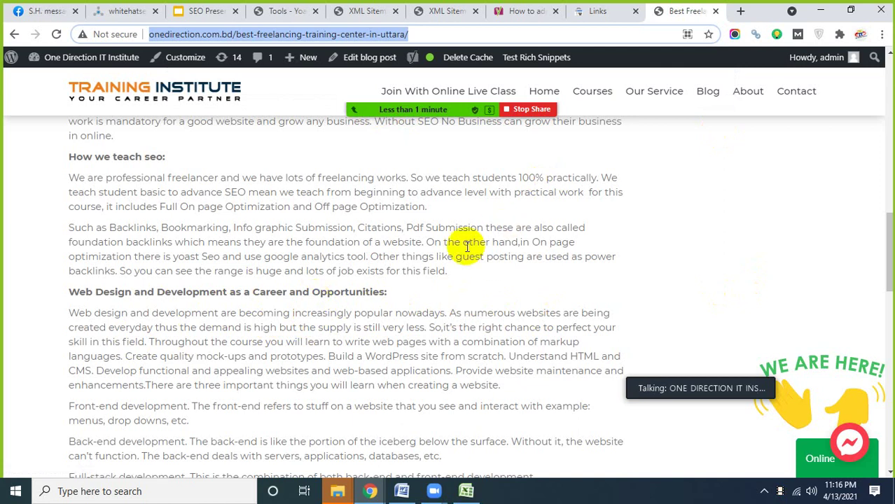
pyautogui.click(598, 11)
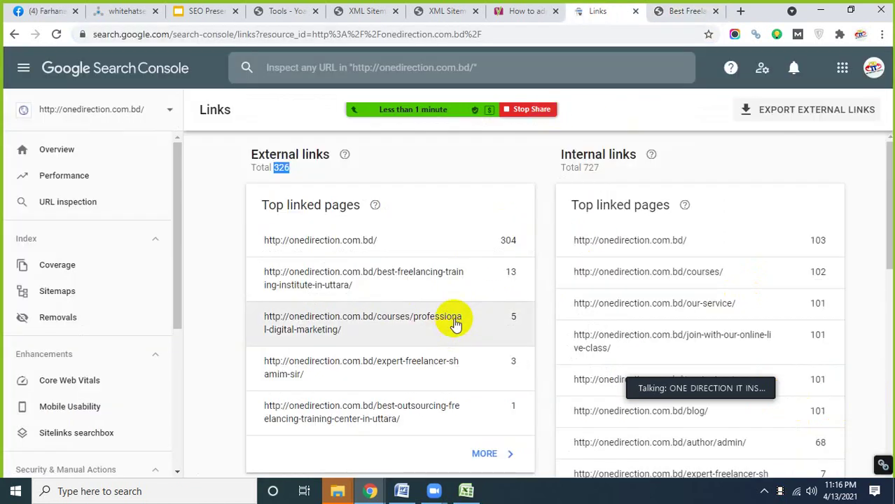
pyautogui.scroll(-1, 419, 303)
pyautogui.scroll(2, 374, 273)
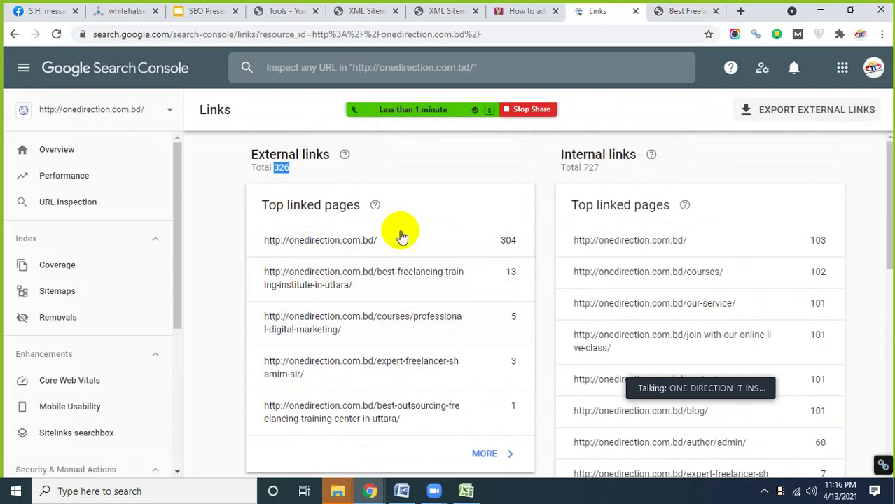
pyautogui.click(288, 173)
pyautogui.scroll(-2, 386, 346)
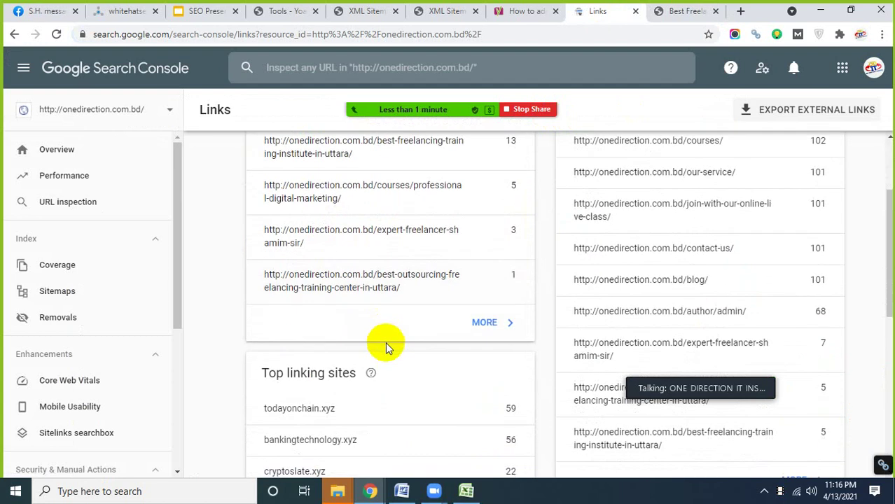
pyautogui.scroll(2, 393, 236)
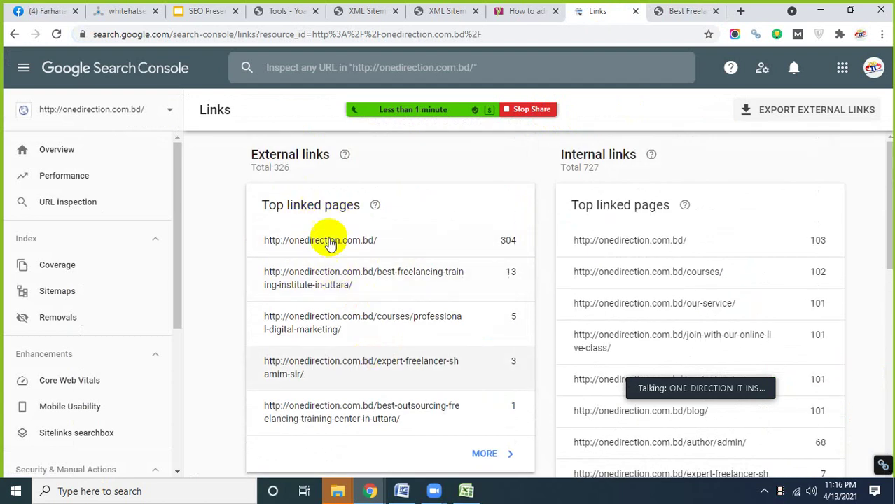
pyautogui.scroll(-2, 366, 311)
pyautogui.scroll(-2, 367, 309)
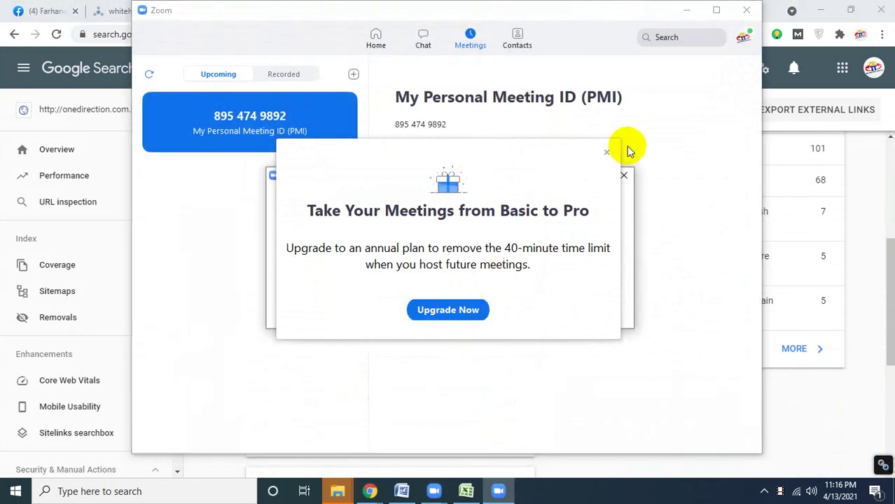
pyautogui.click(606, 152)
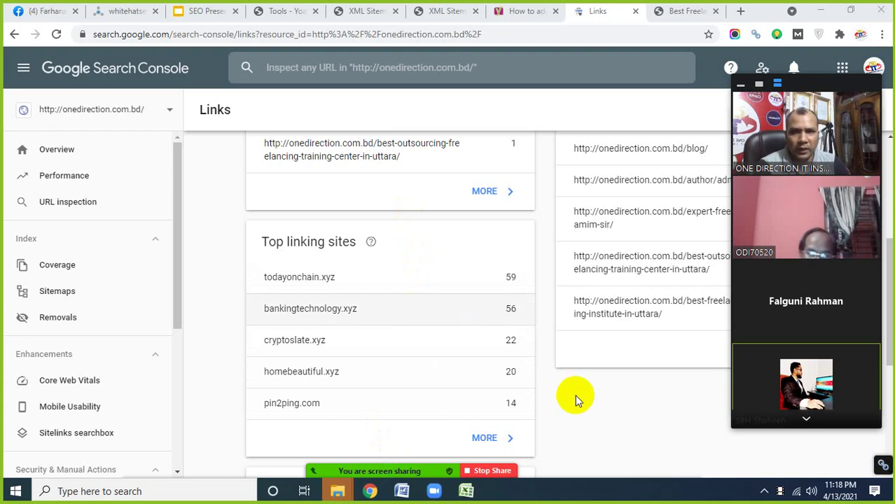
pyautogui.scroll(4, 575, 395)
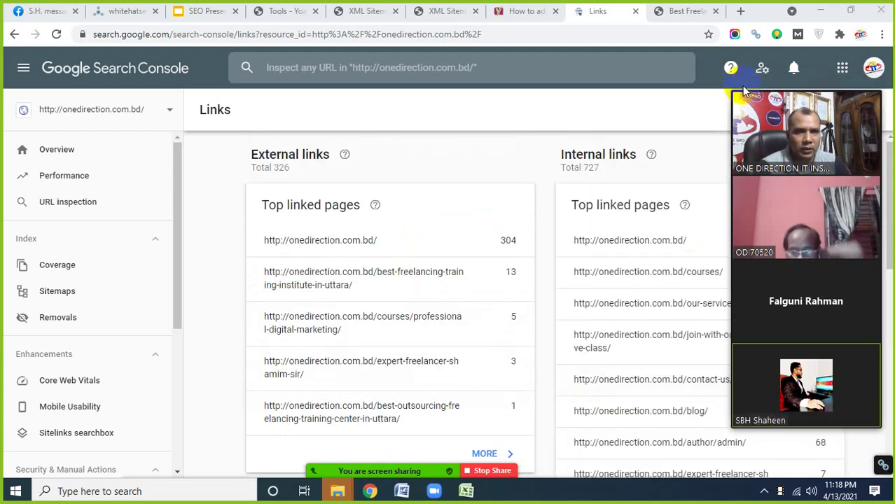
pyautogui.click(741, 82)
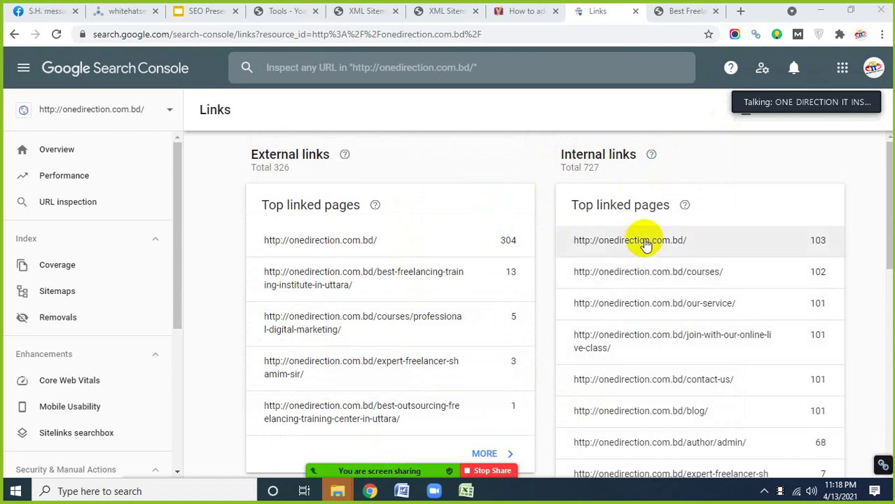
pyautogui.scroll(-2, 662, 274)
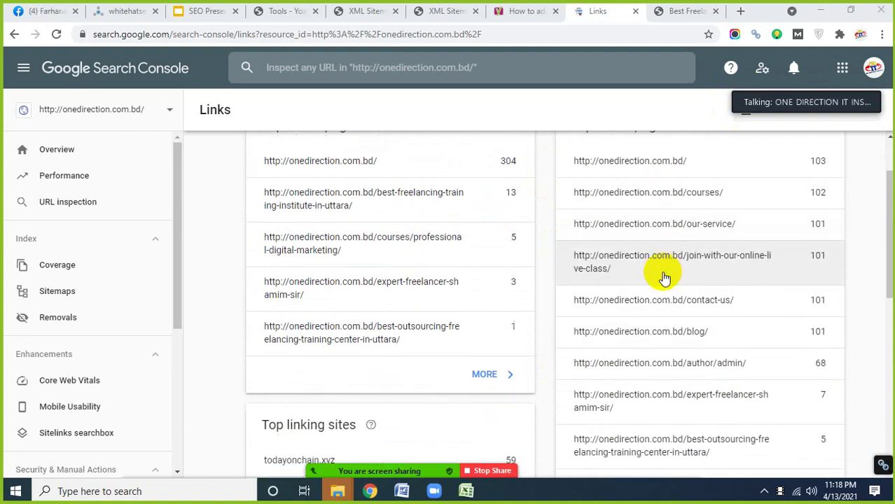
pyautogui.scroll(-4, 664, 278)
pyautogui.scroll(4, 656, 297)
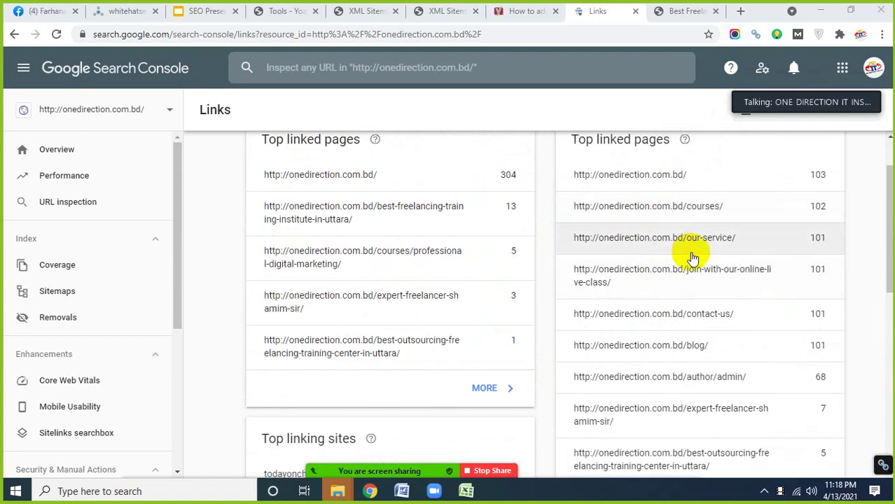
pyautogui.scroll(1, 683, 255)
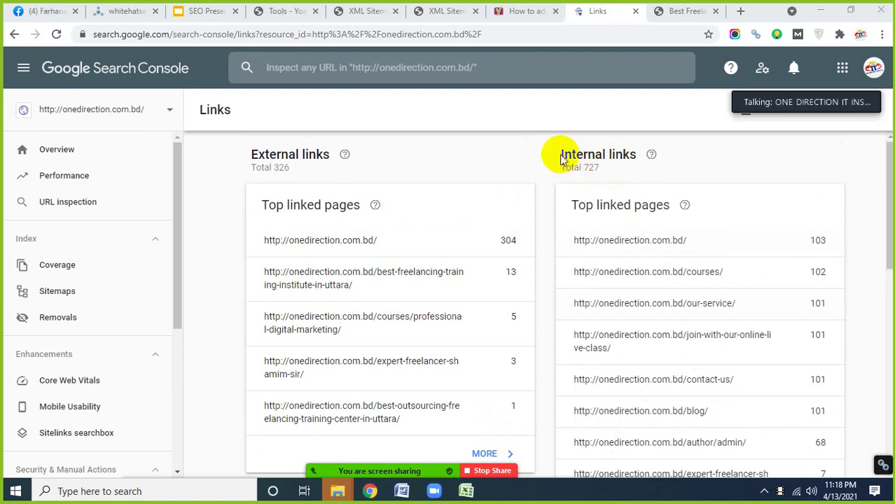
pyautogui.moveTo(562, 155); pyautogui.dragTo(615, 155)
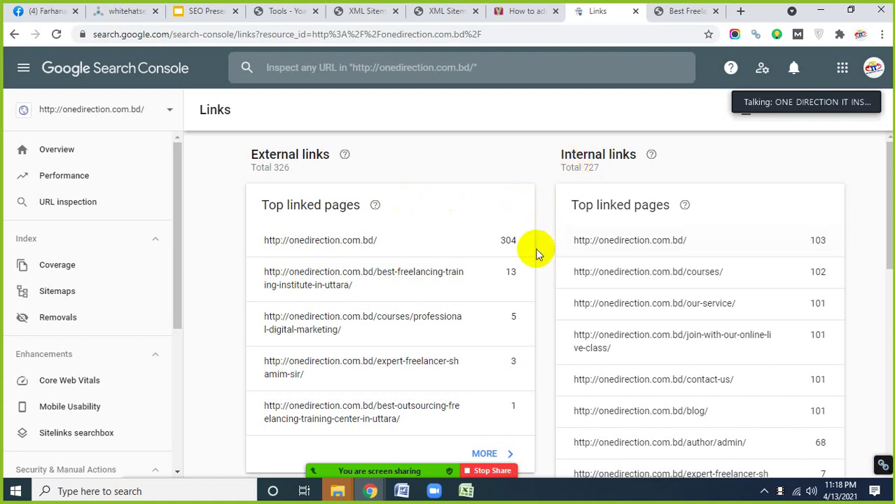
pyautogui.scroll(-8, 537, 252)
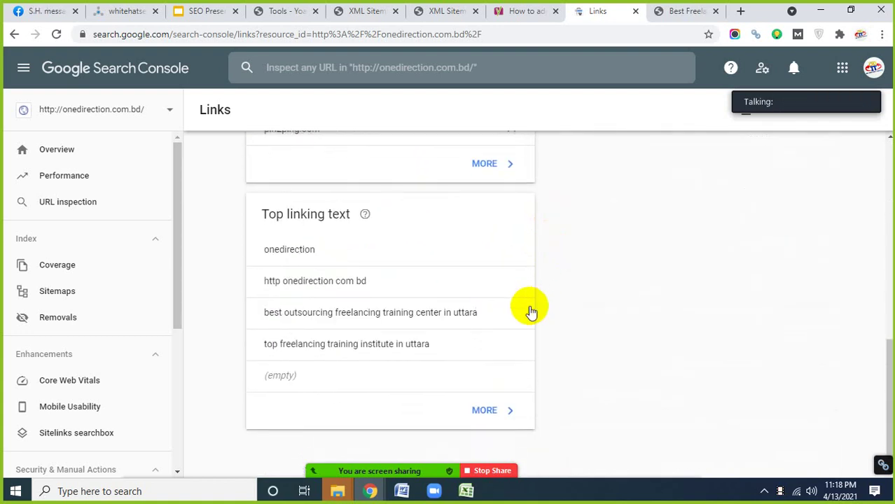
pyautogui.scroll(-4, 141, 370)
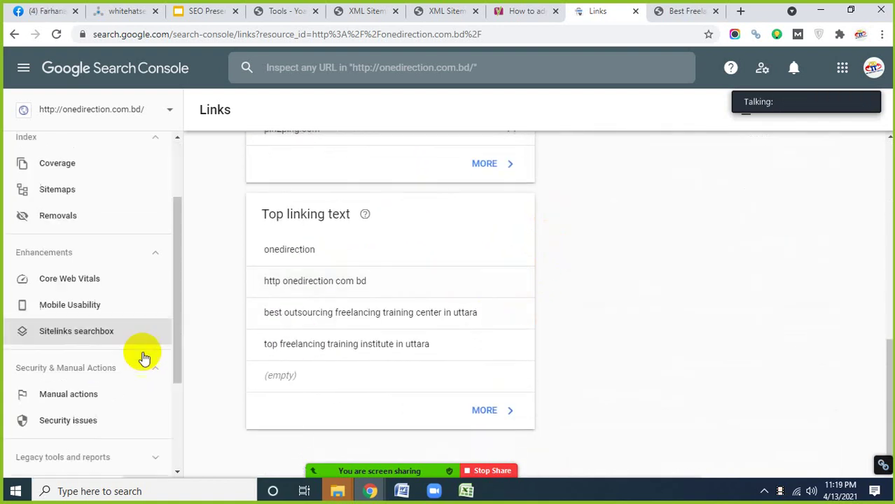
# - Review the Settings page: ownership, 5.23K crawl requests over 90 days, and the Googlebot Desktop crawler
pyautogui.click(62, 366)
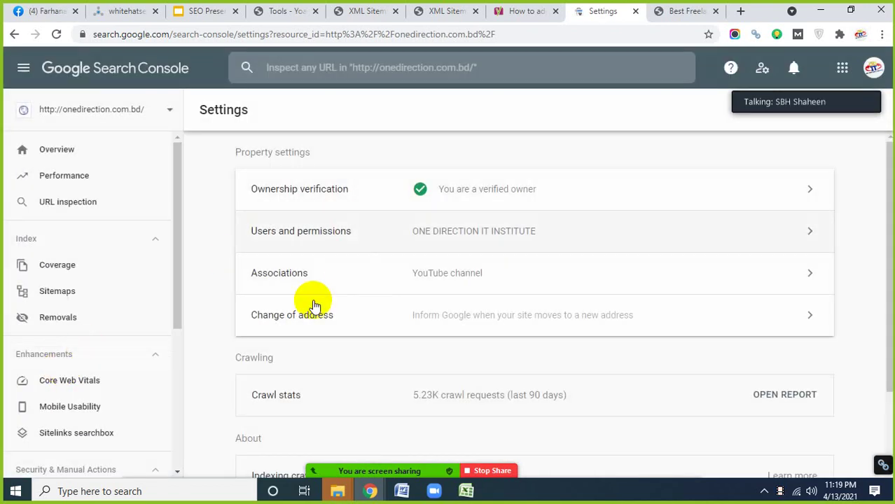
pyautogui.scroll(-2, 356, 347)
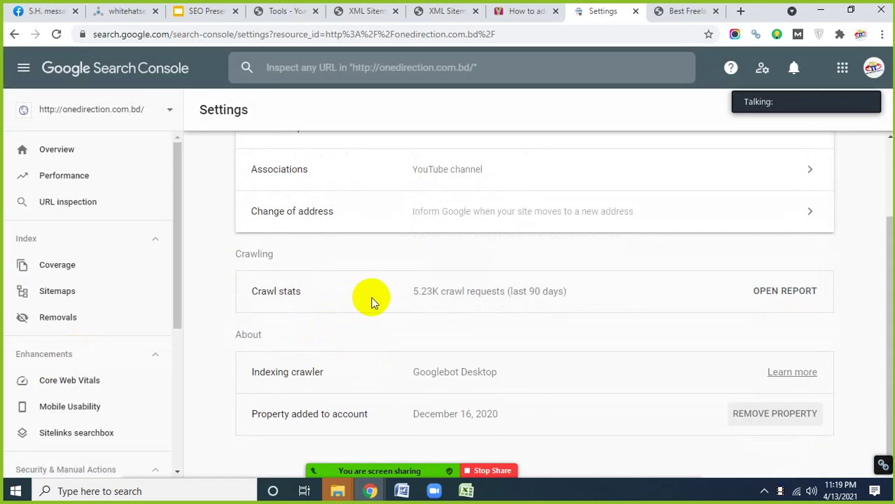
pyautogui.scroll(-2, 124, 399)
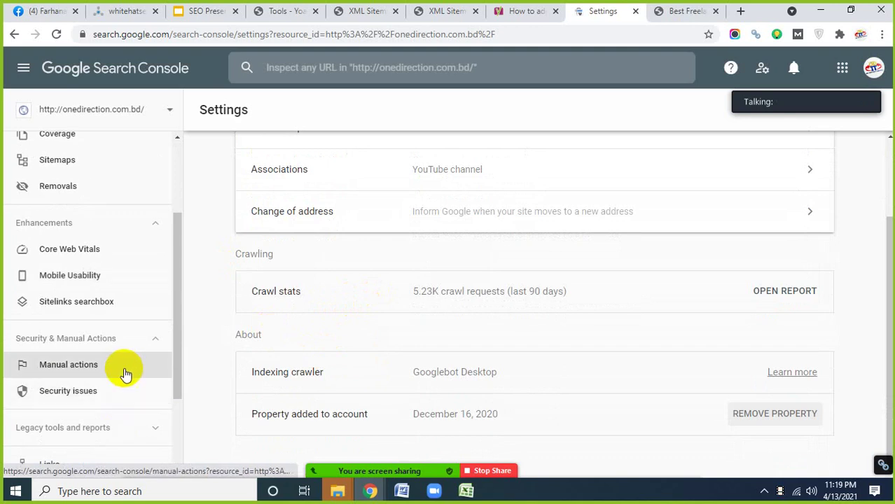
pyautogui.scroll(-2, 124, 375)
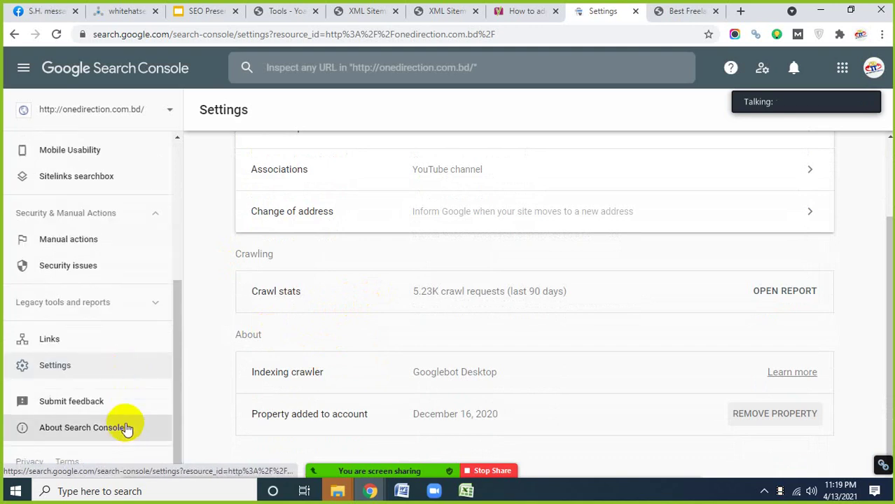
pyautogui.scroll(4, 124, 421)
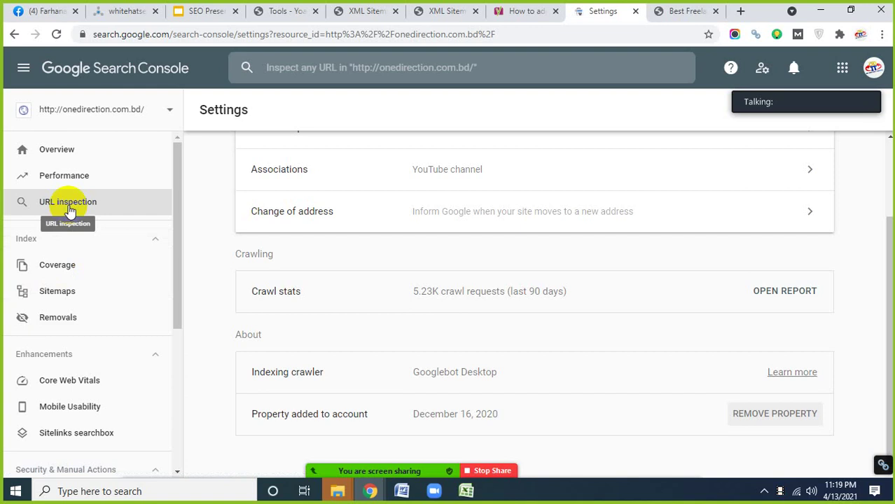
pyautogui.scroll(-1, 70, 309)
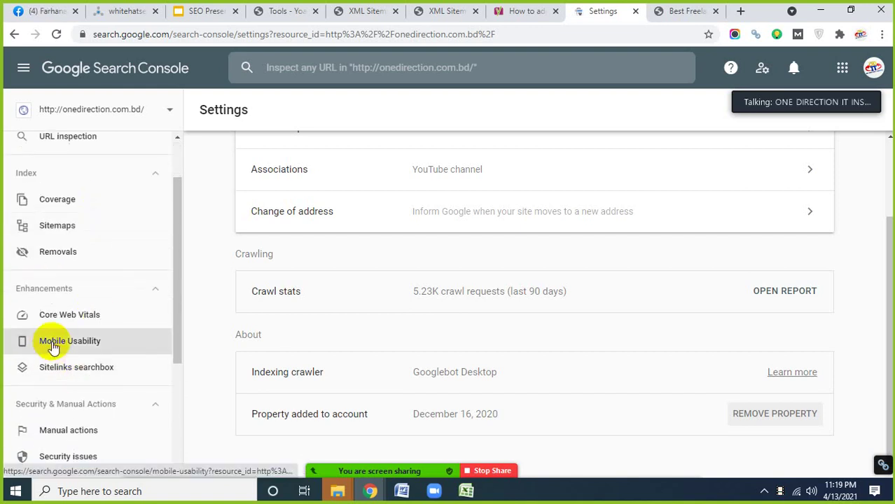
pyautogui.scroll(-1, 66, 351)
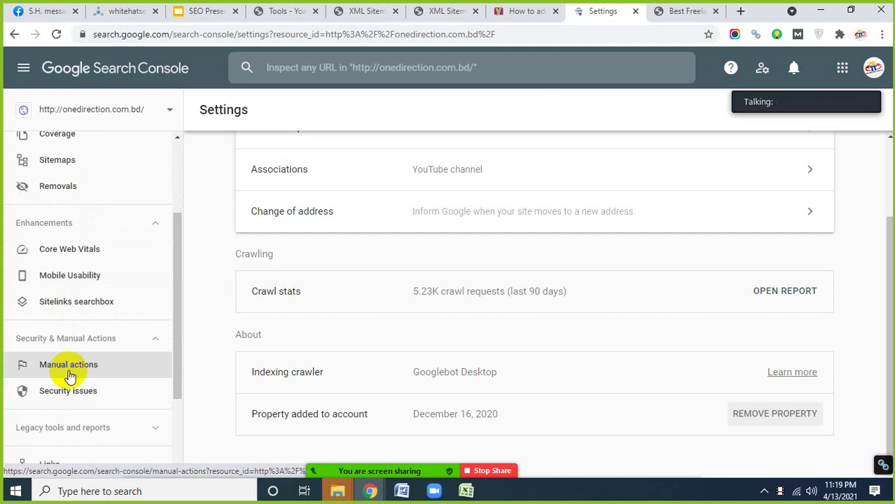
pyautogui.scroll(-2, 91, 370)
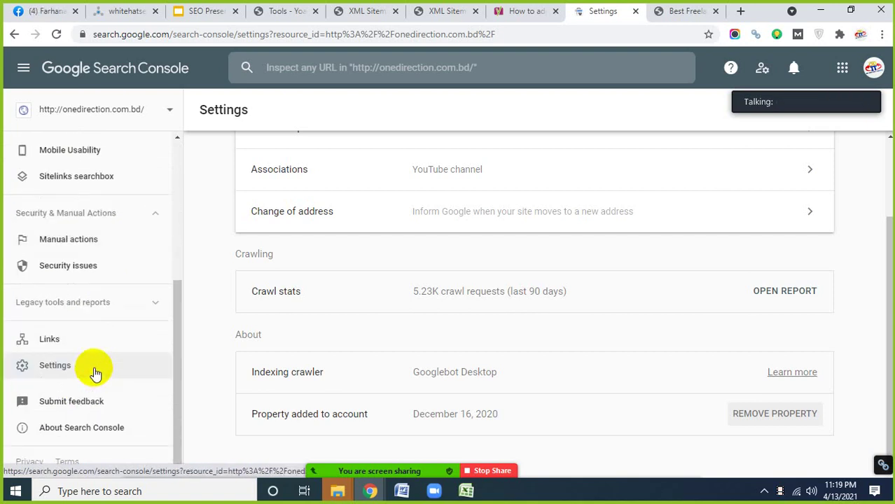
pyautogui.scroll(4, 98, 382)
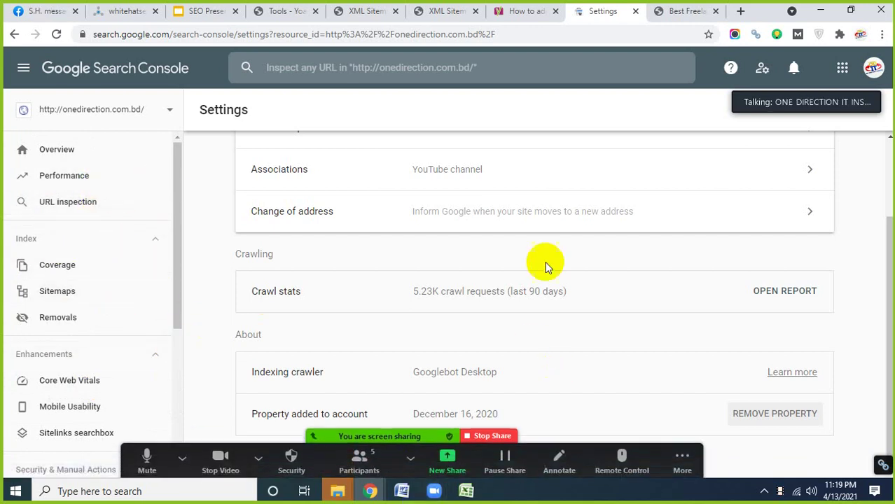
# - On the Basic SEO checklist slide, highlight Install Yoast SEO, Create a sitemap, and Create a robots.txt file
pyautogui.click(210, 12)
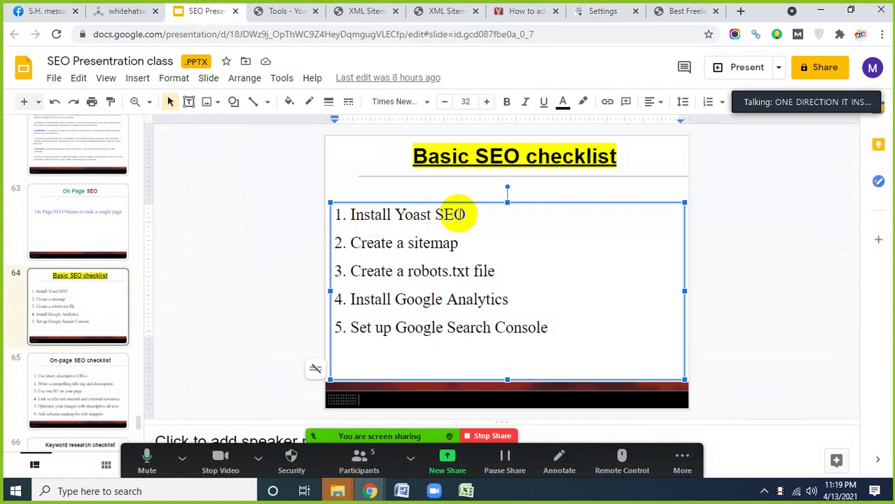
pyautogui.moveTo(470, 217); pyautogui.dragTo(344, 212)
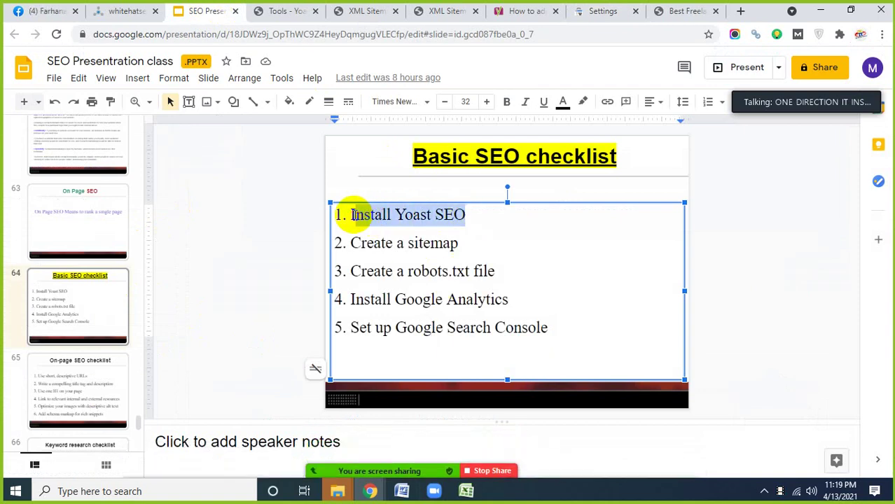
pyautogui.click(394, 247)
pyautogui.moveTo(460, 243); pyautogui.dragTo(351, 243)
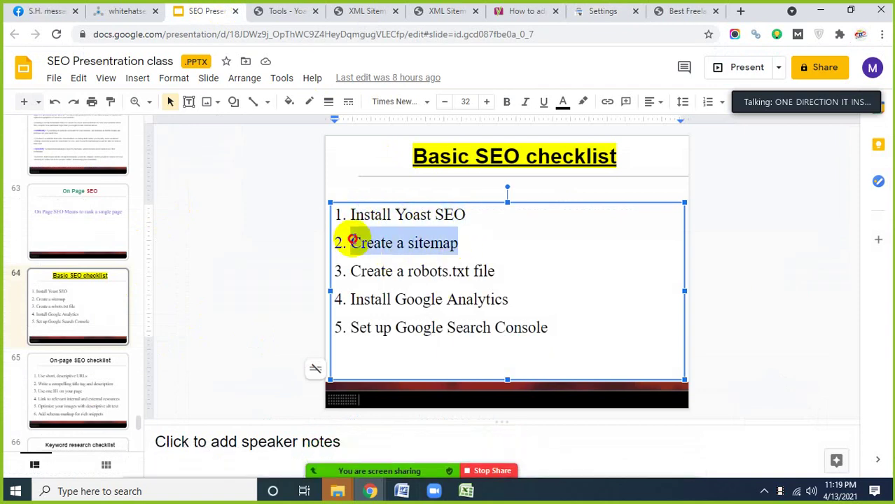
pyautogui.click(413, 273)
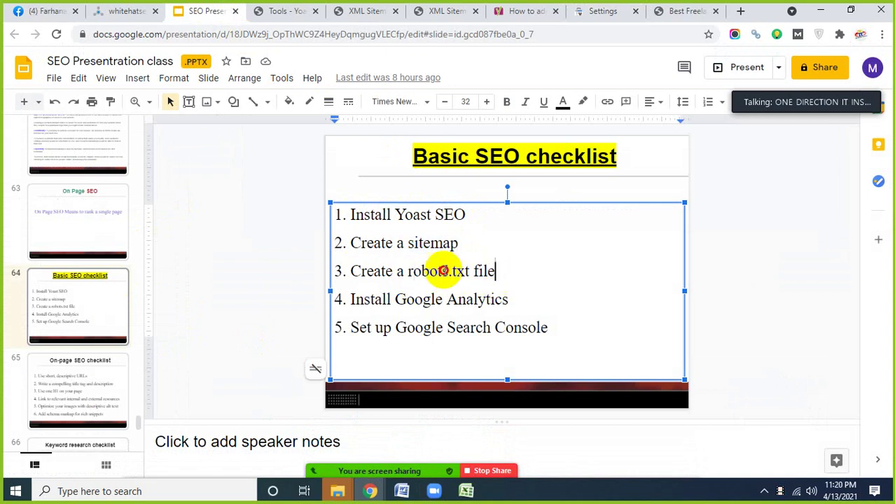
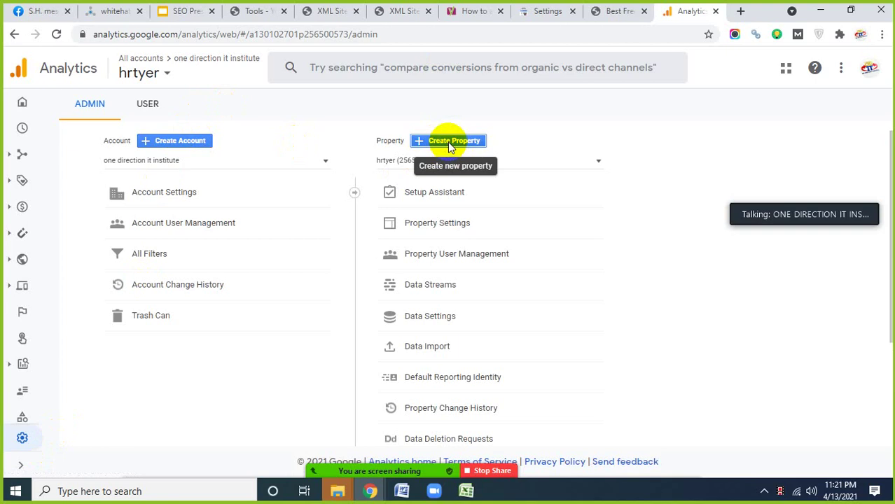
# - Start a new property under the account and put the cursor in its blank Property name field
pyautogui.click(447, 142)
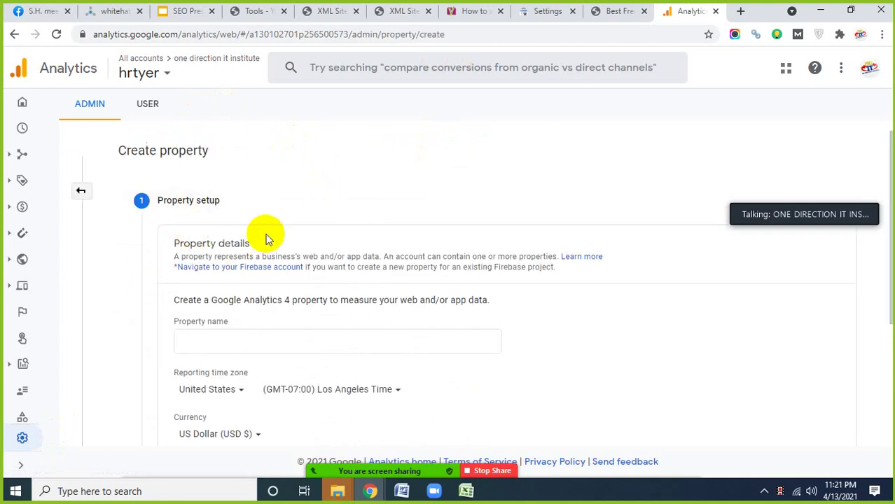
pyautogui.scroll(-1, 266, 236)
pyautogui.click(219, 276)
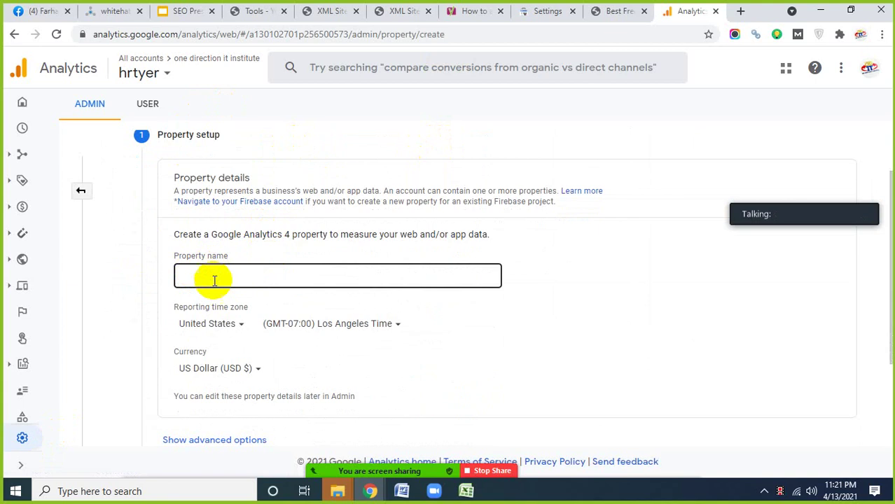
pyautogui.click(204, 276)
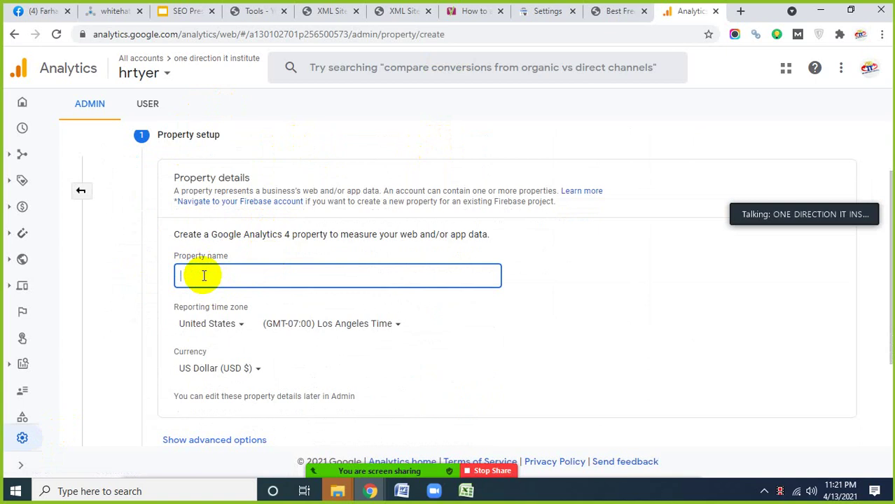
# - Open a Chrome incognito window and search Google for google analytics
pyautogui.click(882, 34)
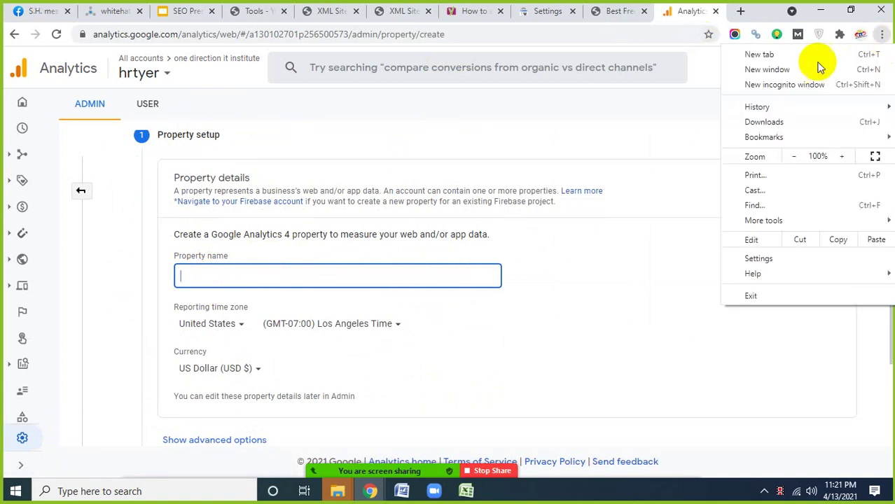
pyautogui.click(799, 84)
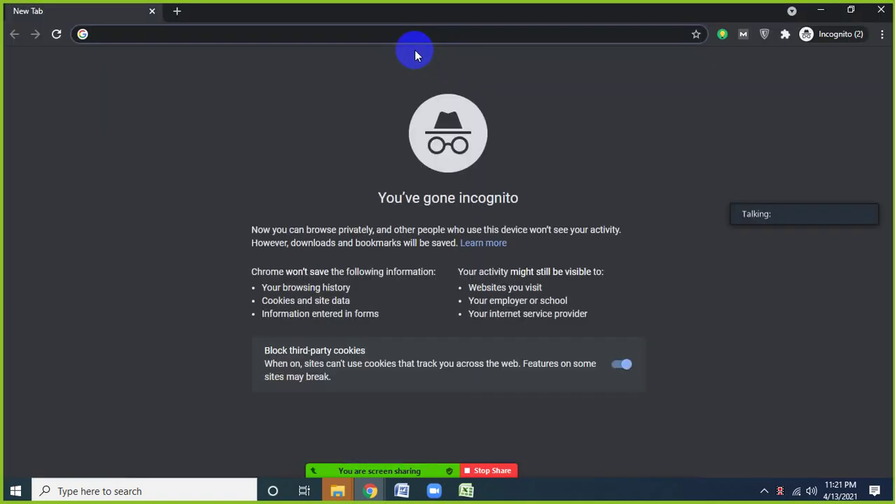
pyautogui.write('googl')
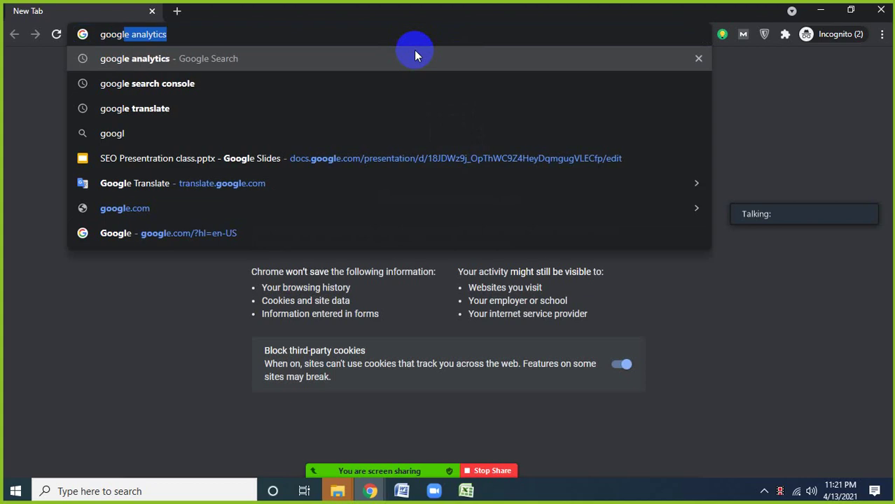
pyautogui.press('Right')
pyautogui.press('Return')
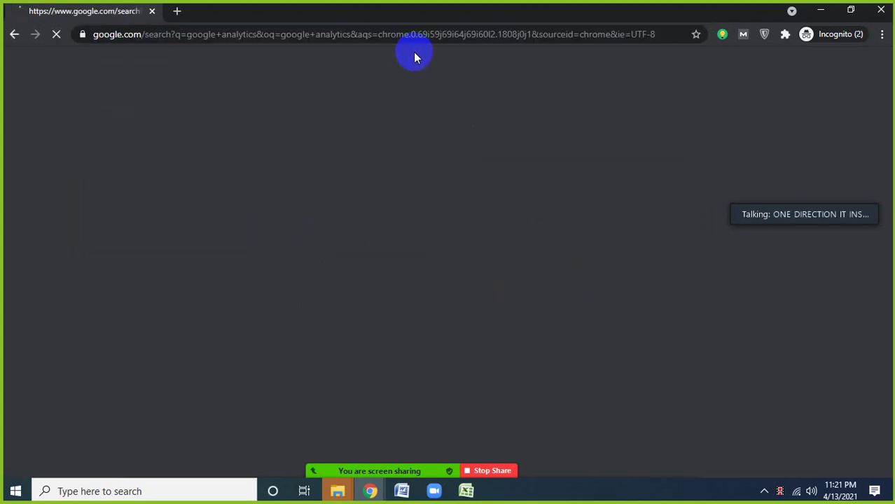
pyautogui.scroll(-3, 227, 301)
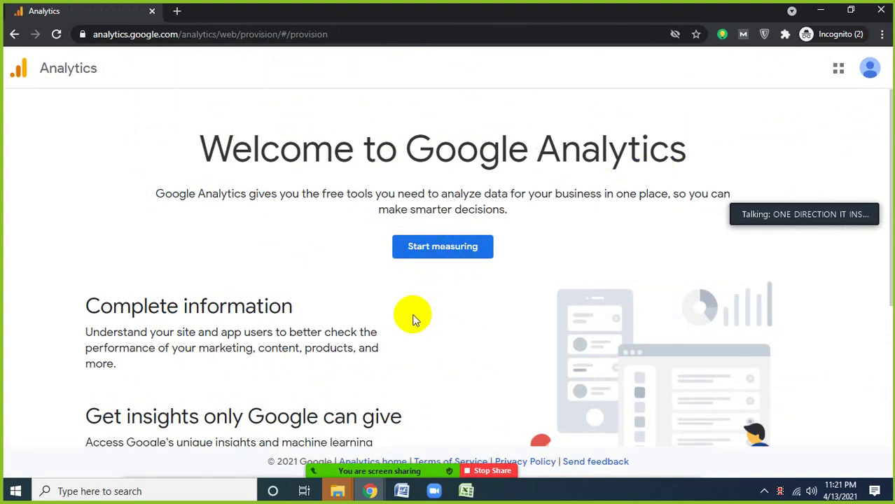
# - Create the account 'one direction it insitut' with Google products & services sharing enabled, and continue
pyautogui.click(435, 259)
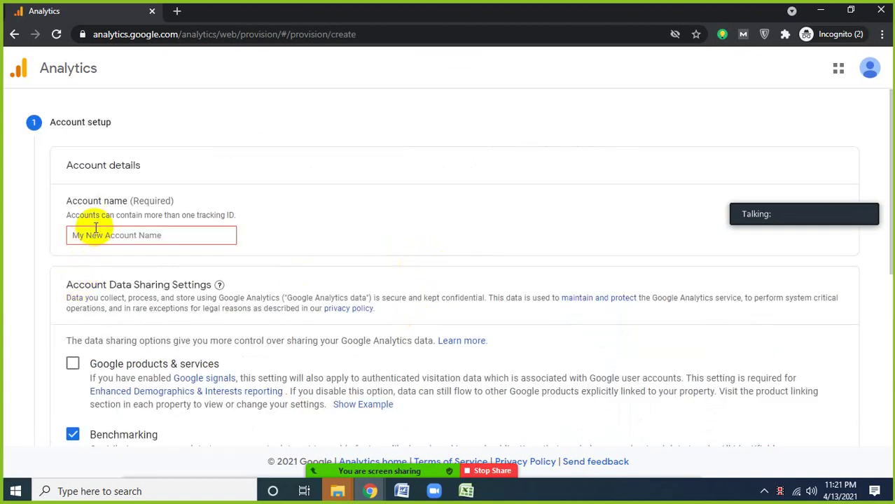
pyautogui.scroll(-2, 155, 311)
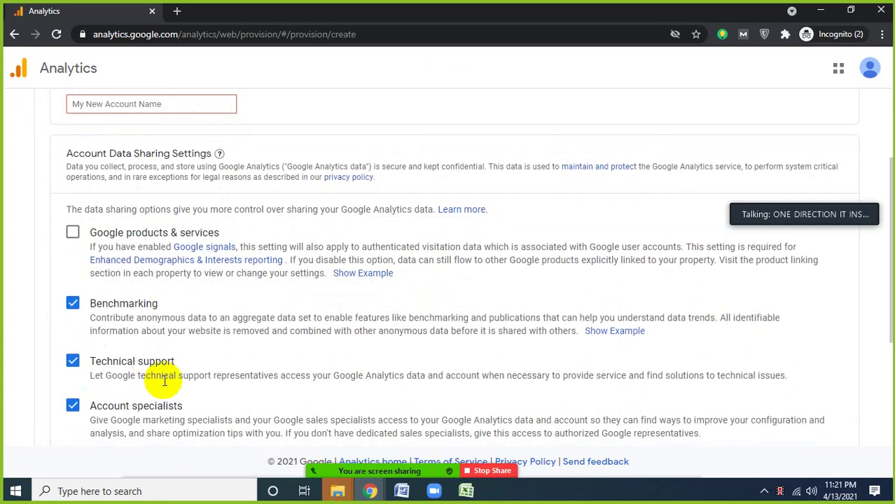
pyautogui.scroll(2, 160, 365)
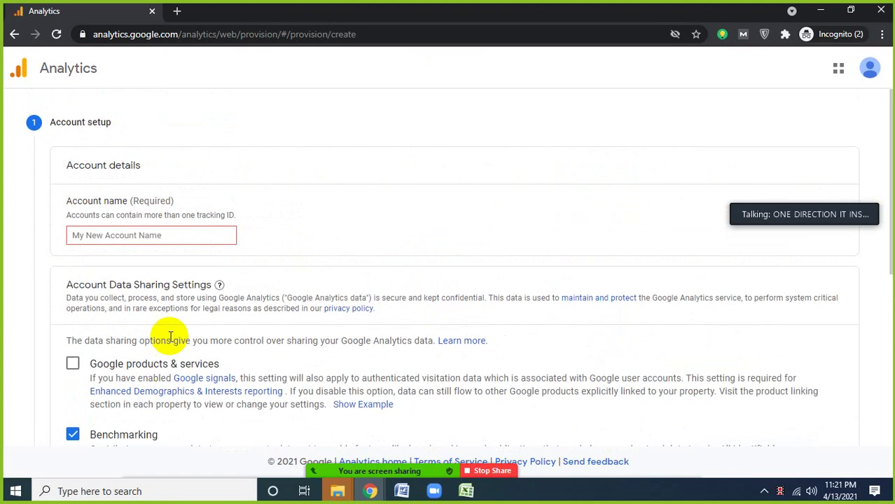
pyautogui.click(107, 238)
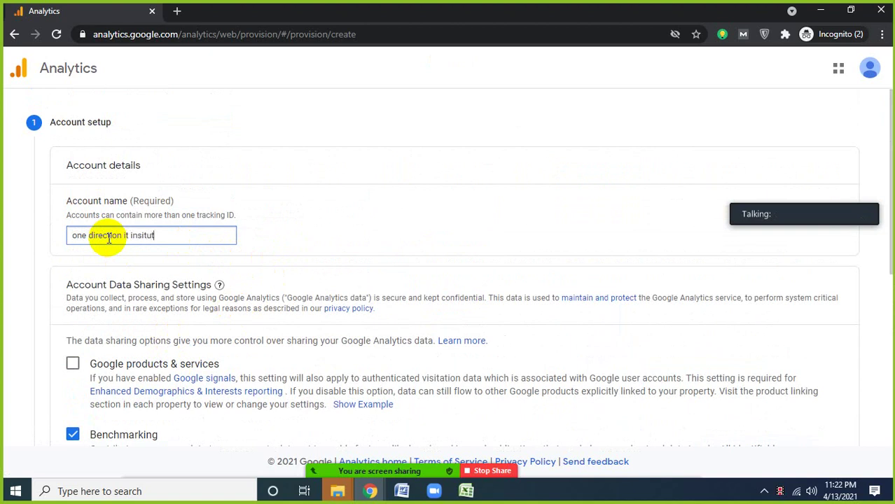
pyautogui.scroll(-3, 85, 306)
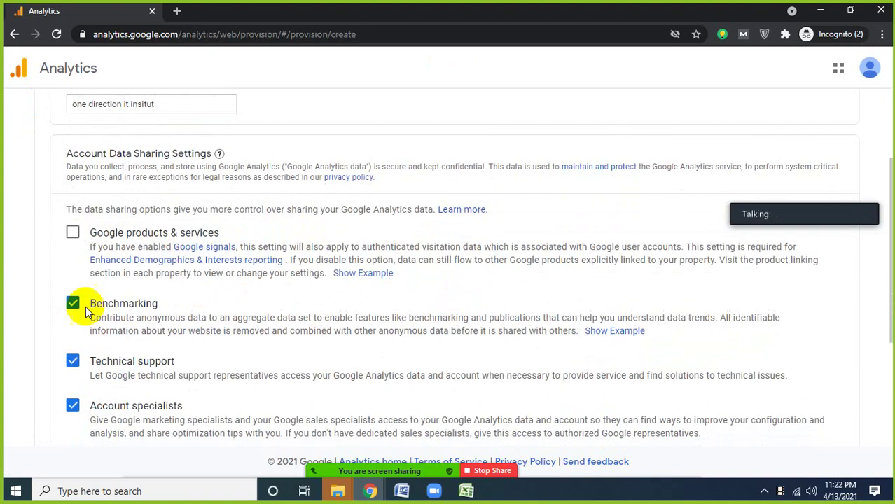
pyautogui.click(73, 236)
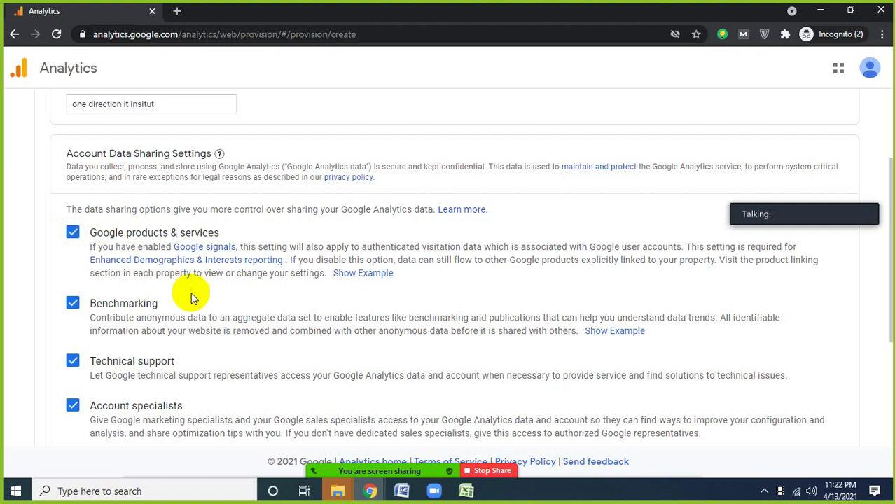
pyautogui.scroll(-5, 190, 293)
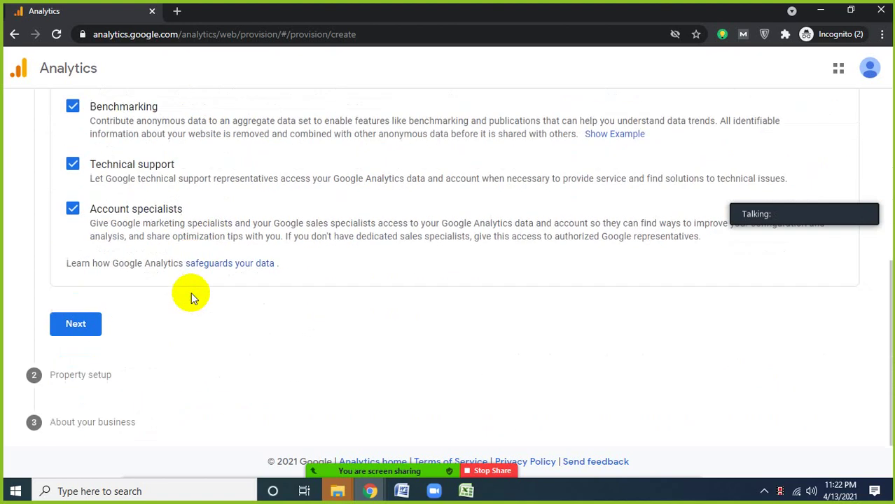
pyautogui.click(80, 326)
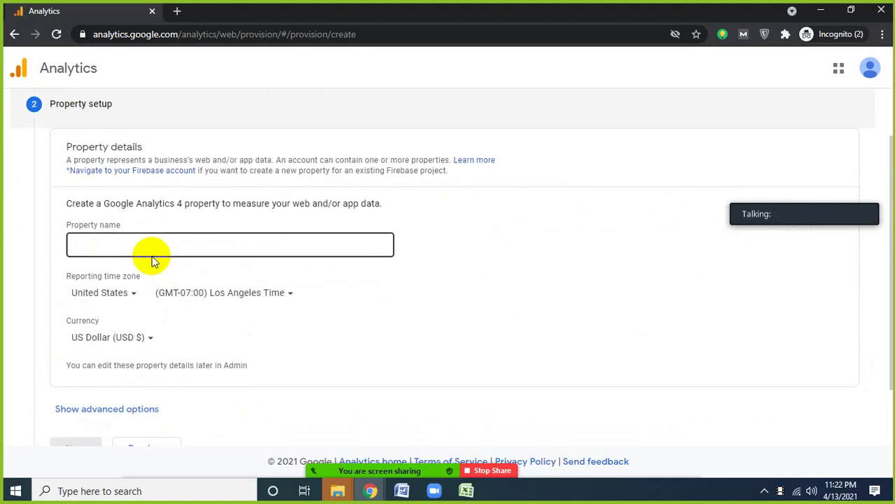
# - Name the property 'one direction' with the (GMT+06:00) Bangladesh Time reporting time zone
pyautogui.click(108, 177)
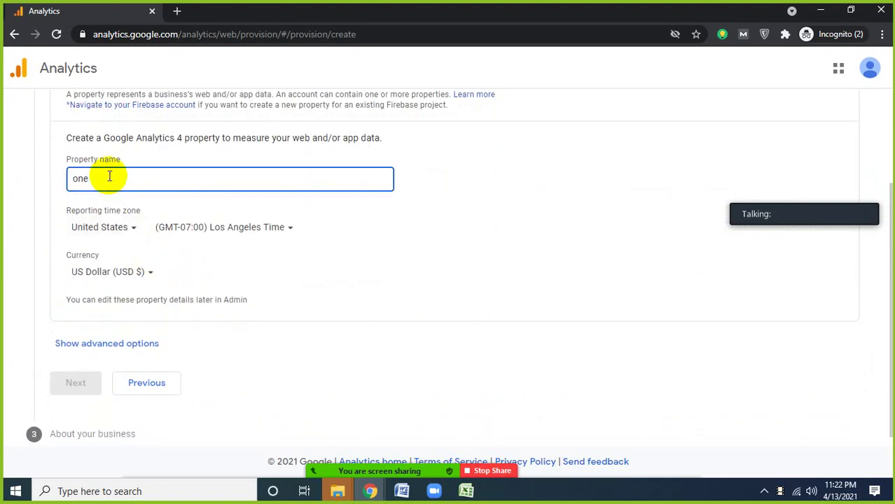
pyautogui.write('one ')
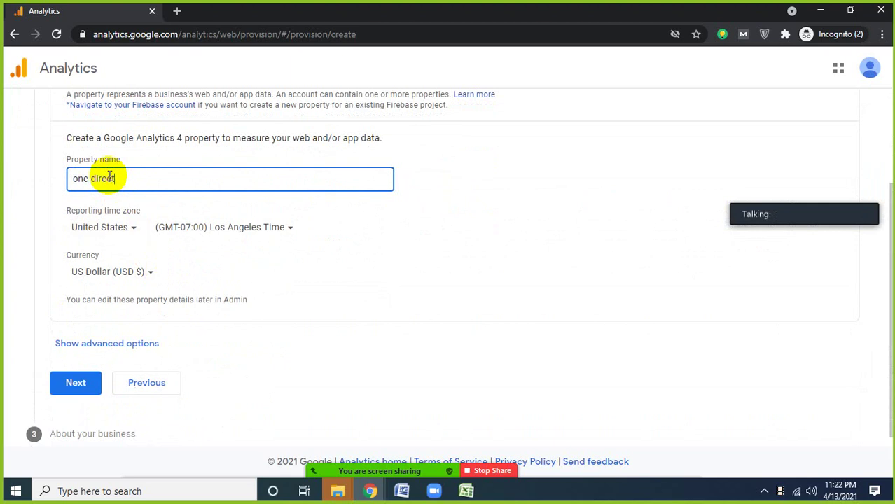
pyautogui.write('direction')
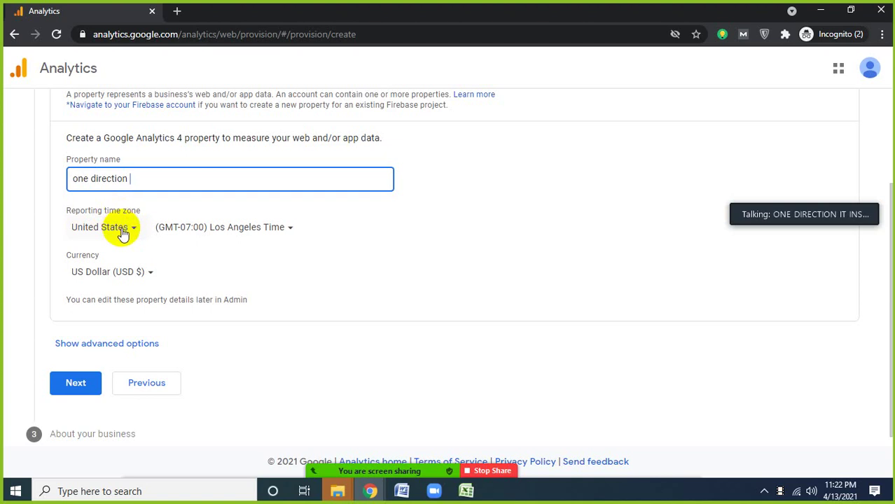
pyautogui.click(116, 227)
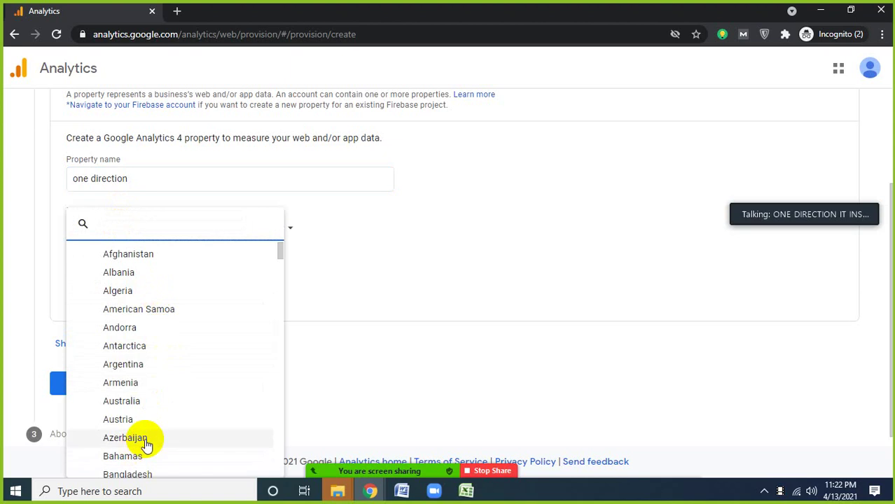
pyautogui.click(140, 474)
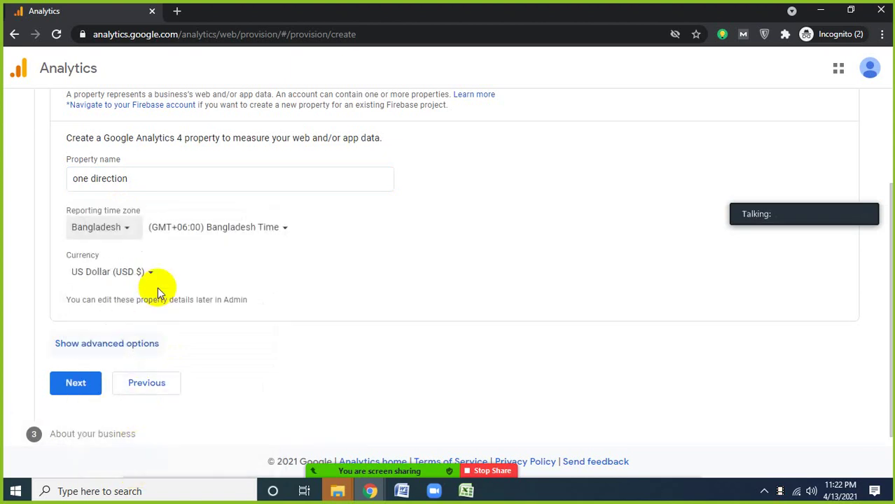
pyautogui.click(200, 234)
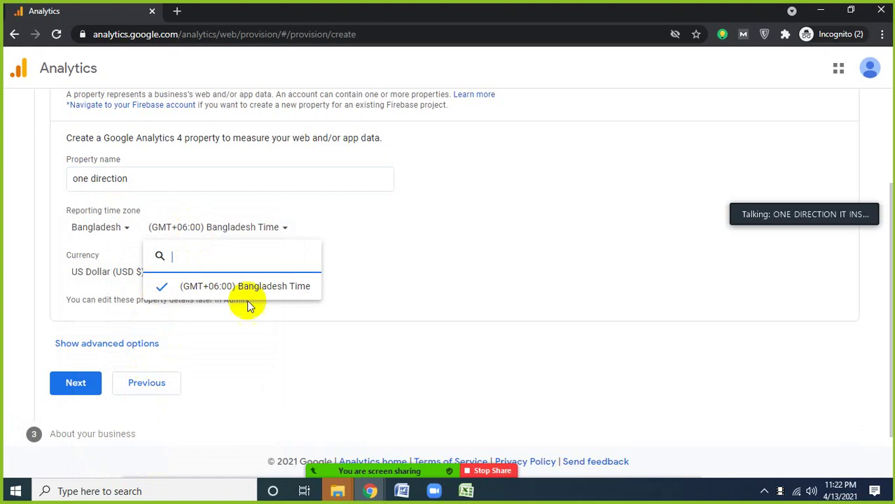
pyautogui.click(278, 345)
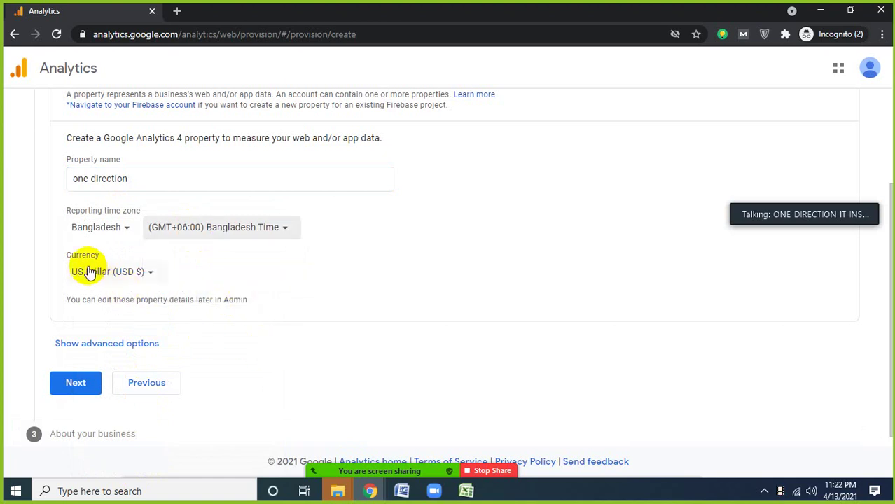
# - Choose US Dollar (USD $) as the property's currency
pyautogui.click(134, 271)
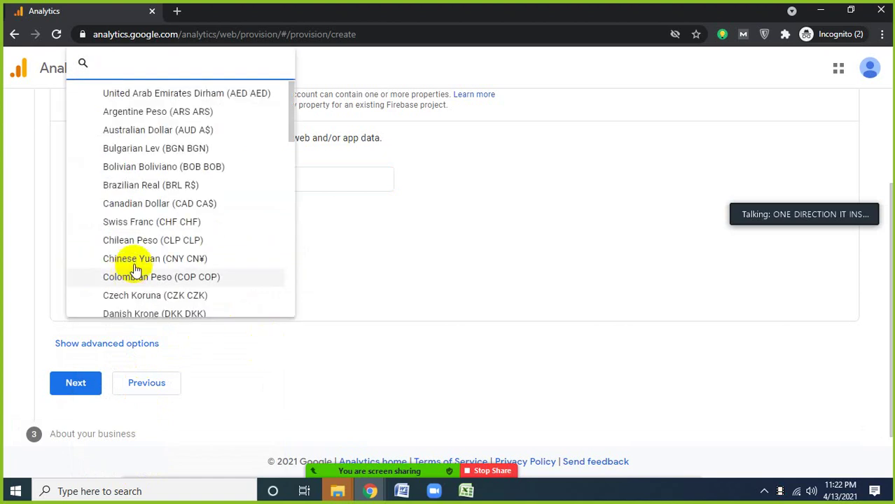
pyautogui.scroll(-2, 159, 224)
pyautogui.scroll(2, 161, 227)
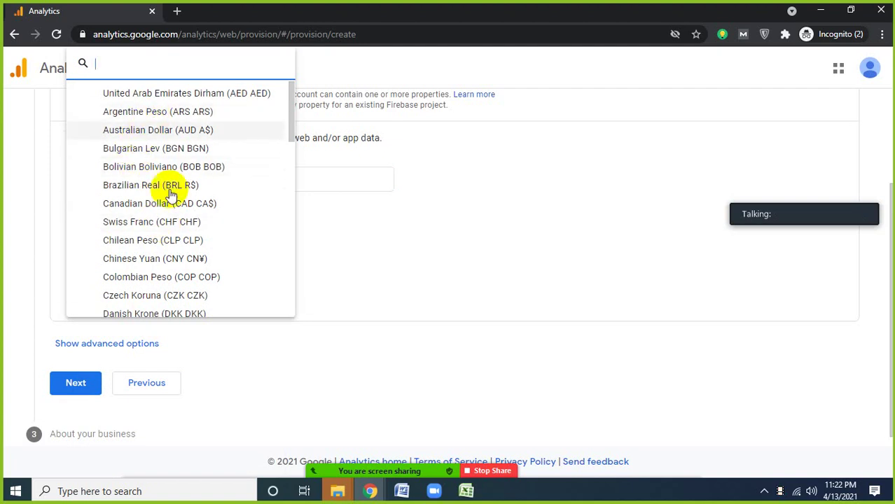
pyautogui.scroll(-2, 181, 222)
pyautogui.scroll(-3, 181, 222)
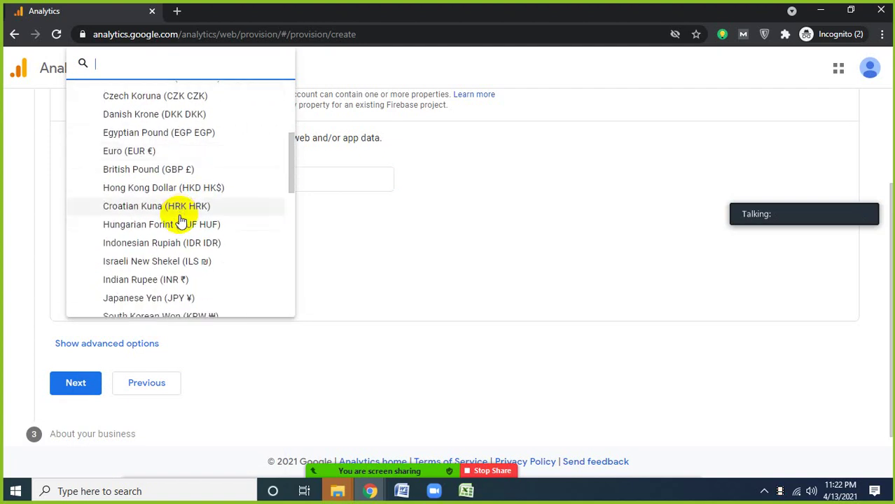
pyautogui.scroll(-2, 181, 222)
pyautogui.scroll(6, 180, 221)
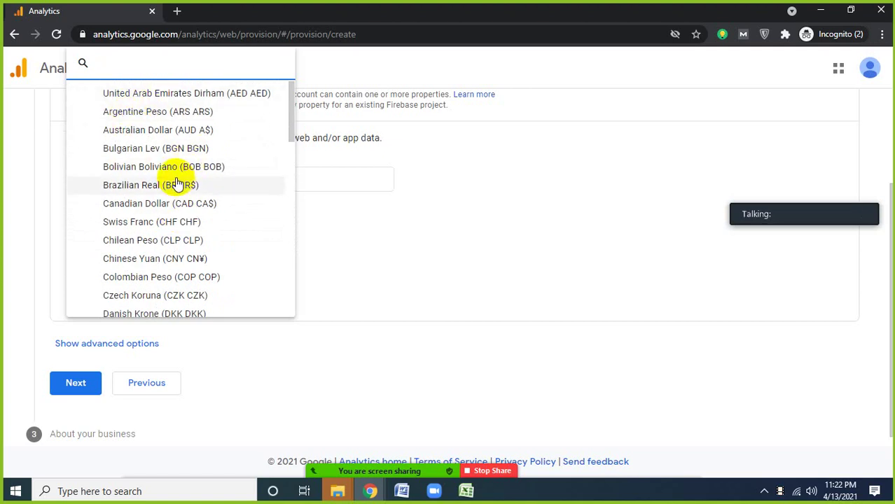
pyautogui.scroll(-3, 176, 184)
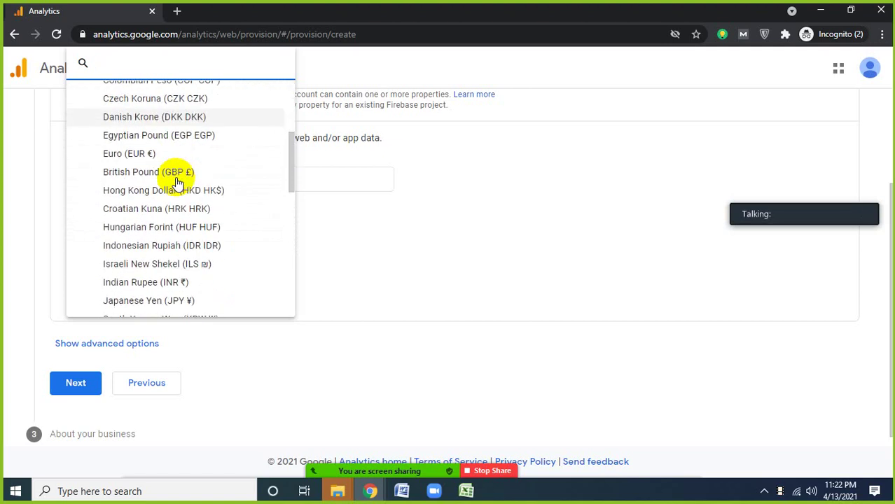
pyautogui.scroll(-3, 178, 182)
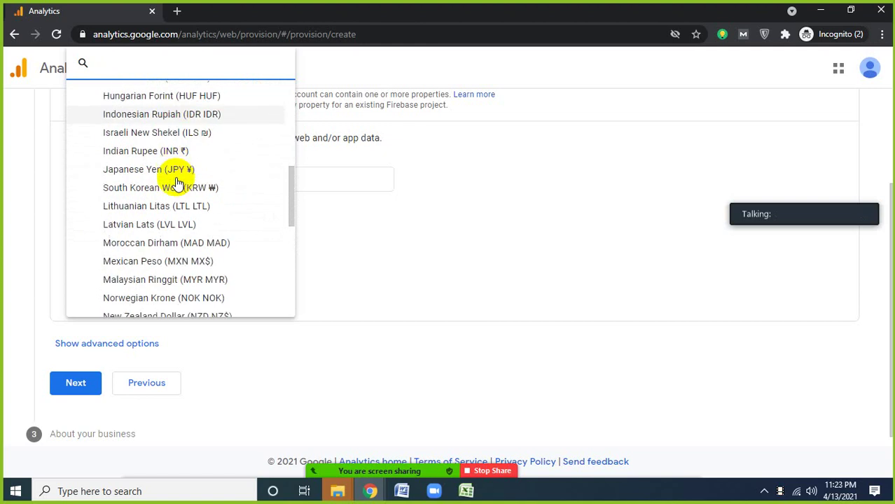
pyautogui.scroll(-5, 177, 183)
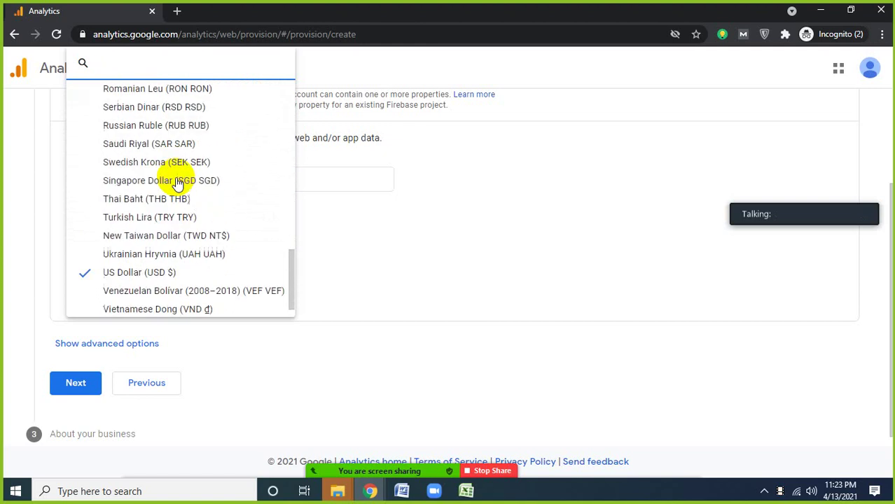
pyautogui.scroll(-2, 177, 181)
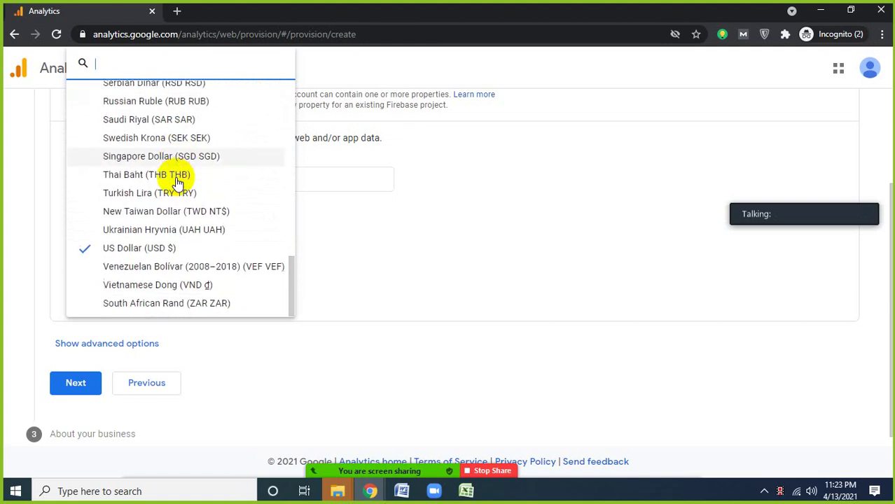
pyautogui.click(126, 251)
pyautogui.scroll(-1, 264, 383)
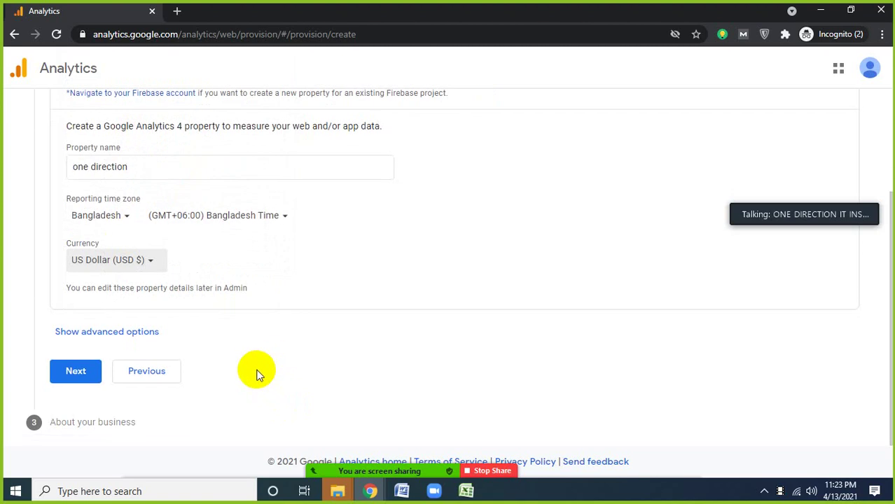
# - Describe the business as Computers & Electronics, Medium size, measuring customer engagement, and create it
pyautogui.click(80, 372)
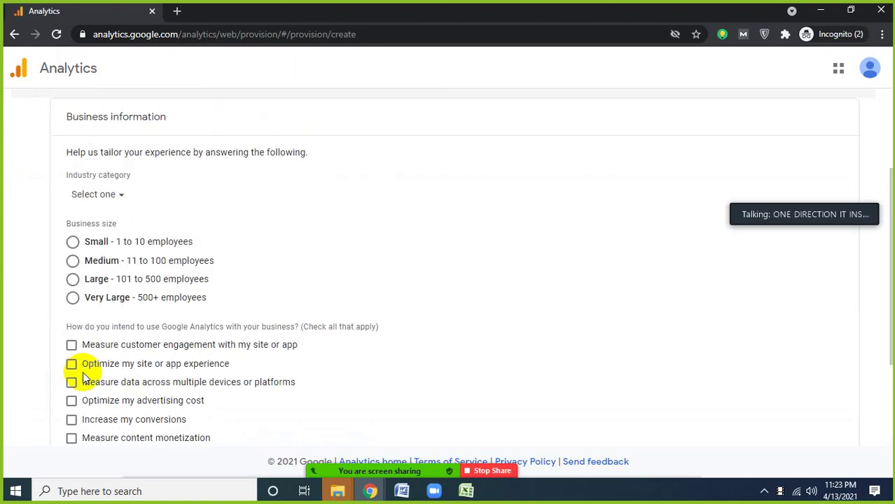
pyautogui.click(105, 197)
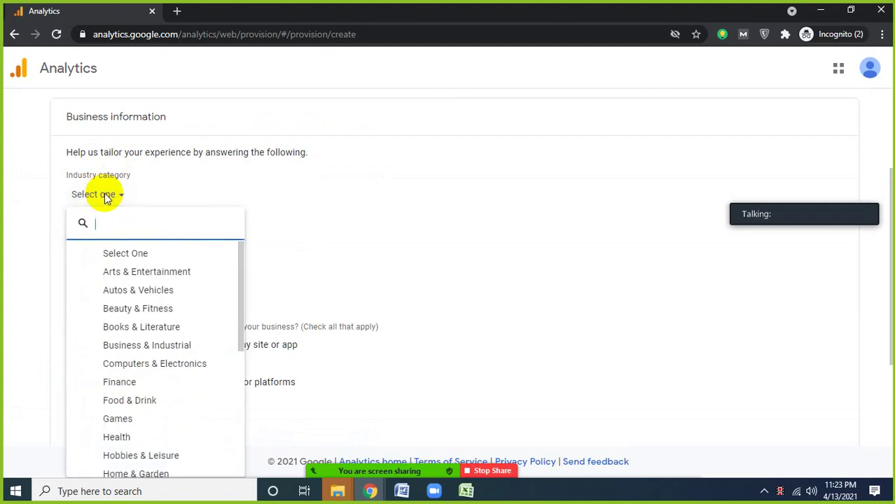
pyautogui.click(143, 365)
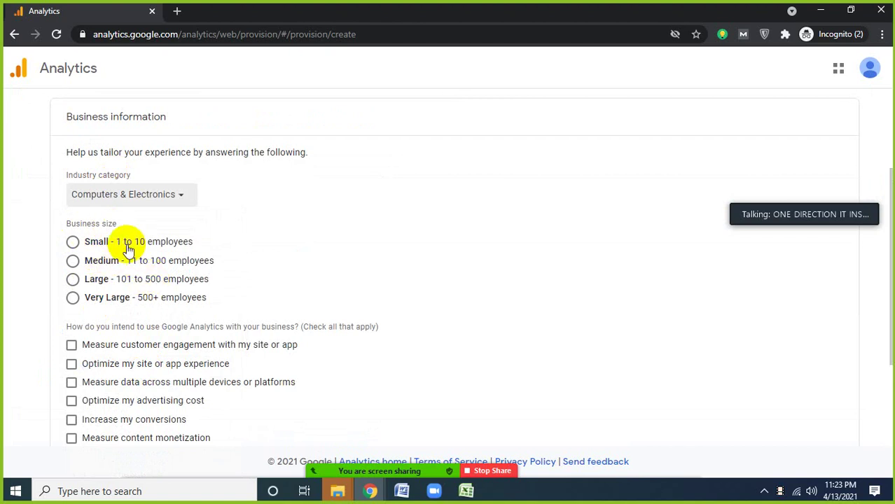
pyautogui.click(73, 261)
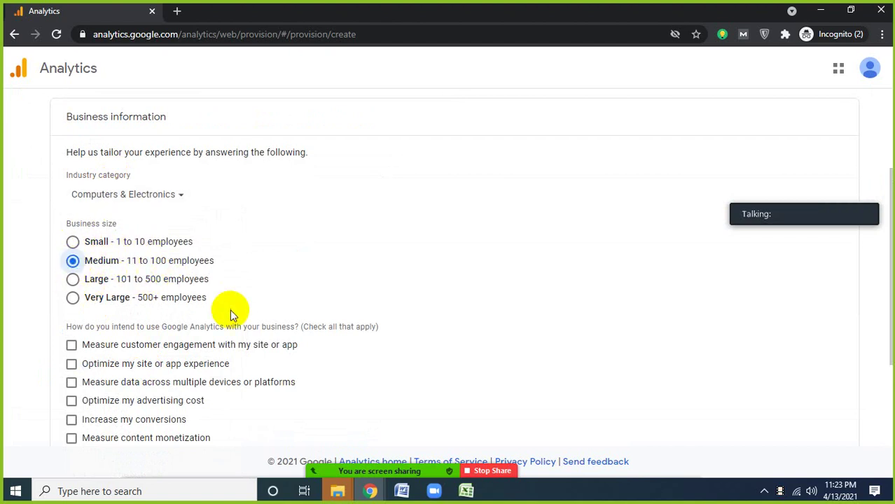
pyautogui.scroll(-1, 230, 309)
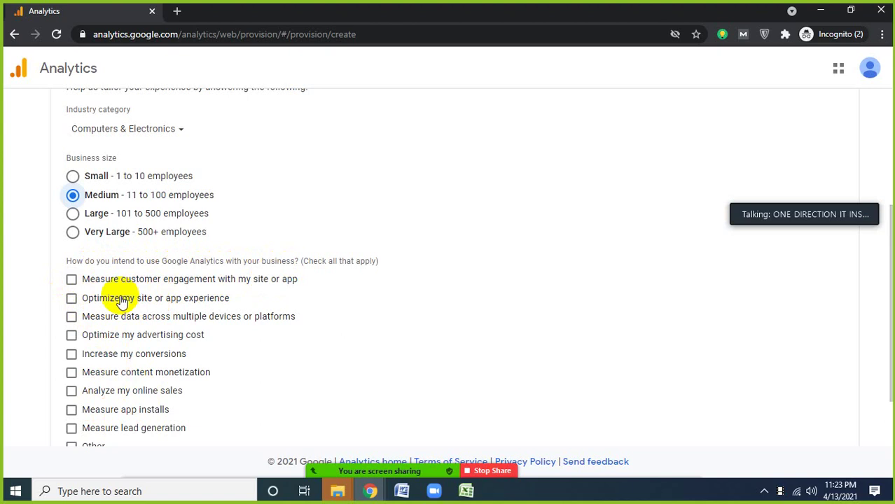
pyautogui.click(72, 279)
pyautogui.scroll(-2, 119, 307)
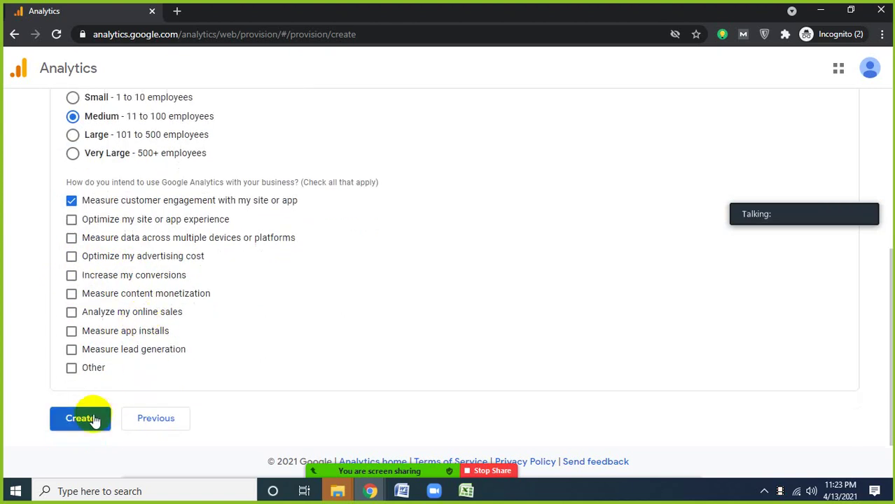
pyautogui.click(92, 419)
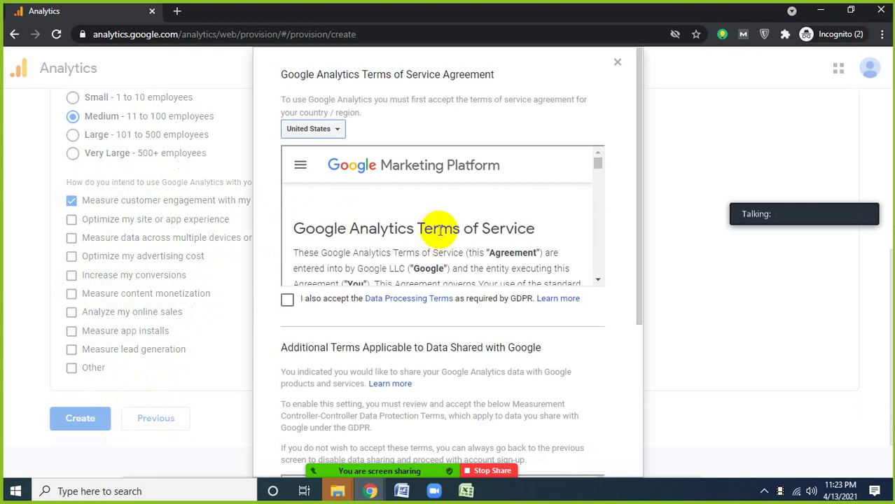
# - Accept the Bangladesh terms of service plus the GDPR and Controller-Controller data protection terms
pyautogui.click(319, 133)
pyautogui.scroll(-3, 341, 281)
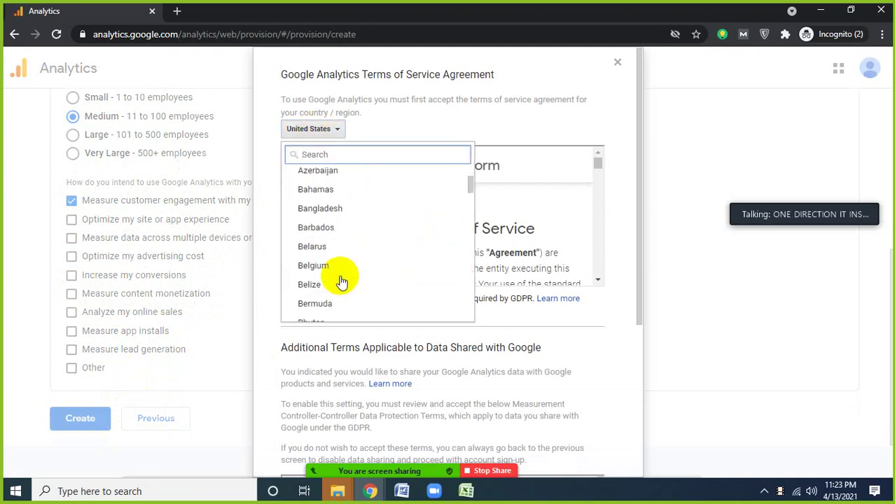
pyautogui.click(321, 207)
pyautogui.scroll(-1, 412, 265)
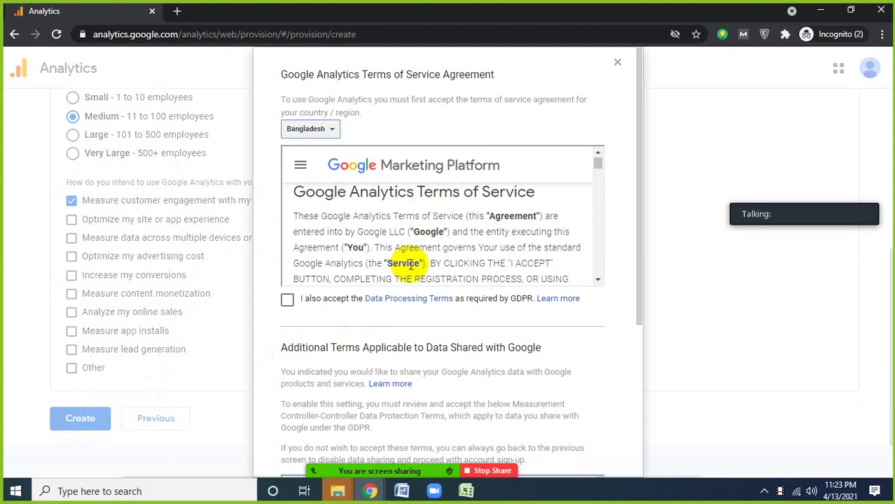
pyautogui.scroll(-3, 410, 265)
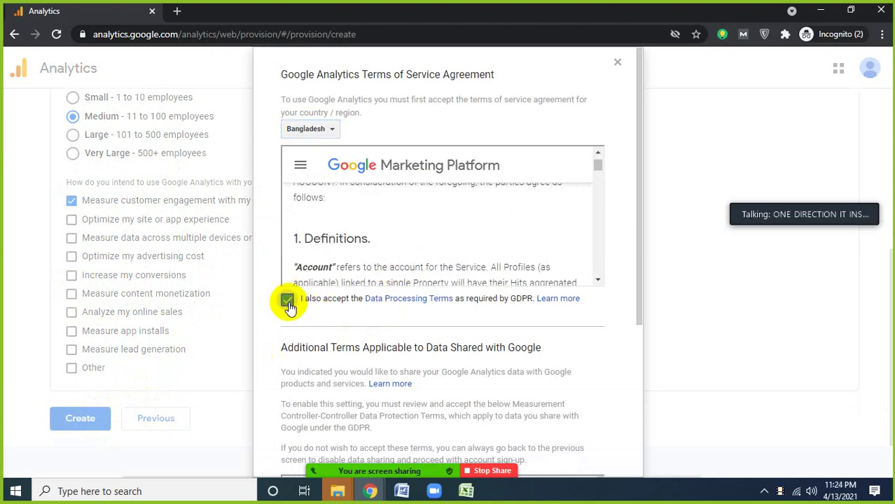
pyautogui.scroll(-5, 487, 343)
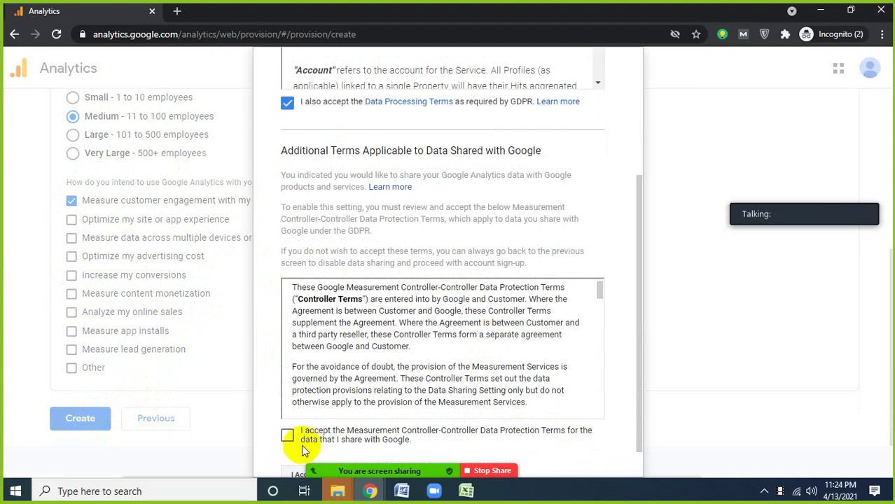
pyautogui.scroll(-5, 455, 380)
pyautogui.scroll(-1, 631, 362)
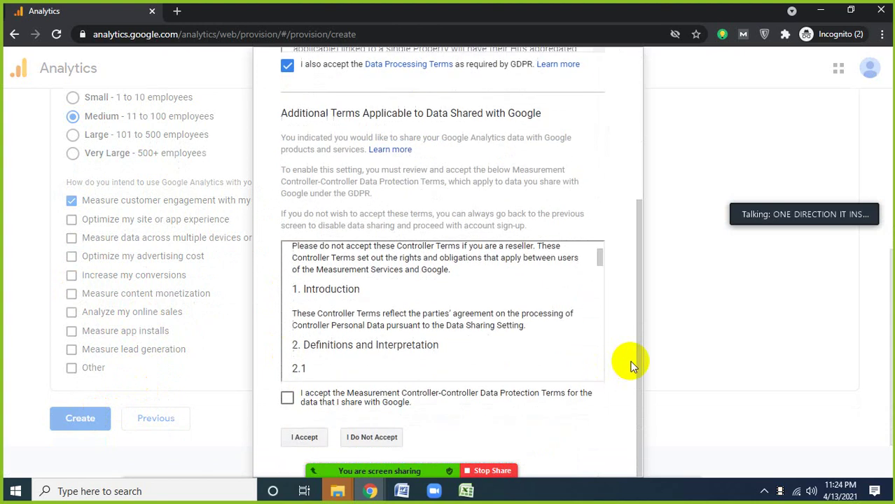
pyautogui.click(288, 398)
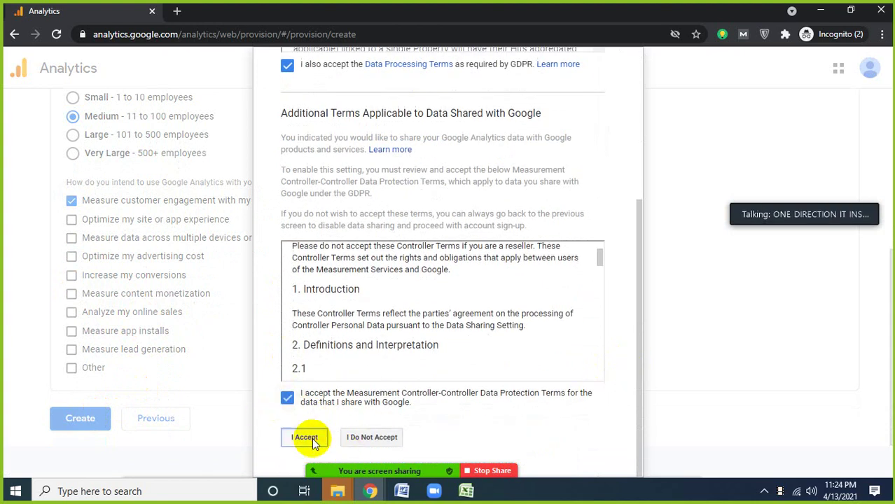
pyautogui.click(305, 438)
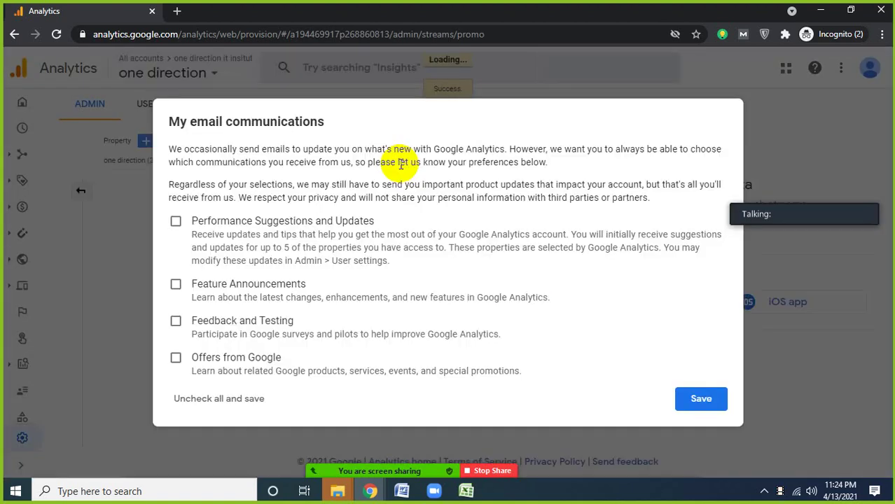
# - Opt in to Performance Suggestions, Feature Announcements, Feedback and Testing, and Offers emails, then save
pyautogui.click(176, 221)
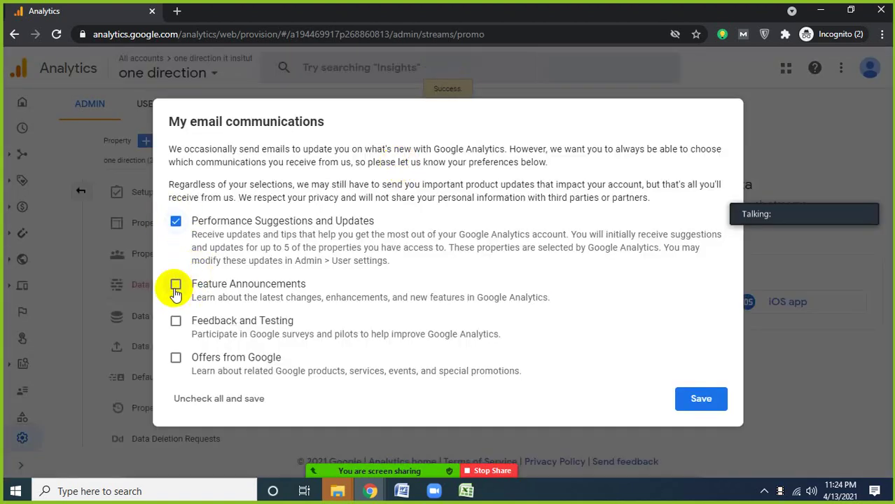
pyautogui.click(176, 284)
pyautogui.click(176, 321)
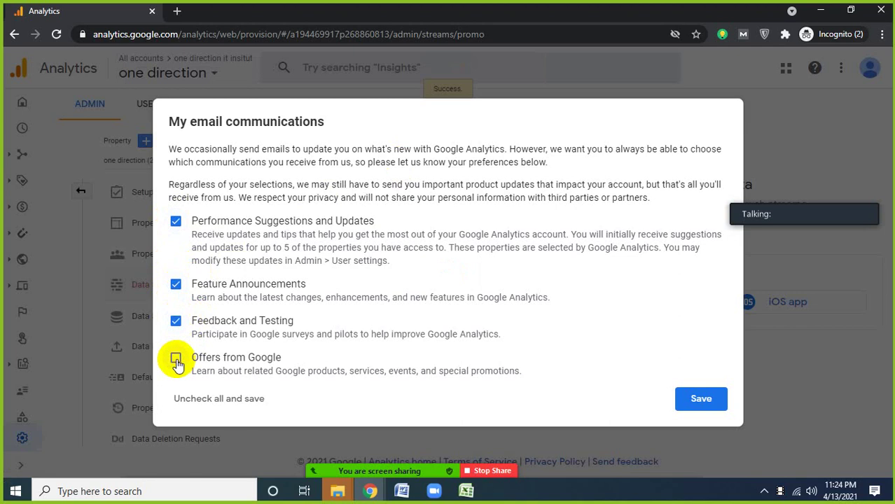
pyautogui.click(176, 358)
pyautogui.click(697, 399)
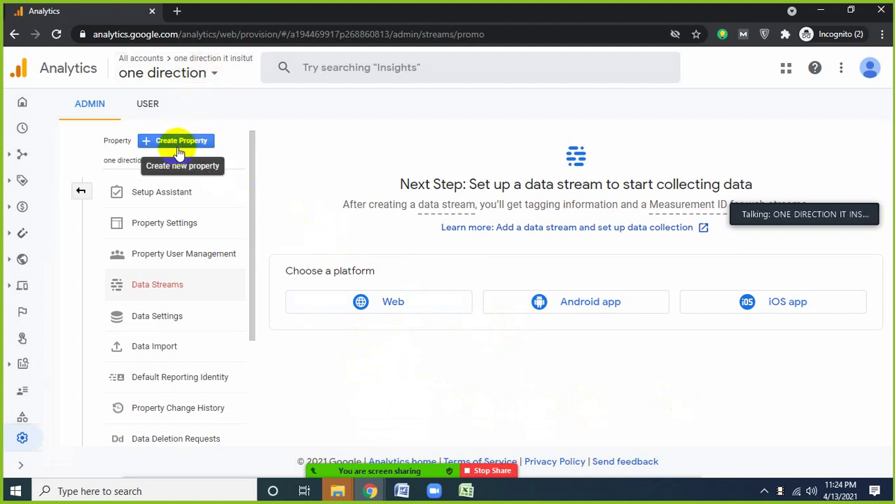
# - Check the account picker, then start another property and begin typing in its name field
pyautogui.click(207, 75)
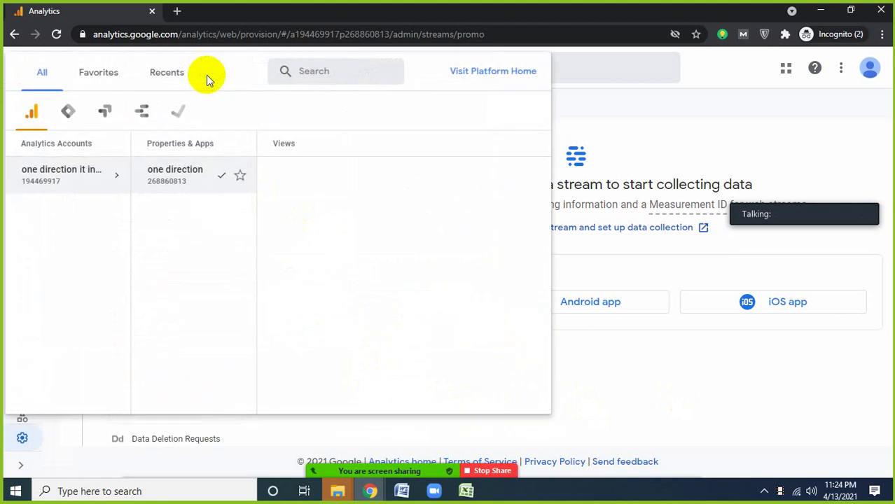
pyautogui.click(611, 116)
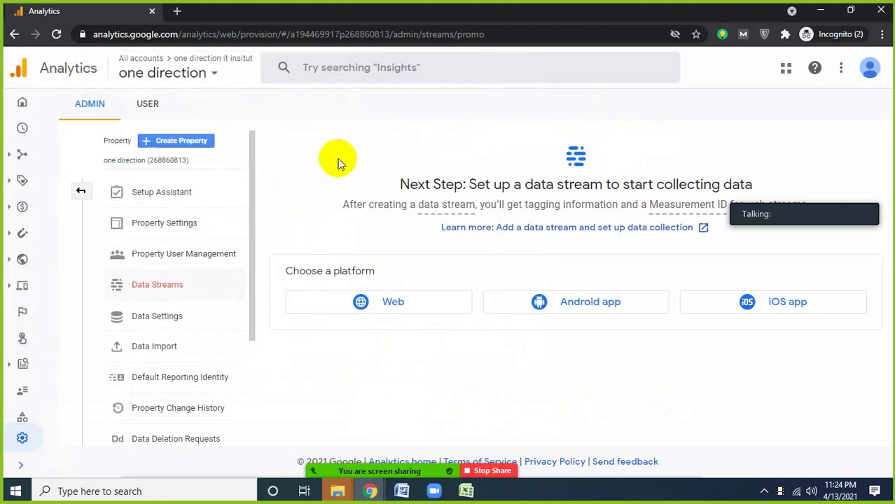
pyautogui.click(186, 146)
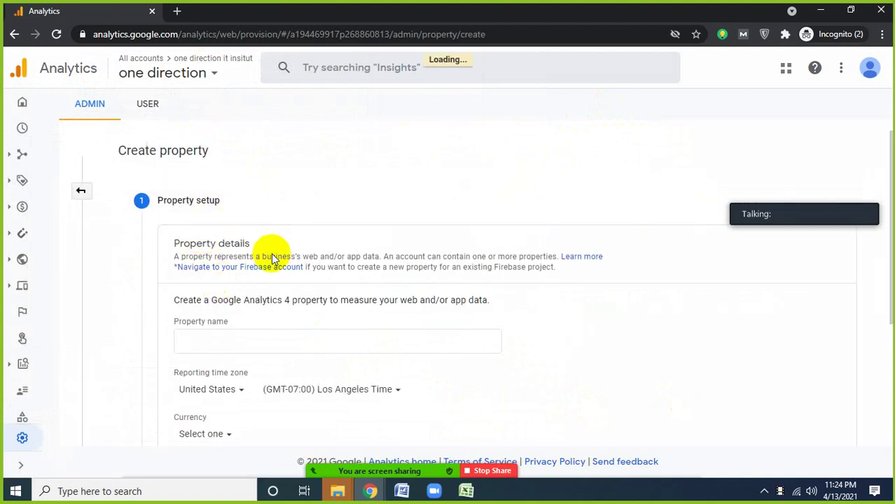
pyautogui.scroll(-3, 273, 254)
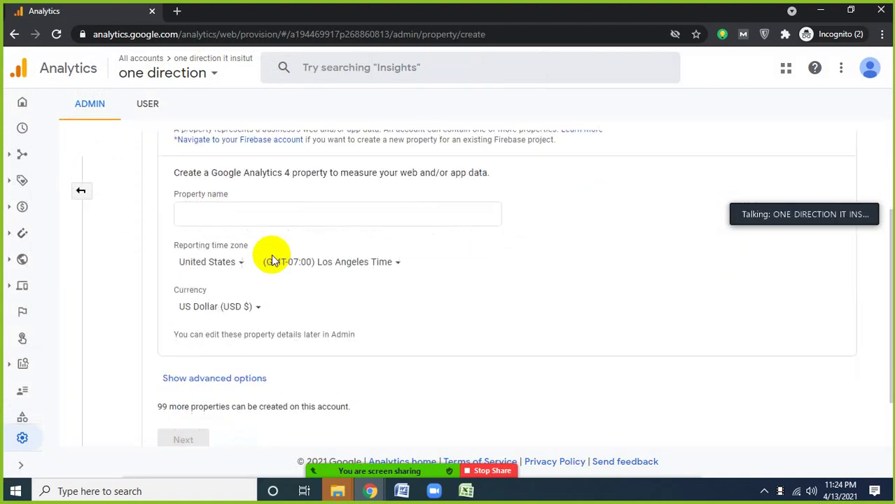
pyautogui.scroll(3, 273, 259)
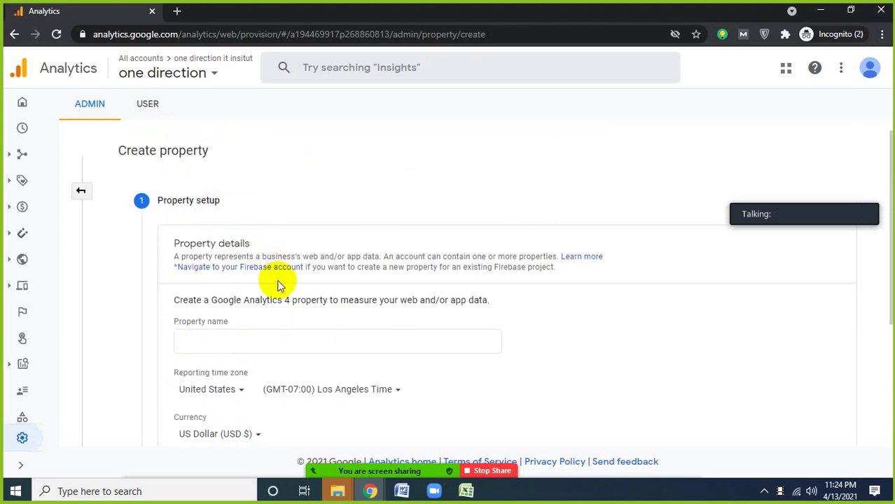
pyautogui.scroll(-1, 280, 286)
pyautogui.click(208, 273)
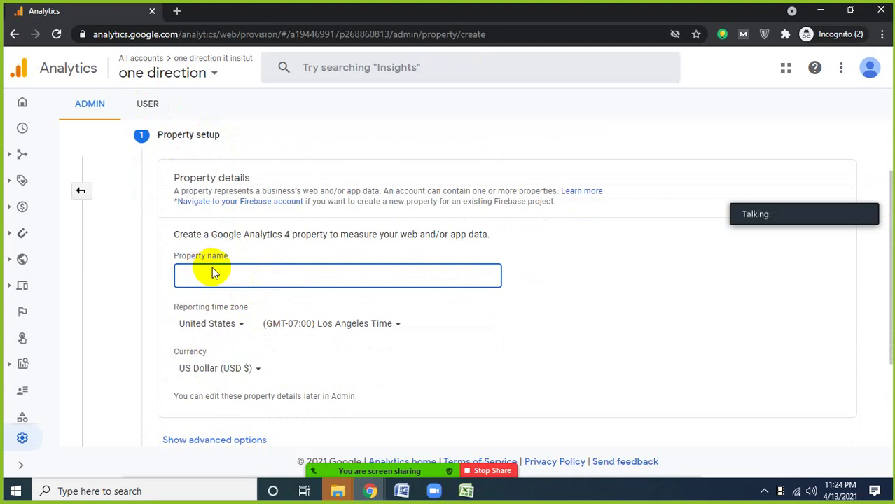
pyautogui.scroll(-2, 291, 308)
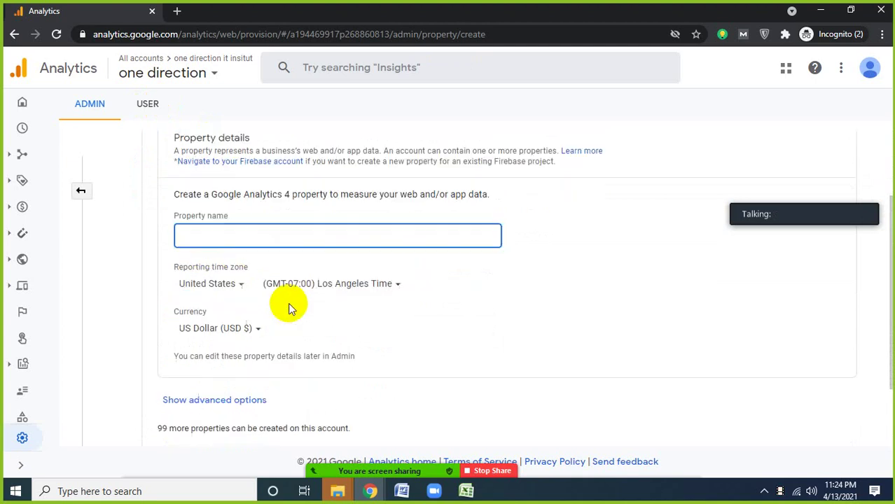
pyautogui.scroll(2, 291, 308)
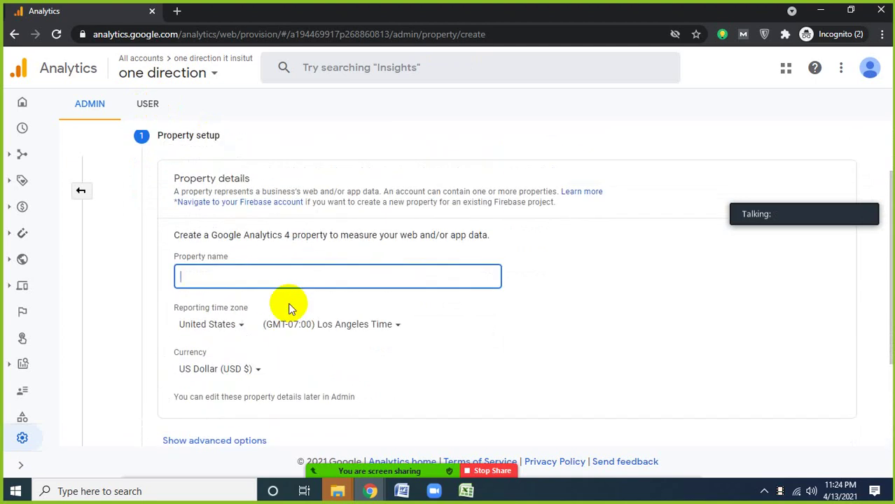
pyautogui.scroll(1, 291, 308)
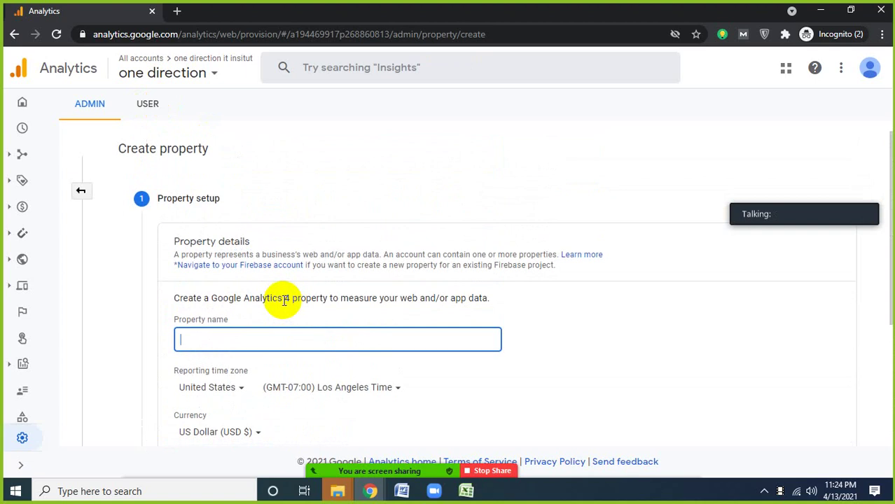
pyautogui.scroll(-2, 275, 301)
pyautogui.scroll(-1, 266, 305)
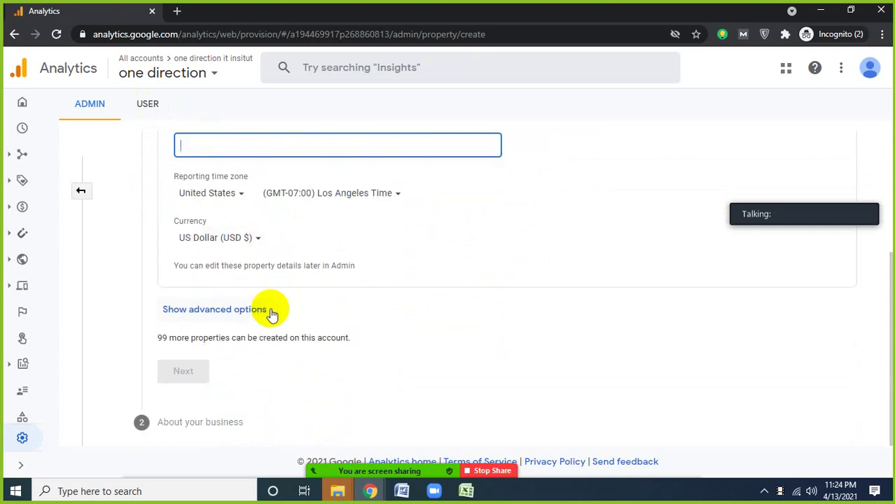
pyautogui.write('dfgsd')
# - Keep United States as the reporting country and continue to About your business
pyautogui.click(238, 195)
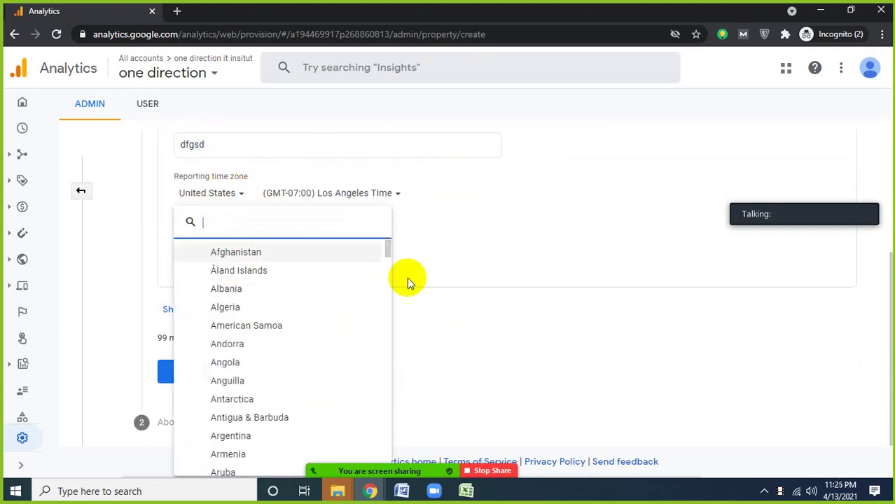
pyautogui.click(459, 264)
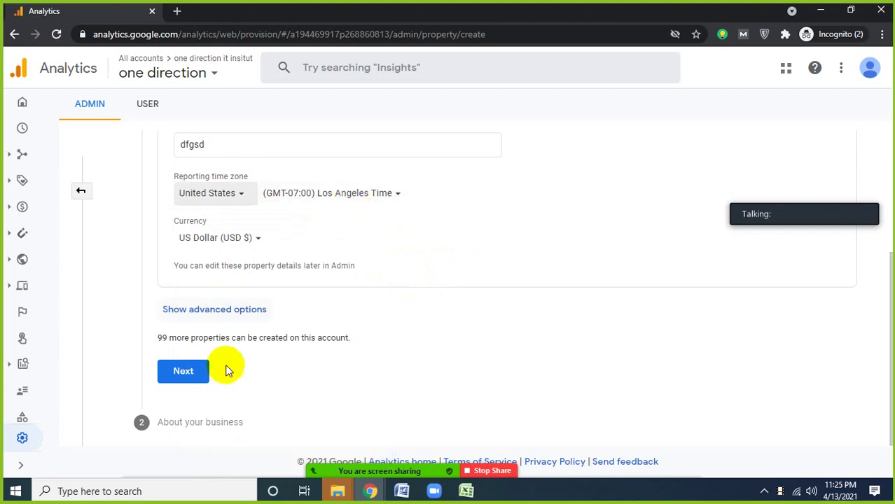
pyautogui.click(186, 376)
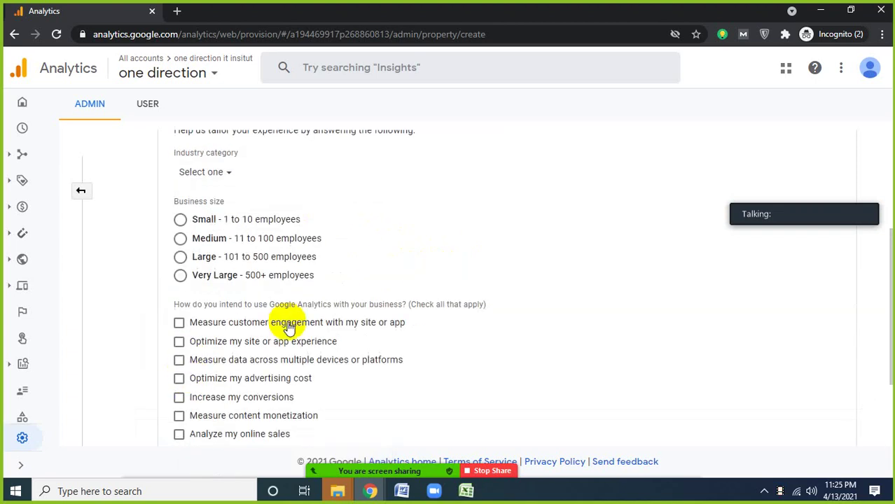
pyautogui.scroll(-3, 286, 320)
pyautogui.scroll(5, 287, 324)
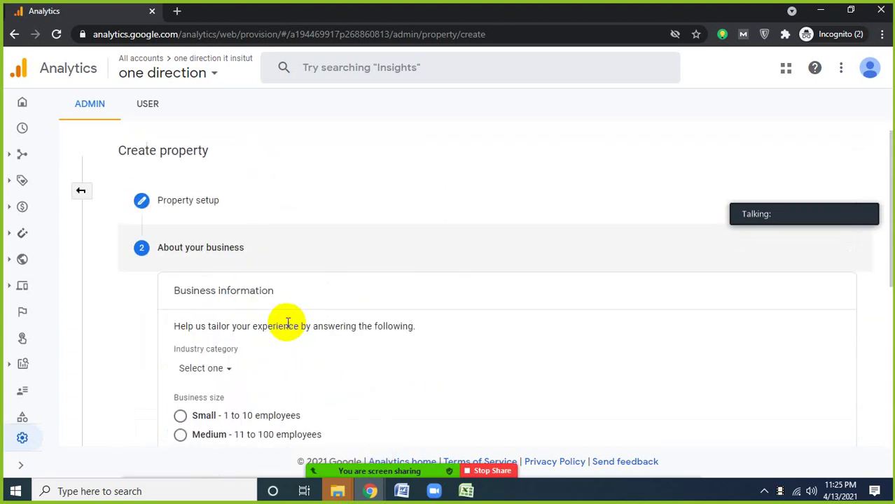
# - Glance at the accounts and properties list, then go to the property's Home report
pyautogui.click(161, 75)
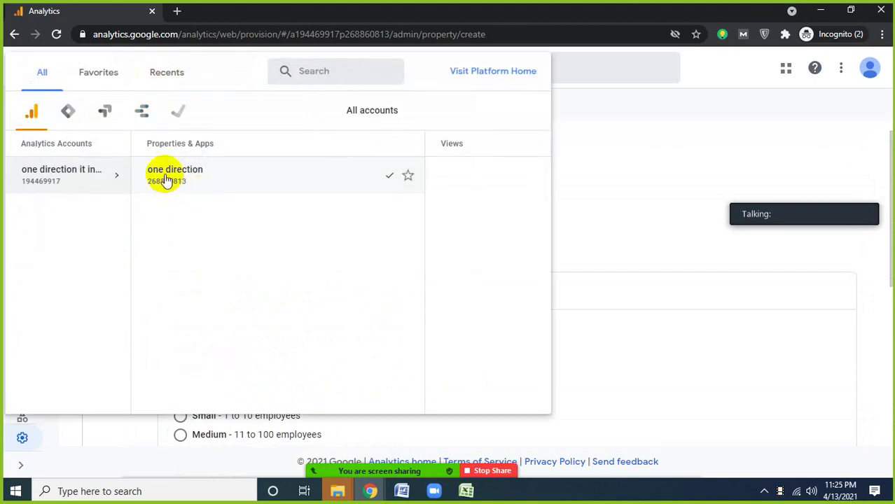
pyautogui.click(588, 110)
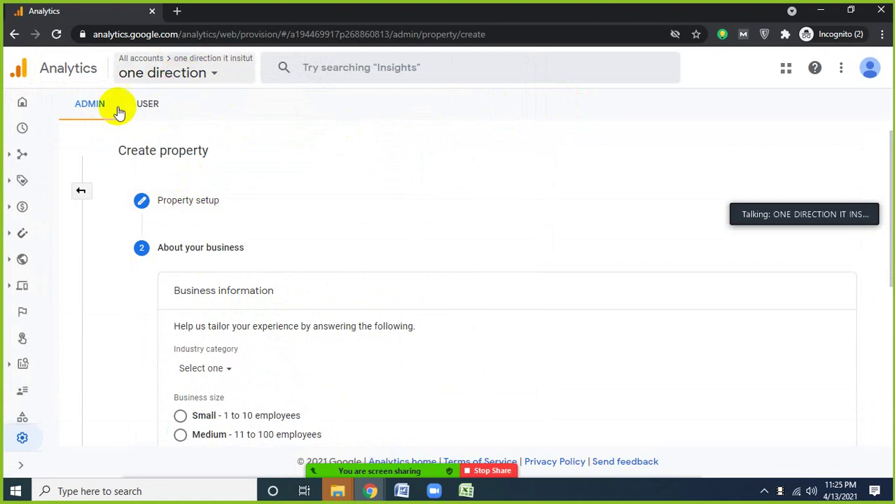
pyautogui.click(22, 105)
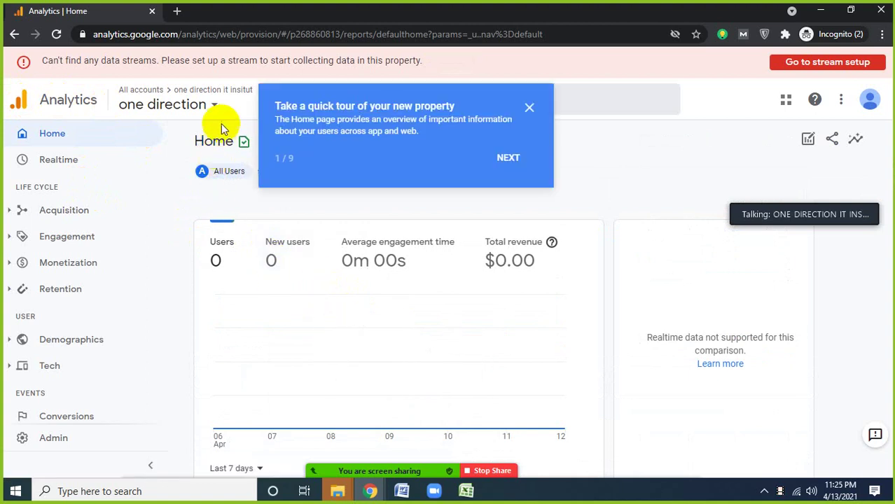
# - Advance the Home page tour through the Reports, Search, Events and Analysis tips
pyautogui.click(509, 161)
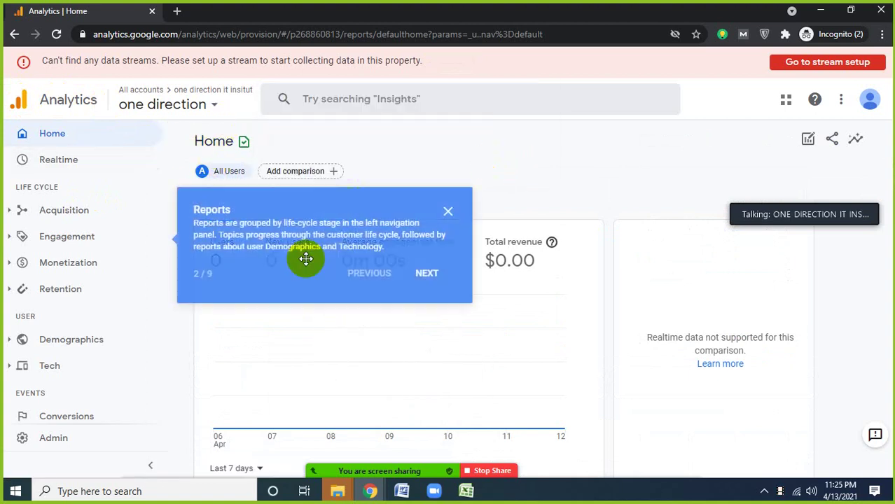
pyautogui.click(415, 278)
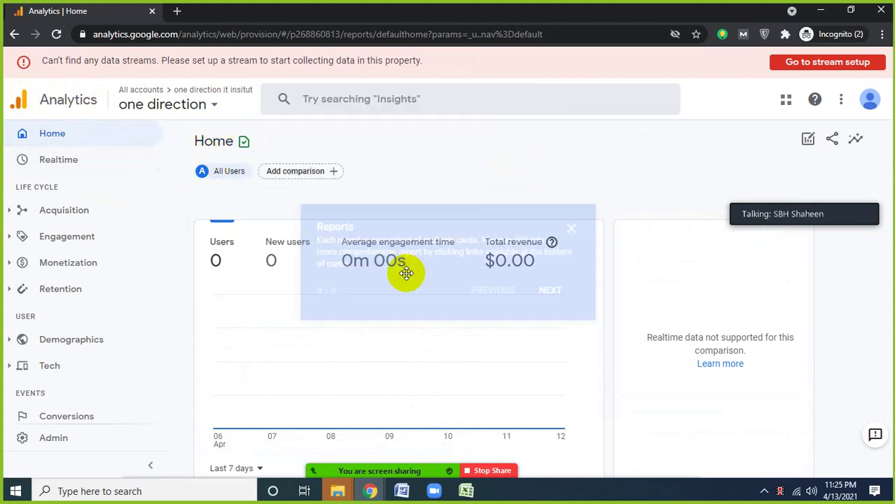
pyautogui.click(547, 292)
pyautogui.click(660, 234)
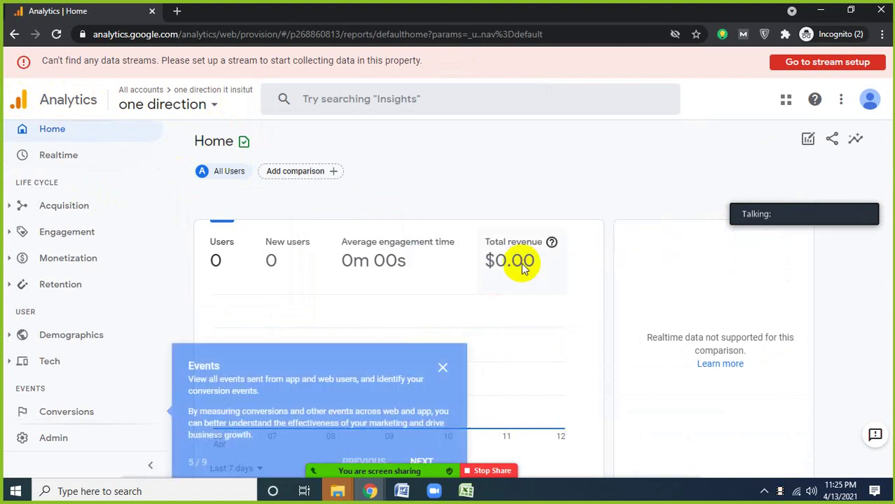
pyautogui.scroll(-3, 466, 421)
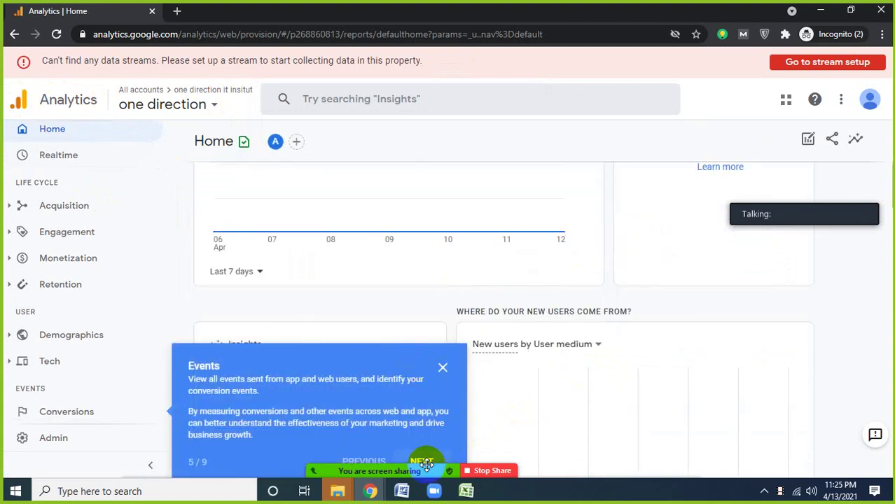
pyautogui.scroll(-3, 806, 334)
pyautogui.scroll(-3, 459, 443)
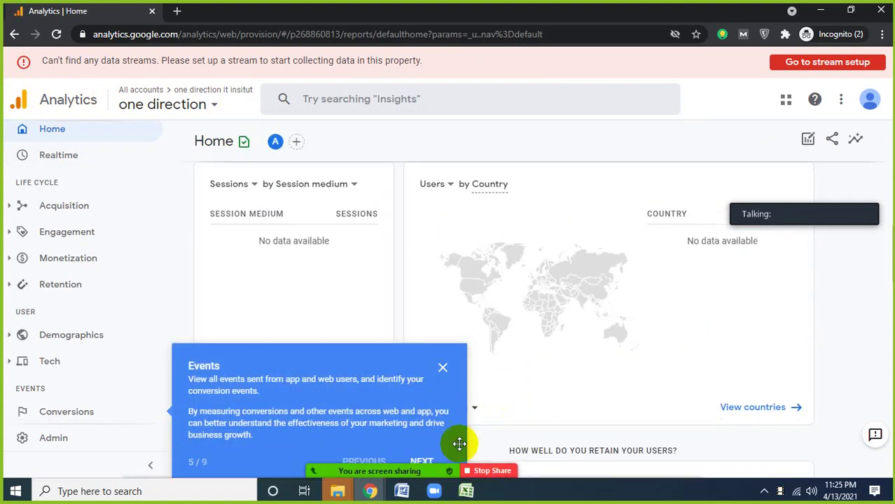
pyautogui.click(423, 462)
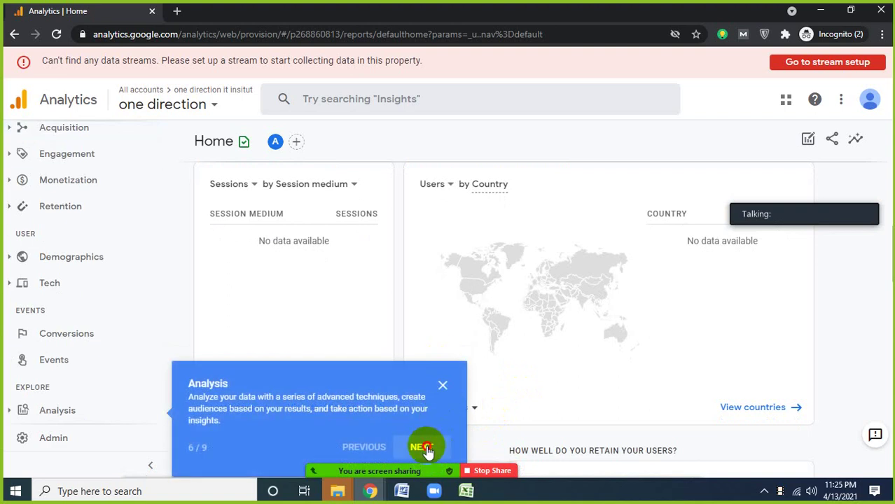
# - Finish the Audiences, Admin Settings and help tips, close the tour, and return Home
pyautogui.click(427, 449)
pyautogui.click(422, 447)
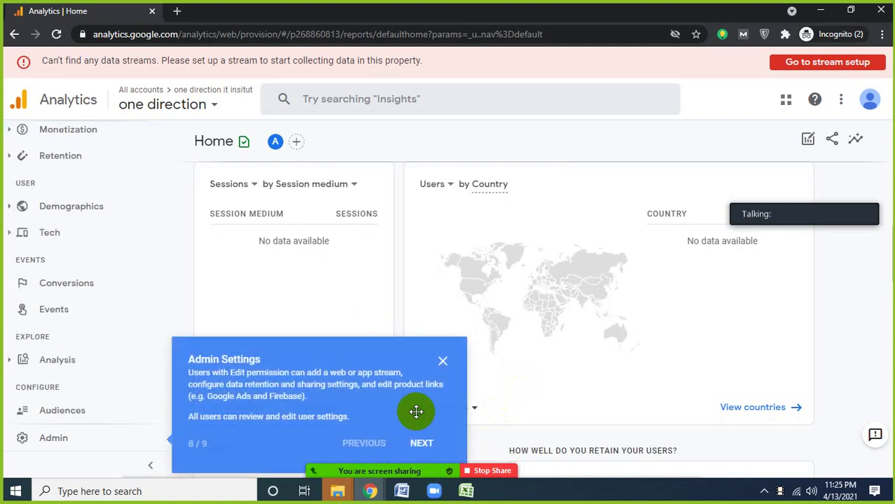
pyautogui.click(421, 443)
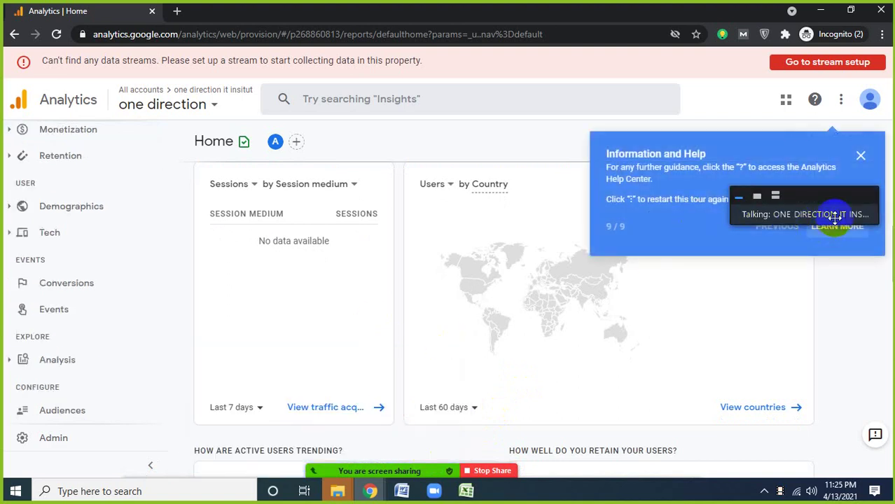
pyautogui.moveTo(823, 203); pyautogui.dragTo(799, 260)
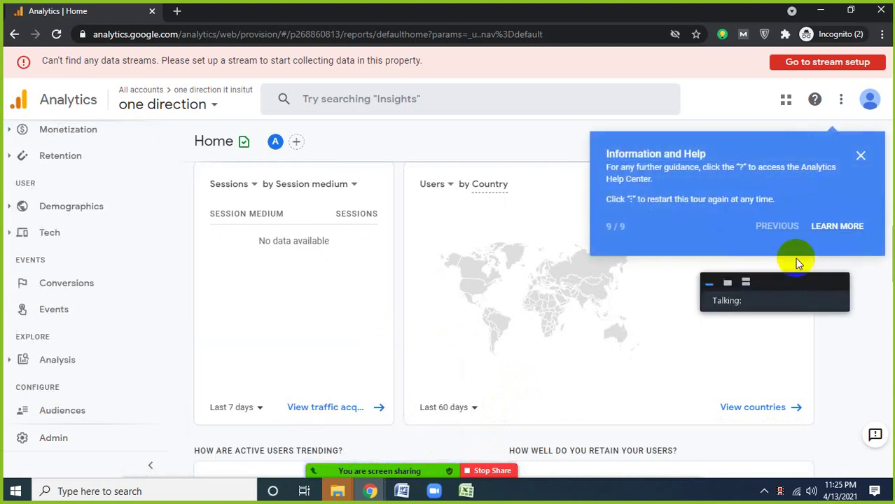
pyautogui.click(861, 158)
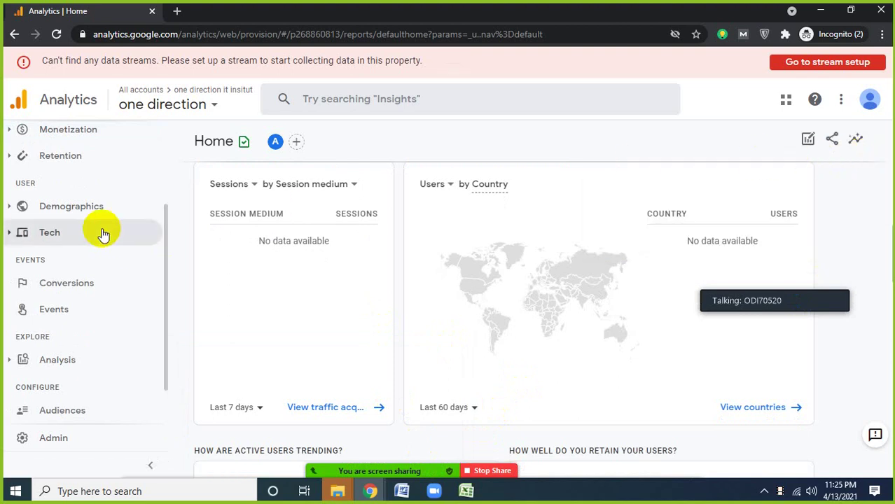
pyautogui.scroll(2, 116, 236)
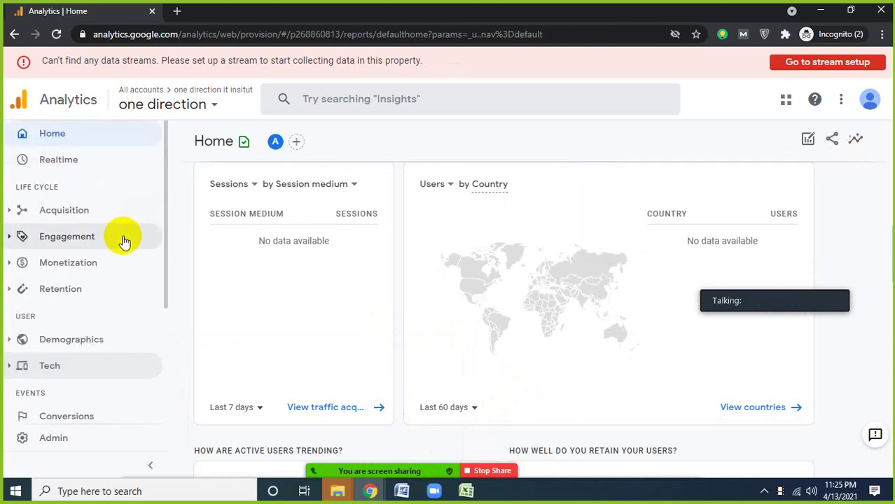
pyautogui.click(53, 136)
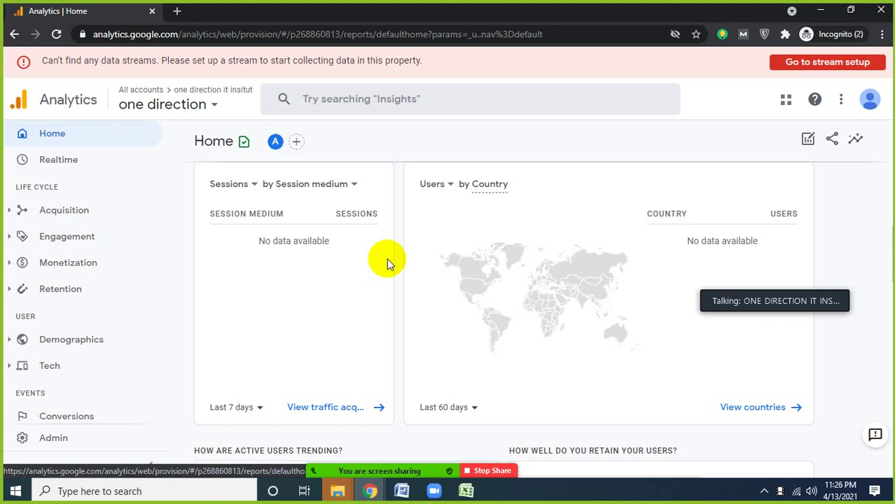
pyautogui.click(68, 140)
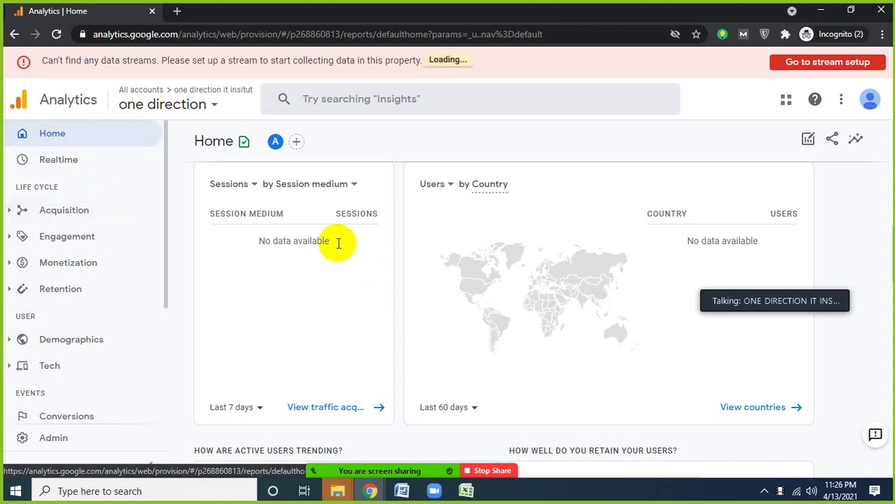
pyautogui.scroll(-10, 505, 313)
pyautogui.scroll(-5, 523, 318)
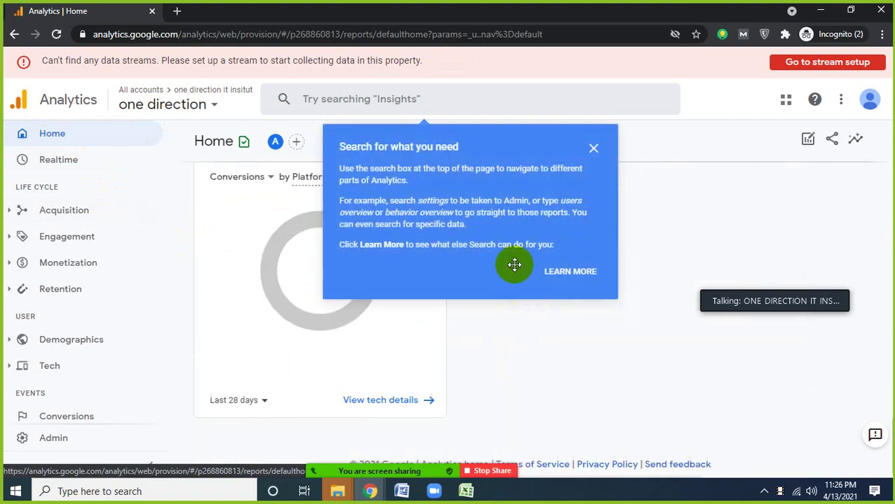
pyautogui.click(571, 171)
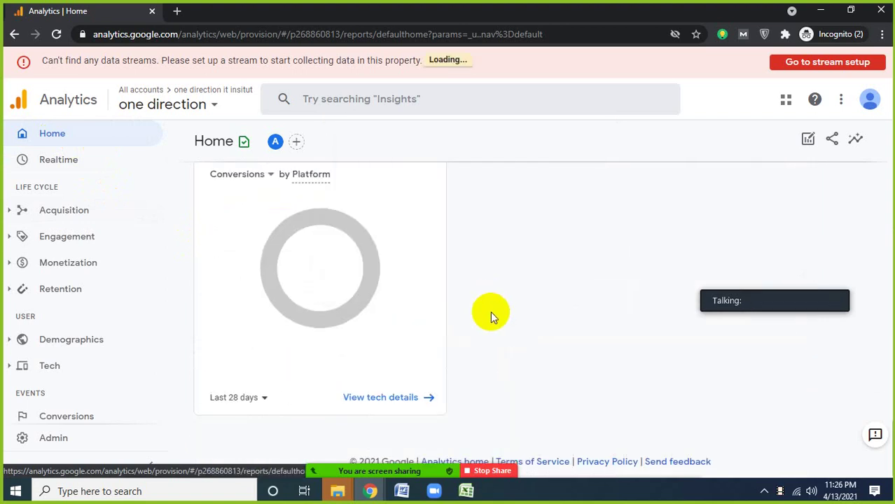
pyautogui.scroll(5, 444, 354)
pyautogui.scroll(10, 409, 292)
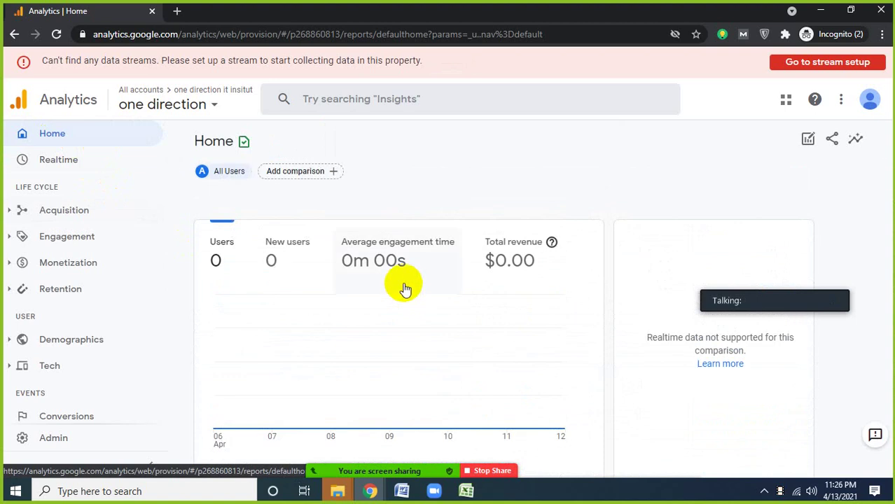
pyautogui.click(294, 172)
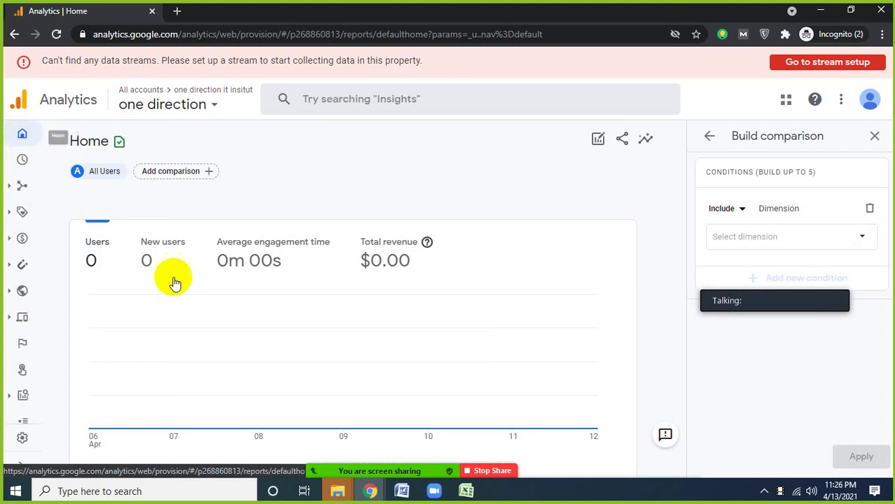
pyautogui.scroll(-3, 406, 309)
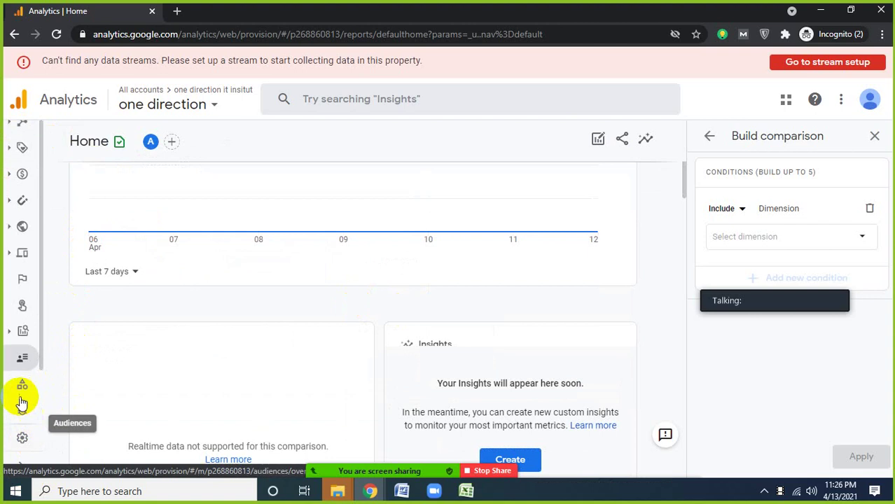
pyautogui.scroll(-1, 32, 392)
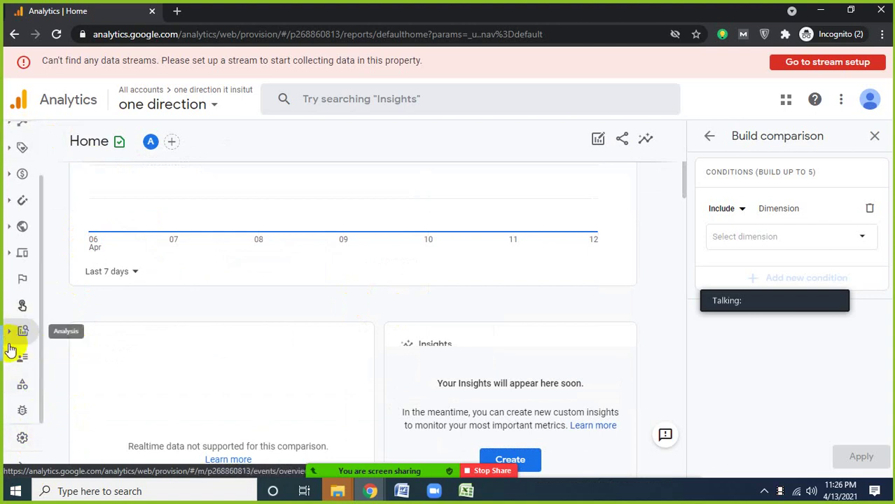
pyautogui.click(23, 465)
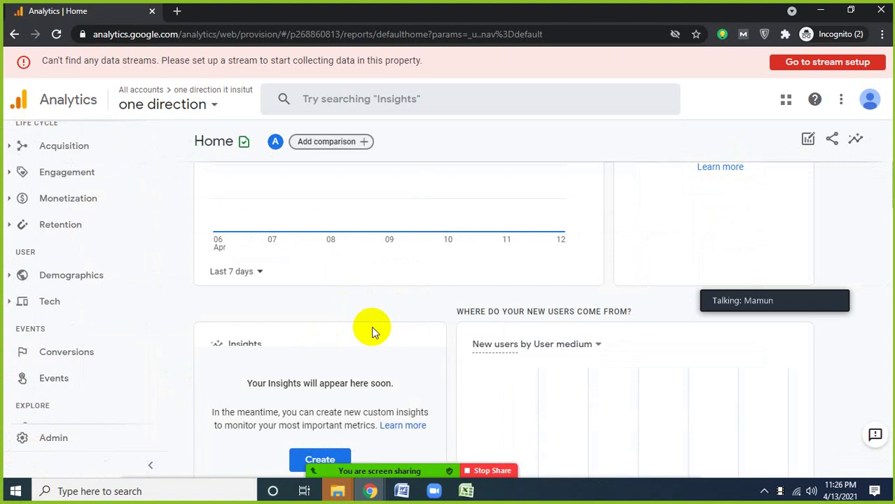
pyautogui.scroll(-5, 364, 323)
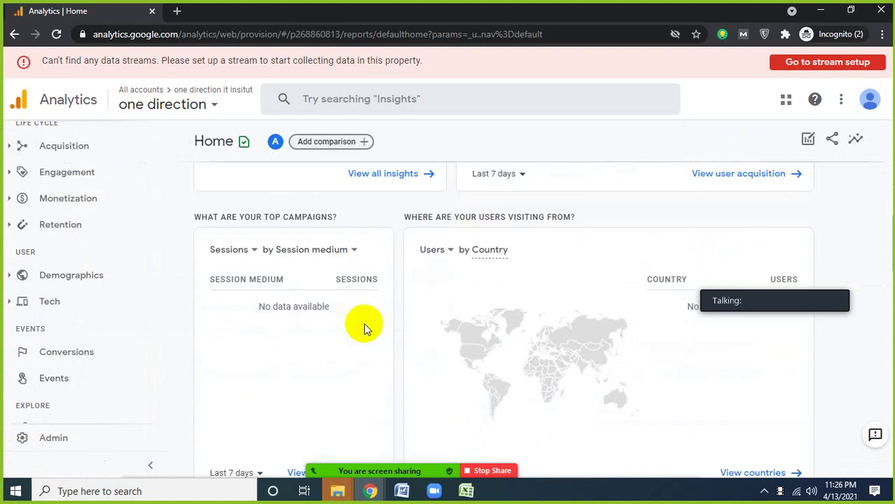
pyautogui.scroll(5, 364, 323)
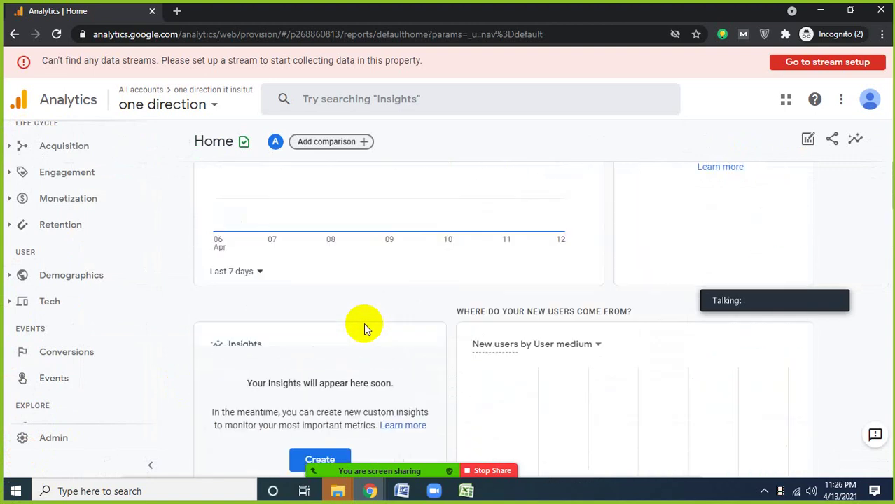
pyautogui.scroll(3, 363, 323)
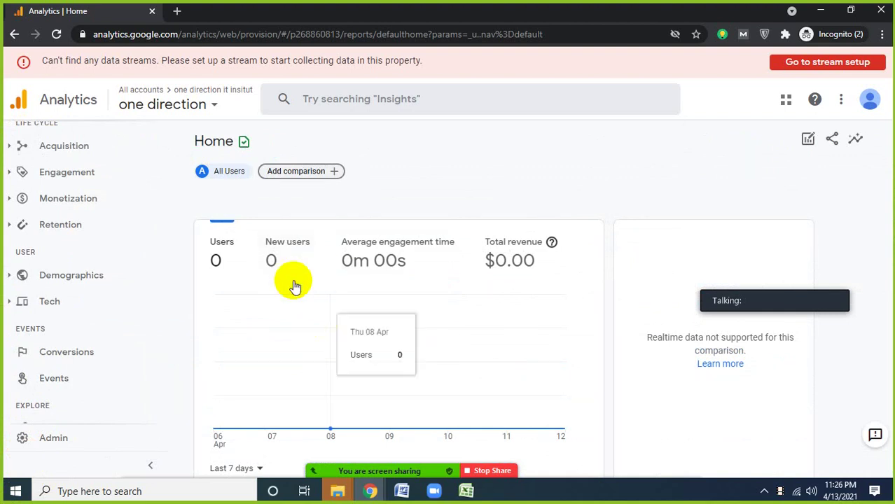
# - Switch to the second ONE DIRECTION IT INSTITUTE account and open onedirectionbd.com's All Web Site Data view
pyautogui.click(818, 13)
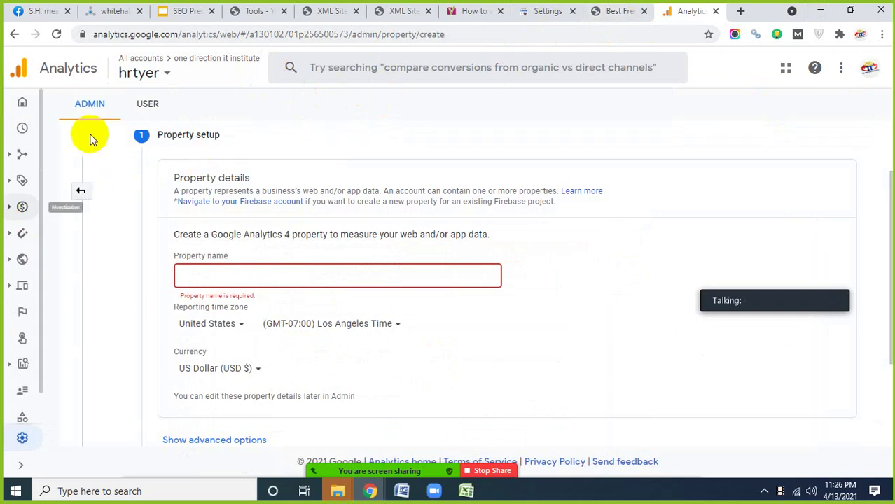
pyautogui.click(166, 75)
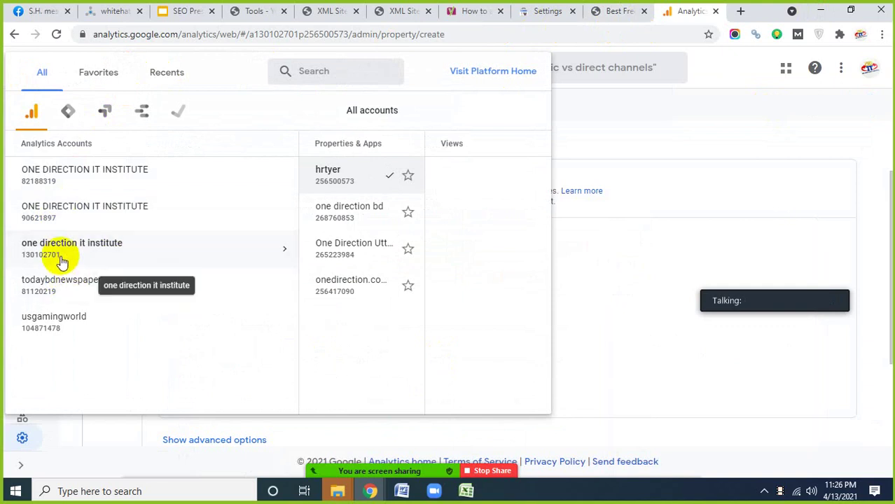
pyautogui.click(55, 181)
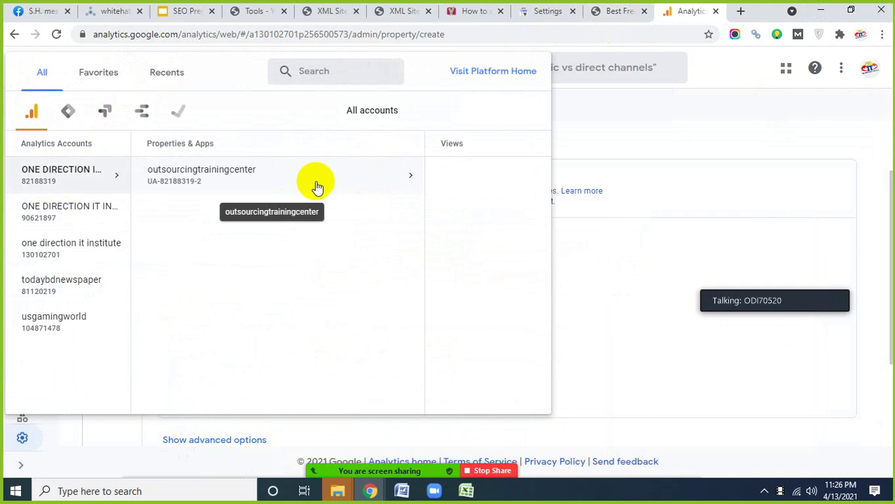
pyautogui.click(59, 213)
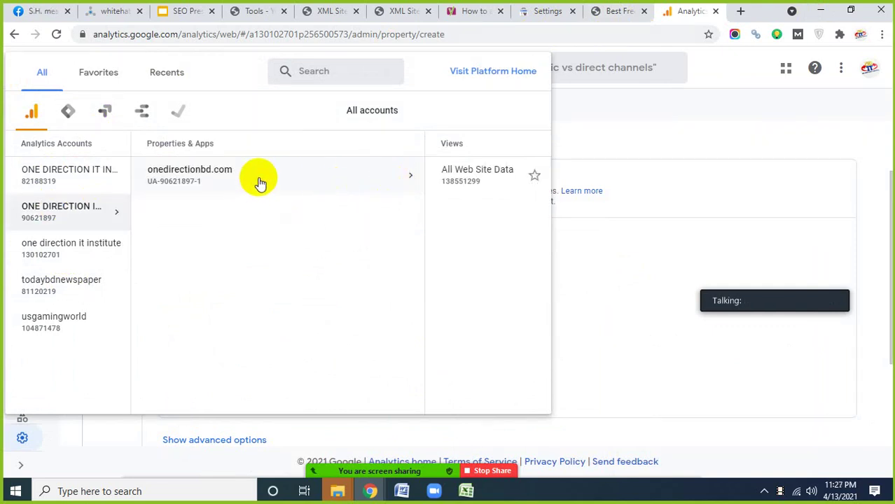
pyautogui.click(355, 179)
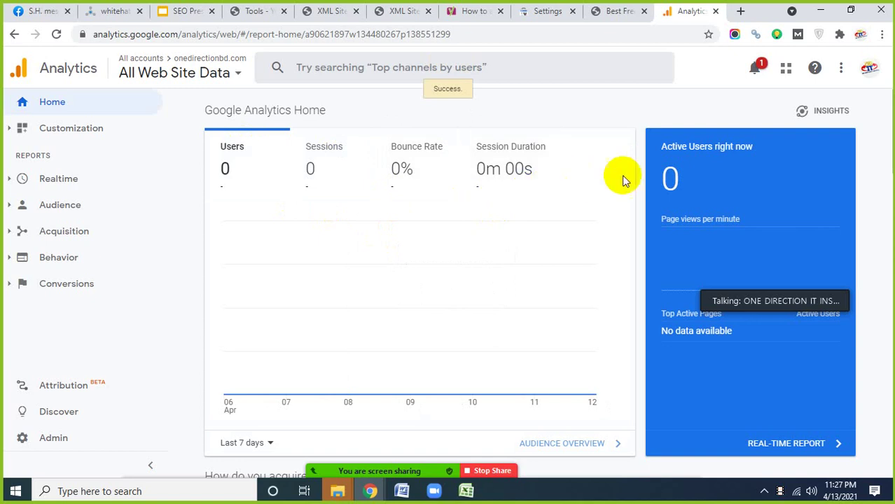
# - Review the Home report's last-7-days figures and look over the date range presets without changing them
pyautogui.scroll(-4, 397, 233)
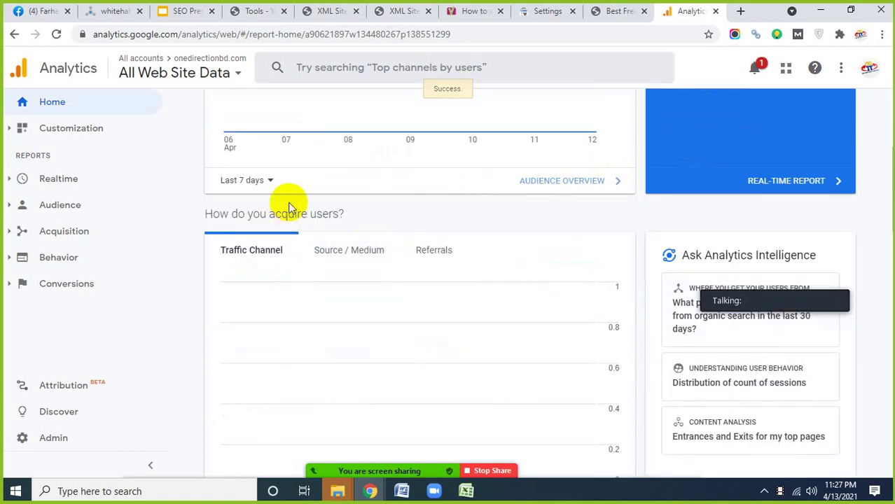
pyautogui.scroll(2, 316, 217)
pyautogui.scroll(2, 316, 223)
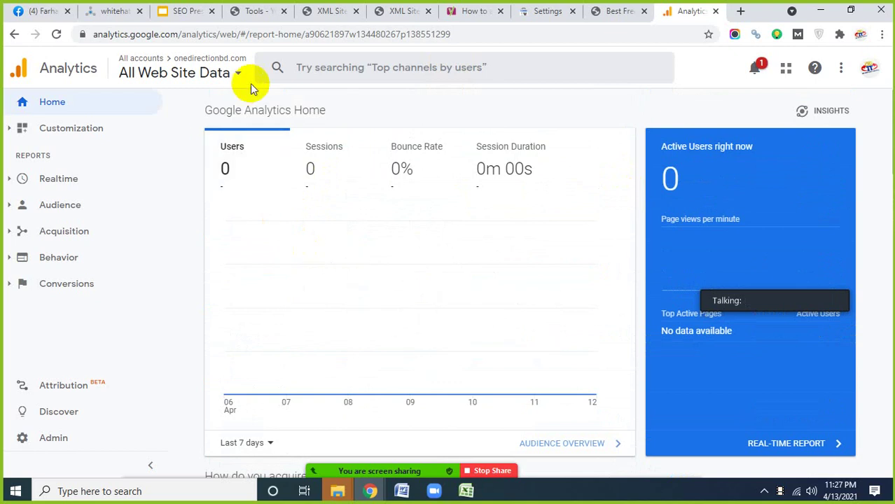
pyautogui.scroll(-3, 431, 297)
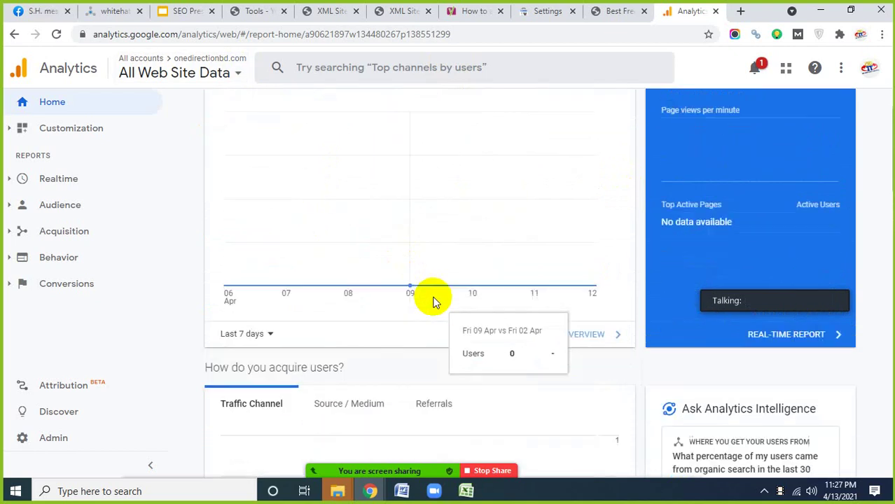
pyautogui.scroll(3, 298, 273)
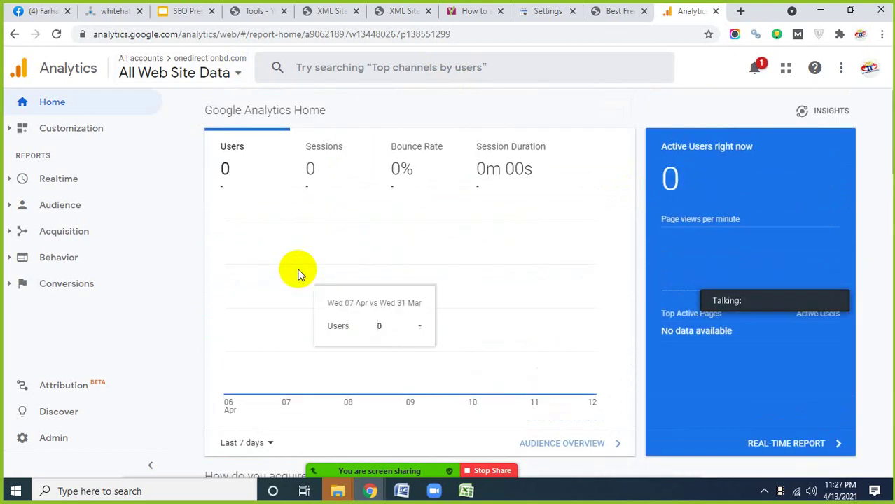
pyautogui.scroll(-2, 397, 306)
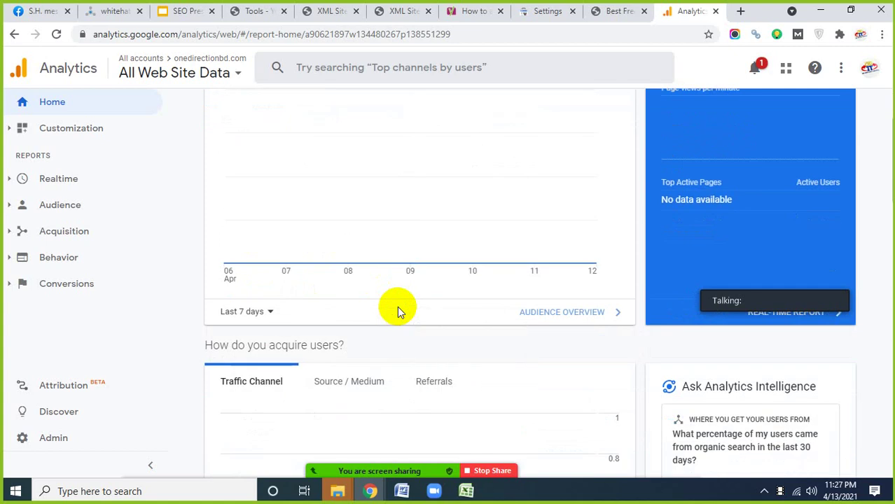
pyautogui.scroll(2, 315, 238)
pyautogui.scroll(-2, 266, 328)
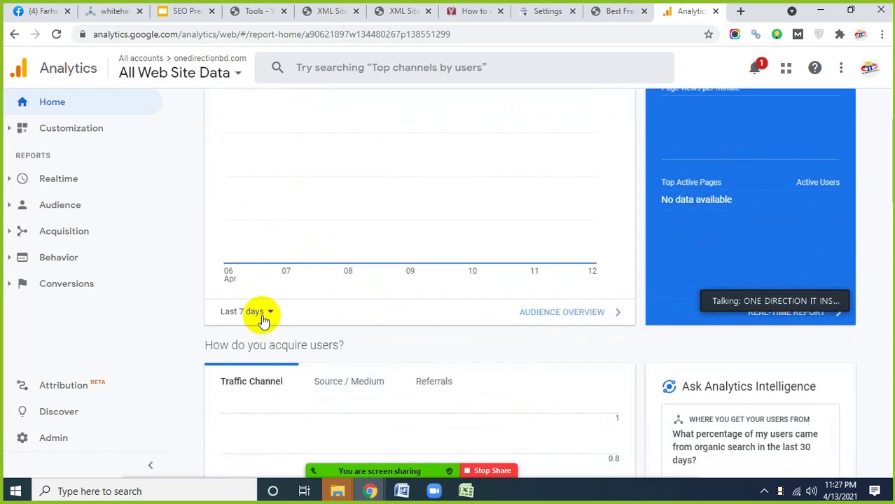
pyautogui.click(261, 313)
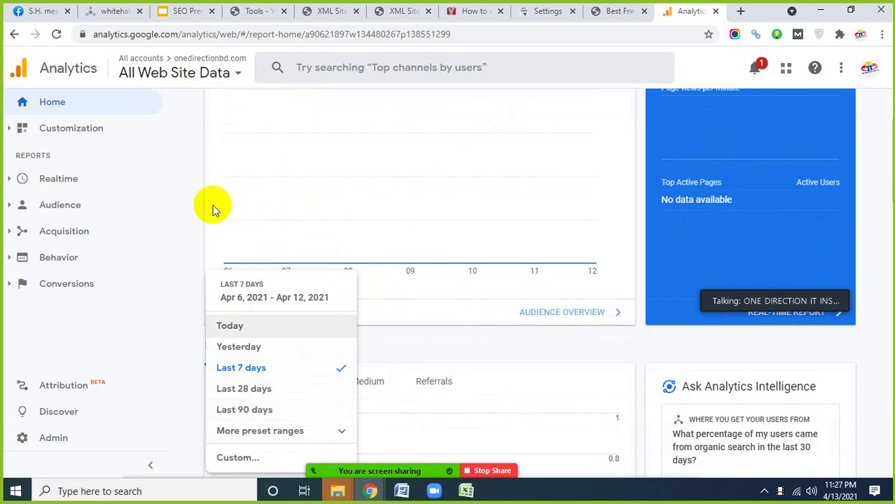
pyautogui.click(304, 246)
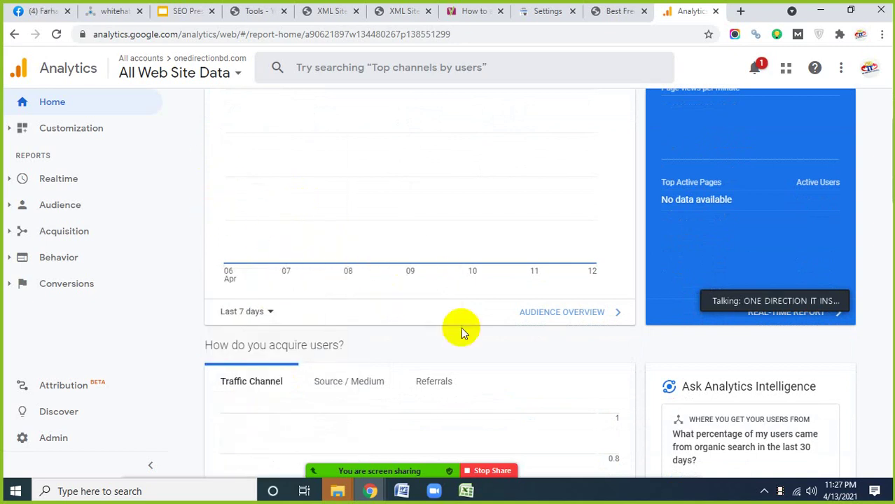
# - Expand Customization to show Dashboards, Custom Reports, Saved Reports and Custom Alerts
pyautogui.scroll(-5, 461, 327)
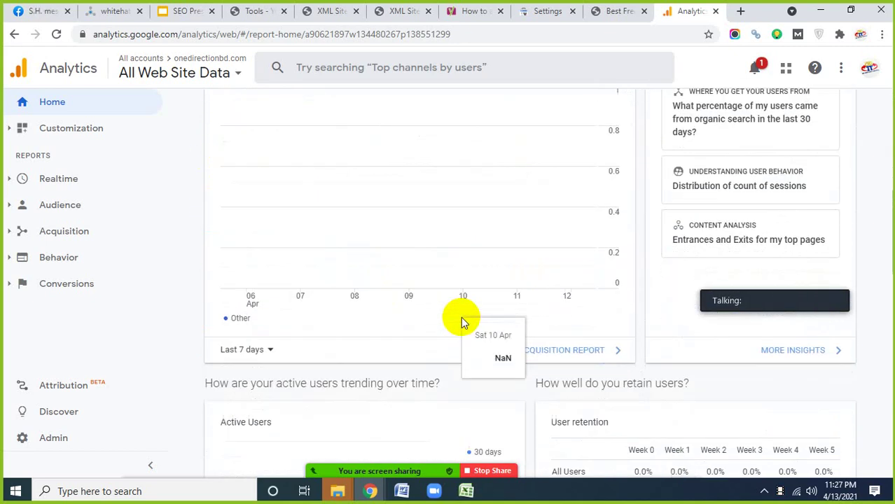
pyautogui.scroll(7, 461, 316)
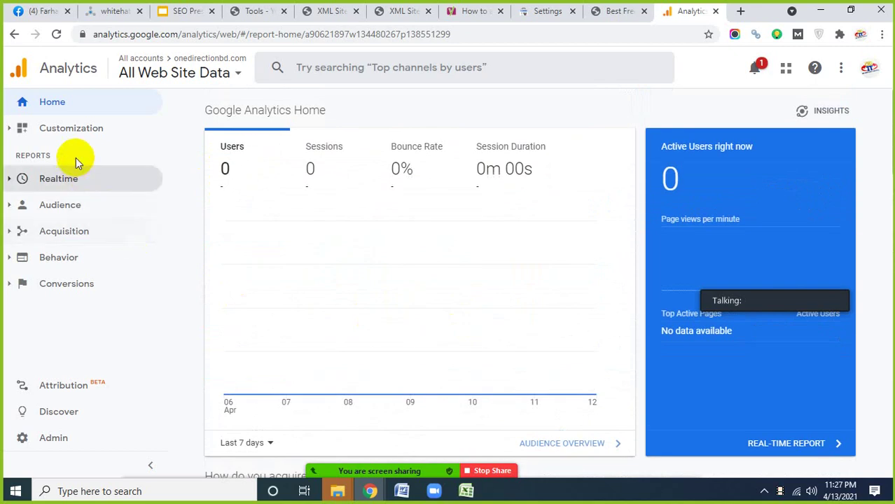
pyautogui.click(78, 133)
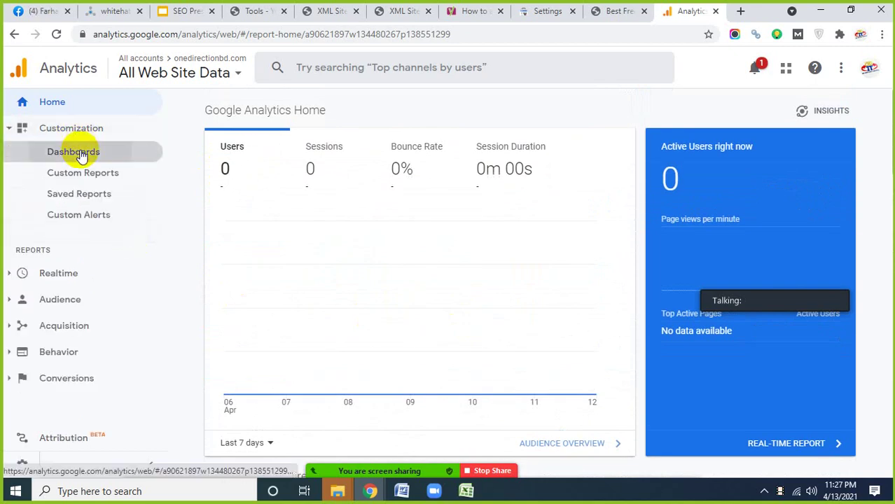
# - Confirm the Dashboards list is empty, glance at Search Console settings, then show the Basic SEO checklist slide 64
pyautogui.click(80, 154)
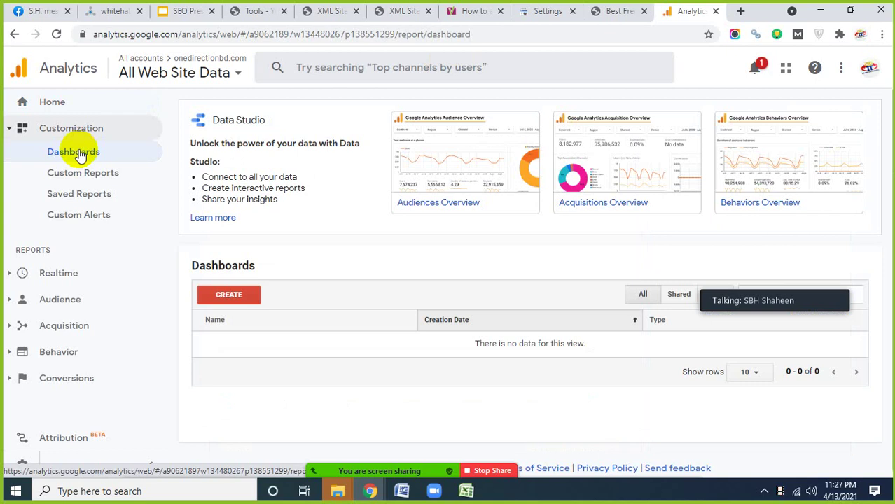
pyautogui.click(59, 103)
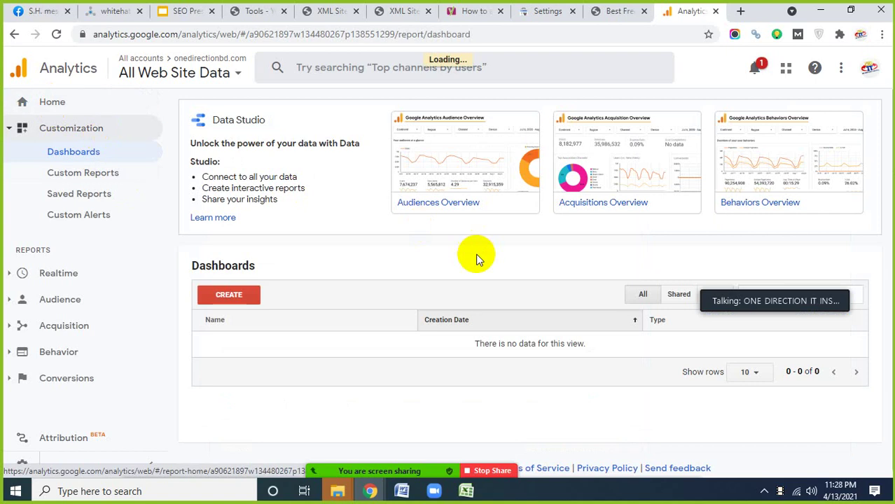
pyautogui.click(536, 14)
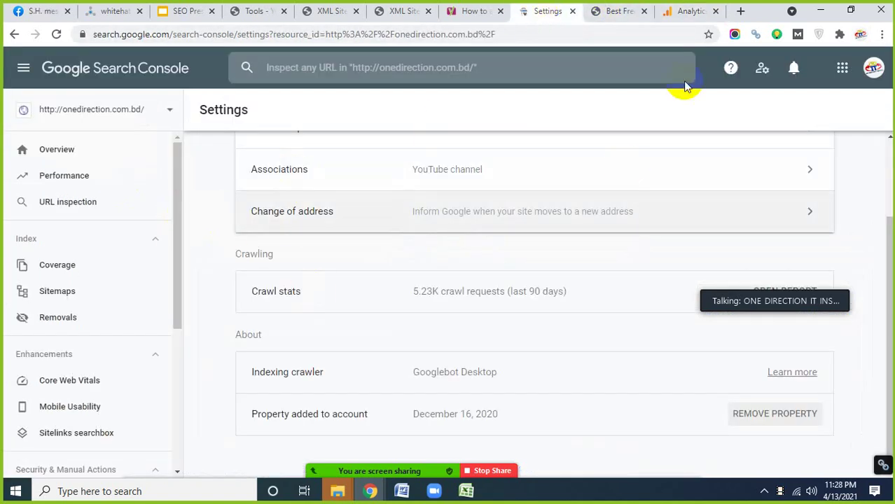
pyautogui.click(687, 12)
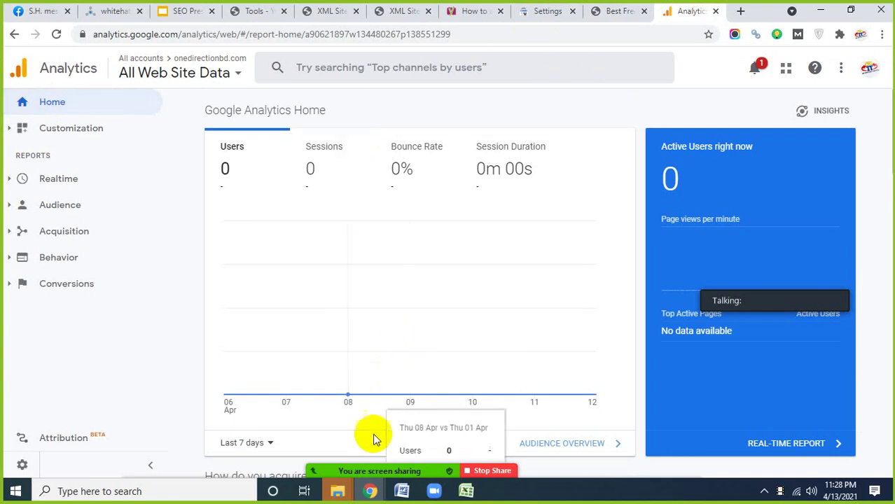
pyautogui.click(184, 12)
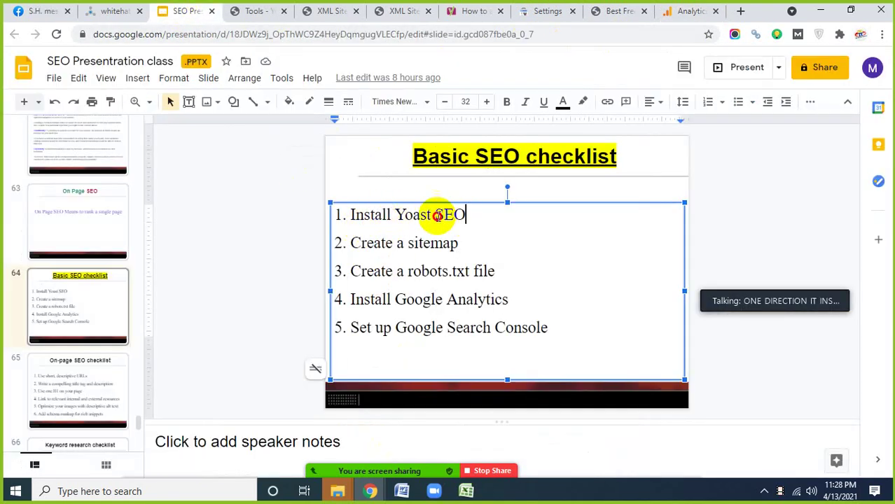
pyautogui.moveTo(466, 215); pyautogui.dragTo(341, 215)
pyautogui.moveTo(459, 243); pyautogui.dragTo(357, 247)
pyautogui.click(421, 271)
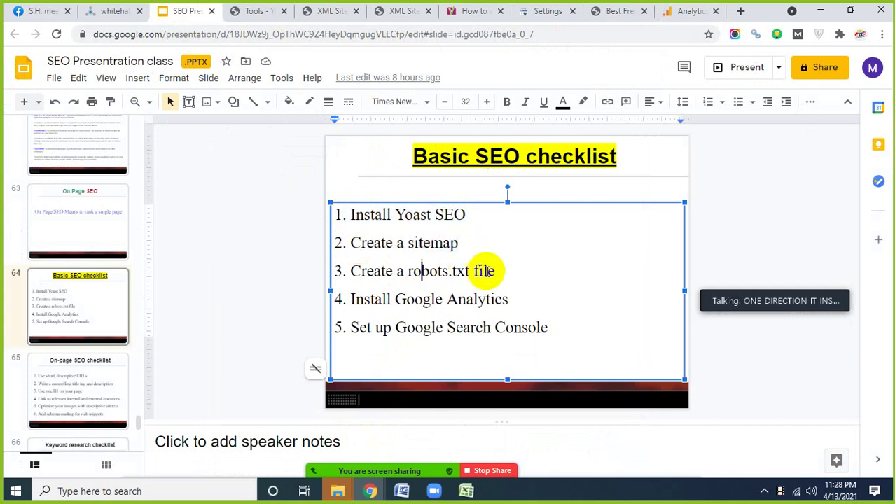
pyautogui.moveTo(495, 271); pyautogui.dragTo(361, 271)
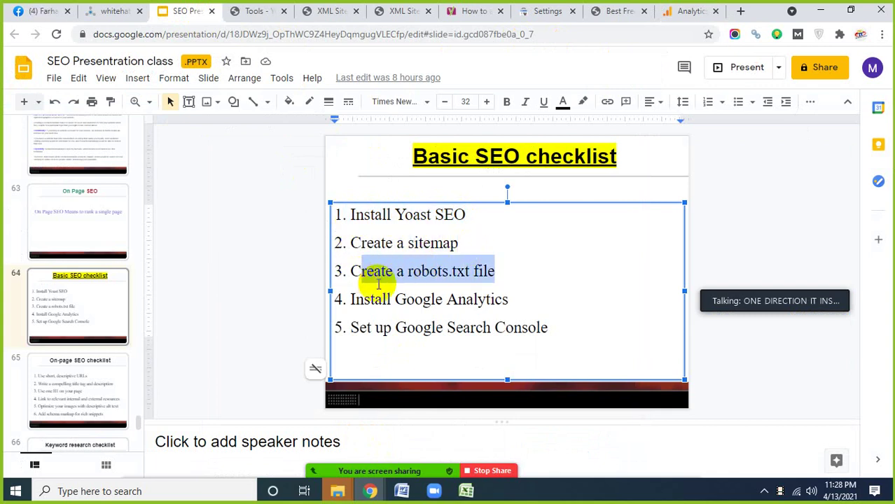
pyautogui.moveTo(548, 329); pyautogui.dragTo(349, 330)
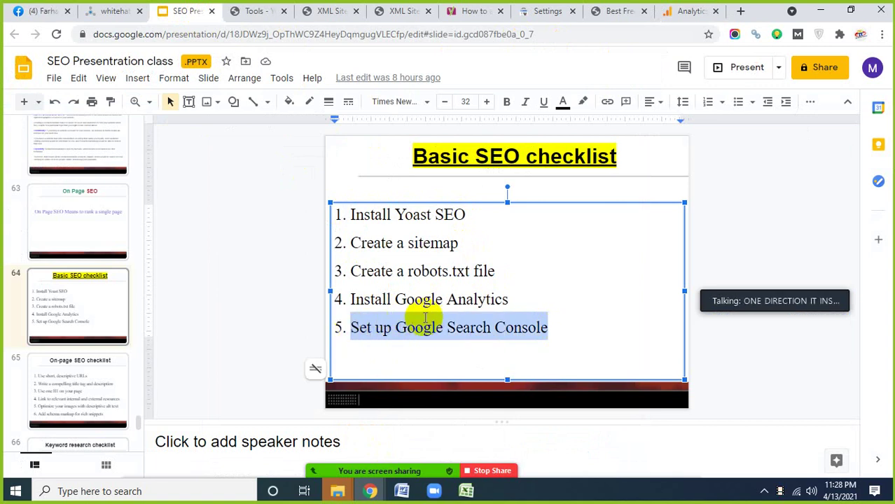
pyautogui.click(441, 302)
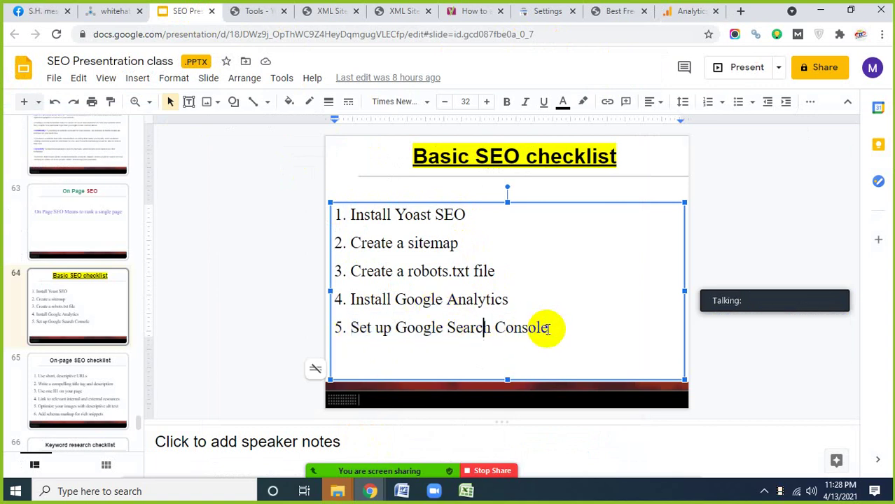
pyautogui.moveTo(548, 327); pyautogui.dragTo(336, 329)
pyautogui.click(480, 298)
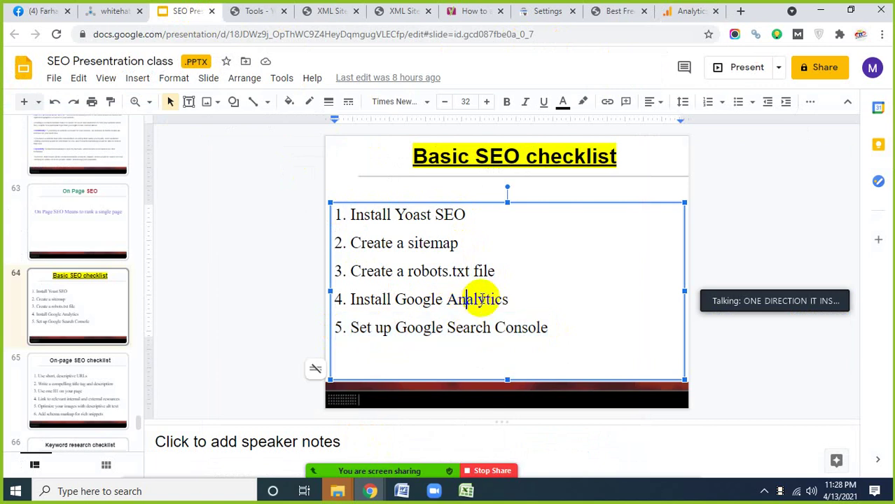
pyautogui.moveTo(513, 297); pyautogui.dragTo(346, 306)
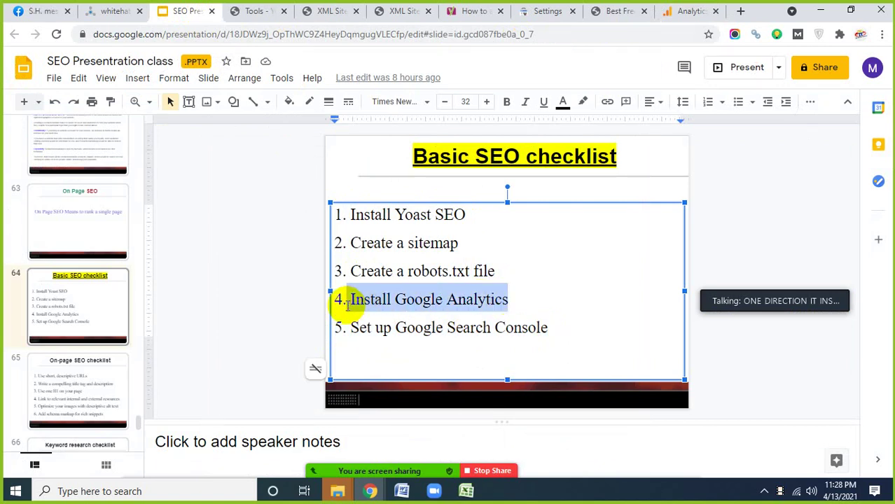